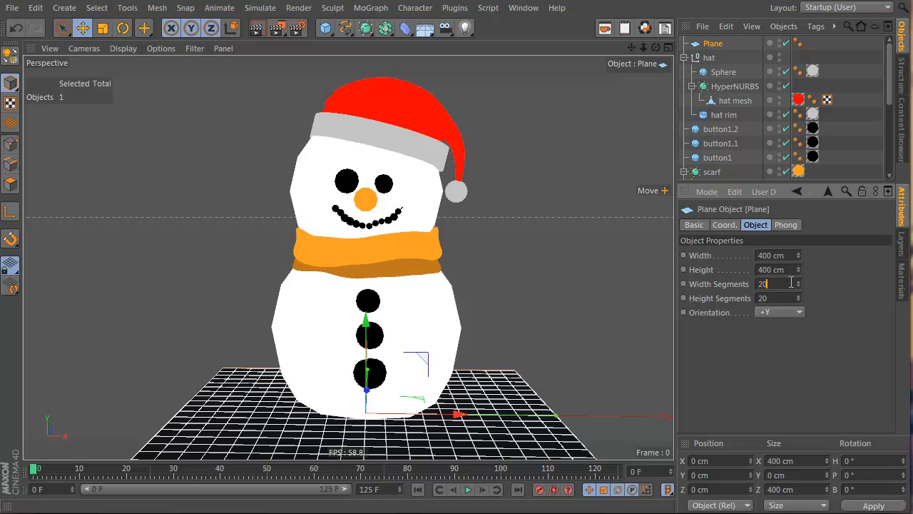
# Step: Set the plane to 5 width segments and 1 height segment, and shrink it to about 94 by 90 cm
pyautogui.press('Return')
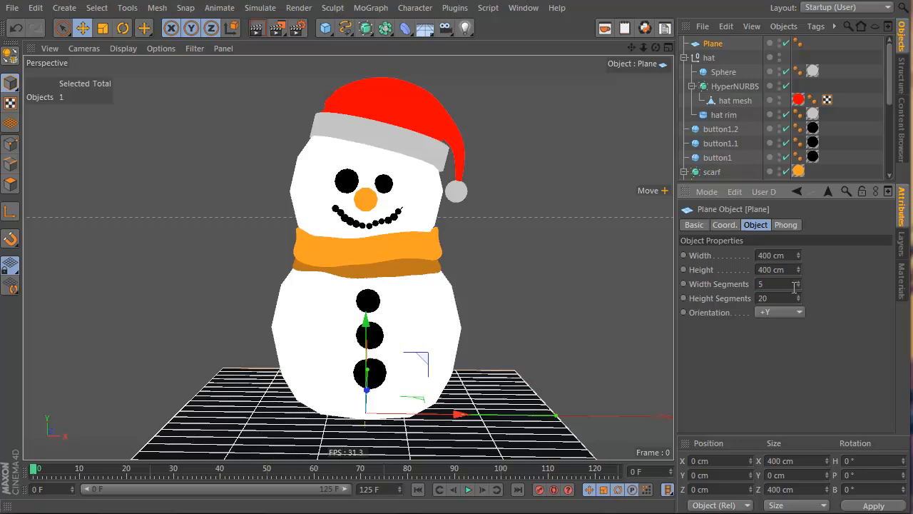
pyautogui.write('1')
pyautogui.press('Return')
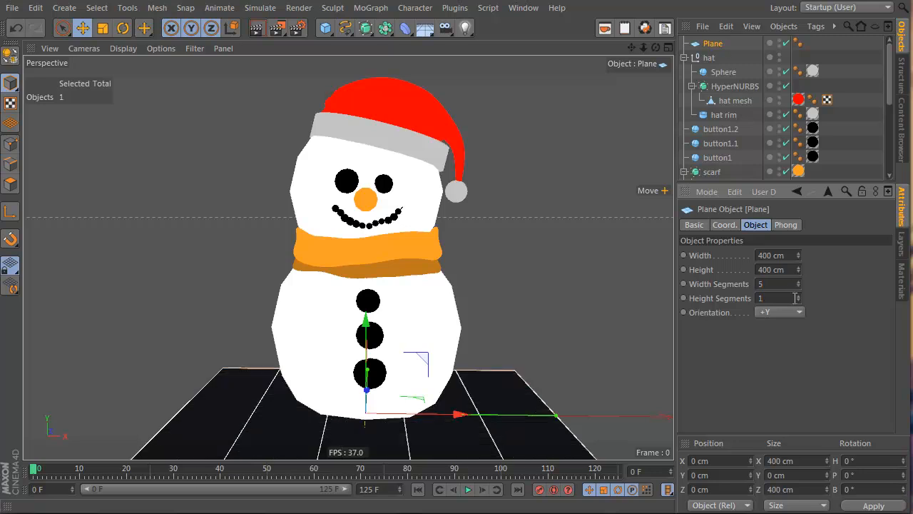
pyautogui.moveTo(368, 370); pyautogui.dragTo(365, 402)
pyautogui.moveTo(557, 422); pyautogui.dragTo(412, 425)
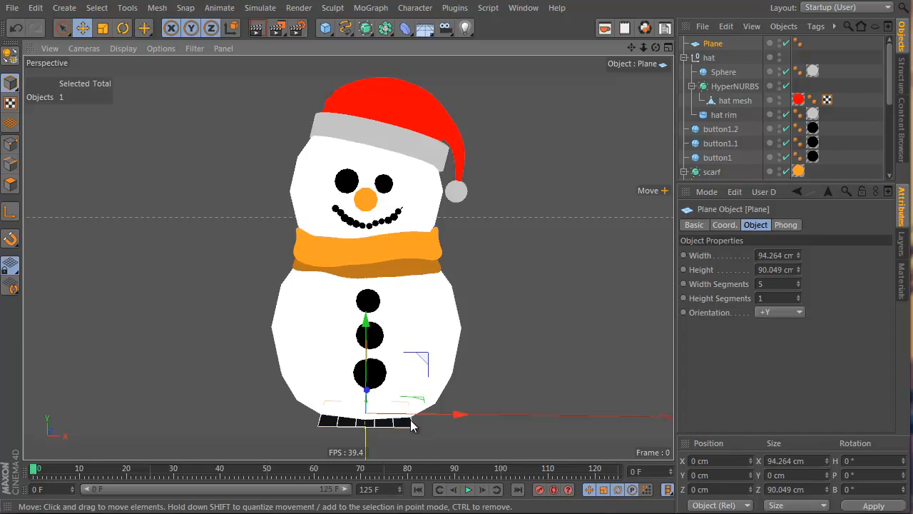
# Step: Move the plane up to the side of the scarf, about X -97.5 and Y 197 cm, and narrow its depth to about 26 cm
pyautogui.press('e')
pyautogui.moveTo(422, 363); pyautogui.dragTo(326, 180)
pyautogui.scroll(3, 313, 241)
pyautogui.scroll(-2, 468, 290)
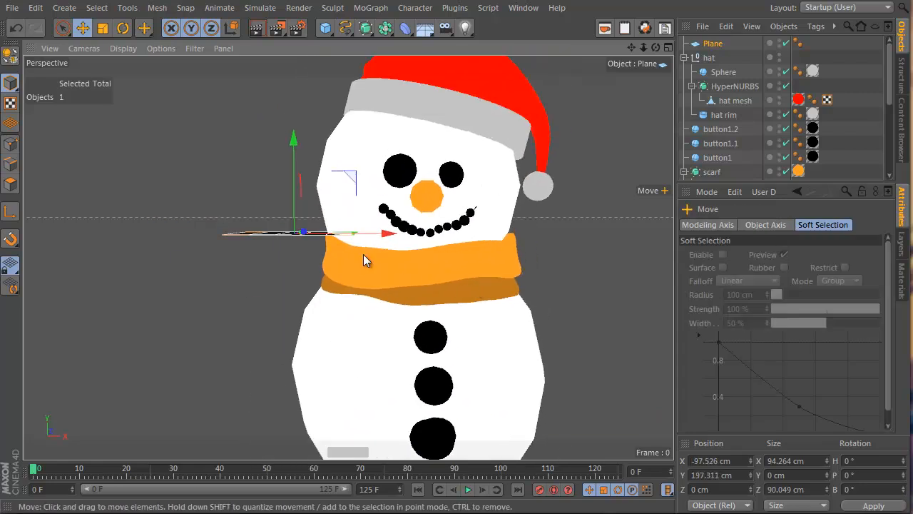
pyautogui.keyDown('alt'); pyautogui.moveTo(363, 254); pyautogui.dragTo(272, 265); pyautogui.keyUp('alt')
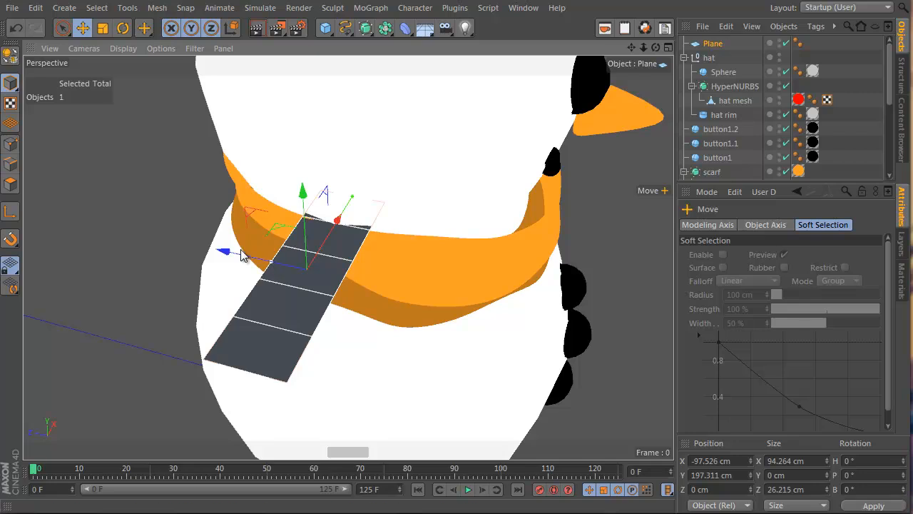
# Step: Make the plane editable and show its points beside the scarf in an enlarged front view
pyautogui.click(10, 143)
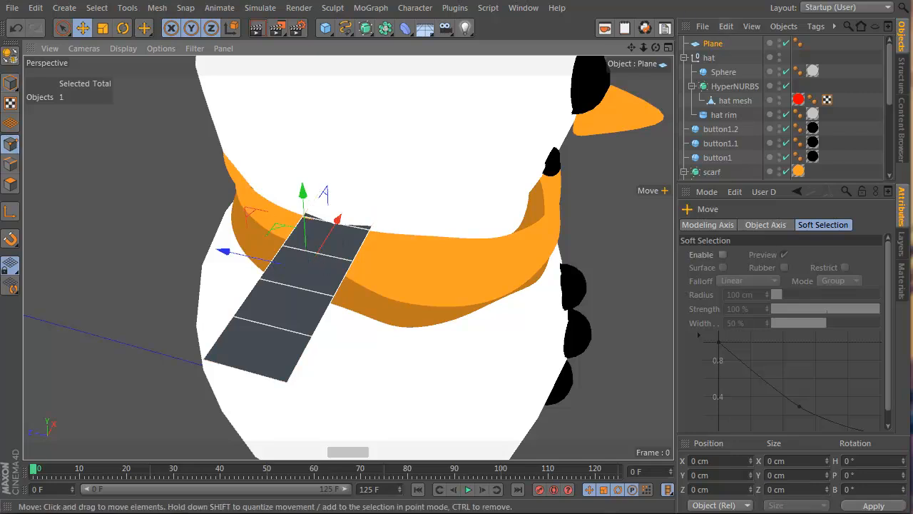
pyautogui.click(10, 54)
pyautogui.middleClick(482, 279)
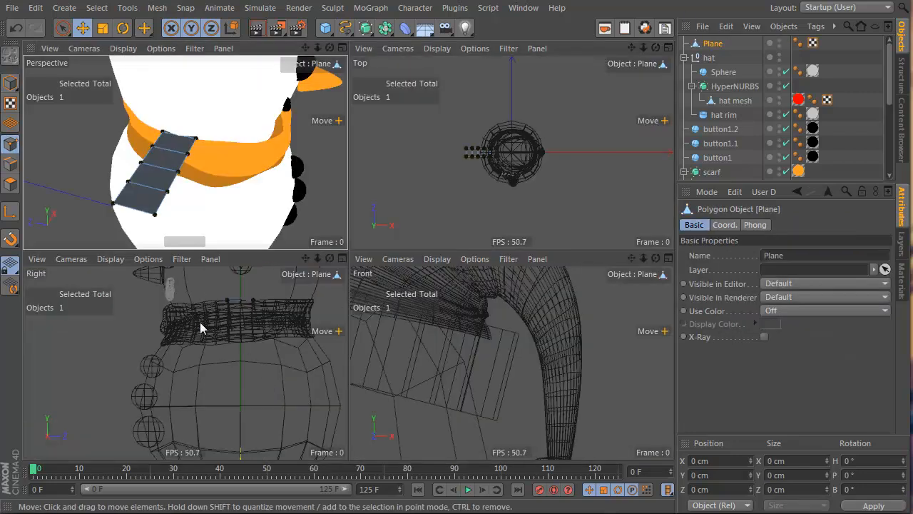
pyautogui.scroll(6, 478, 324)
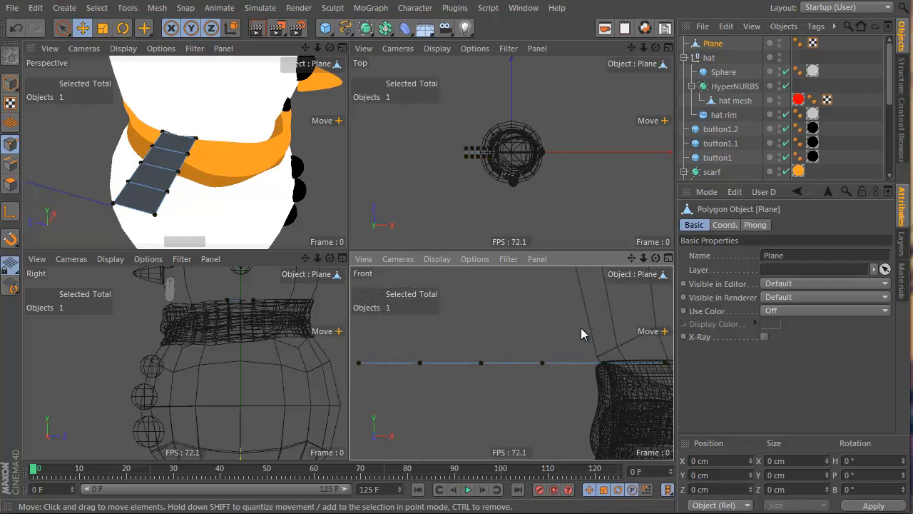
pyautogui.scroll(-3, 499, 353)
pyautogui.scroll(-3, 534, 357)
pyautogui.middleClick(489, 328)
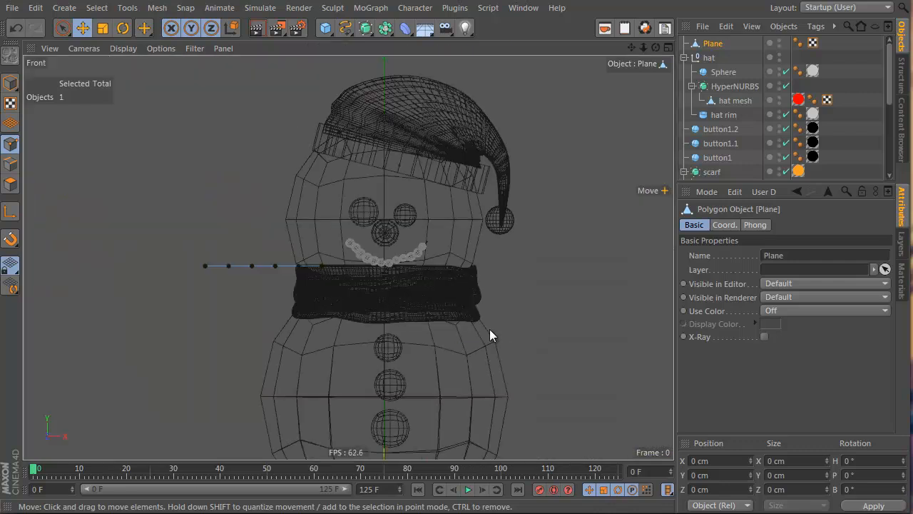
pyautogui.scroll(5, 273, 207)
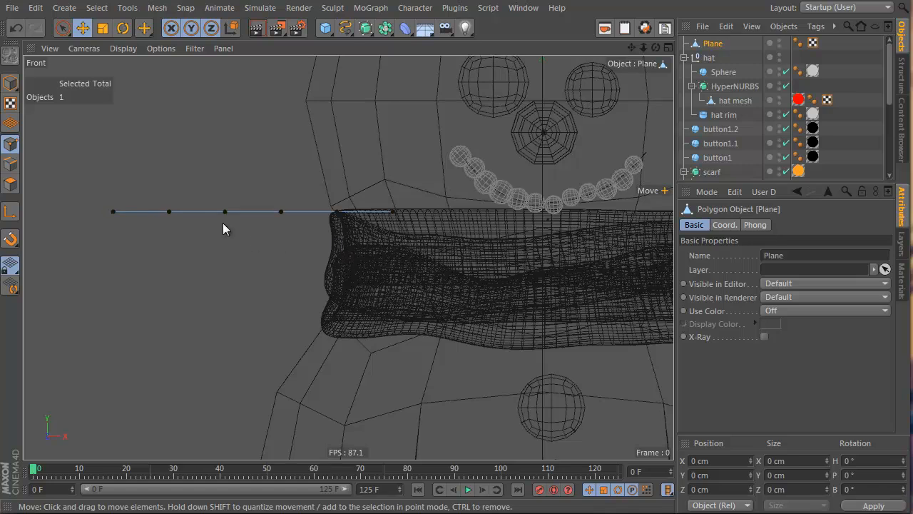
pyautogui.rightClick(279, 135)
pyautogui.click(306, 206)
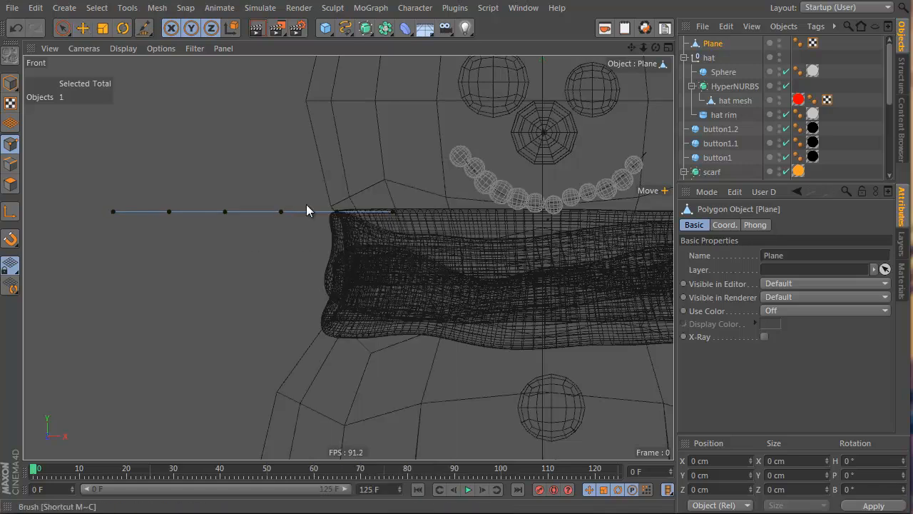
pyautogui.rightClick(363, 163)
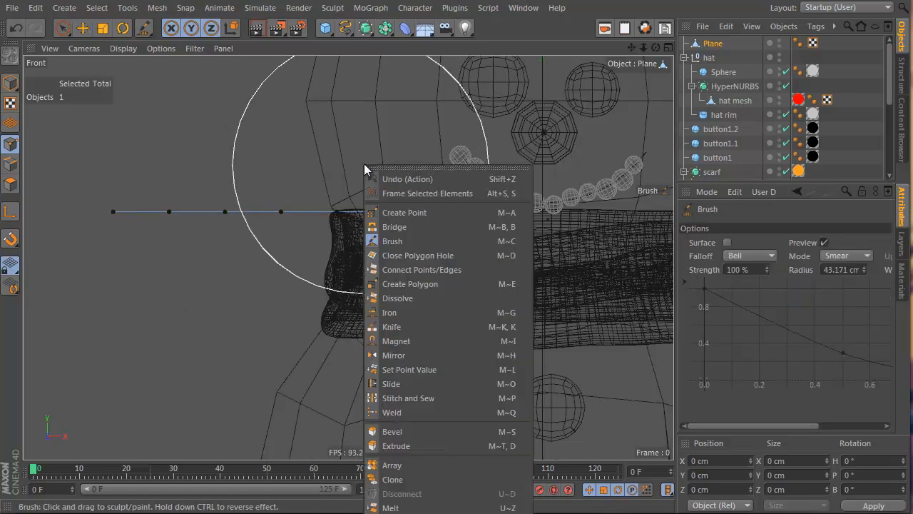
pyautogui.click(412, 340)
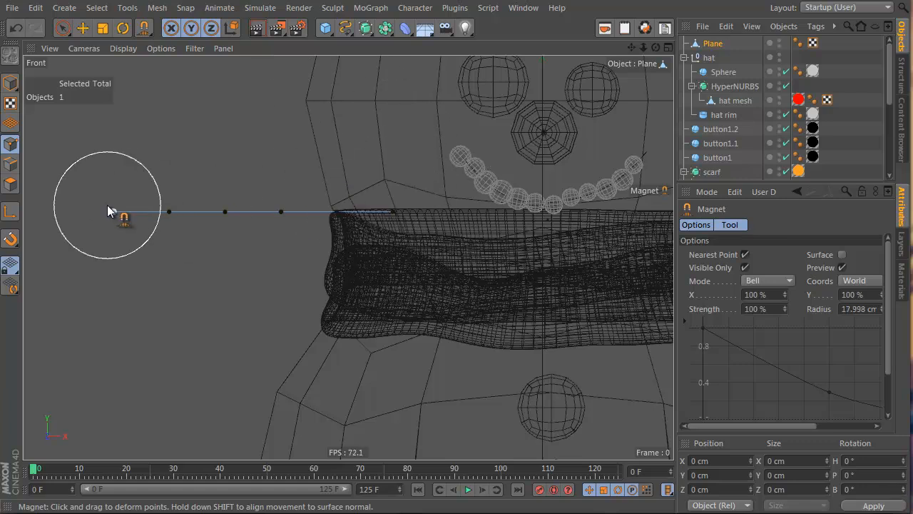
pyautogui.moveTo(116, 207); pyautogui.dragTo(146, 207, button='middle')
pyautogui.moveTo(147, 208); pyautogui.dragTo(241, 311)
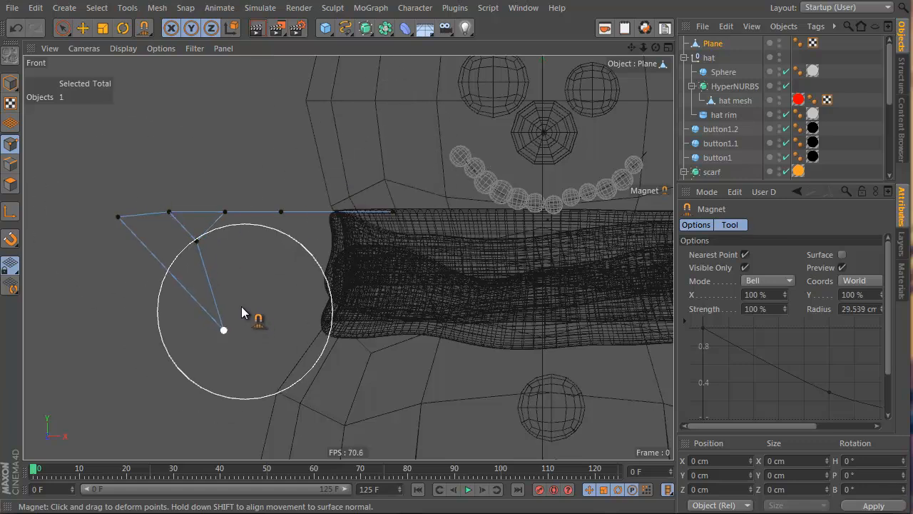
pyautogui.hotkey('ctrl', 'z')
# Step: Bend the plane's outer part down over the side of the scarf with the Brush tool in Smear mode
pyautogui.rightClick(345, 134)
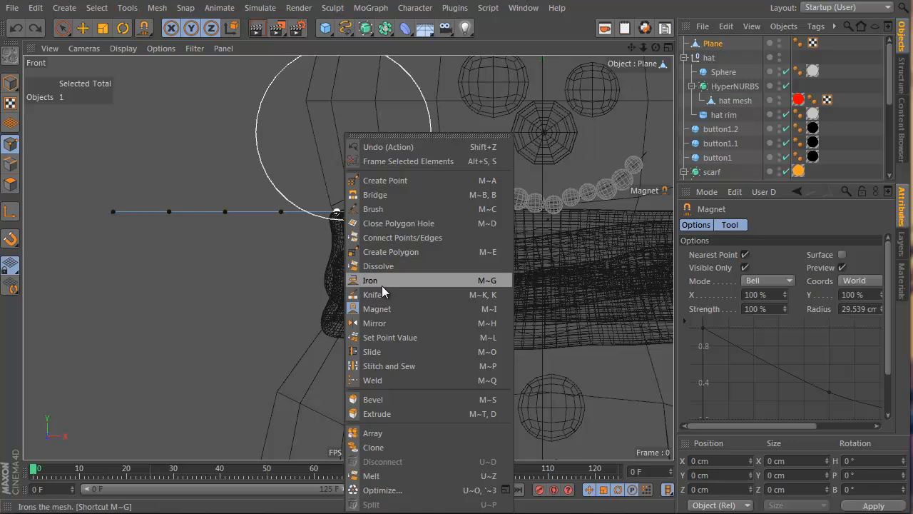
pyautogui.click(378, 209)
pyautogui.moveTo(122, 206)
pyautogui.mouseDown()
pyautogui.moveTo(195, 298)
pyautogui.moveTo(254, 345)
pyautogui.mouseUp()
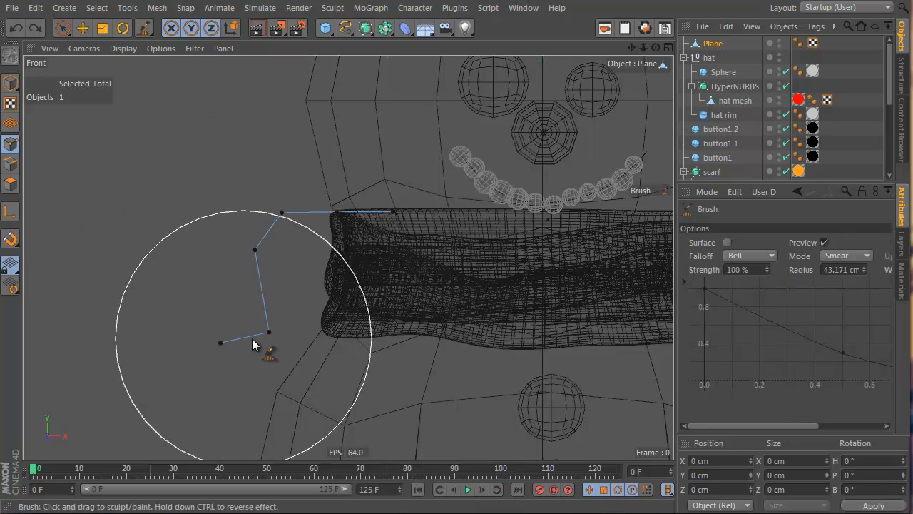
pyautogui.moveTo(161, 202)
pyautogui.mouseDown()
pyautogui.moveTo(286, 189)
pyautogui.moveTo(265, 183)
pyautogui.mouseUp()
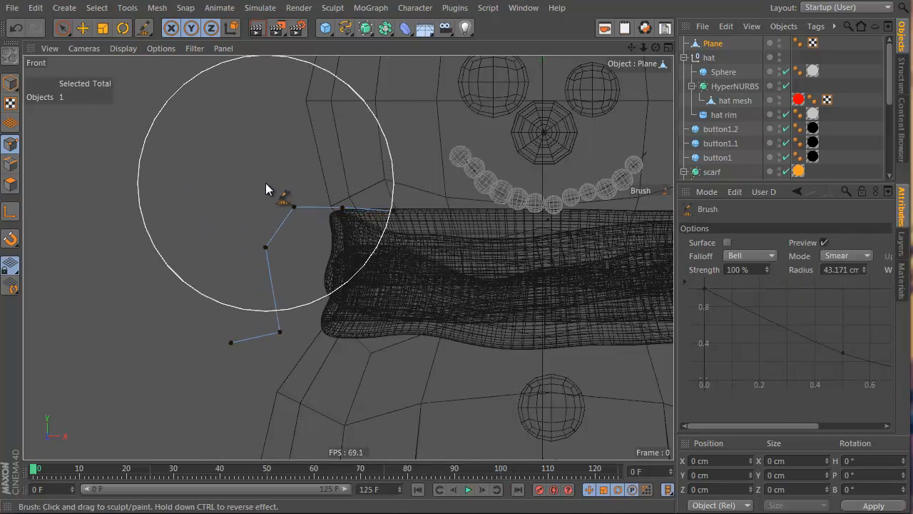
pyautogui.moveTo(149, 363)
pyautogui.mouseDown()
pyautogui.moveTo(230, 385)
pyautogui.moveTo(289, 378)
pyautogui.moveTo(253, 409)
pyautogui.moveTo(281, 312)
pyautogui.moveTo(285, 249)
pyautogui.moveTo(368, 231)
pyautogui.moveTo(320, 231)
pyautogui.moveTo(314, 203)
pyautogui.moveTo(392, 218)
pyautogui.moveTo(424, 262)
pyautogui.moveTo(377, 246)
pyautogui.moveTo(376, 201)
pyautogui.mouseUp()
# Step: Reduce the brush radius to about 22.5 cm and reshape the strip's points to follow the scarf's outer edge
pyautogui.moveTo(479, 223); pyautogui.dragTo(418, 223, button='middle')
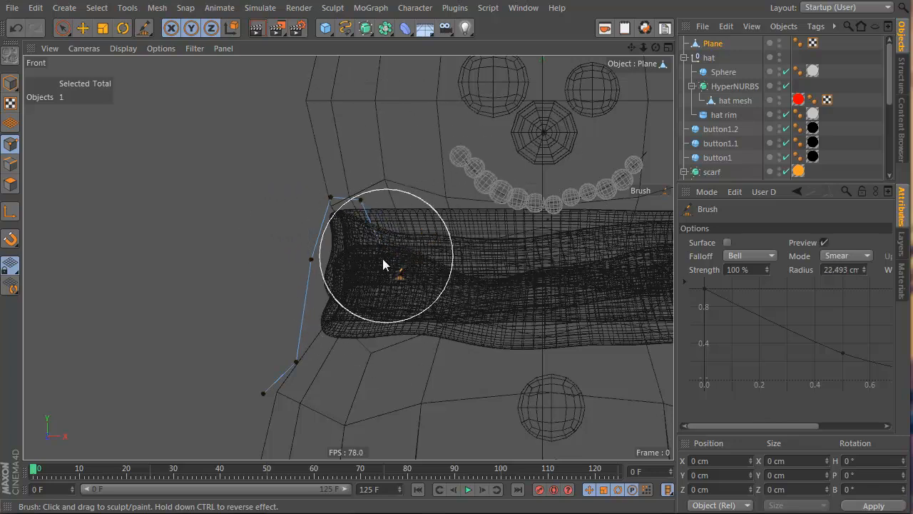
pyautogui.moveTo(383, 265)
pyautogui.mouseDown()
pyautogui.moveTo(359, 199)
pyautogui.moveTo(332, 200)
pyautogui.moveTo(363, 209)
pyautogui.moveTo(353, 208)
pyautogui.mouseUp()
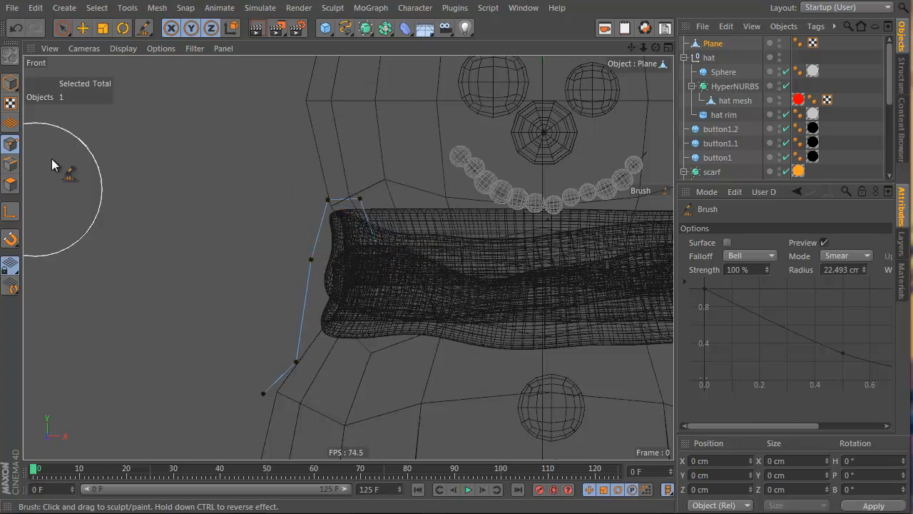
pyautogui.moveTo(258, 298); pyautogui.dragTo(271, 265)
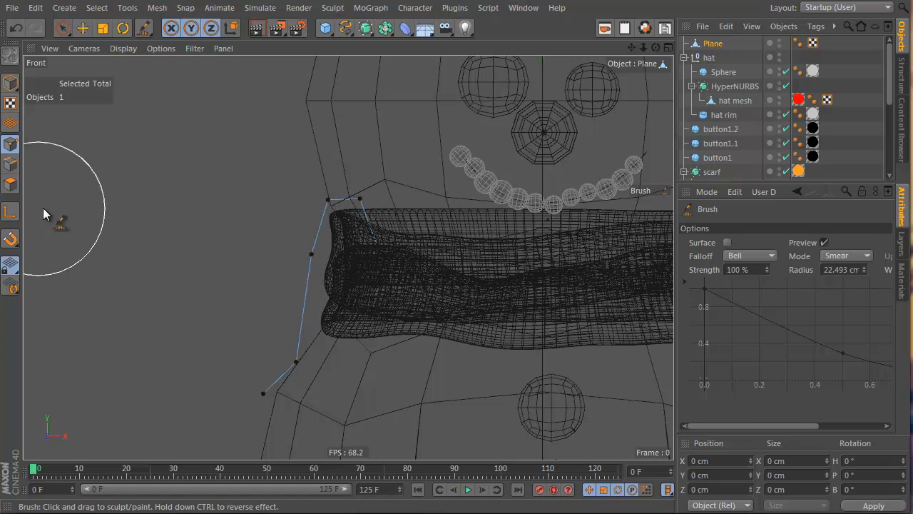
pyautogui.moveTo(293, 378)
pyautogui.mouseDown()
pyautogui.moveTo(306, 341)
pyautogui.moveTo(297, 298)
pyautogui.moveTo(312, 255)
pyautogui.moveTo(301, 311)
pyautogui.moveTo(316, 244)
pyautogui.moveTo(320, 265)
pyautogui.mouseUp()
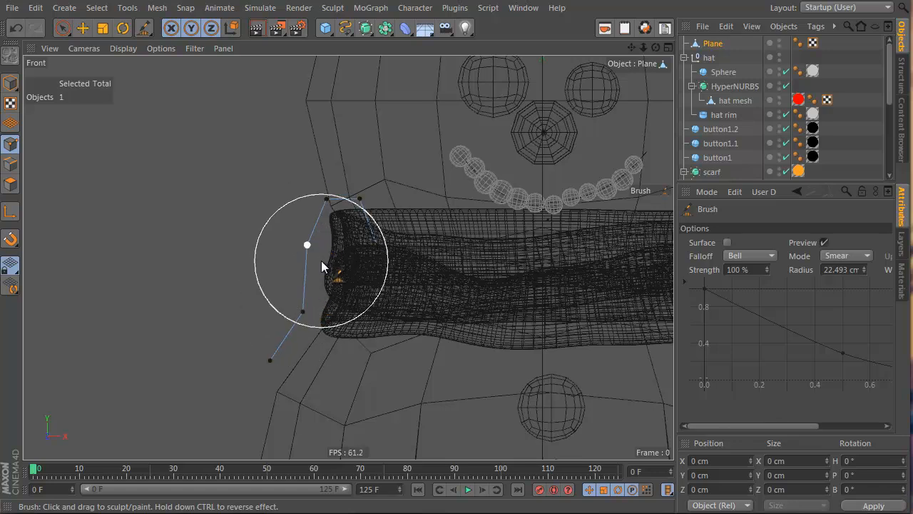
pyautogui.middleClick(277, 293)
pyautogui.moveTo(216, 173)
pyautogui.keyDown('alt'); pyautogui.mouseDown()
pyautogui.moveTo(620, 321)
pyautogui.moveTo(70, 60)
pyautogui.moveTo(117, 152)
pyautogui.mouseUp(); pyautogui.keyUp('alt')
pyautogui.middleClick(537, 341)
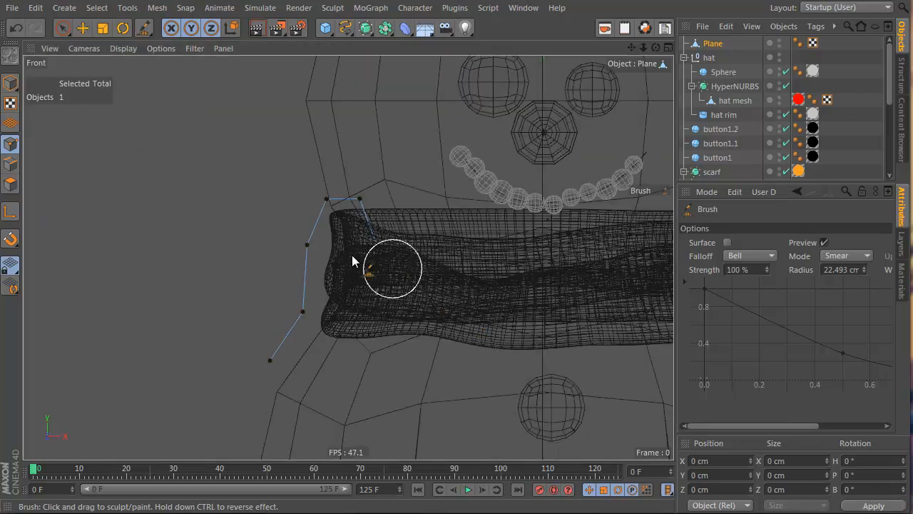
pyautogui.scroll(3, 356, 261)
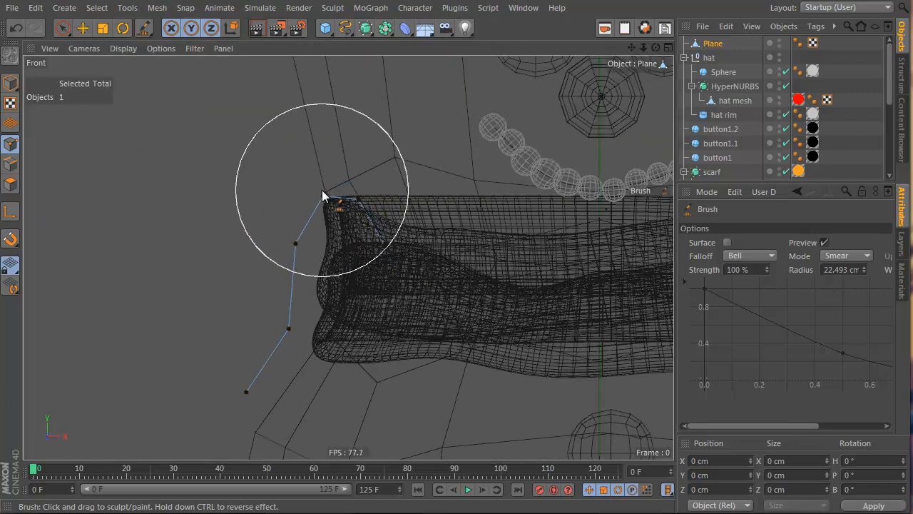
# Step: Find the Cloth NURBS command and apply it to the bent plane
pyautogui.hotkey('shift', 'c')
pyautogui.write('cloth')
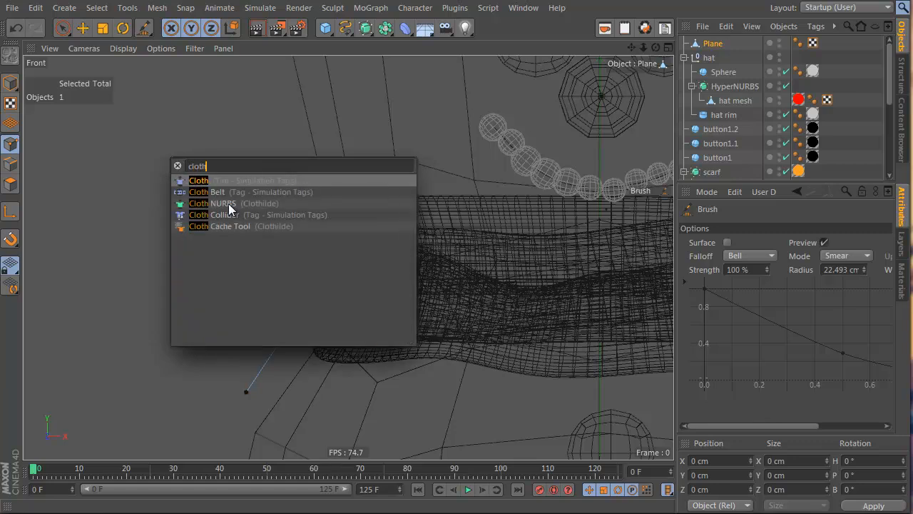
pyautogui.click(228, 203)
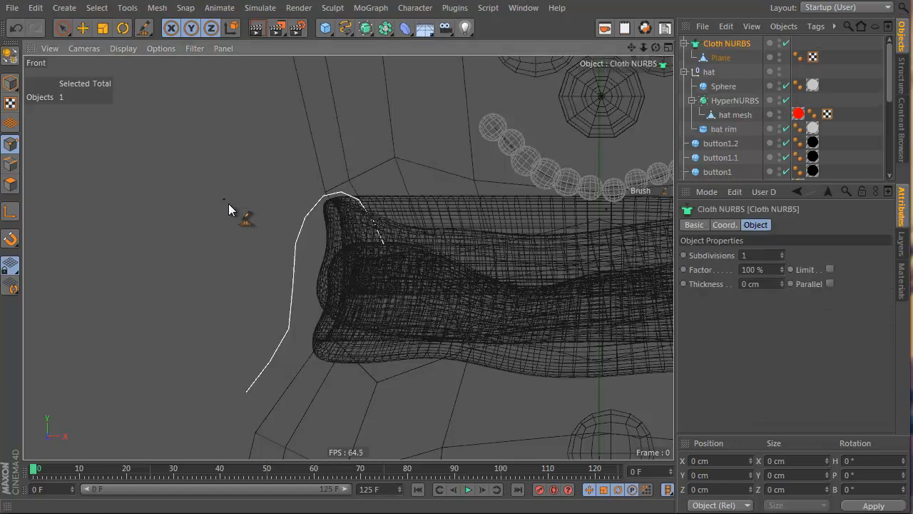
# Step: Set the Cloth NURBS subdivisions to 0 and its thickness to 2 cm
pyautogui.middleClick(321, 236)
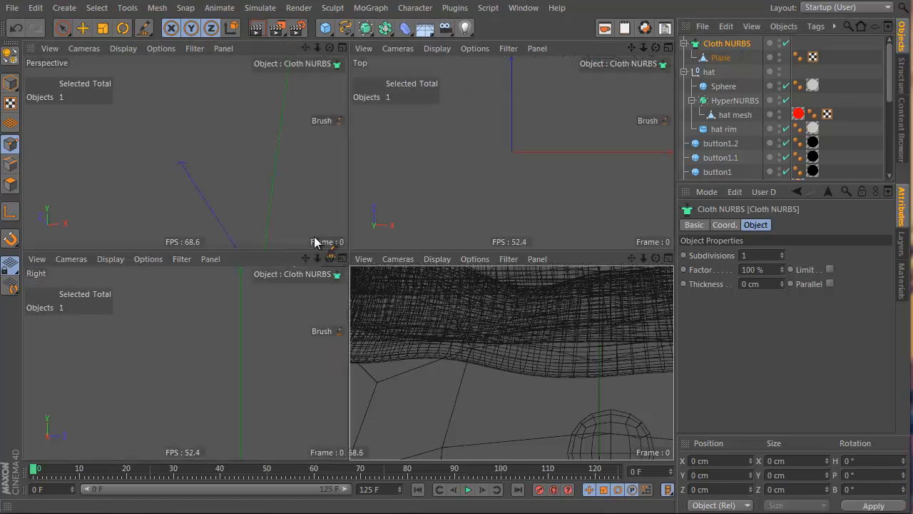
pyautogui.scroll(5, 211, 157)
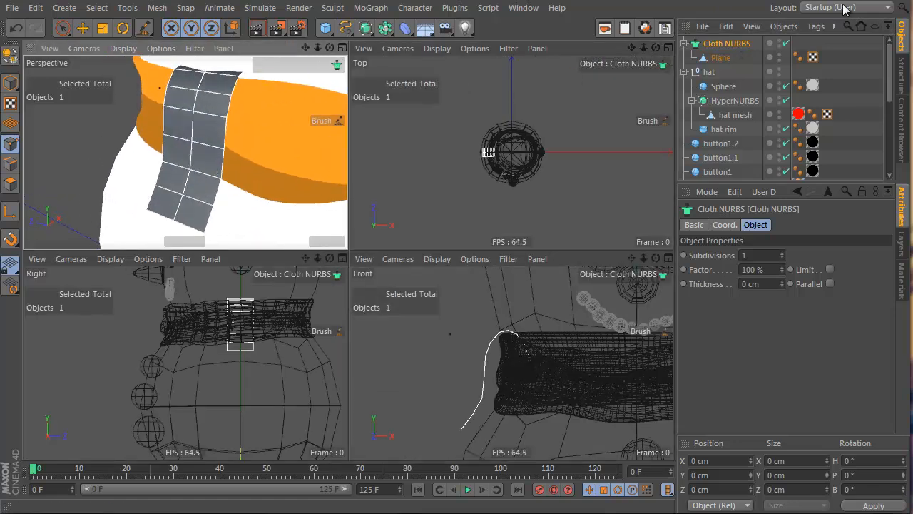
pyautogui.doubleClick(759, 256)
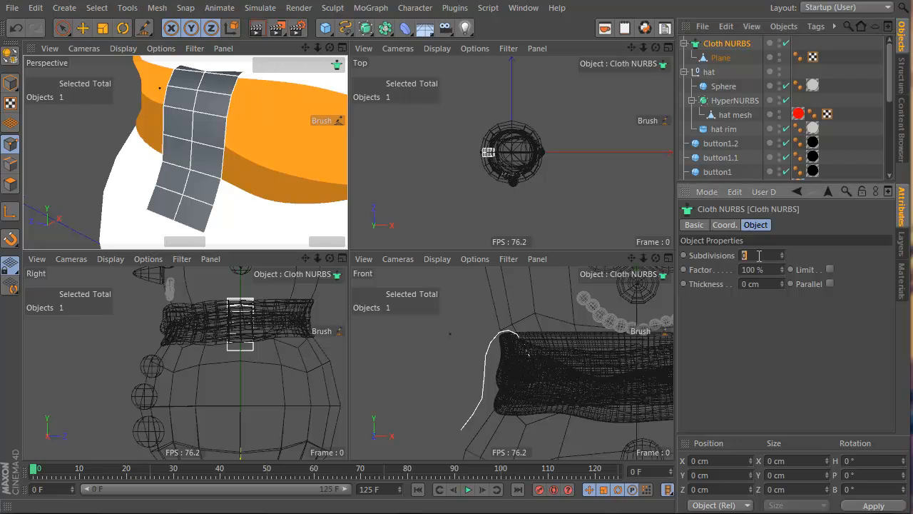
pyautogui.write('0')
pyautogui.press('Return')
pyautogui.write('2')
pyautogui.press('Return')
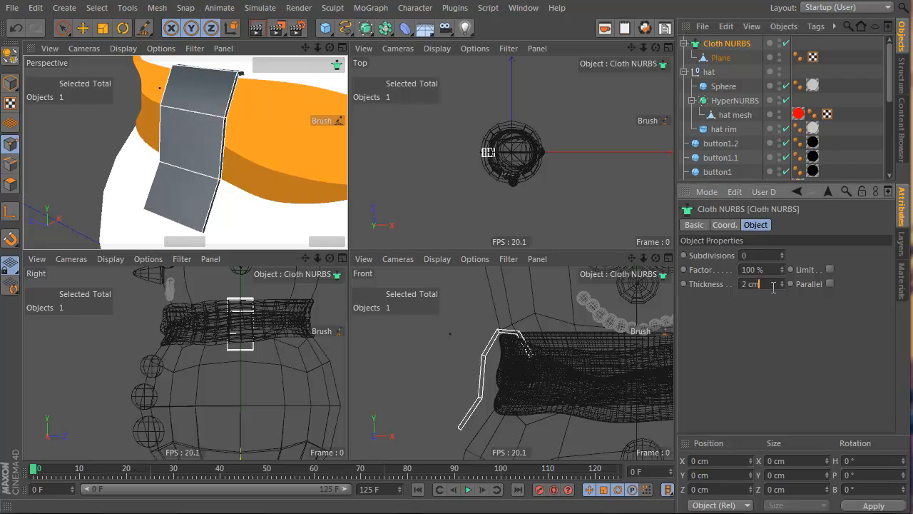
# Step: Duplicate the Cloth NURBS strip and move all points of the copy's plane inward and down beneath the original strip
pyautogui.keyDown('alt'); pyautogui.moveTo(159, 148); pyautogui.dragTo(179, 201); pyautogui.keyUp('alt')
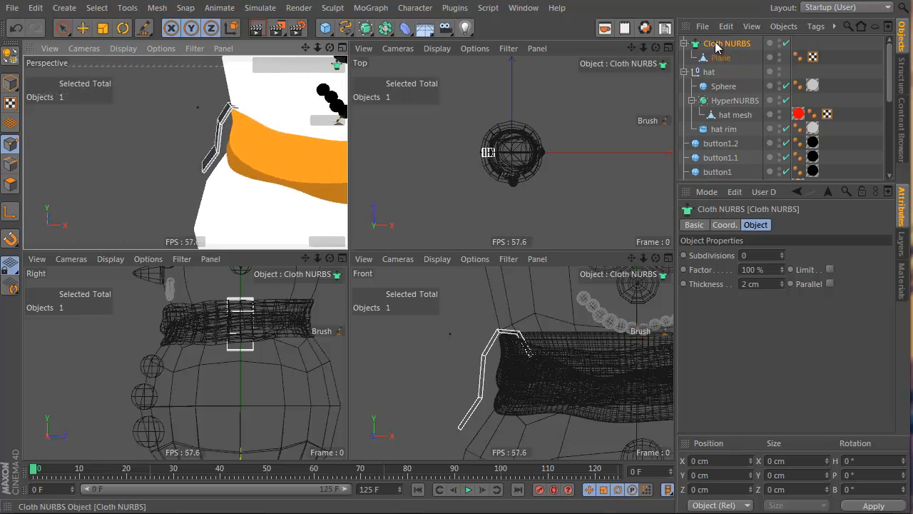
pyautogui.keyDown('ctrl'); pyautogui.moveTo(717, 42); pyautogui.dragTo(716, 43); pyautogui.keyUp('ctrl')
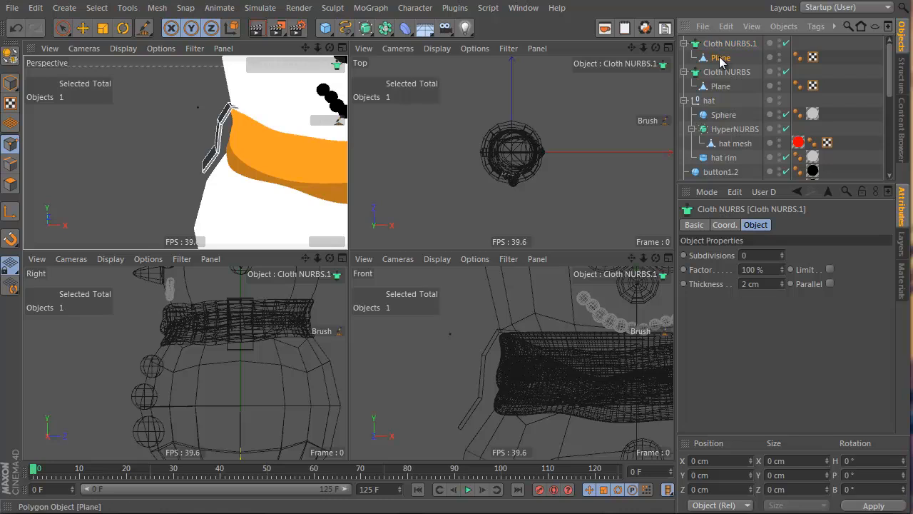
pyautogui.click(721, 60)
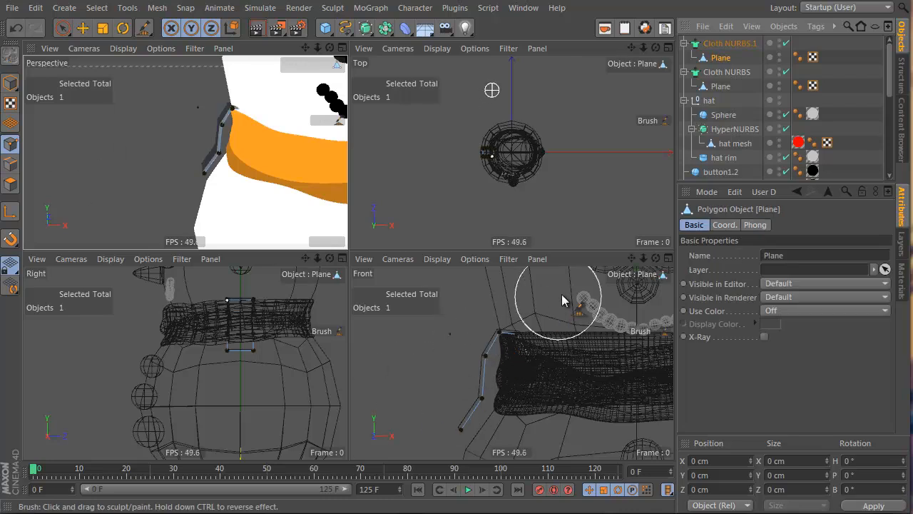
pyautogui.hotkey('ctrl', 'a')
pyautogui.press('e')
pyautogui.moveTo(511, 367)
pyautogui.mouseDown()
pyautogui.moveTo(518, 414)
pyautogui.moveTo(525, 389)
pyautogui.moveTo(510, 401)
pyautogui.moveTo(533, 389)
pyautogui.mouseUp()
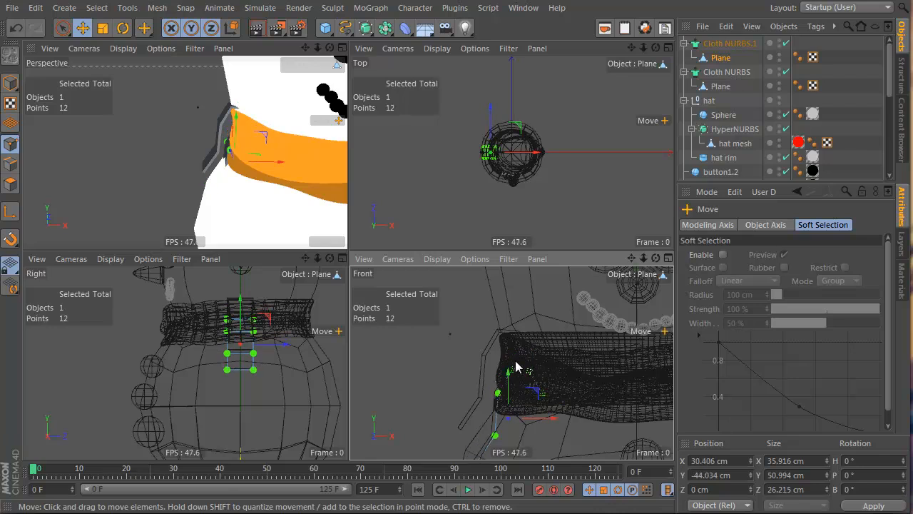
# Step: Raise the lower point rows of the copied strip's plane so that it bends out from beneath the scarf's lower edge
pyautogui.click(584, 426)
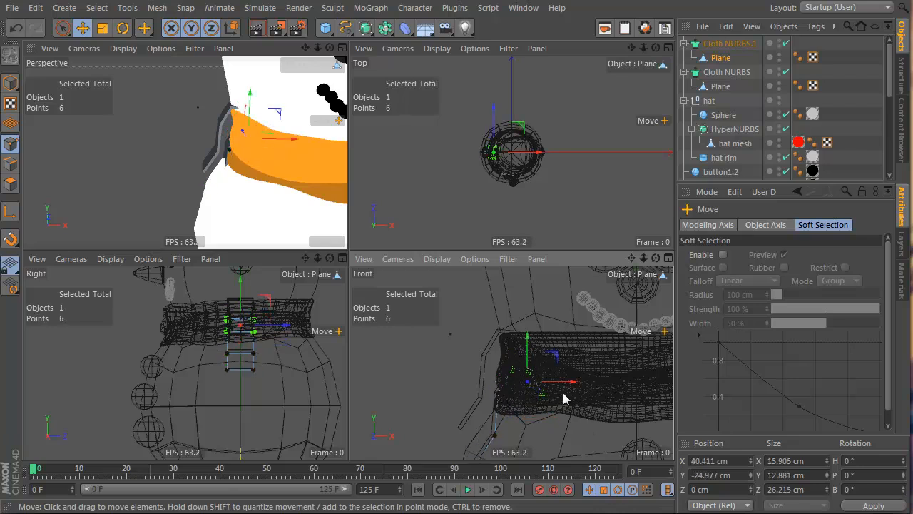
pyautogui.click(516, 395)
pyautogui.moveTo(529, 416); pyautogui.dragTo(530, 416)
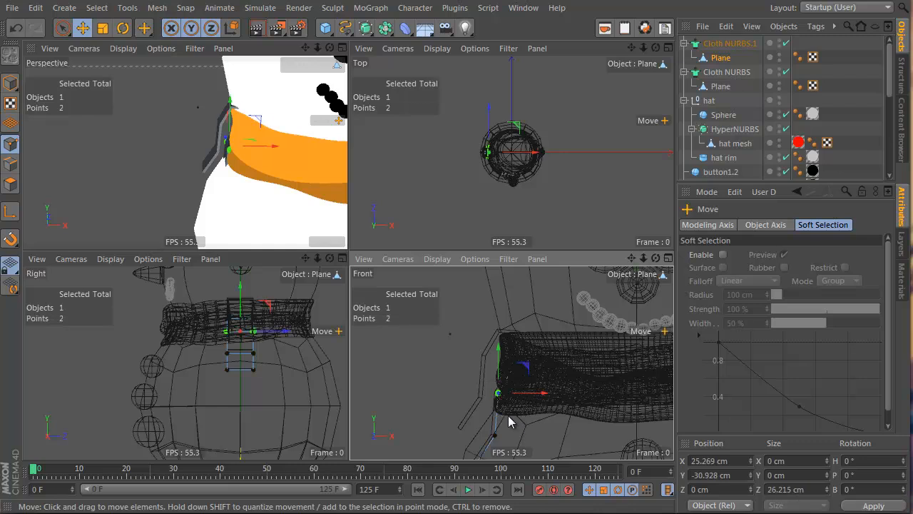
pyautogui.moveTo(514, 462); pyautogui.dragTo(516, 462)
pyautogui.keyDown('alt'); pyautogui.moveTo(554, 431); pyautogui.dragTo(533, 359, button='middle'); pyautogui.keyUp('alt')
pyautogui.moveTo(507, 385); pyautogui.dragTo(494, 374)
pyautogui.moveTo(477, 411); pyautogui.dragTo(478, 412)
pyautogui.moveTo(490, 420); pyautogui.dragTo(484, 402)
pyautogui.moveTo(467, 311); pyautogui.dragTo(505, 341, button='right')
pyautogui.moveTo(508, 341); pyautogui.dragTo(497, 349)
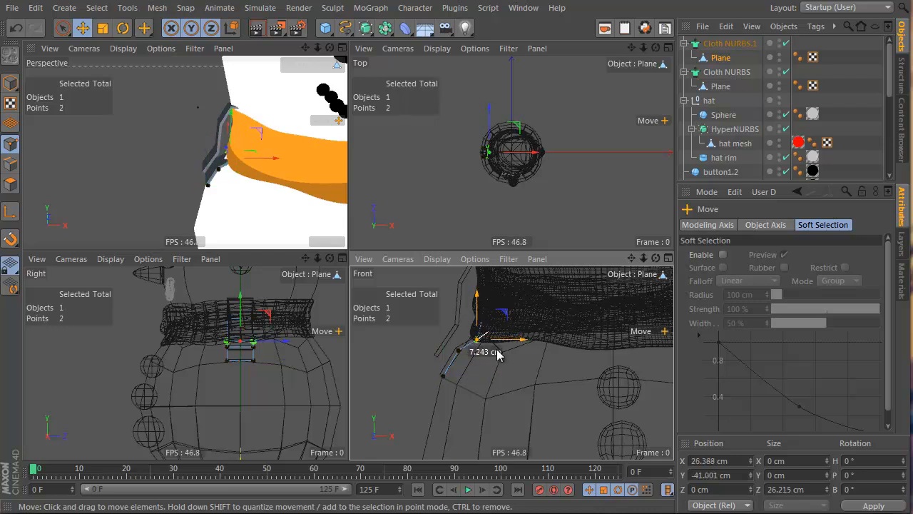
# Step: Move the copied plane's remaining upper rows down under the scarf and lower its bend row to follow the body's slope
pyautogui.moveTo(485, 291); pyautogui.dragTo(513, 325, button='right')
pyautogui.moveTo(518, 341); pyautogui.dragTo(503, 342)
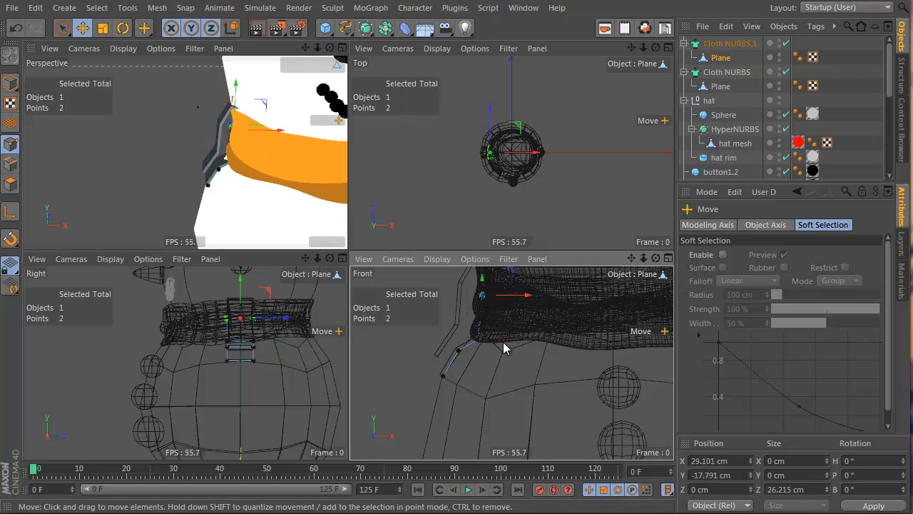
pyautogui.keyDown('alt'); pyautogui.moveTo(248, 169); pyautogui.dragTo(387, 211); pyautogui.keyUp('alt')
pyautogui.moveTo(463, 328); pyautogui.dragTo(494, 376, button='right')
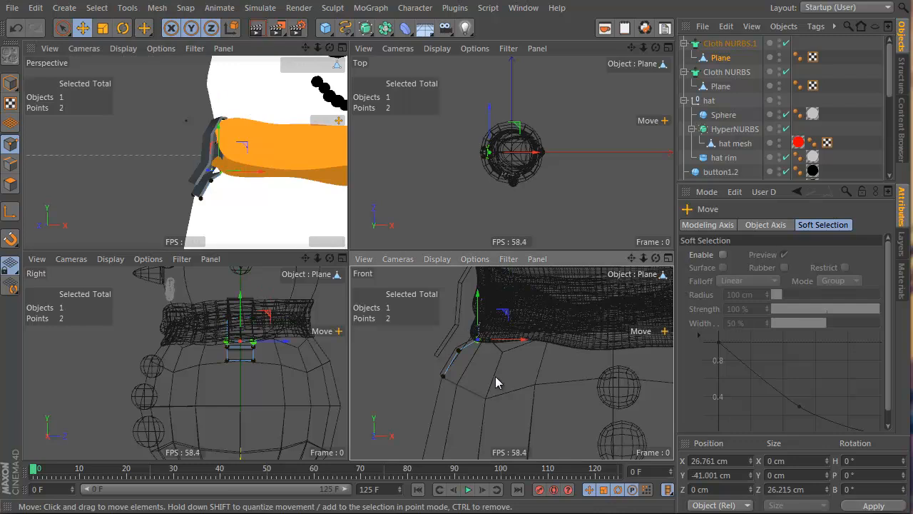
pyautogui.moveTo(494, 376); pyautogui.dragTo(498, 376)
pyautogui.moveTo(476, 285); pyautogui.dragTo(513, 326, button='right')
pyautogui.moveTo(516, 325); pyautogui.dragTo(521, 359)
pyautogui.moveTo(448, 338); pyautogui.dragTo(469, 370, button='right')
pyautogui.moveTo(469, 375); pyautogui.dragTo(464, 403)
pyautogui.keyDown('alt'); pyautogui.moveTo(235, 168); pyautogui.dragTo(210, 202); pyautogui.keyUp('alt')
# Step: Move the middle point rows of the original strip's plane inward so that it lies closer to the scarf's outer edge
pyautogui.click(719, 87)
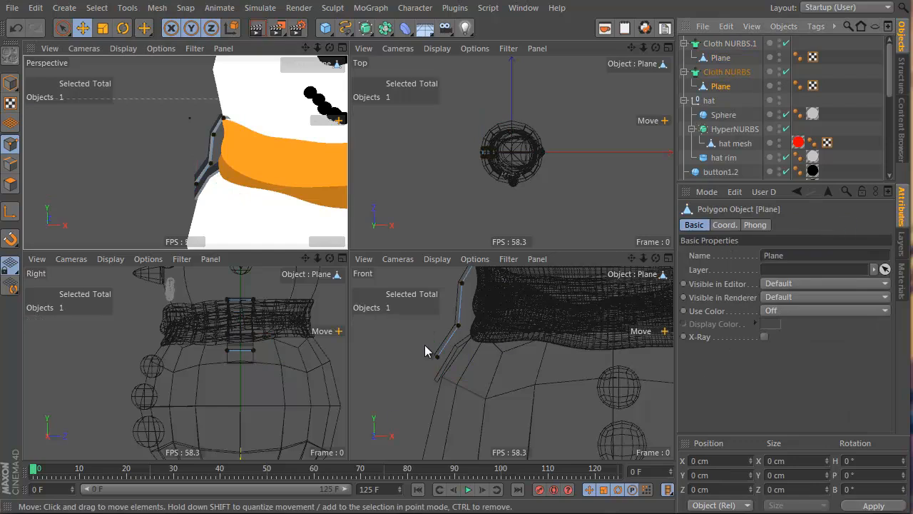
pyautogui.scroll(2, 428, 350)
pyautogui.moveTo(456, 405); pyautogui.dragTo(474, 394)
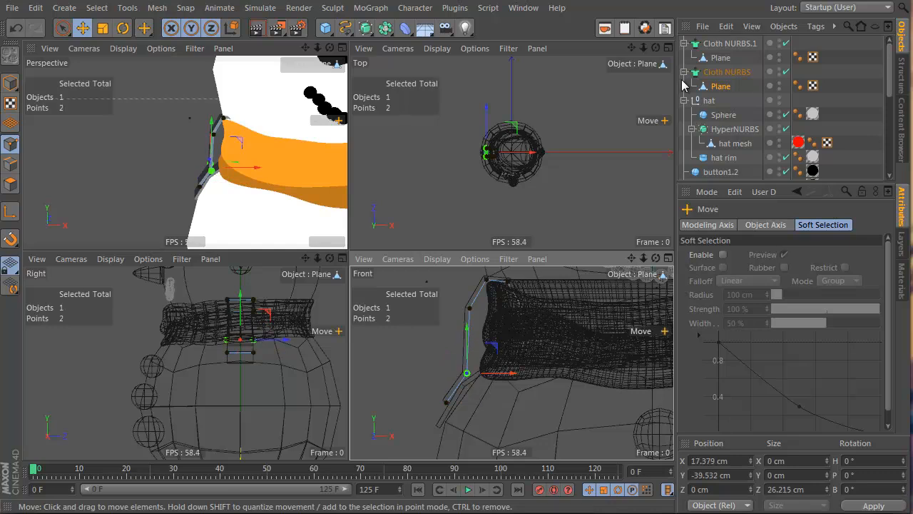
pyautogui.click(770, 87)
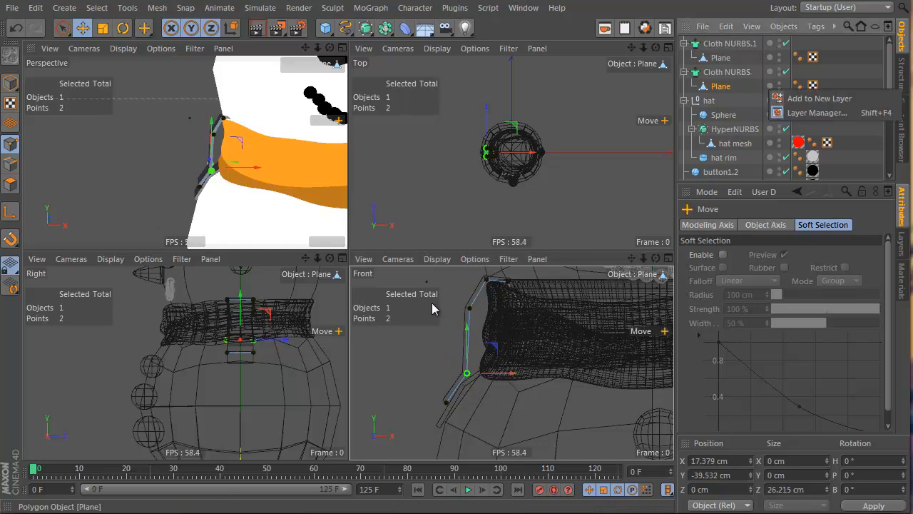
pyautogui.click(471, 307)
pyautogui.click(470, 307)
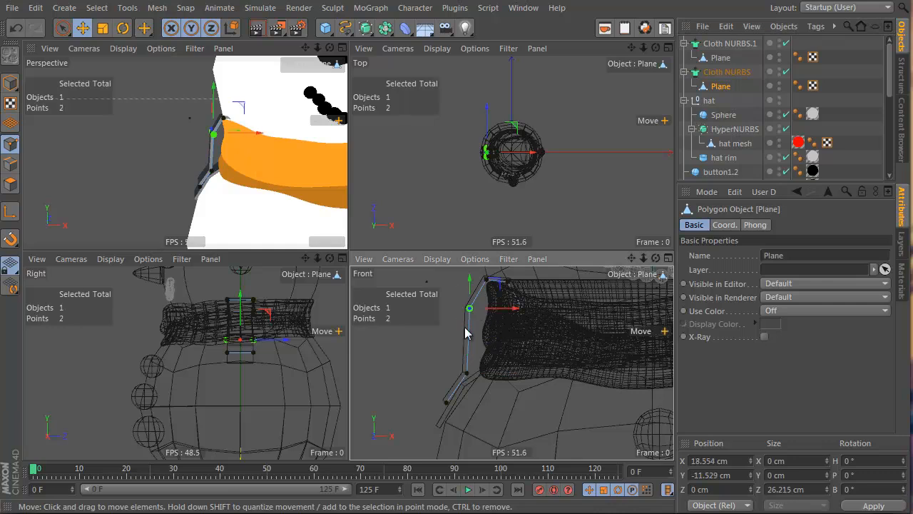
pyautogui.moveTo(452, 332); pyautogui.dragTo(463, 338)
pyautogui.moveTo(471, 270); pyautogui.dragTo(465, 345)
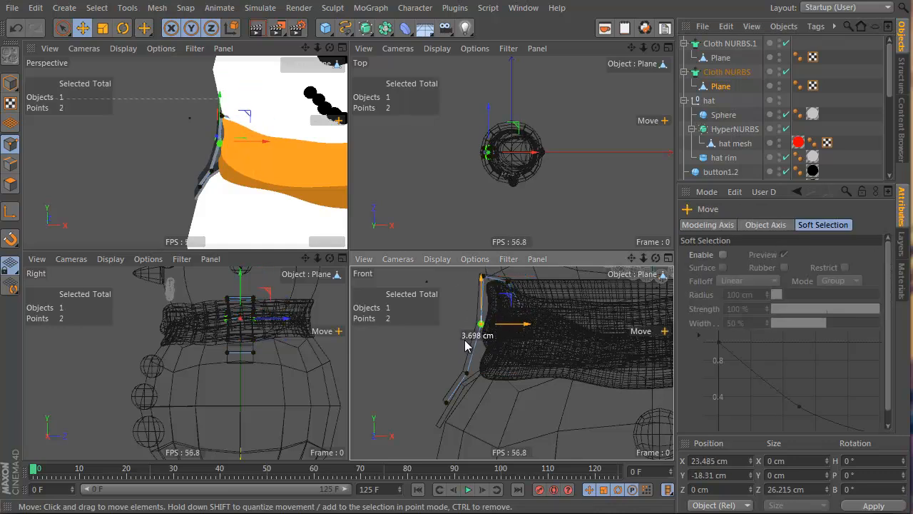
pyautogui.keyDown('alt'); pyautogui.moveTo(183, 148); pyautogui.dragTo(616, 318); pyautogui.keyUp('alt')
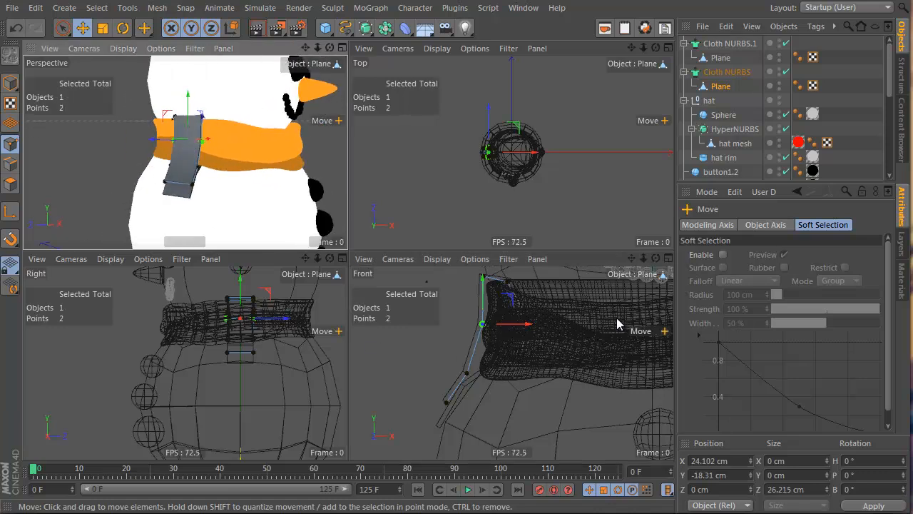
# Step: Rotate both Cloth NURBS strips together to a heading of about 35° and move them around the scarf toward the snowman's front
pyautogui.click(10, 84)
pyautogui.keyDown('alt'); pyautogui.moveTo(267, 130); pyautogui.dragTo(136, 155); pyautogui.keyUp('alt')
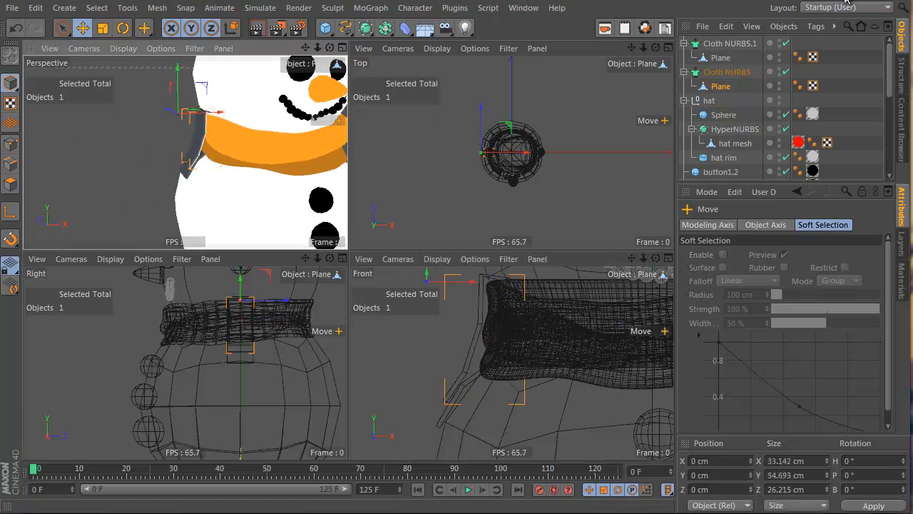
pyautogui.click(728, 43)
pyautogui.keyDown('ctrl'); pyautogui.click(727, 72); pyautogui.keyUp('ctrl')
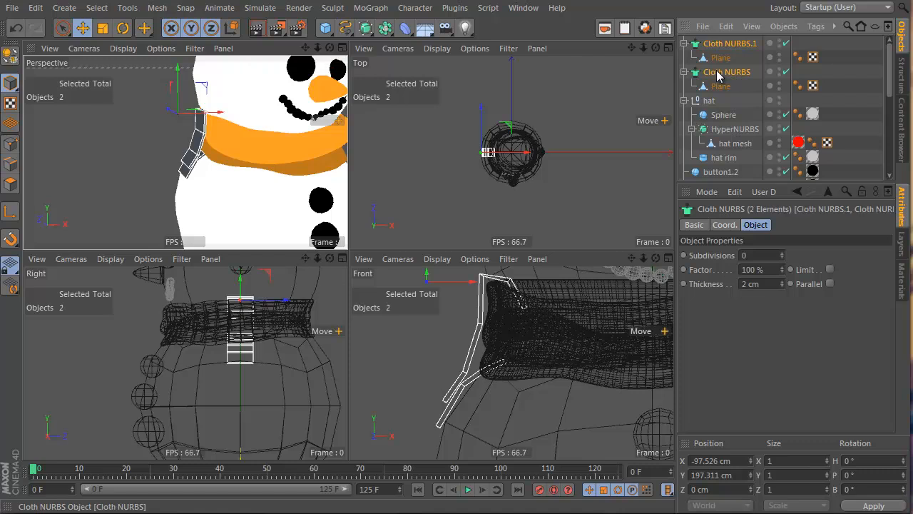
pyautogui.scroll(5, 500, 153)
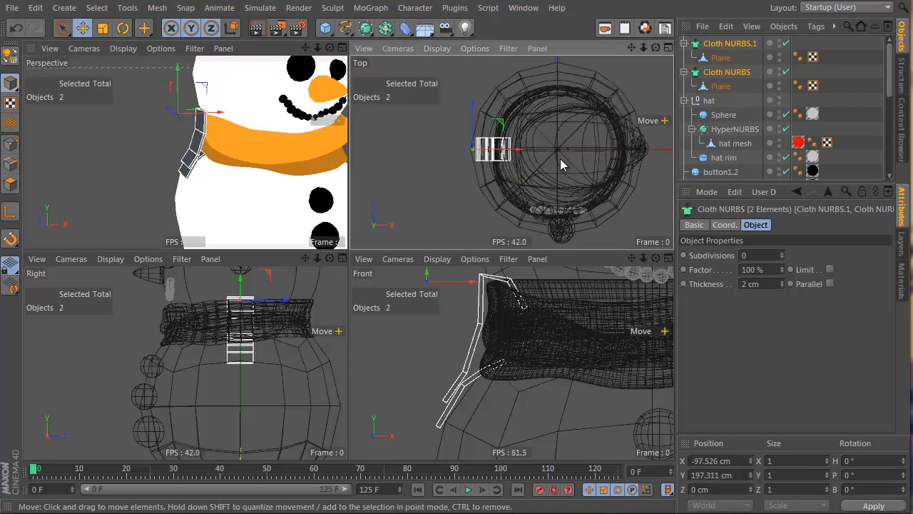
pyautogui.press('r')
pyautogui.moveTo(612, 149); pyautogui.dragTo(585, 86)
pyautogui.press('e')
pyautogui.moveTo(573, 133); pyautogui.dragTo(582, 183)
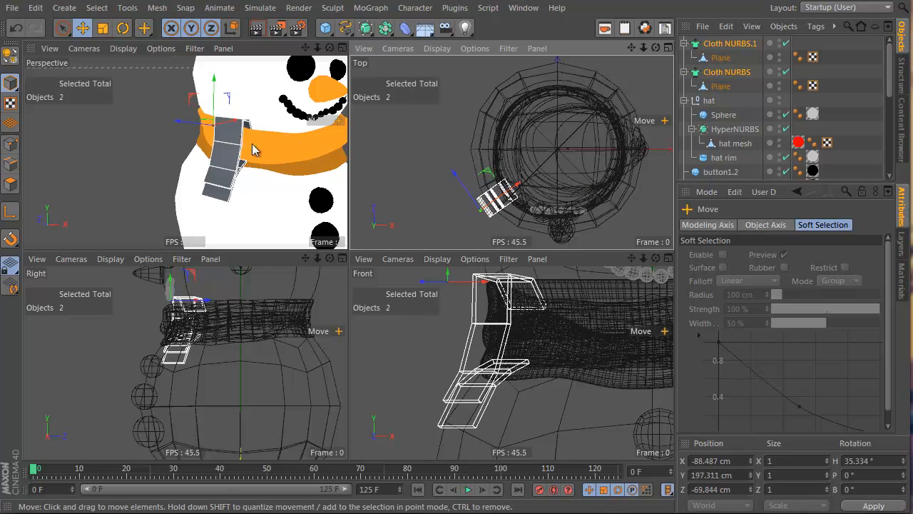
# Step: Move both strips inward and slightly down against the scarf, to about X -81.8, Y 189.6, Z -65.1 cm
pyautogui.keyDown('alt'); pyautogui.moveTo(252, 143); pyautogui.dragTo(76, 127); pyautogui.keyUp('alt')
pyautogui.keyDown('alt'); pyautogui.moveTo(181, 119); pyautogui.dragTo(217, 124, button='right'); pyautogui.keyUp('alt')
pyautogui.keyDown('alt'); pyautogui.moveTo(267, 166); pyautogui.dragTo(224, 145, button='middle'); pyautogui.keyUp('alt')
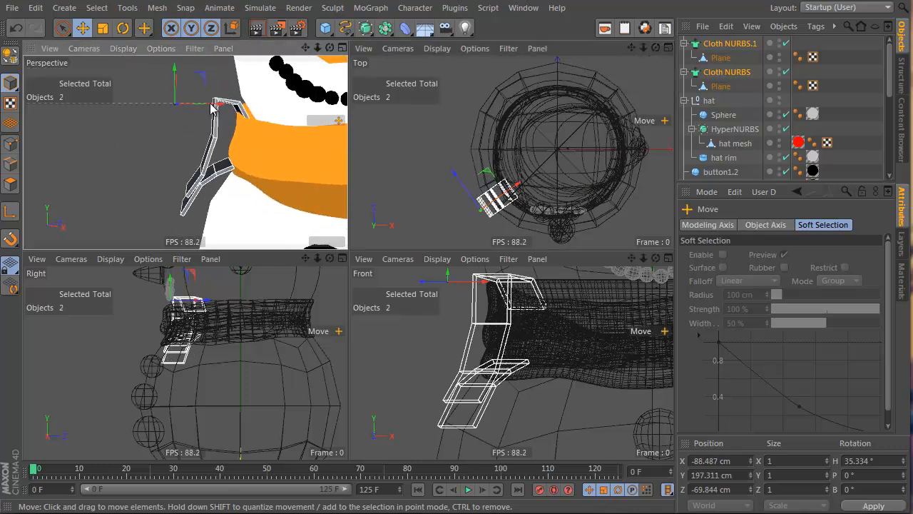
pyautogui.moveTo(205, 79); pyautogui.dragTo(219, 89)
pyautogui.keyDown('alt'); pyautogui.moveTo(235, 142); pyautogui.dragTo(186, 126); pyautogui.keyUp('alt')
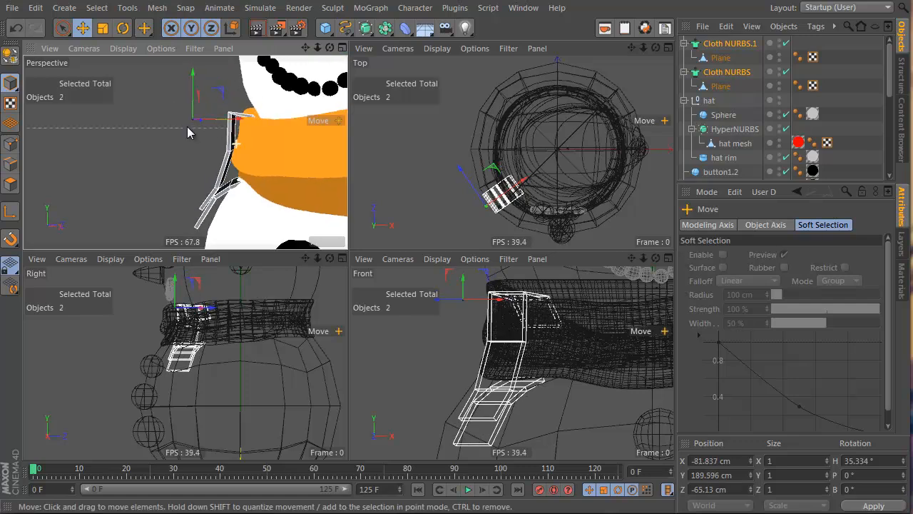
# Step: Nudge one corner point at the top bend of the original strip's plane slightly toward the scarf
pyautogui.click(720, 57)
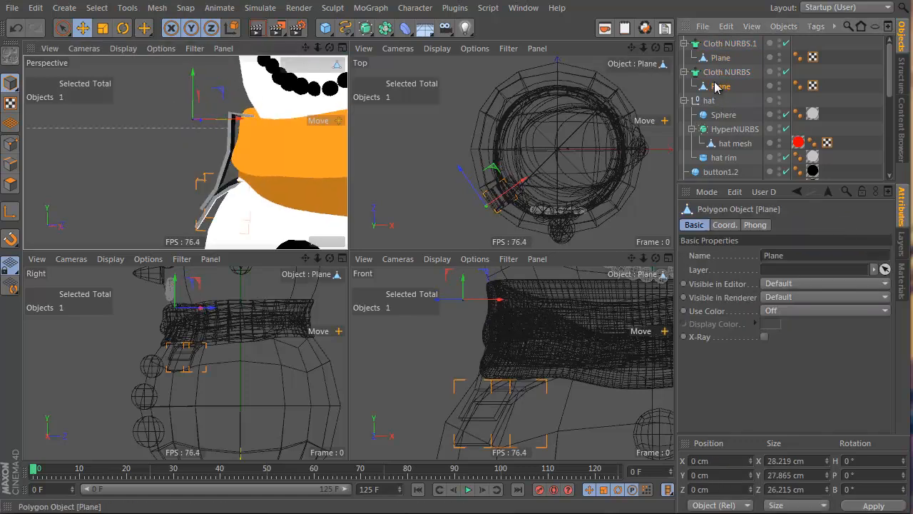
pyautogui.click(715, 82)
pyautogui.moveTo(230, 120)
pyautogui.keyDown('alt'); pyautogui.mouseDown(button='right')
pyautogui.moveTo(306, 96)
pyautogui.moveTo(231, 120)
pyautogui.mouseUp(button='right'); pyautogui.keyUp('alt')
pyautogui.press('Return')
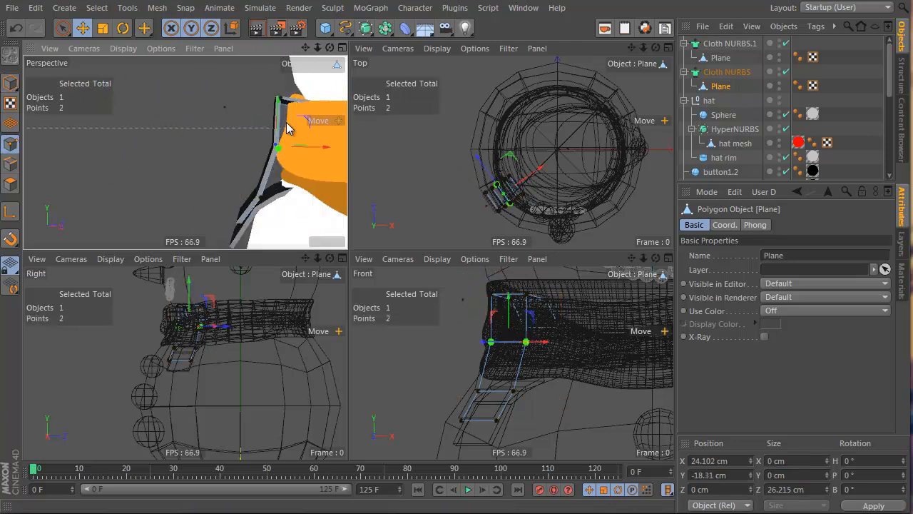
pyautogui.keyDown('alt'); pyautogui.moveTo(288, 128); pyautogui.dragTo(184, 117, button='middle'); pyautogui.keyUp('alt')
pyautogui.moveTo(197, 122); pyautogui.dragTo(197, 124)
pyautogui.keyDown('alt'); pyautogui.moveTo(186, 151); pyautogui.dragTo(234, 136); pyautogui.keyUp('alt')
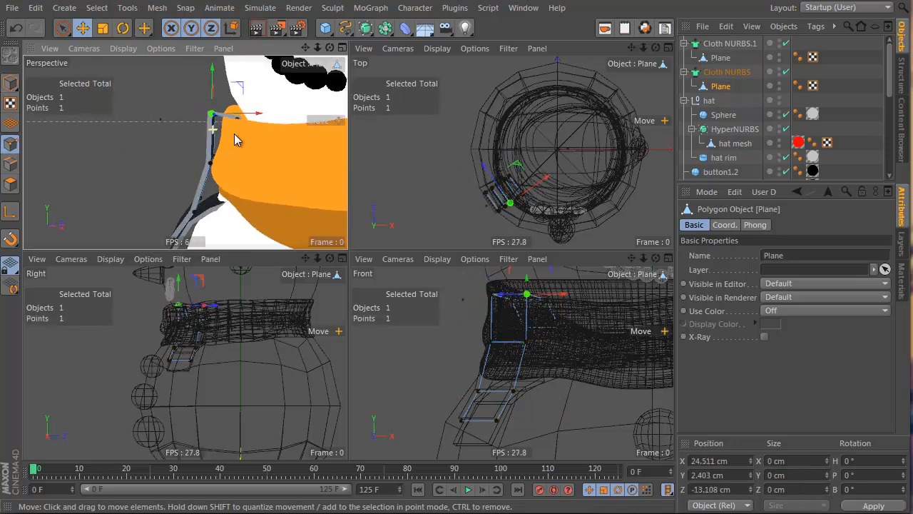
pyautogui.middleClick(241, 90)
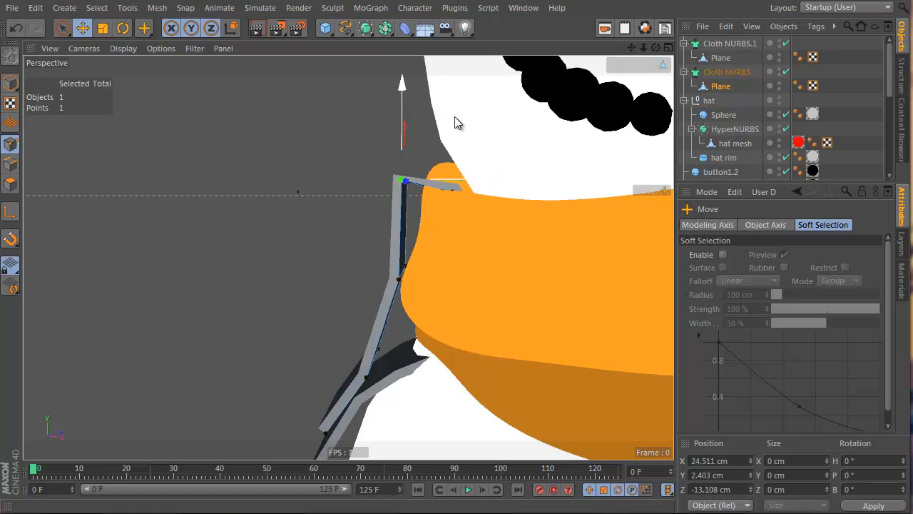
pyautogui.moveTo(462, 126); pyautogui.dragTo(464, 125)
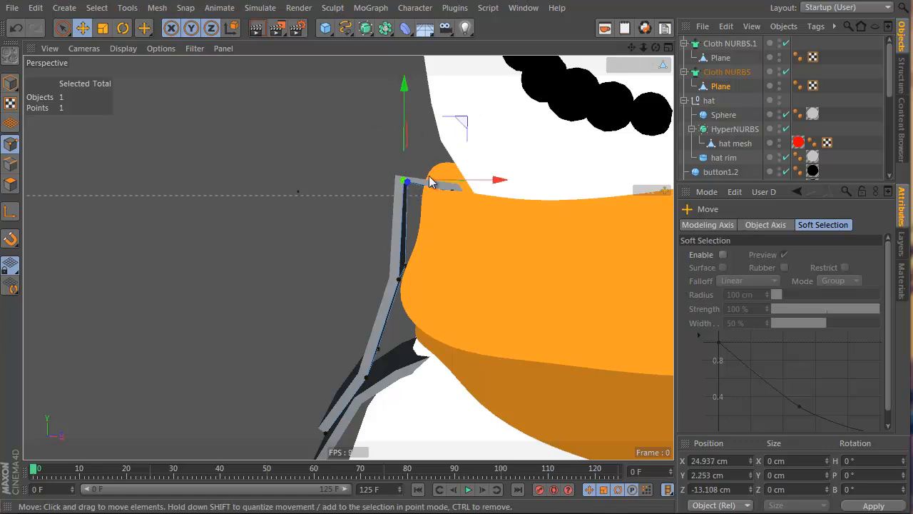
# Step: Undo the last corner point move and pull both points of the original strip's top bend in against the scarf
pyautogui.moveTo(467, 126); pyautogui.dragTo(489, 132)
pyautogui.hotkey('ctrl', 'z')
pyautogui.keyDown('alt'); pyautogui.moveTo(410, 242); pyautogui.dragTo(441, 196); pyautogui.keyUp('alt')
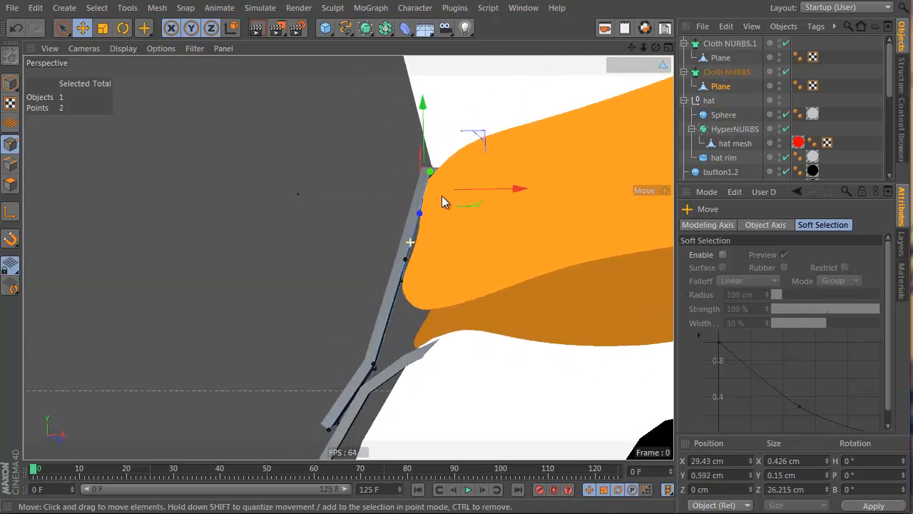
pyautogui.moveTo(418, 306); pyautogui.dragTo(493, 386)
pyautogui.keyDown('alt'); pyautogui.moveTo(492, 385); pyautogui.dragTo(438, 349); pyautogui.keyUp('alt')
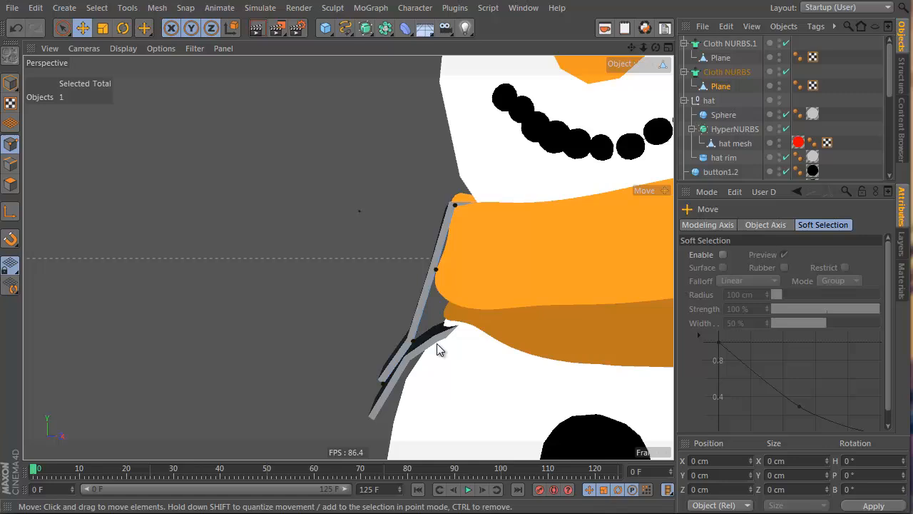
# Step: Move the copied strip's point rows up beneath the scarf and inward so that the strip rests along the snowman's body
pyautogui.click(719, 57)
pyautogui.moveTo(446, 298); pyautogui.dragTo(464, 322)
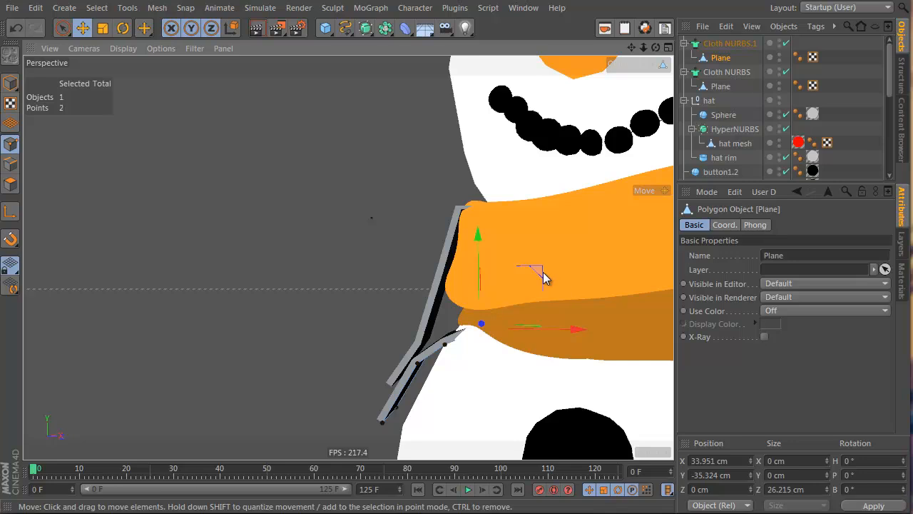
pyautogui.moveTo(544, 277); pyautogui.dragTo(532, 253)
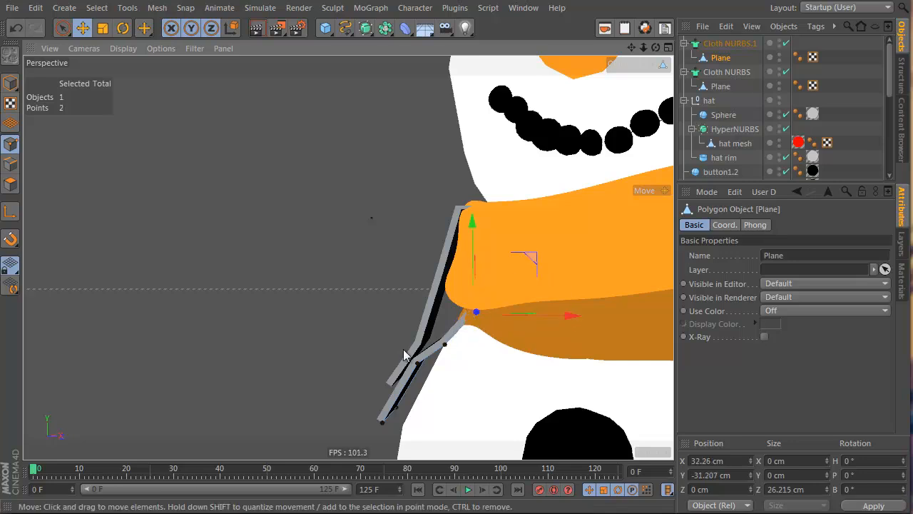
pyautogui.moveTo(442, 381); pyautogui.dragTo(441, 382)
pyautogui.keyDown('alt'); pyautogui.moveTo(442, 381); pyautogui.dragTo(466, 365); pyautogui.keyUp('alt')
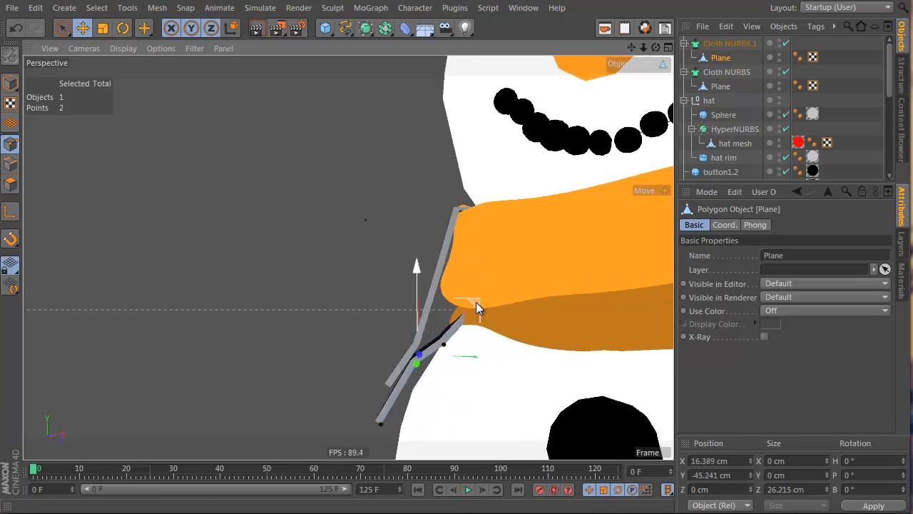
pyautogui.moveTo(477, 302); pyautogui.dragTo(482, 313)
pyautogui.moveTo(342, 389); pyautogui.dragTo(415, 447, button='right')
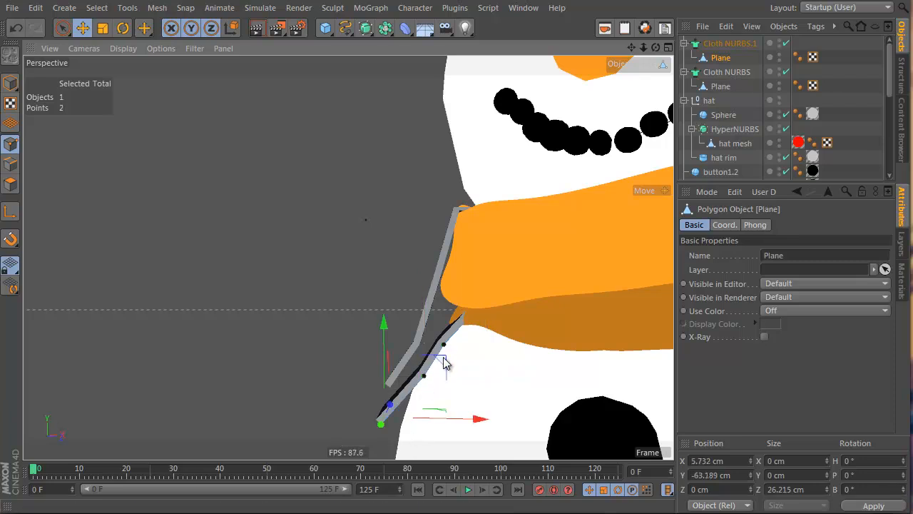
pyautogui.moveTo(441, 359); pyautogui.dragTo(458, 378)
# Step: Move the original strip's row near the scarf's lower edge inward so that the strip wraps under the scarf
pyautogui.click(719, 85)
pyautogui.moveTo(427, 264); pyautogui.dragTo(472, 288)
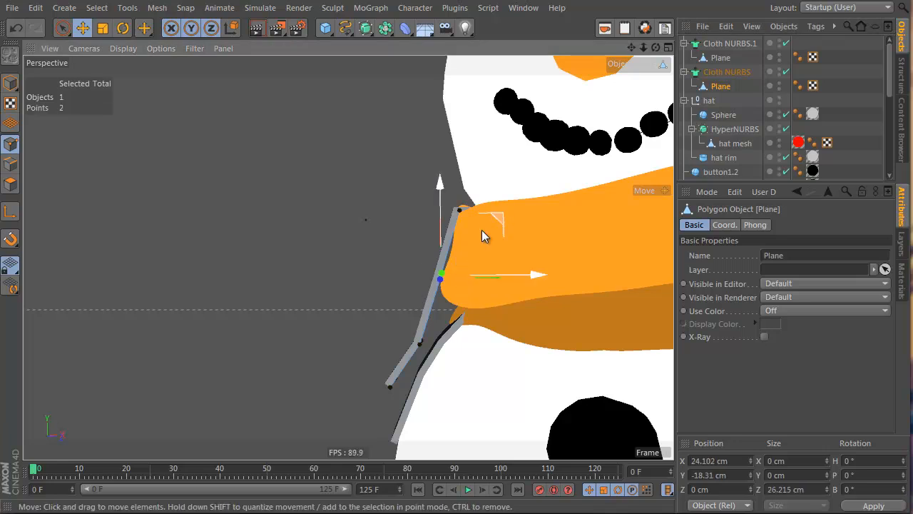
pyautogui.moveTo(486, 276)
pyautogui.mouseDown()
pyautogui.moveTo(485, 297)
pyautogui.moveTo(501, 272)
pyautogui.mouseUp()
# Step: Add a Loop knife cut across the original strip's lowest segment and bend its end rows in over the copied strip
pyautogui.press('k')
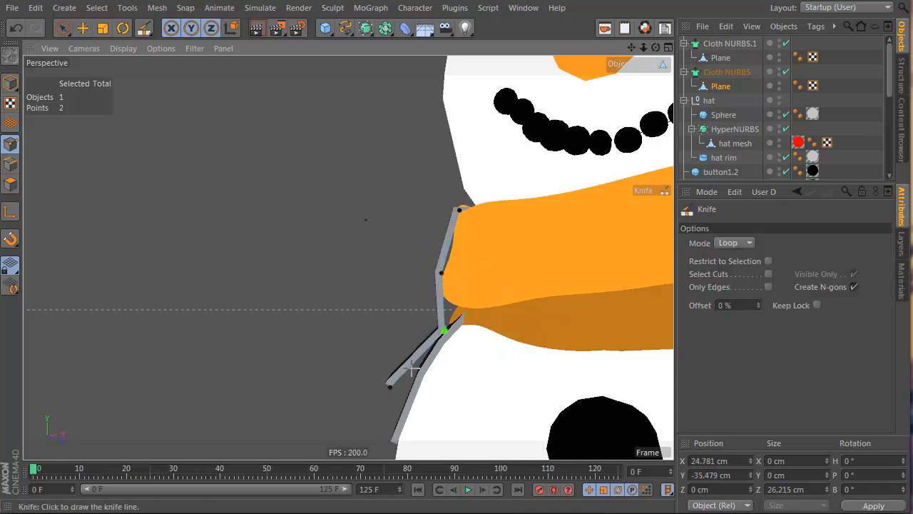
pyautogui.click(742, 244)
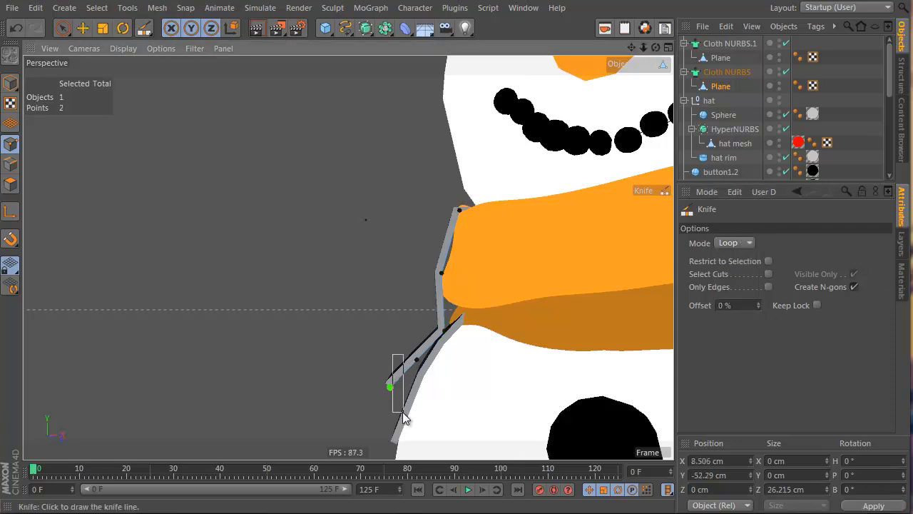
pyautogui.moveTo(412, 406); pyautogui.dragTo(414, 407)
pyautogui.press('e')
pyautogui.moveTo(396, 403); pyautogui.dragTo(406, 426)
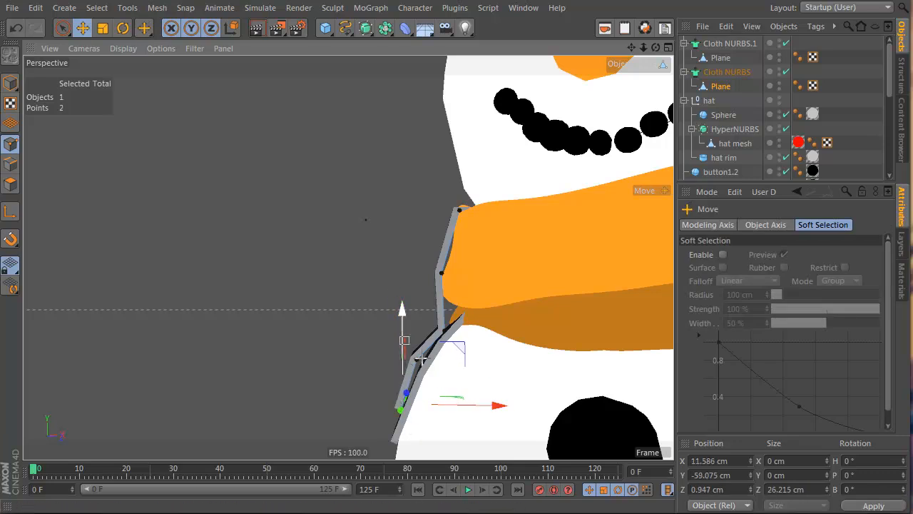
pyautogui.moveTo(404, 341); pyautogui.dragTo(432, 377)
# Step: Select the original Cloth NURBS and examine how both strips hang against the scarf and body
pyautogui.keyDown('alt'); pyautogui.moveTo(435, 333); pyautogui.dragTo(448, 377); pyautogui.keyUp('alt')
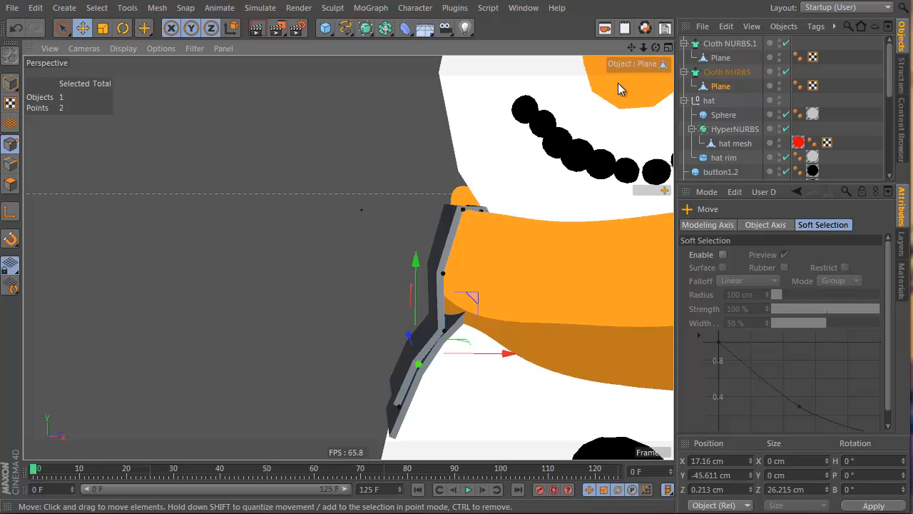
pyautogui.click(728, 44)
pyautogui.click(726, 72)
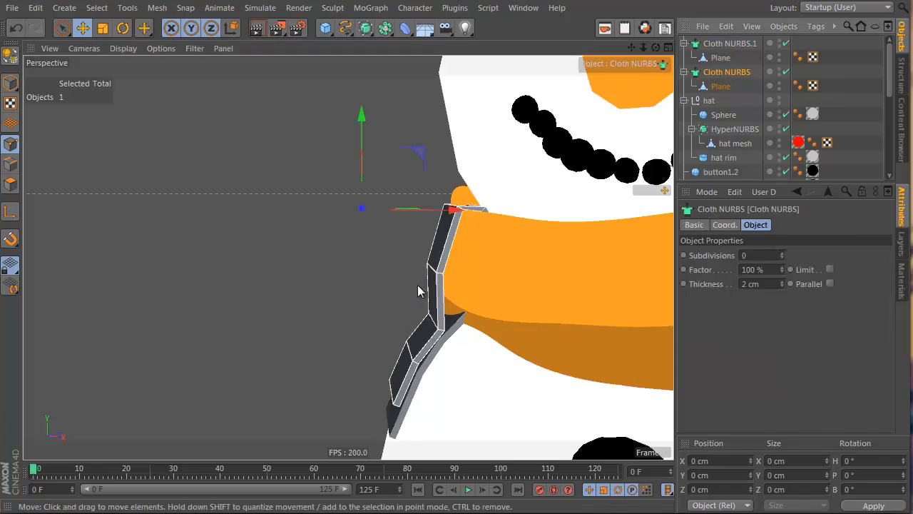
pyautogui.keyDown('alt'); pyautogui.moveTo(400, 307); pyautogui.dragTo(334, 315); pyautogui.keyUp('alt')
pyautogui.scroll(-1, 334, 309)
pyautogui.scroll(-5, 753, 104)
pyautogui.scroll(5, 753, 107)
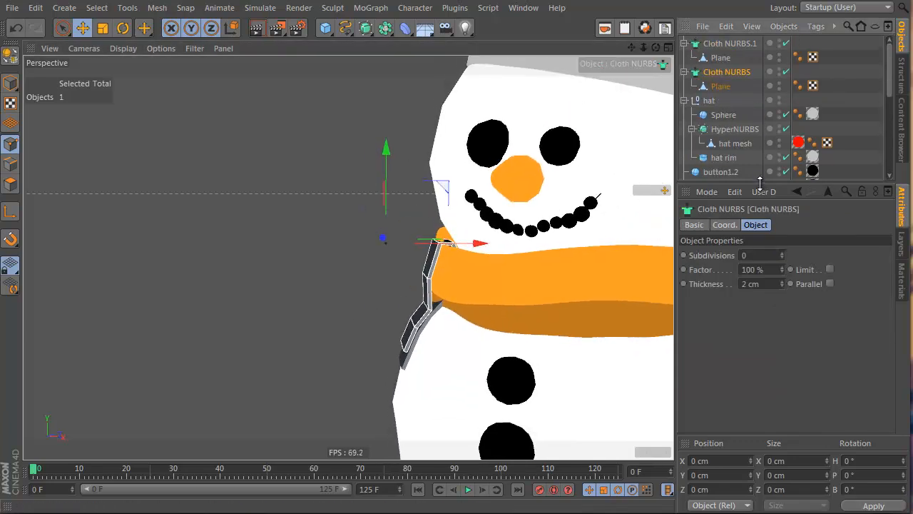
# Step: Group both Cloth NURBS objects together and place the group inside a new HyperNURBS
pyautogui.moveTo(762, 184); pyautogui.dragTo(757, 311)
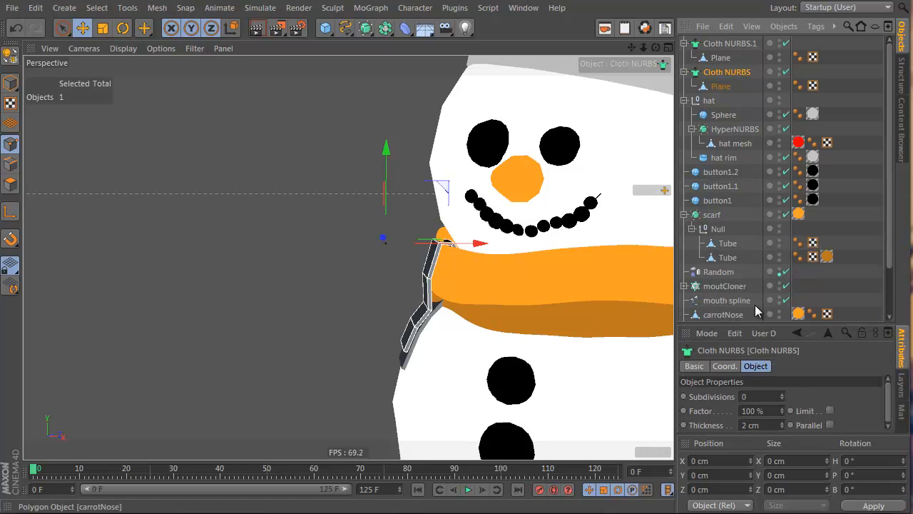
pyautogui.click(712, 214)
pyautogui.click(721, 73)
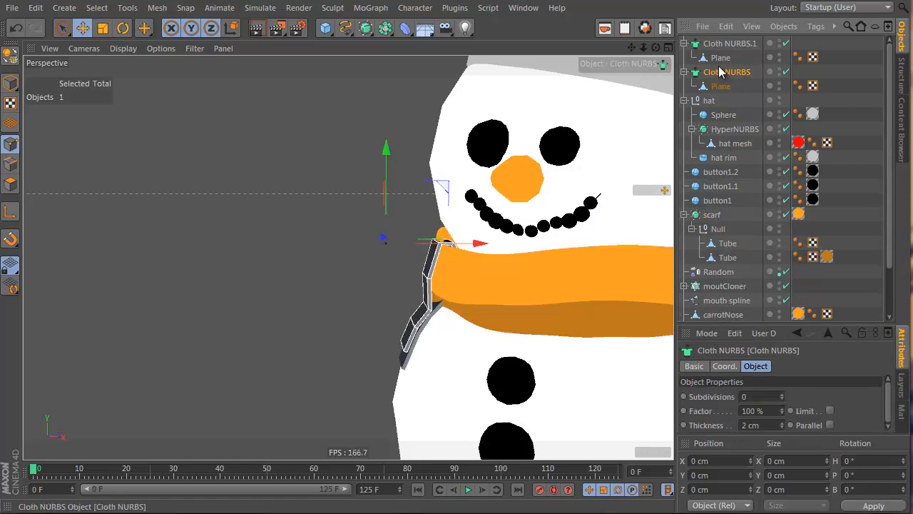
pyautogui.keyDown('ctrl'); pyautogui.click(724, 45); pyautogui.keyUp('ctrl')
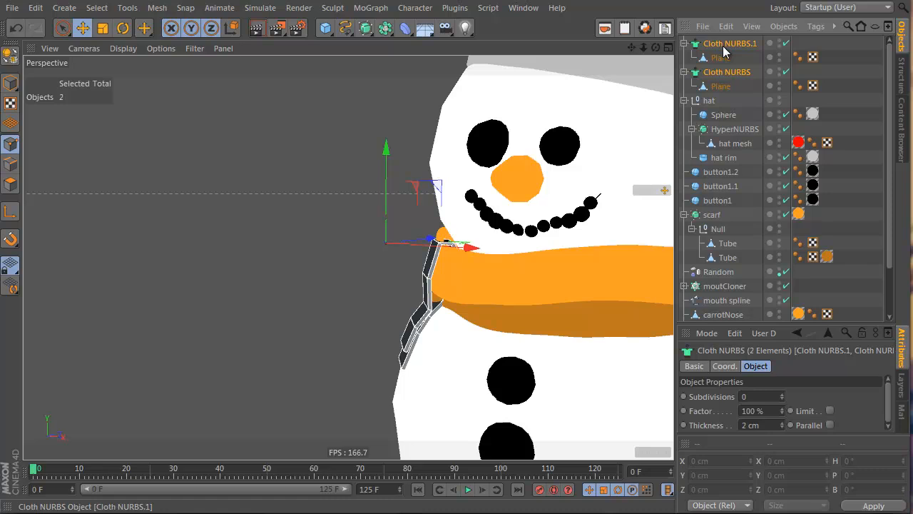
pyautogui.hotkey('alt', 'g')
pyautogui.keyDown('alt'); pyautogui.click(365, 27); pyautogui.keyUp('alt')
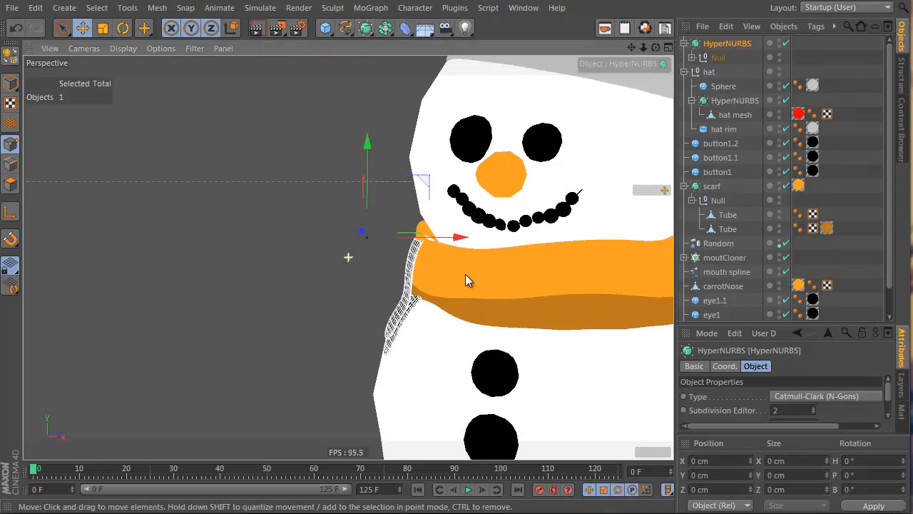
# Step: Raise the front and back point pairs at the original strip's upper end so it arches over the scarf's top edge
pyautogui.keyDown('alt'); pyautogui.moveTo(465, 274); pyautogui.dragTo(541, 287); pyautogui.keyUp('alt')
pyautogui.scroll(5, 217, 252)
pyautogui.keyDown('alt'); pyautogui.moveTo(217, 253); pyautogui.dragTo(235, 271); pyautogui.keyUp('alt')
pyautogui.scroll(-1, 237, 275)
pyautogui.keyDown('alt'); pyautogui.moveTo(239, 277); pyautogui.dragTo(213, 262); pyautogui.keyUp('alt')
pyautogui.click(692, 57)
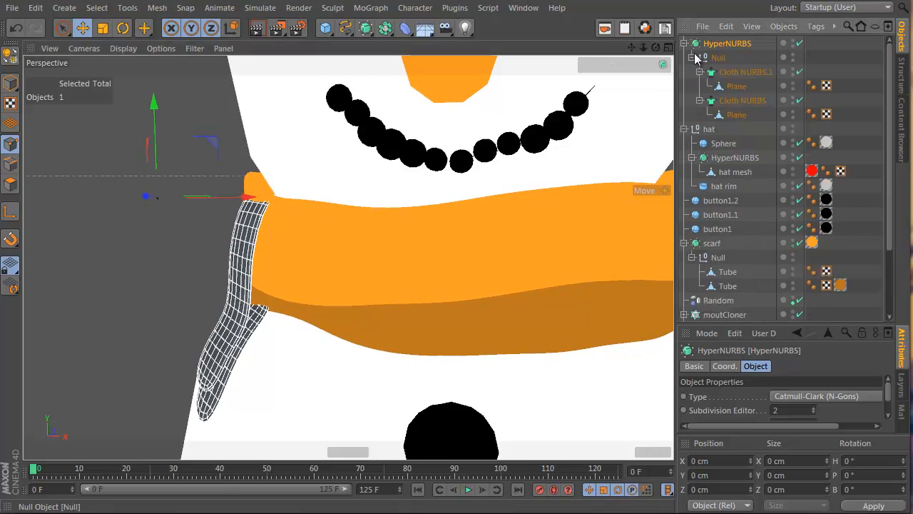
pyautogui.click(735, 86)
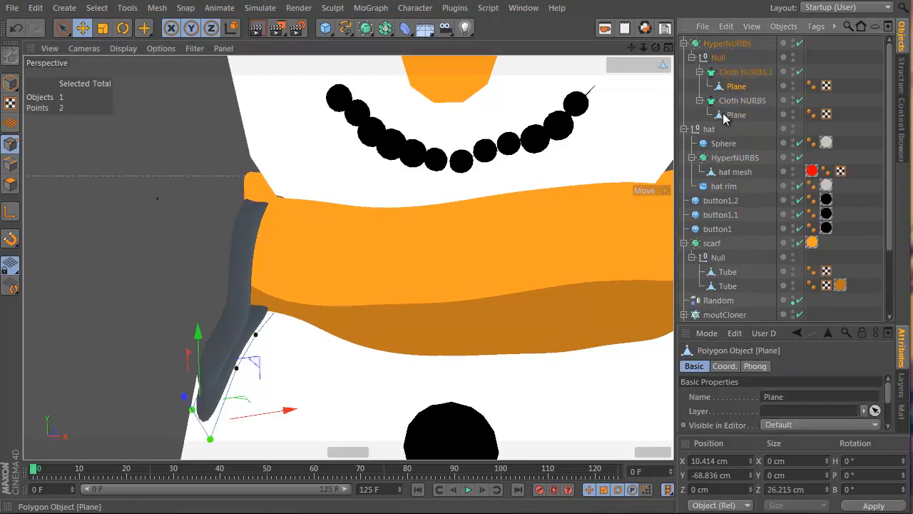
pyautogui.click(728, 115)
pyautogui.keyDown('alt'); pyautogui.moveTo(328, 243); pyautogui.dragTo(273, 221); pyautogui.keyUp('alt')
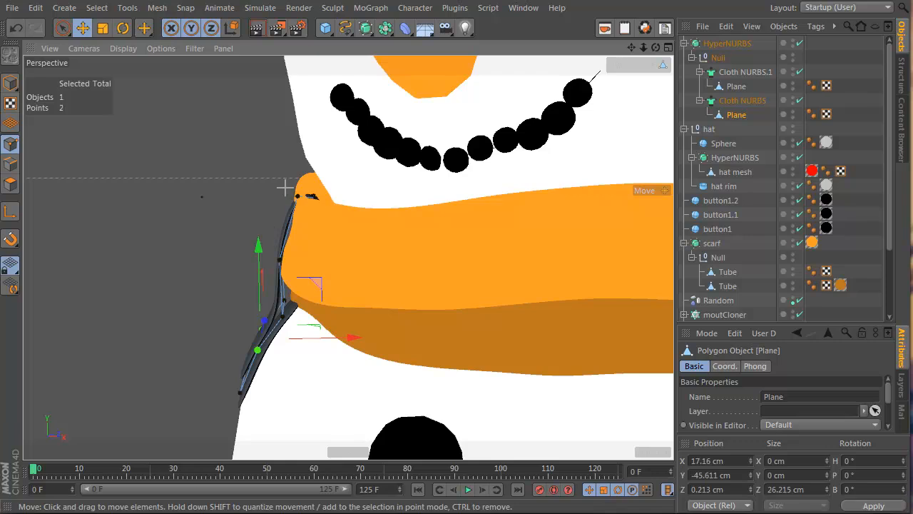
pyautogui.moveTo(285, 188); pyautogui.dragTo(326, 217)
pyautogui.moveTo(305, 142); pyautogui.dragTo(307, 132)
pyautogui.keyDown('alt'); pyautogui.moveTo(305, 173); pyautogui.dragTo(397, 169); pyautogui.keyUp('alt')
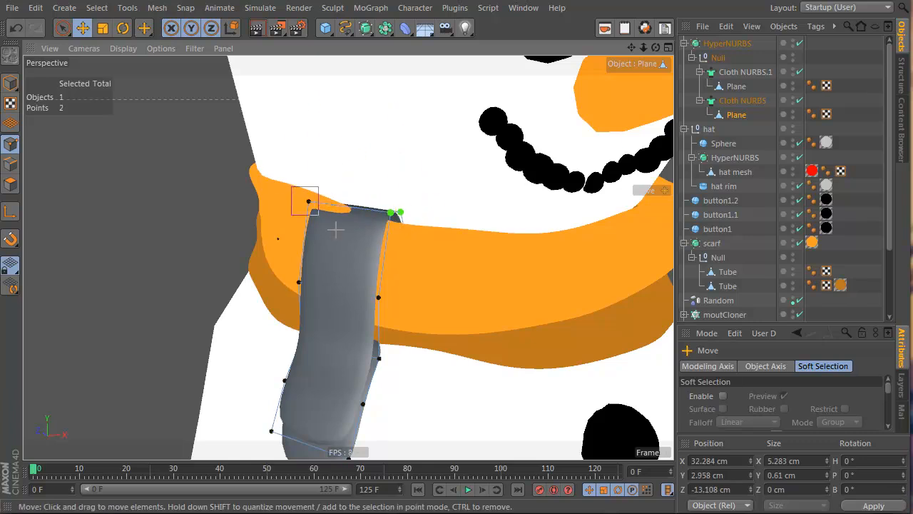
pyautogui.moveTo(291, 186); pyautogui.dragTo(336, 229)
pyautogui.moveTo(317, 142); pyautogui.dragTo(316, 127)
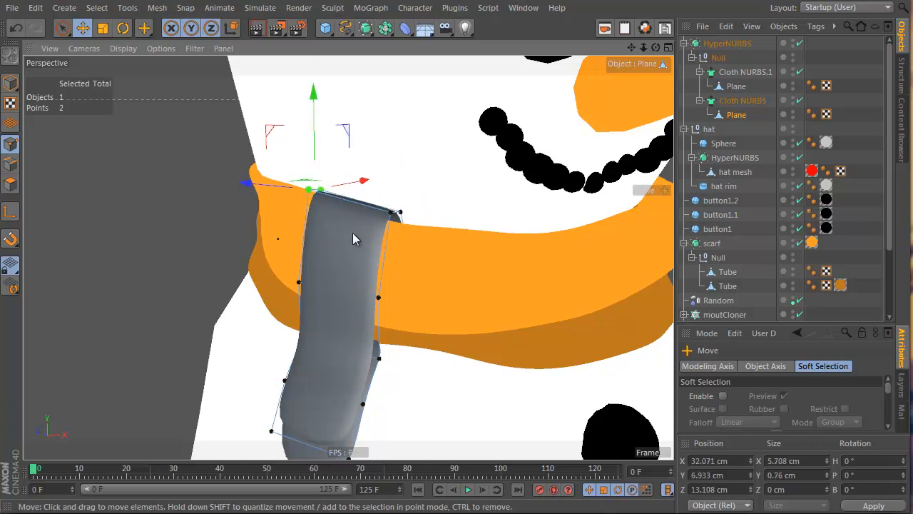
pyautogui.keyDown('alt'); pyautogui.moveTo(352, 238); pyautogui.dragTo(262, 201); pyautogui.keyUp('alt')
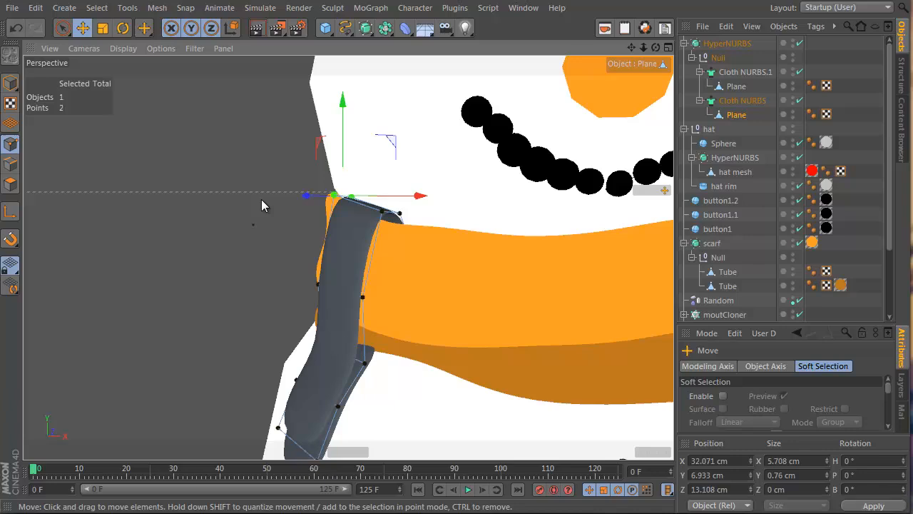
# Step: Set Subdivisions to 1 on both Cloth NURBS objects and clear the selection
pyautogui.click(734, 74)
pyautogui.doubleClick(760, 395)
pyautogui.write('1')
pyautogui.press('Return')
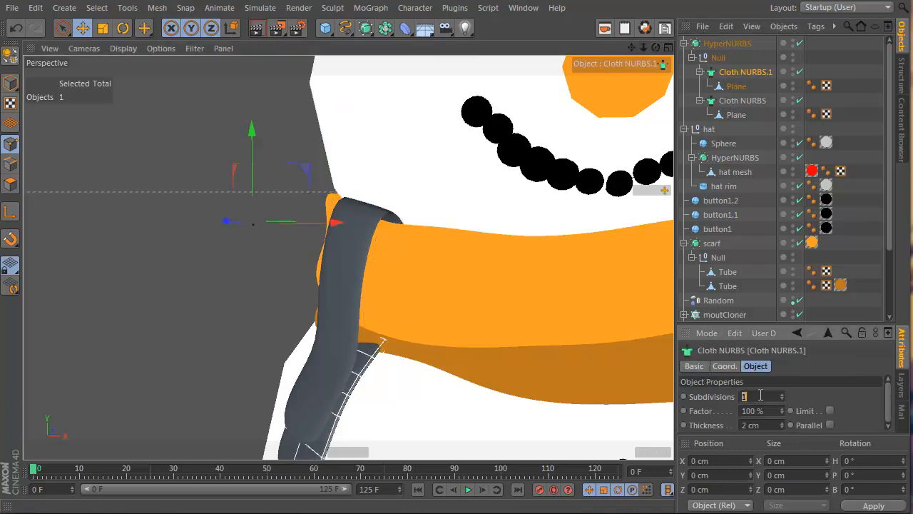
pyautogui.click(742, 102)
pyautogui.doubleClick(758, 395)
pyautogui.write('1')
pyautogui.press('Return')
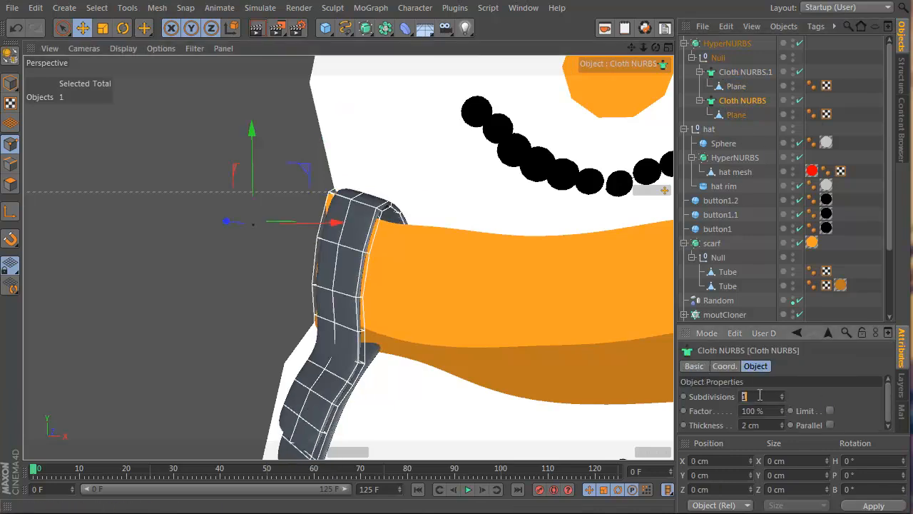
pyautogui.click(743, 135)
pyautogui.moveTo(348, 258)
pyautogui.keyDown('alt'); pyautogui.mouseDown()
pyautogui.moveTo(204, 186)
pyautogui.moveTo(348, 261)
pyautogui.mouseUp(); pyautogui.keyUp('alt')
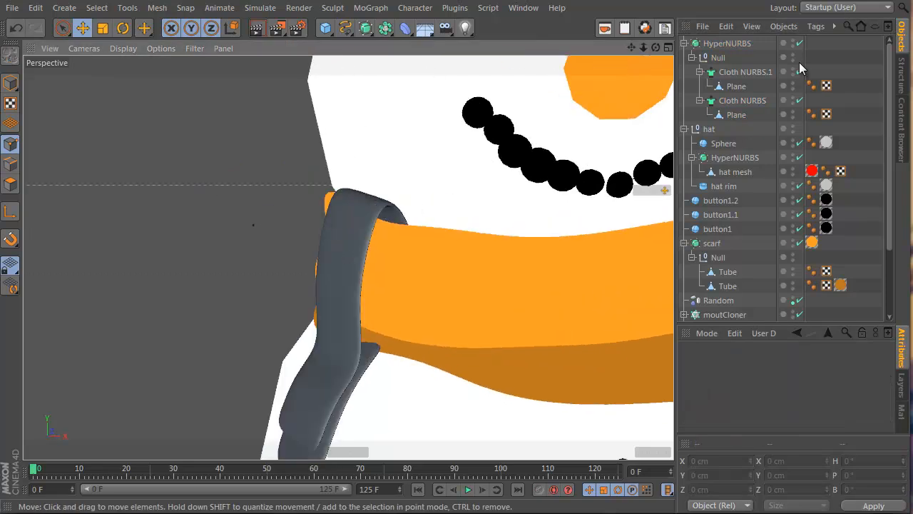
# Step: Fine-tune the point pairs at the original strip's top fold so it sits closely over the scarf's upper edge
pyautogui.click(735, 87)
pyautogui.click(734, 116)
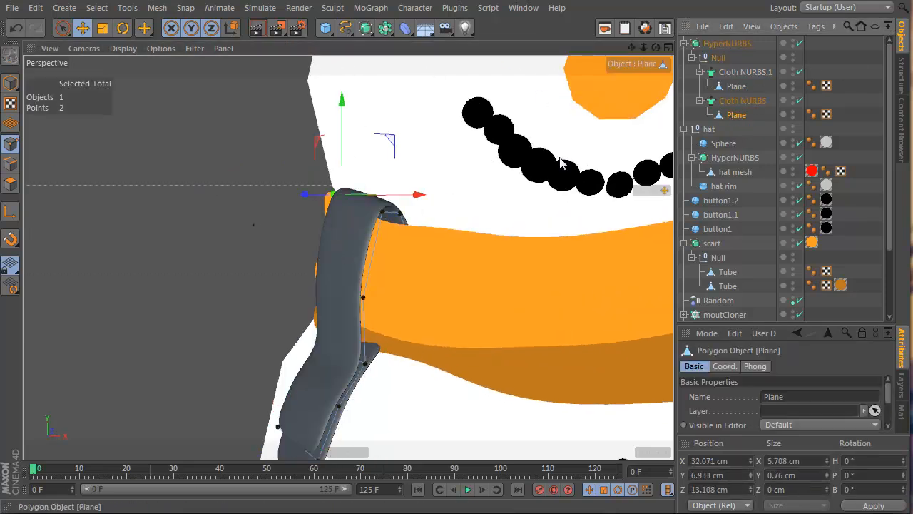
pyautogui.keyDown('alt'); pyautogui.moveTo(362, 197); pyautogui.dragTo(416, 203, button='right'); pyautogui.keyUp('alt')
pyautogui.rightClick(413, 198)
pyautogui.click(400, 167)
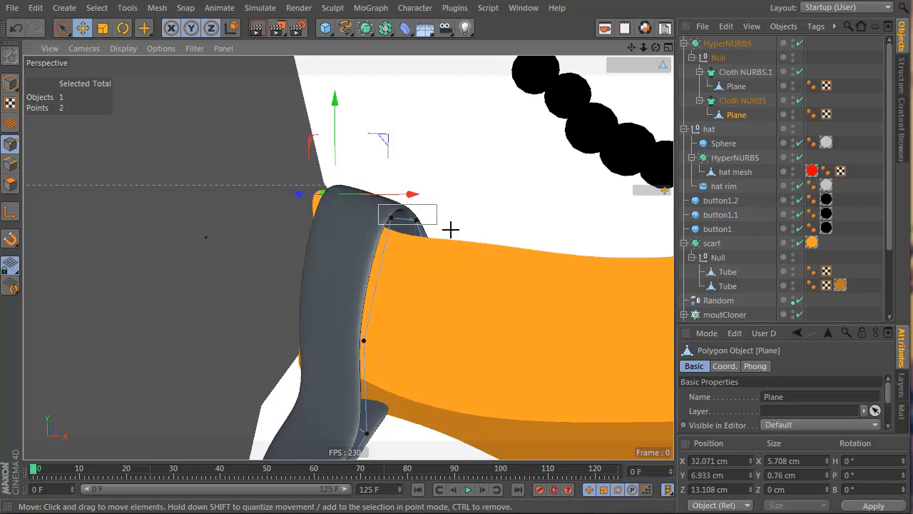
pyautogui.moveTo(451, 229); pyautogui.dragTo(453, 230)
pyautogui.keyDown('alt'); pyautogui.moveTo(460, 239); pyautogui.dragTo(506, 227); pyautogui.keyUp('alt')
pyautogui.moveTo(391, 163); pyautogui.dragTo(400, 185)
pyautogui.moveTo(326, 216); pyautogui.dragTo(327, 218)
pyautogui.moveTo(290, 129); pyautogui.dragTo(289, 135)
# Step: Reshape the points of the lower scarf Tube beside the hanging strips with the Brush tool
pyautogui.keyDown('alt'); pyautogui.moveTo(402, 310); pyautogui.dragTo(345, 305); pyautogui.keyUp('alt')
pyautogui.doubleClick(376, 301)
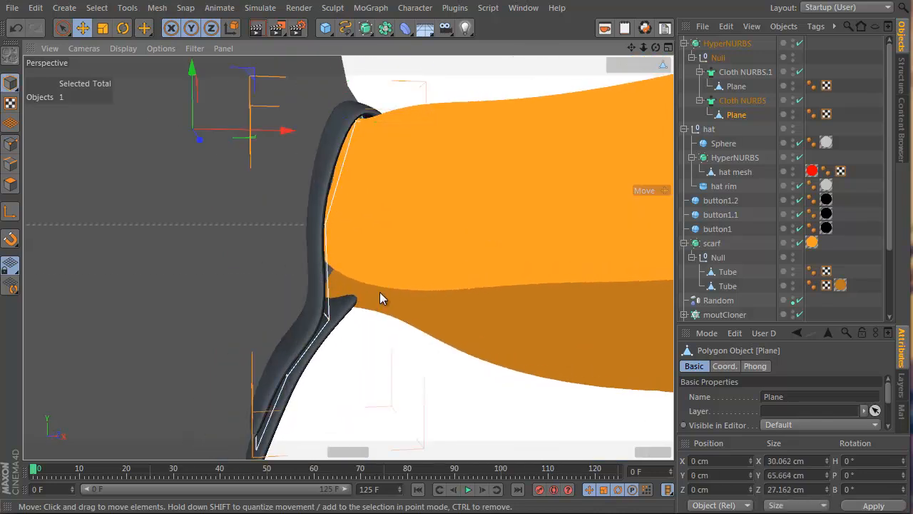
pyautogui.click(400, 319)
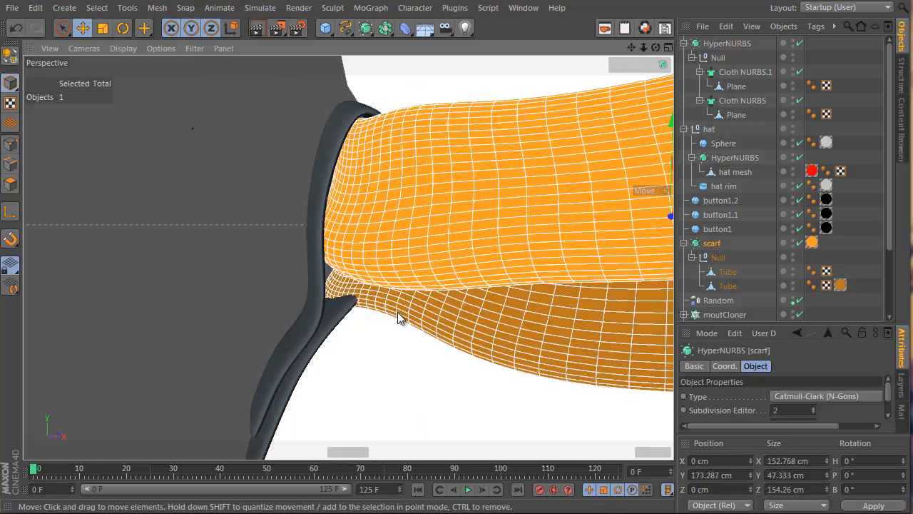
pyautogui.click(466, 318)
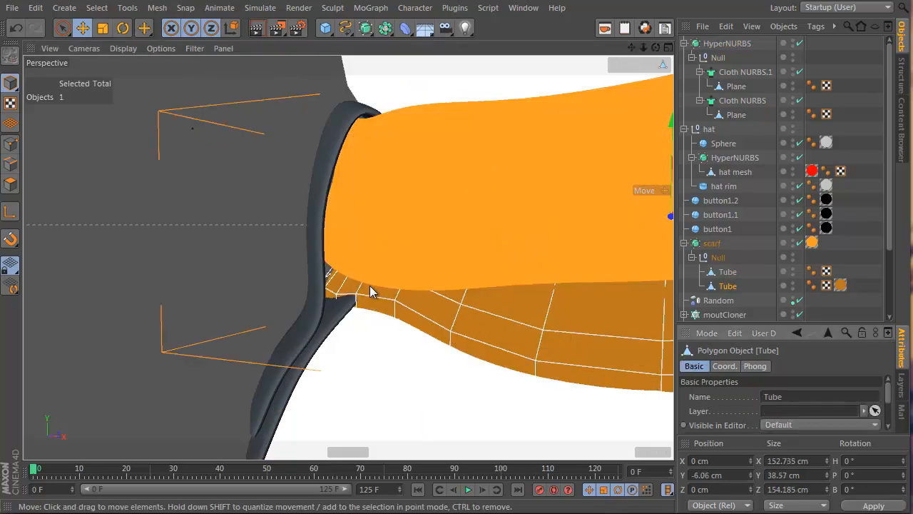
pyautogui.click(10, 143)
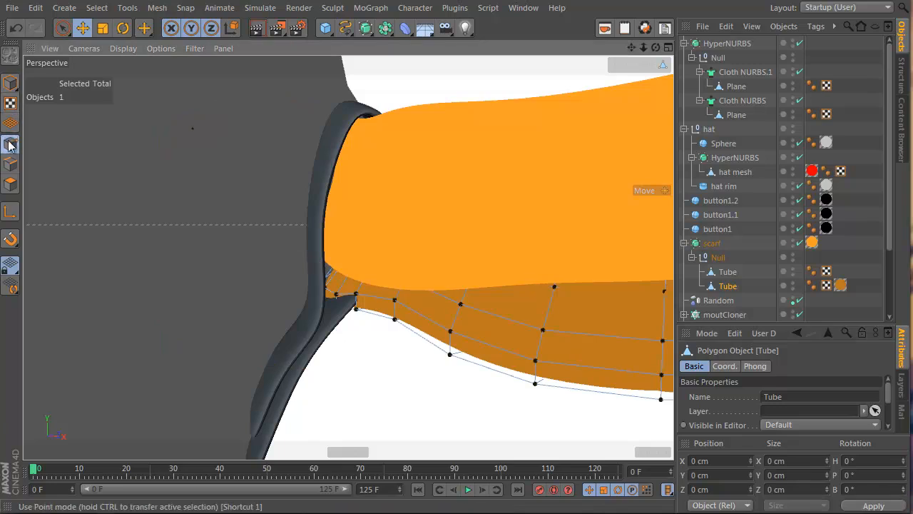
pyautogui.rightClick(355, 222)
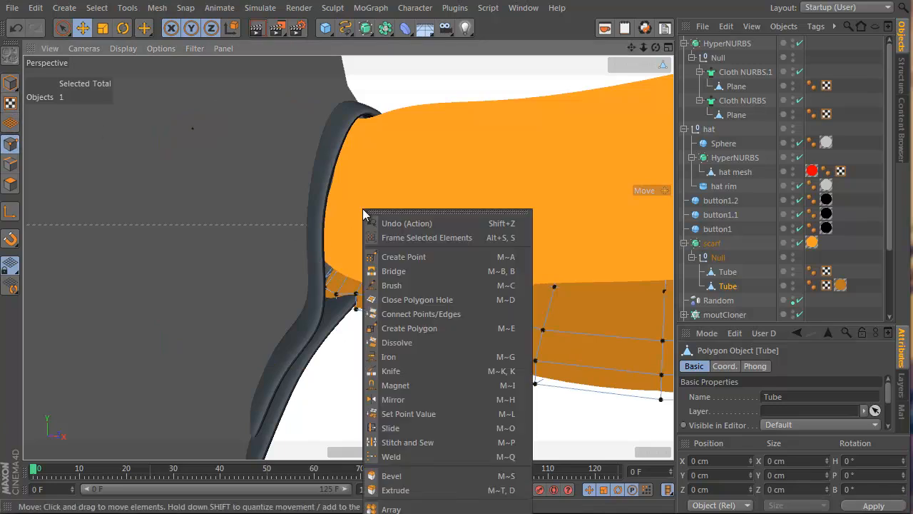
pyautogui.click(417, 283)
pyautogui.moveTo(388, 279); pyautogui.dragTo(369, 279, button='middle')
pyautogui.moveTo(335, 316)
pyautogui.mouseDown()
pyautogui.moveTo(330, 304)
pyautogui.moveTo(446, 280)
pyautogui.moveTo(317, 283)
pyautogui.moveTo(330, 292)
pyautogui.moveTo(286, 326)
pyautogui.moveTo(383, 336)
pyautogui.moveTo(273, 316)
pyautogui.moveTo(340, 257)
pyautogui.moveTo(504, 218)
pyautogui.mouseUp()
# Step: Brush the original strip's side points inward so that the strip narrows and curves across the scarf
pyautogui.click(721, 73)
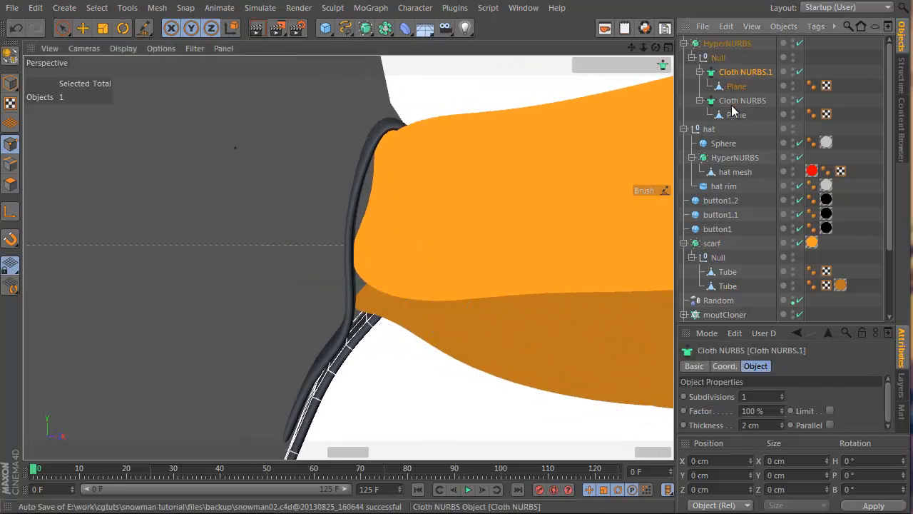
pyautogui.click(732, 106)
pyautogui.keyDown('alt'); pyautogui.moveTo(308, 168); pyautogui.dragTo(442, 243); pyautogui.keyUp('alt')
pyautogui.click(736, 87)
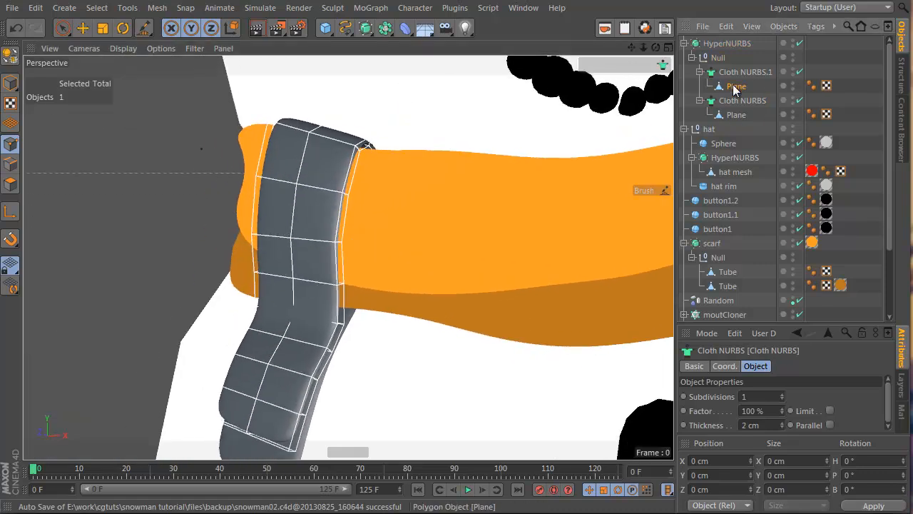
pyautogui.keyDown('alt'); pyautogui.moveTo(320, 153); pyautogui.dragTo(419, 143); pyautogui.keyUp('alt')
pyautogui.click(737, 114)
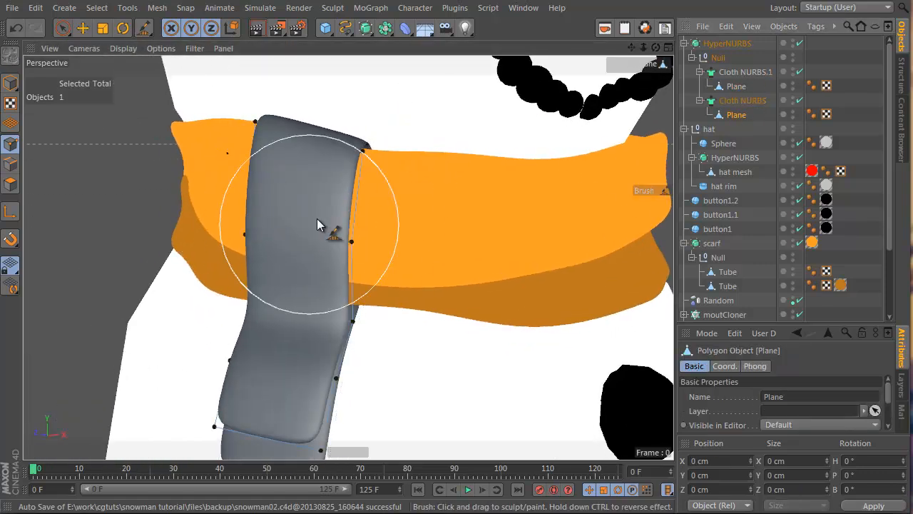
pyautogui.moveTo(317, 218)
pyautogui.mouseDown()
pyautogui.moveTo(346, 216)
pyautogui.moveTo(329, 213)
pyautogui.moveTo(340, 305)
pyautogui.moveTo(310, 307)
pyautogui.moveTo(319, 318)
pyautogui.moveTo(302, 412)
pyautogui.moveTo(314, 440)
pyautogui.mouseUp()
pyautogui.moveTo(249, 315); pyautogui.dragTo(255, 311)
pyautogui.moveTo(254, 245); pyautogui.dragTo(258, 245)
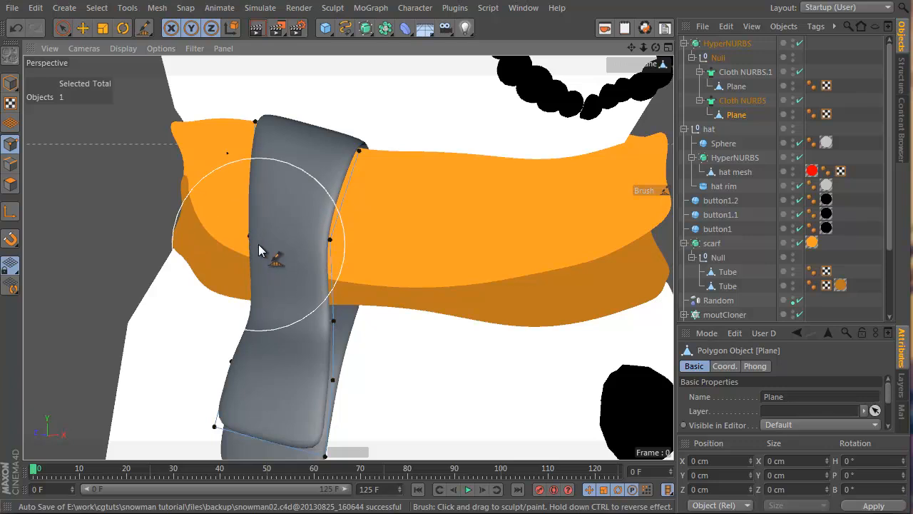
pyautogui.moveTo(327, 265)
pyautogui.keyDown('alt'); pyautogui.mouseDown()
pyautogui.moveTo(172, 265)
pyautogui.moveTo(317, 279)
pyautogui.mouseUp(); pyautogui.keyUp('alt')
# Step: Clear the copied strip's point selection and brush its points where it emerges from beneath the scarf
pyautogui.click(737, 86)
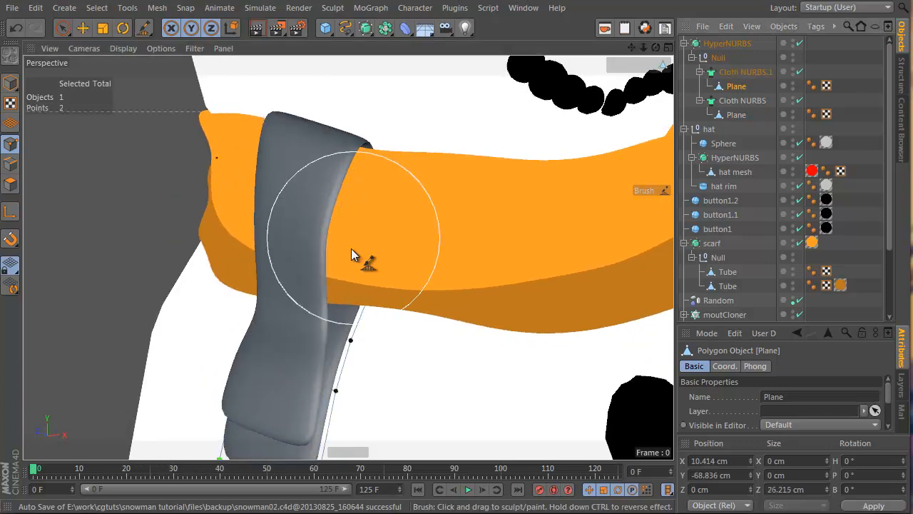
pyautogui.keyDown('alt'); pyautogui.moveTo(351, 255); pyautogui.dragTo(354, 84, button='middle'); pyautogui.keyUp('alt')
pyautogui.moveTo(312, 323); pyautogui.dragTo(330, 339)
pyautogui.hotkey('ctrl', 'shift', 'a')
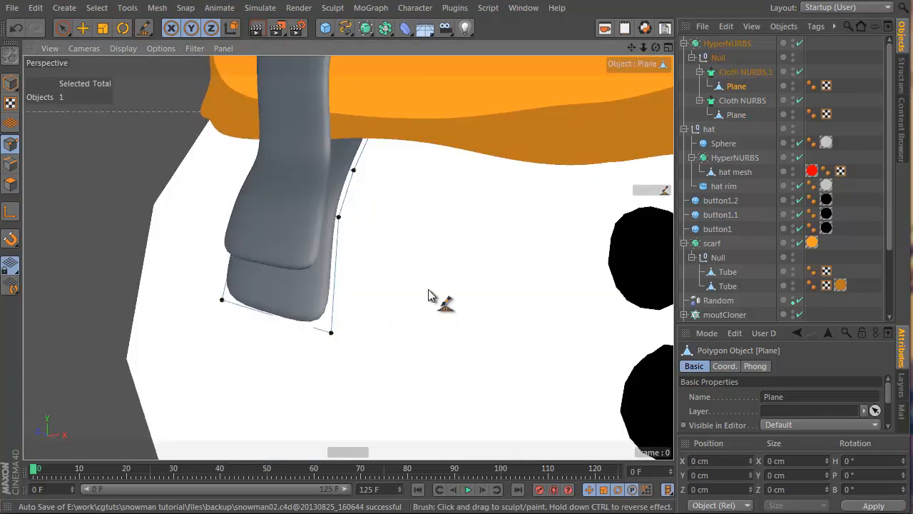
pyautogui.moveTo(331, 177)
pyautogui.mouseDown()
pyautogui.moveTo(341, 191)
pyautogui.moveTo(322, 176)
pyautogui.mouseUp()
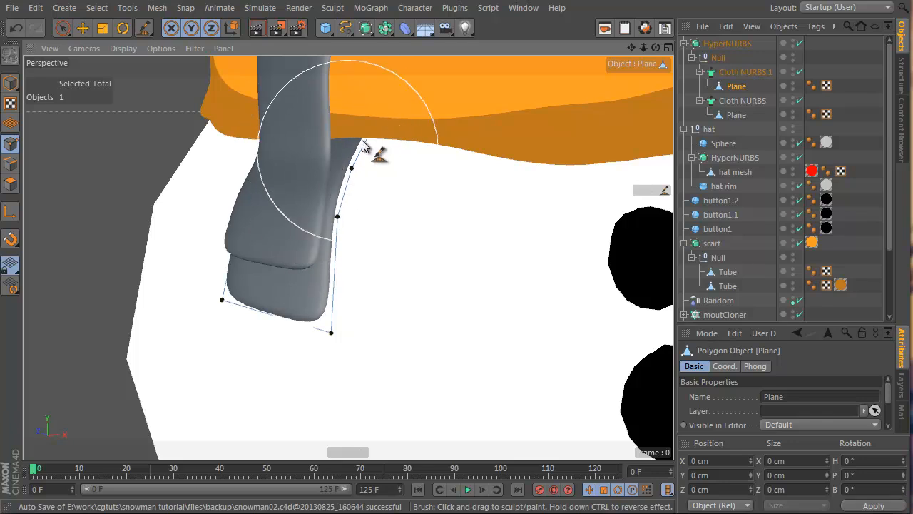
pyautogui.moveTo(362, 141)
pyautogui.mouseDown()
pyautogui.moveTo(371, 146)
pyautogui.moveTo(363, 174)
pyautogui.moveTo(197, 153)
pyautogui.moveTo(359, 173)
pyautogui.moveTo(314, 235)
pyautogui.moveTo(241, 255)
pyautogui.moveTo(297, 241)
pyautogui.moveTo(419, 155)
pyautogui.mouseUp()
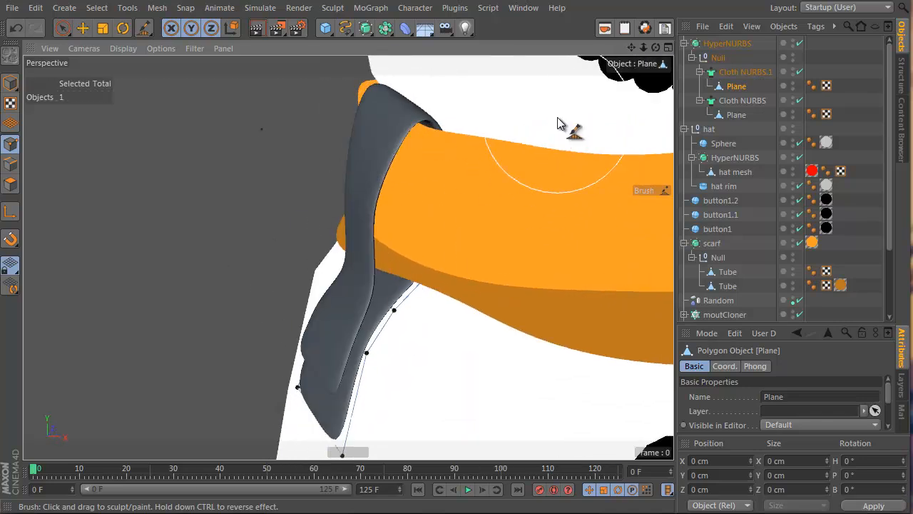
# Step: Convert both Cloth NURBS objects to meshes with Current State to Object and delete the original generators
pyautogui.click(742, 72)
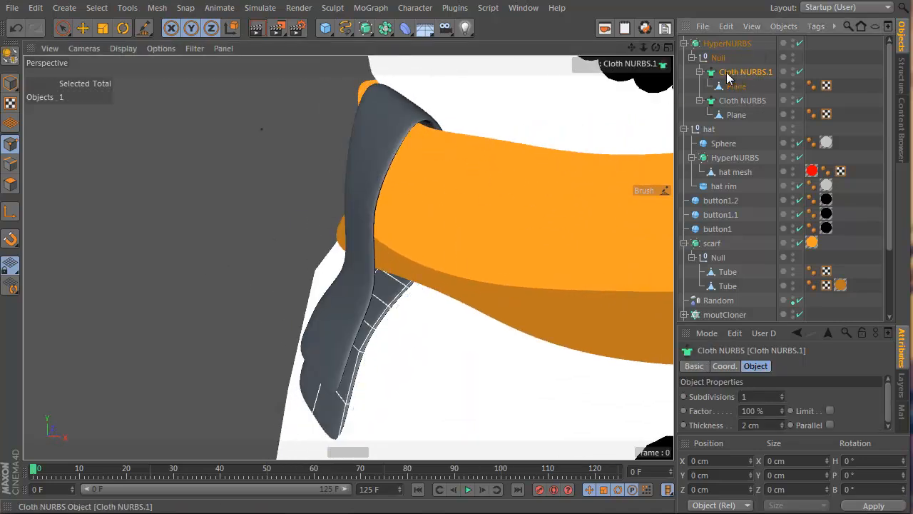
pyautogui.rightClick(727, 72)
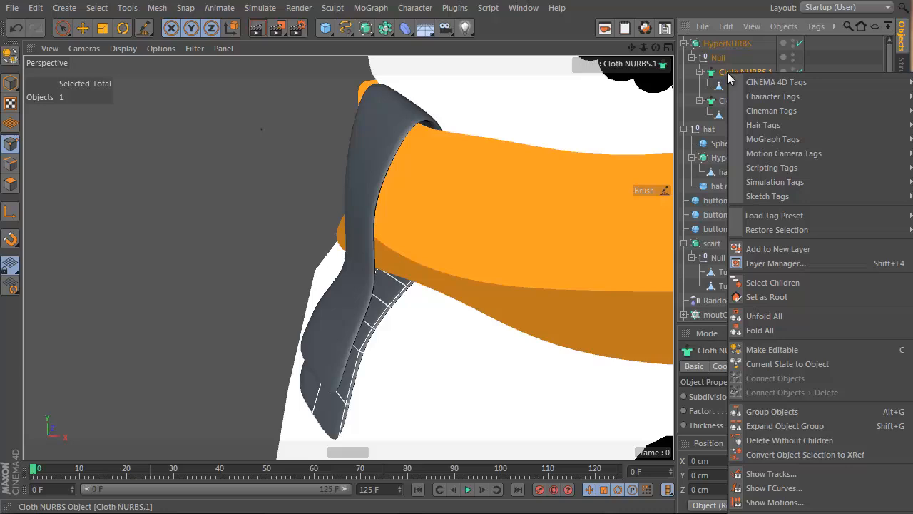
pyautogui.click(790, 283)
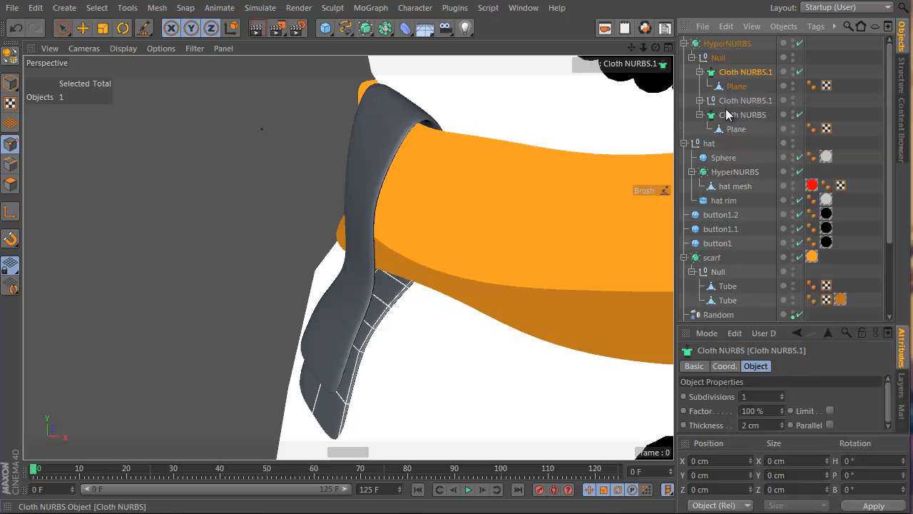
pyautogui.press('Delete')
pyautogui.rightClick(742, 85)
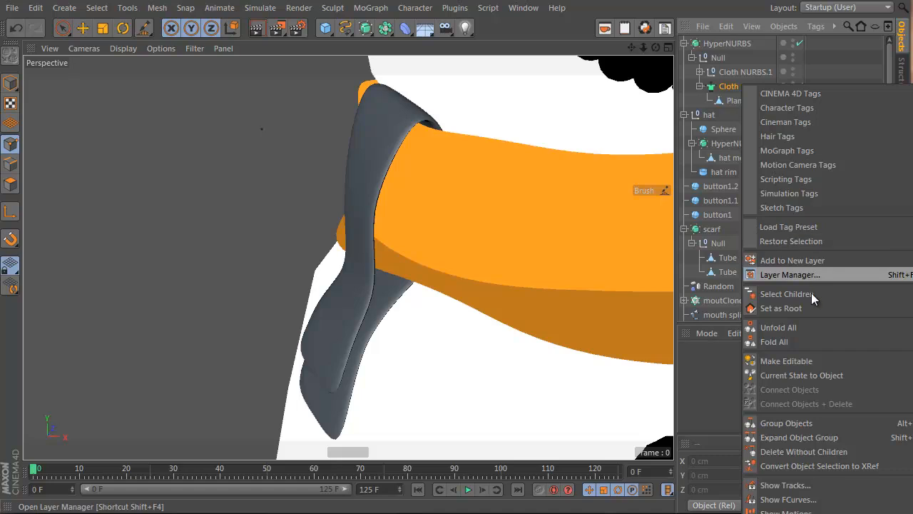
pyautogui.click(811, 372)
pyautogui.press('Delete')
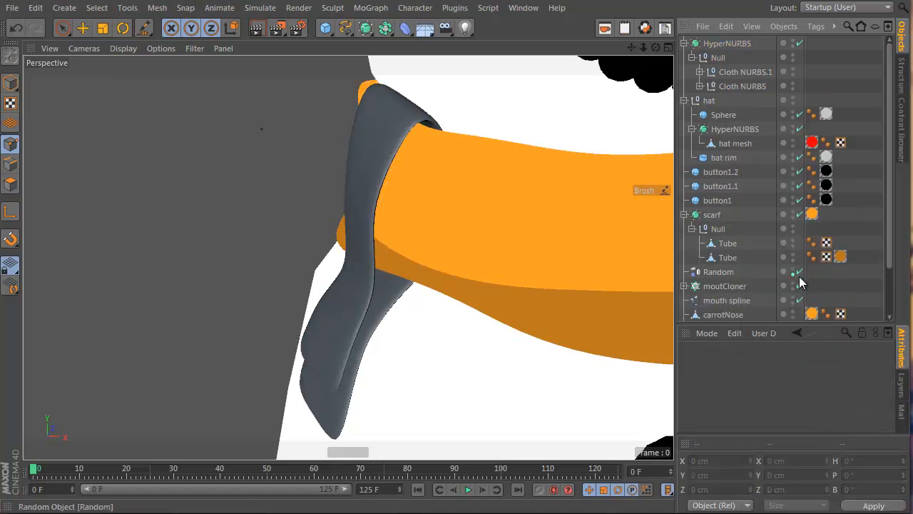
# Step: Move both Plane meshes directly under the HyperNURBS Null and delete the two emptied Cloth NURBS nulls
pyautogui.click(700, 86)
pyautogui.click(701, 72)
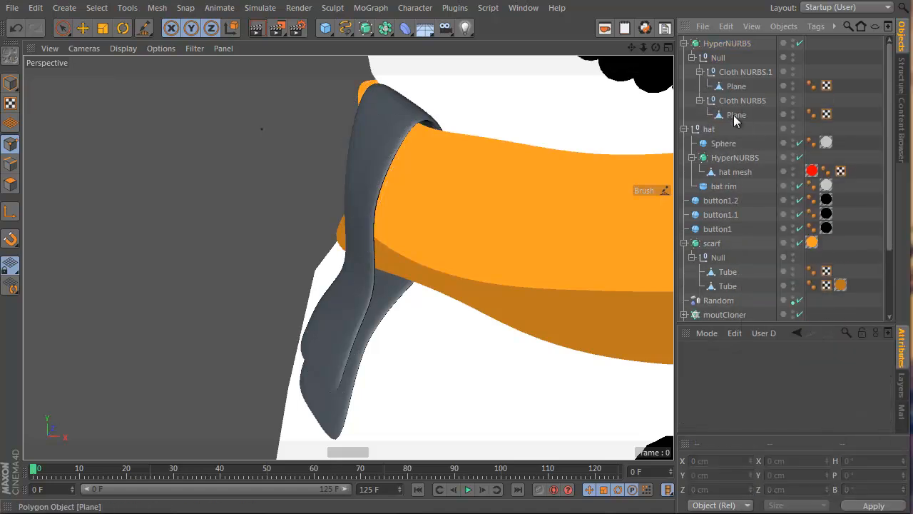
pyautogui.click(736, 114)
pyautogui.keyDown('ctrl'); pyautogui.click(735, 86); pyautogui.keyUp('ctrl')
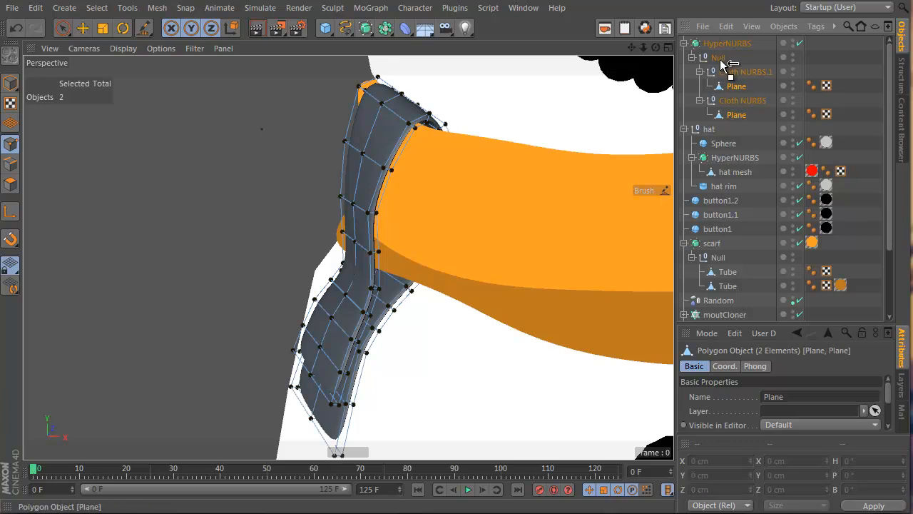
pyautogui.moveTo(729, 64); pyautogui.dragTo(730, 66)
pyautogui.click(735, 98)
pyautogui.press('Delete')
pyautogui.click(737, 102)
pyautogui.press('Delete')
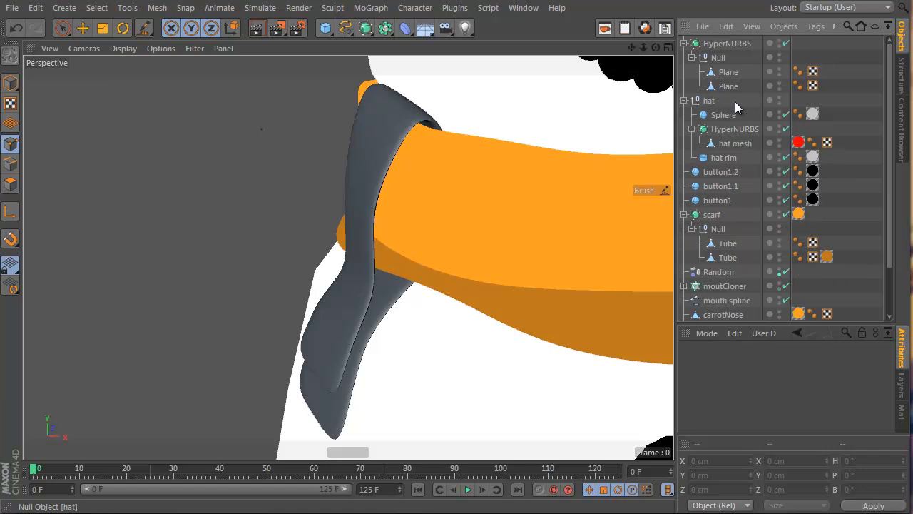
# Step: Cut an edge loop along the thin side of each scarf strip Plane with the Knife tool in Loop mode
pyautogui.keyDown('alt'); pyautogui.moveTo(451, 229); pyautogui.dragTo(339, 190); pyautogui.keyUp('alt')
pyautogui.click(728, 72)
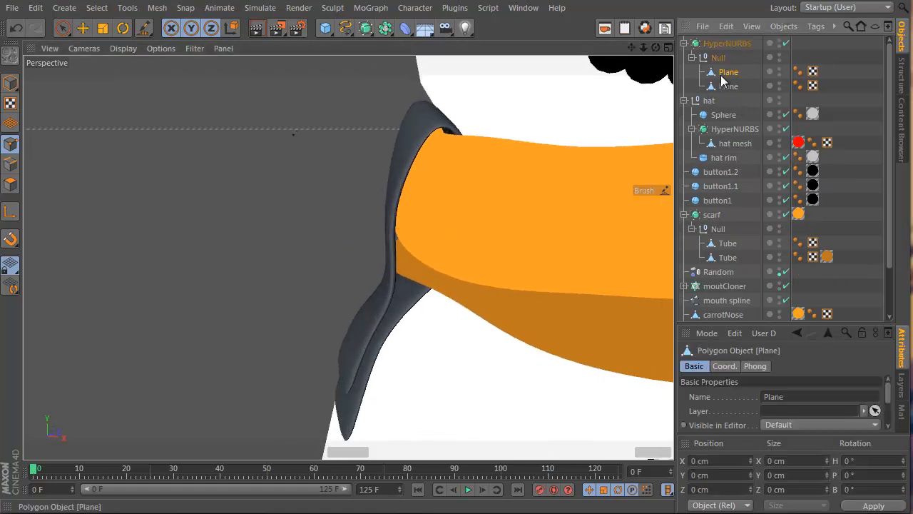
pyautogui.click(727, 86)
pyautogui.moveTo(346, 174)
pyautogui.keyDown('alt'); pyautogui.mouseDown(button='right')
pyautogui.moveTo(420, 148)
pyautogui.moveTo(397, 149)
pyautogui.mouseUp(button='right'); pyautogui.keyUp('alt')
pyautogui.press('k')
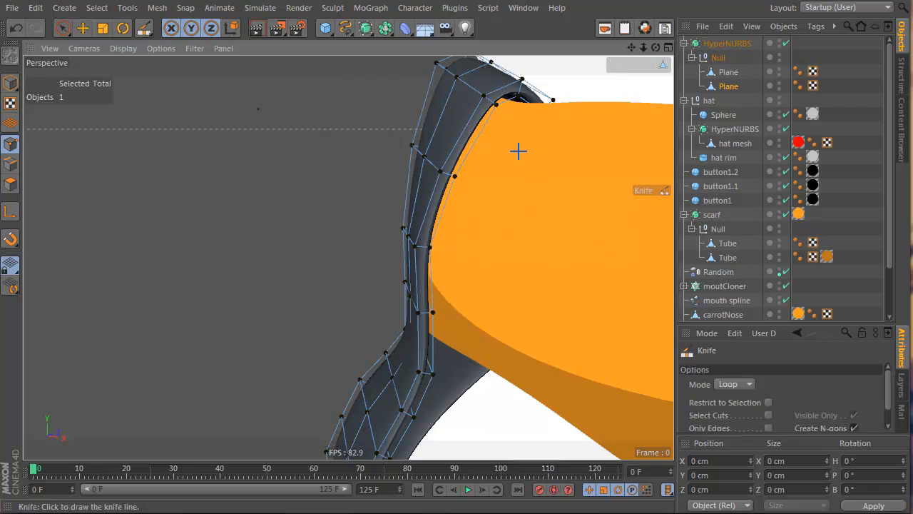
pyautogui.keyDown('alt'); pyautogui.moveTo(455, 184); pyautogui.dragTo(389, 178); pyautogui.keyUp('alt')
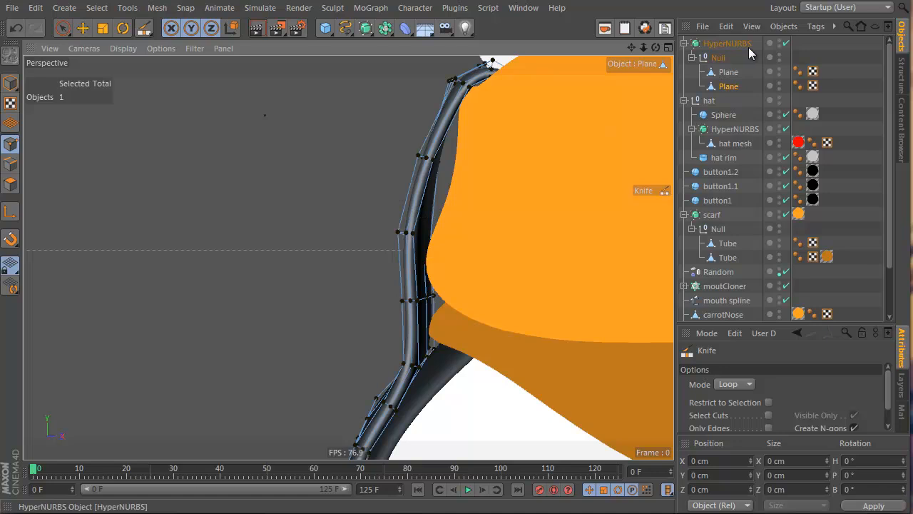
pyautogui.click(724, 74)
pyautogui.keyDown('alt'); pyautogui.moveTo(455, 224); pyautogui.dragTo(489, 249); pyautogui.keyUp('alt')
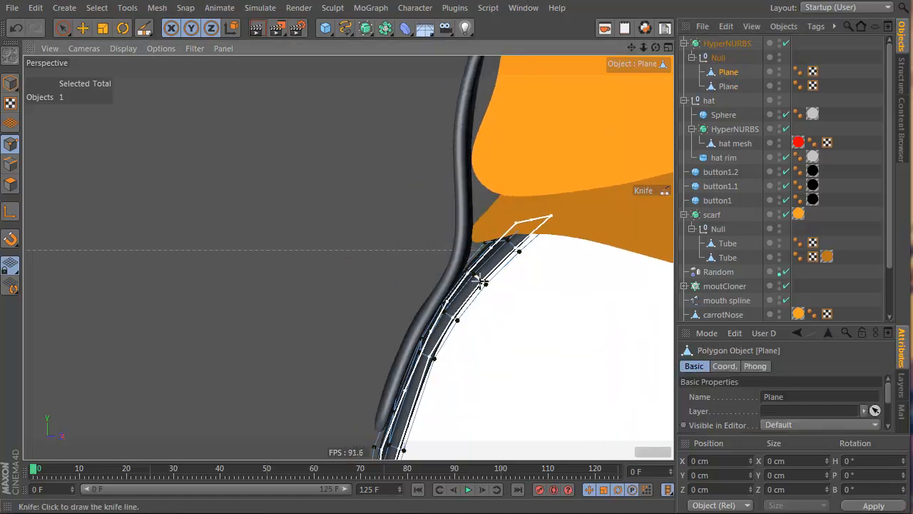
pyautogui.keyDown('alt'); pyautogui.moveTo(409, 166); pyautogui.dragTo(476, 197); pyautogui.keyUp('alt')
pyautogui.press('Return')
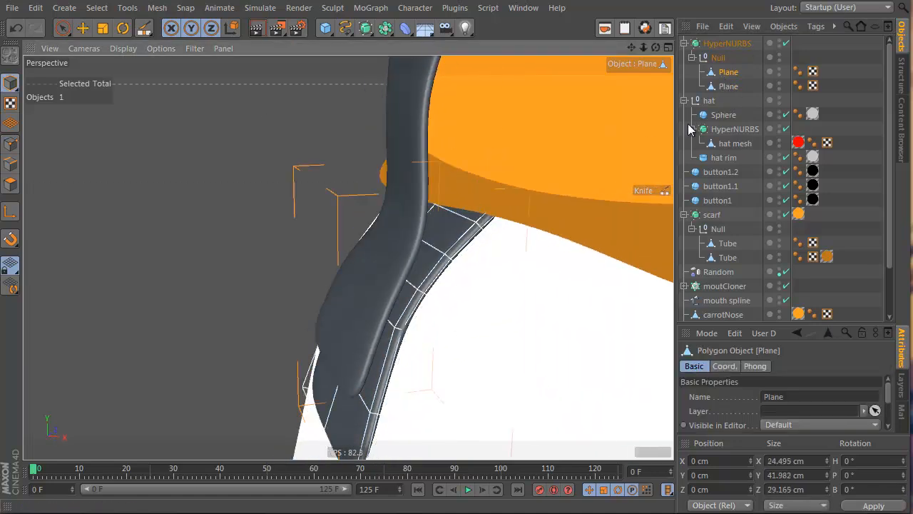
pyautogui.click(744, 70)
# Step: Apply the dark orange Mat.3 to the front scarf strip and the orange Mat.2 to the strip behind it
pyautogui.keyDown('alt'); pyautogui.moveTo(463, 176); pyautogui.dragTo(387, 200, button='right'); pyautogui.keyUp('alt')
pyautogui.keyDown('alt'); pyautogui.moveTo(450, 163); pyautogui.dragTo(551, 222); pyautogui.keyUp('alt')
pyautogui.keyDown('alt'); pyautogui.moveTo(523, 186); pyautogui.dragTo(486, 254, button='middle'); pyautogui.keyUp('alt')
pyautogui.keyDown('alt'); pyautogui.moveTo(440, 221); pyautogui.dragTo(492, 187); pyautogui.keyUp('alt')
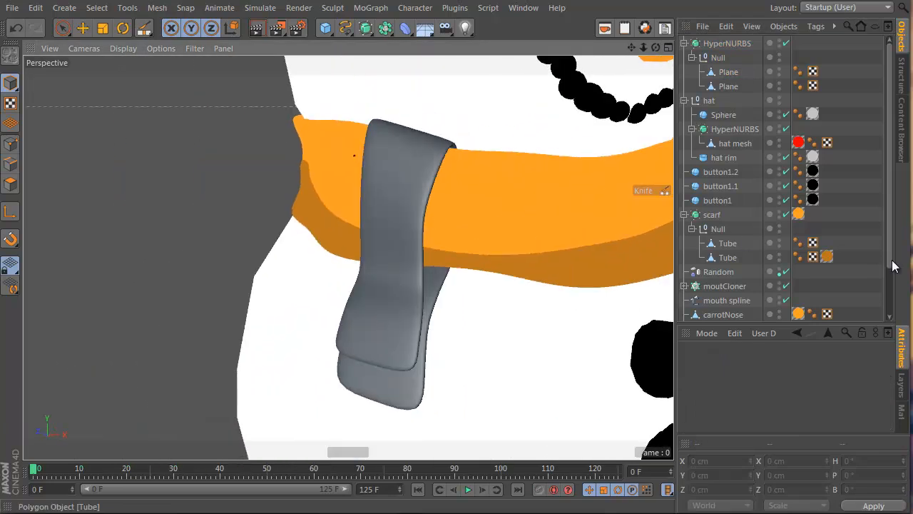
pyautogui.click(903, 410)
pyautogui.moveTo(389, 173); pyautogui.dragTo(390, 174)
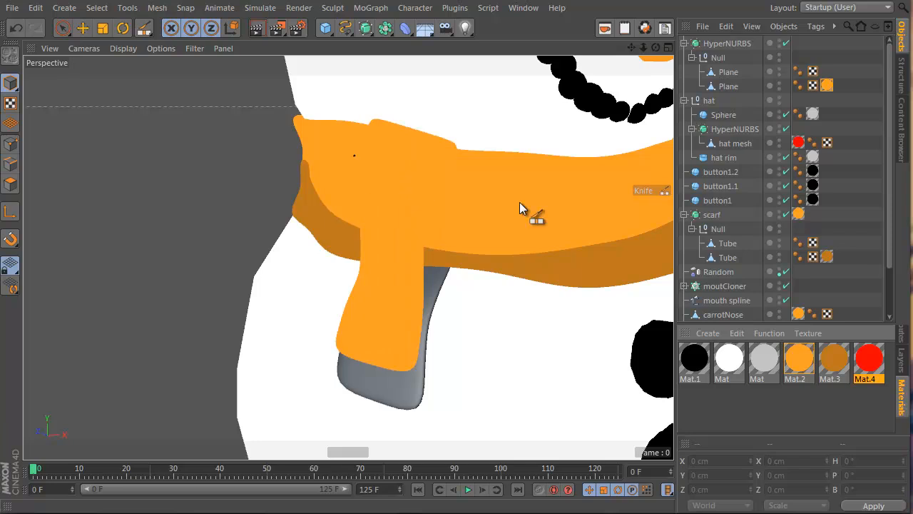
pyautogui.moveTo(390, 242); pyautogui.dragTo(390, 243)
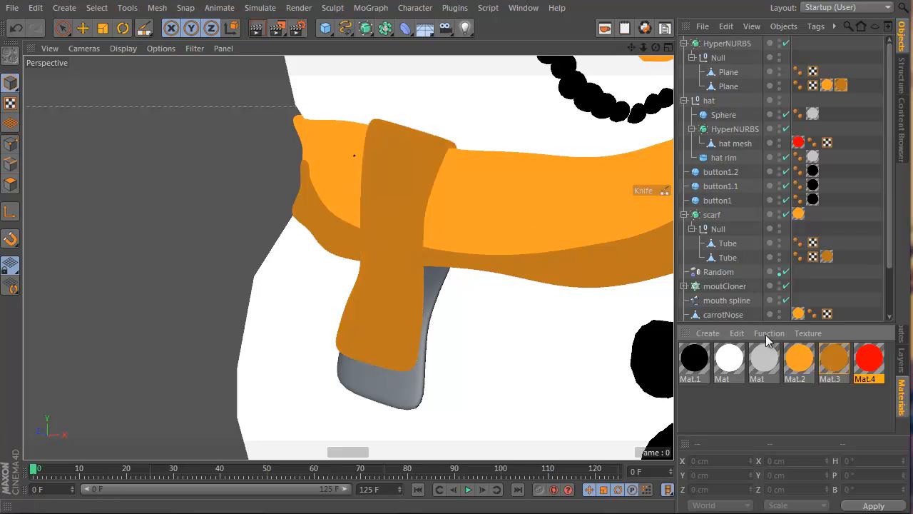
pyautogui.moveTo(827, 86); pyautogui.dragTo(825, 71)
# Step: Select both scarf strip Planes and widen them together along the Z axis with the Scale tool
pyautogui.scroll(-4, 390, 297)
pyautogui.keyDown('alt'); pyautogui.moveTo(402, 285); pyautogui.dragTo(184, 251); pyautogui.keyUp('alt')
pyautogui.scroll(-4, 332, 201)
pyautogui.keyDown('alt'); pyautogui.moveTo(309, 231); pyautogui.dragTo(674, 263); pyautogui.keyUp('alt')
pyautogui.scroll(3, 444, 210)
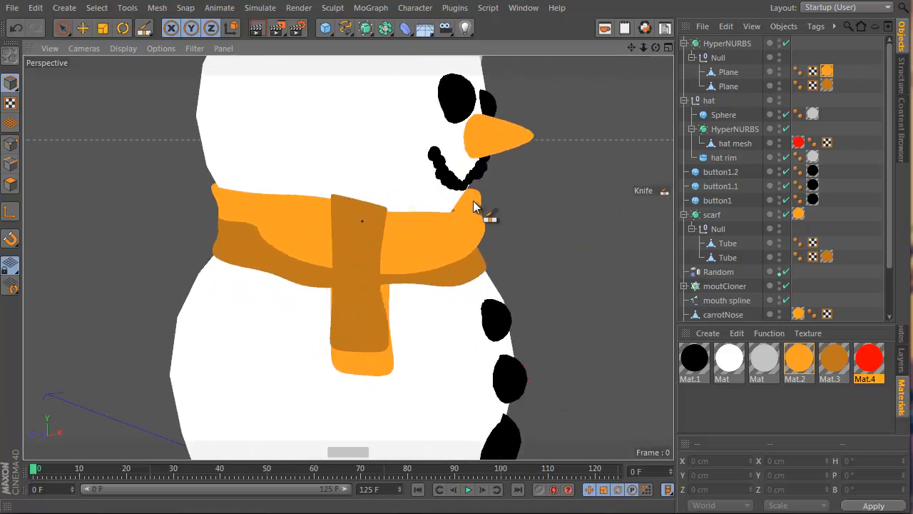
pyautogui.click(727, 72)
pyautogui.keyDown('ctrl'); pyautogui.click(728, 86); pyautogui.keyUp('ctrl')
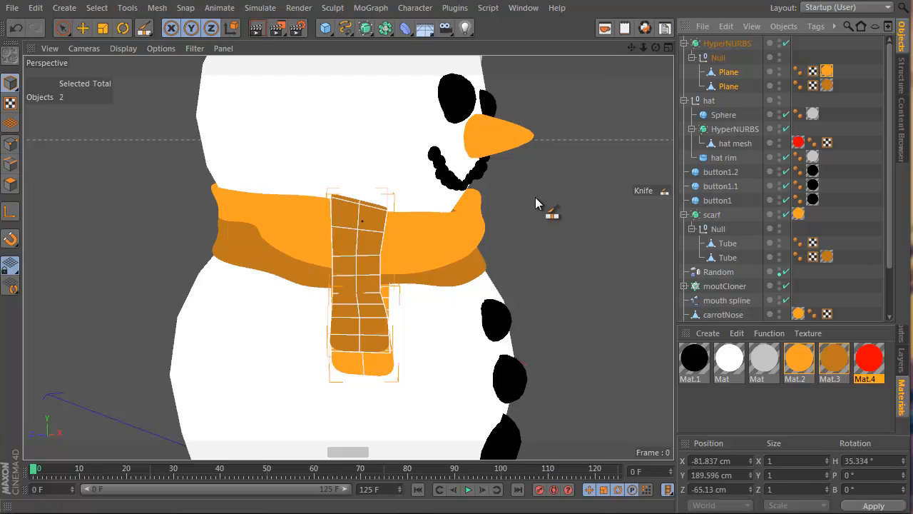
pyautogui.click(102, 28)
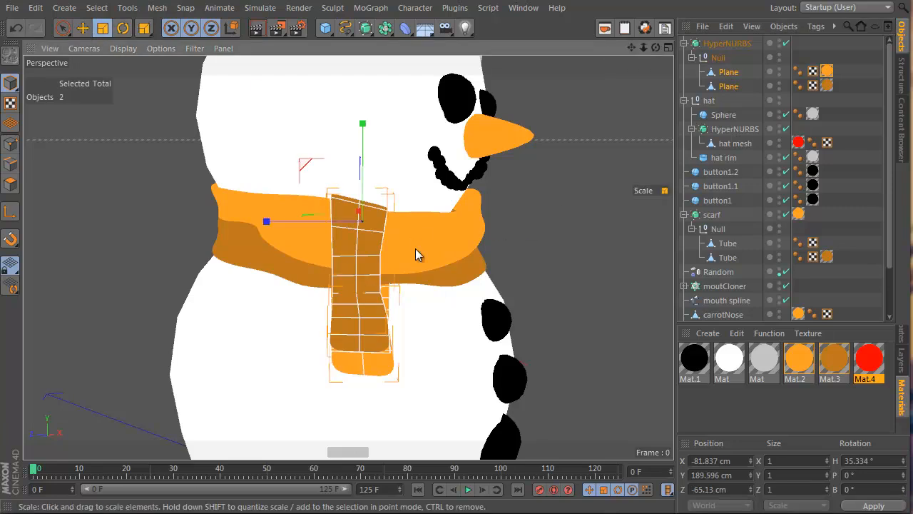
pyautogui.moveTo(286, 223)
pyautogui.mouseDown()
pyautogui.moveTo(252, 226)
pyautogui.moveTo(300, 225)
pyautogui.mouseUp()
pyautogui.press('e')
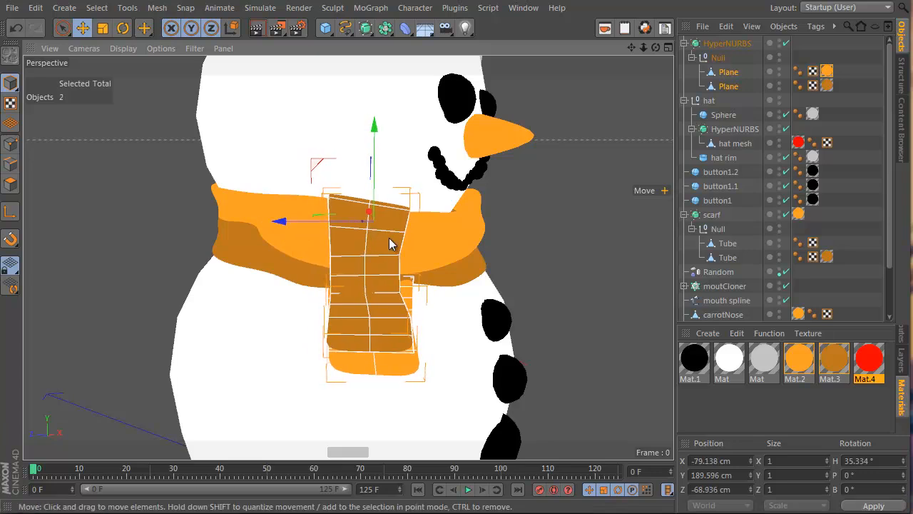
# Step: Deselect the strips and examine the whole snowman with its finished scarf from several sides
pyautogui.keyDown('alt'); pyautogui.moveTo(390, 237); pyautogui.dragTo(122, 249); pyautogui.keyUp('alt')
pyautogui.click(727, 106)
pyautogui.keyDown('alt'); pyautogui.moveTo(410, 231); pyautogui.dragTo(516, 260); pyautogui.keyUp('alt')
pyautogui.scroll(-5, 413, 237)
pyautogui.keyDown('alt'); pyautogui.moveTo(483, 237); pyautogui.dragTo(448, 261, button='middle'); pyautogui.keyUp('alt')
pyautogui.keyDown('alt'); pyautogui.moveTo(450, 267); pyautogui.dragTo(348, 251); pyautogui.keyUp('alt')
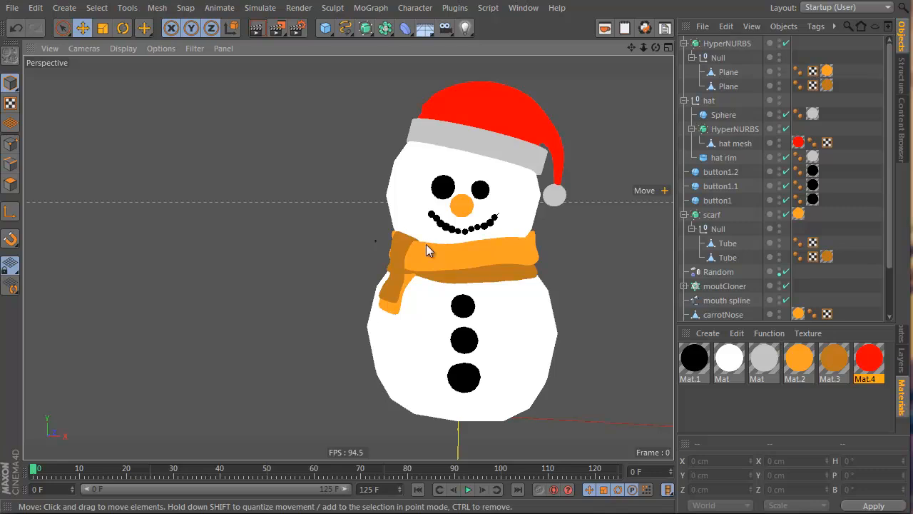
pyautogui.keyDown('alt'); pyautogui.moveTo(433, 276); pyautogui.dragTo(348, 269, button='middle'); pyautogui.keyUp('alt')
pyautogui.keyDown('alt'); pyautogui.moveTo(360, 271); pyautogui.dragTo(446, 274); pyautogui.keyUp('alt')
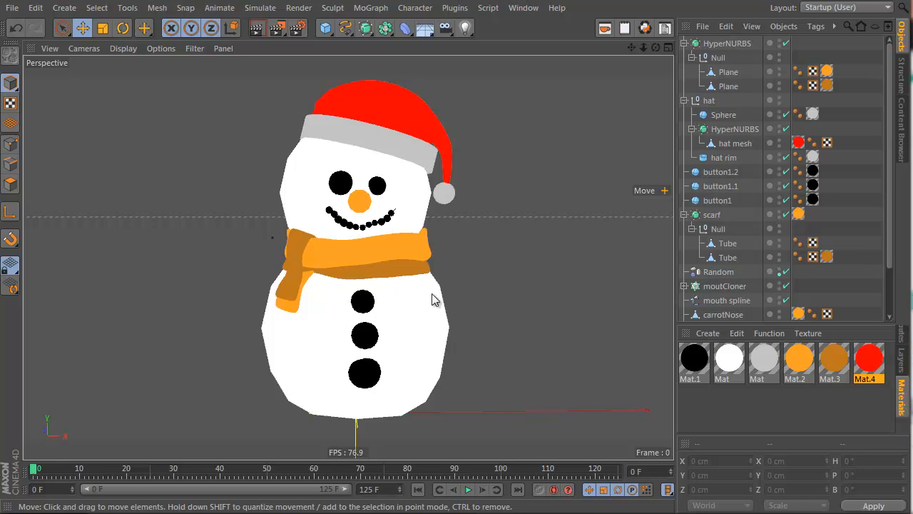
# Step: Start a new project, add a Cube and reshape it to about 45 cm high and 329 cm long in Z
pyautogui.hotkey('ctrl', 'n')
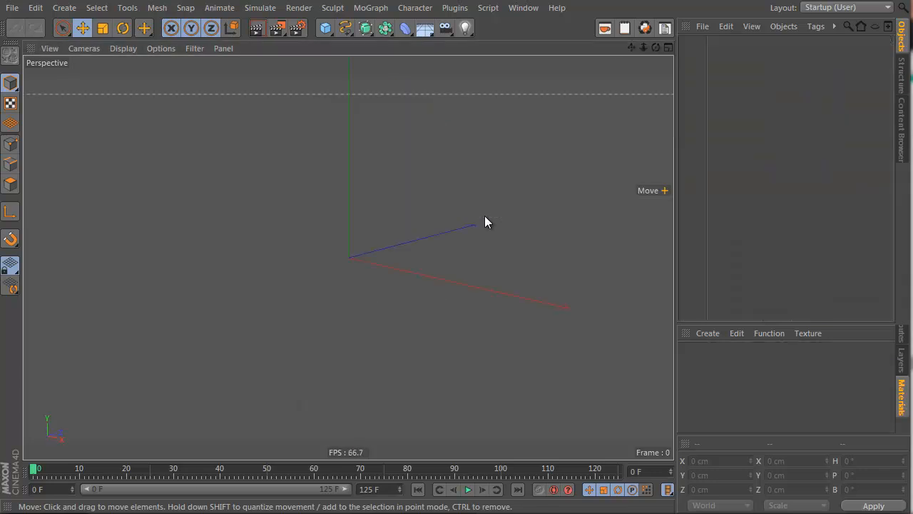
pyautogui.click(332, 29)
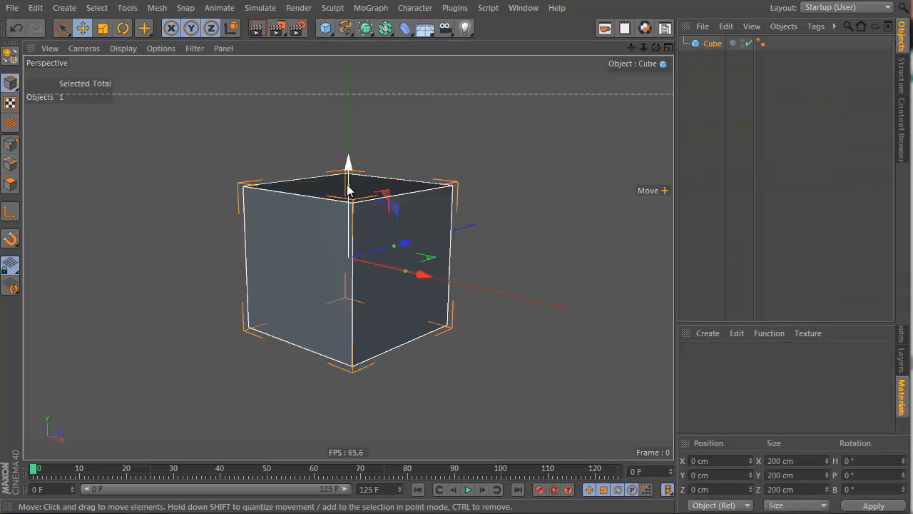
pyautogui.moveTo(348, 189); pyautogui.dragTo(422, 236)
pyautogui.keyDown('alt'); pyautogui.moveTo(339, 256); pyautogui.dragTo(803, 39); pyautogui.keyUp('alt')
# Step: Divide the flattened cube into 3 segments in X and 4 segments in Z
pyautogui.click(901, 338)
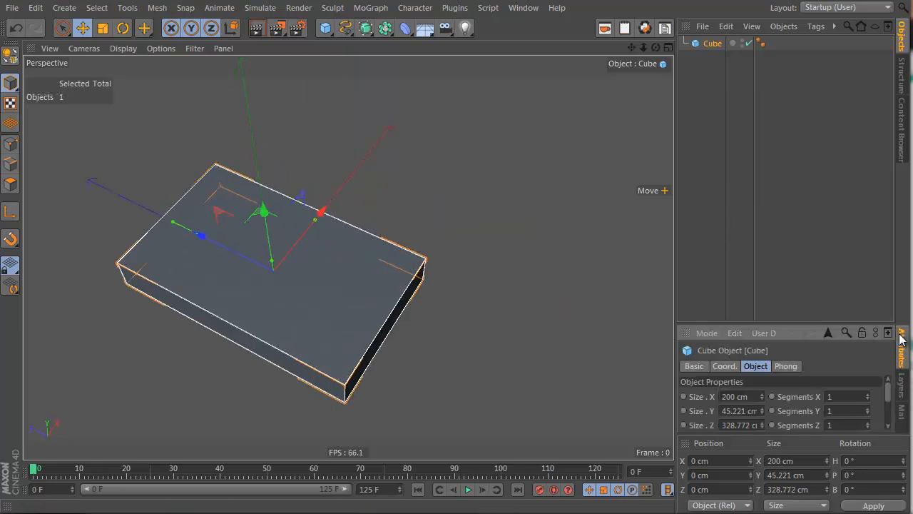
pyautogui.moveTo(829, 332); pyautogui.dragTo(829, 235)
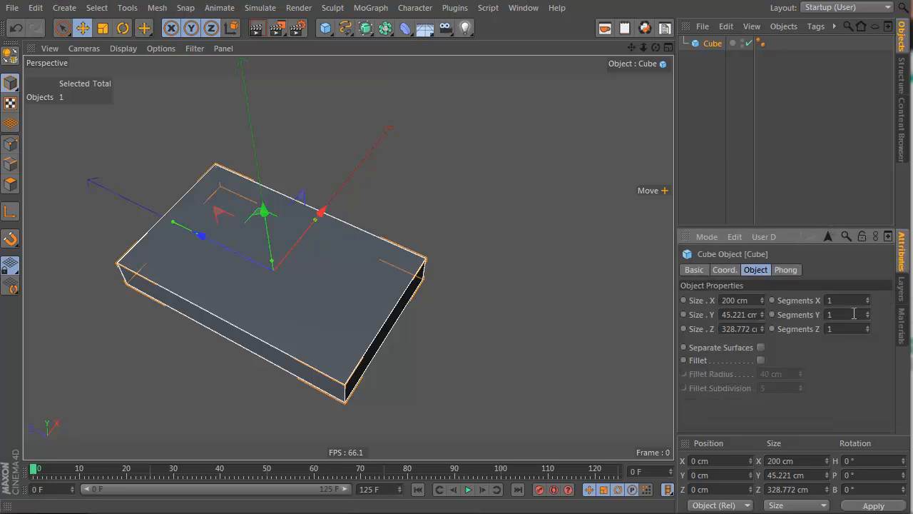
pyautogui.write('3')
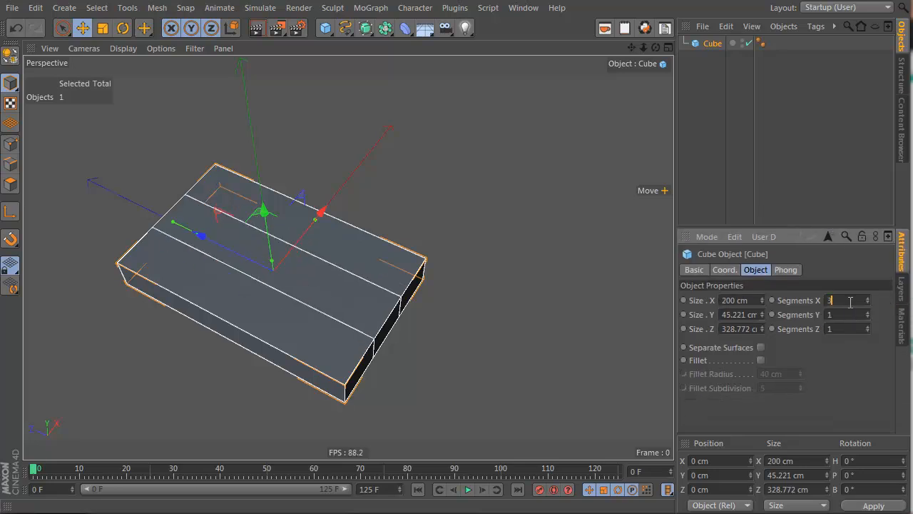
pyautogui.scroll(1, 851, 315)
pyautogui.scroll(-1, 852, 316)
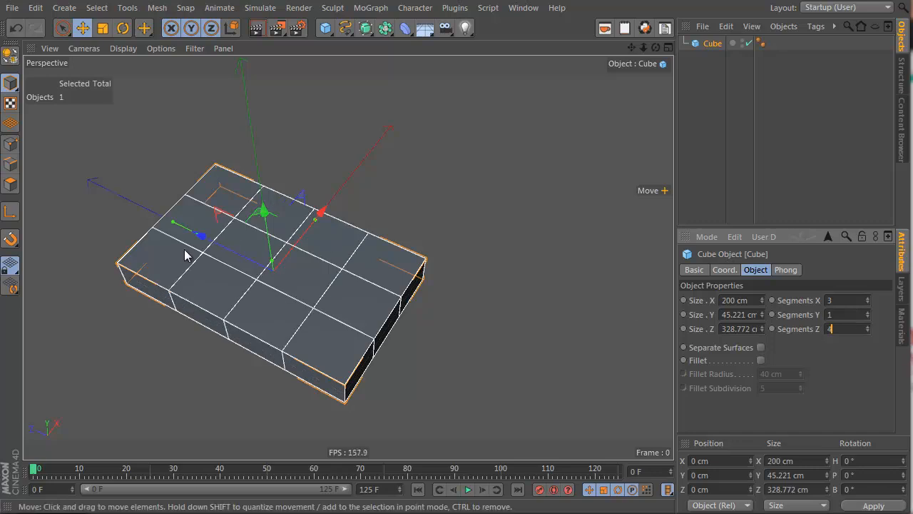
pyautogui.click(848, 298)
pyautogui.scroll(2, 848, 297)
pyautogui.scroll(-2, 848, 298)
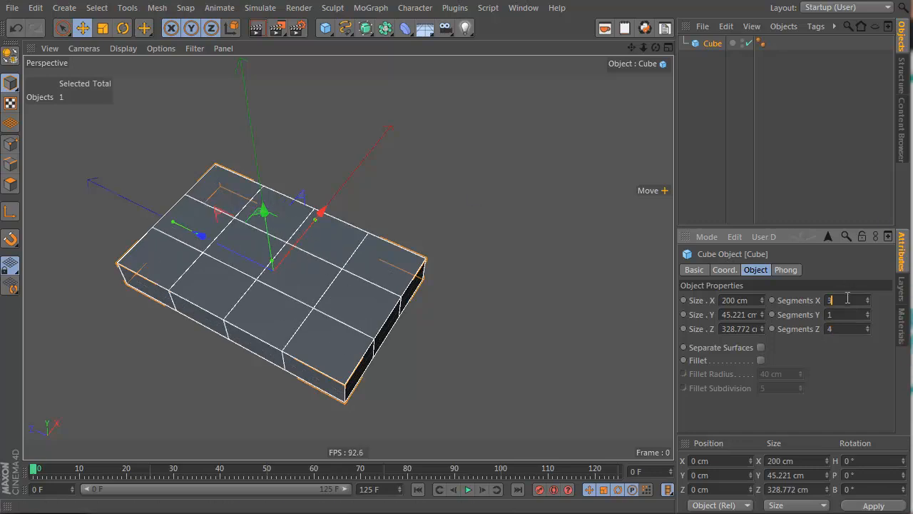
pyautogui.scroll(3, 848, 297)
pyautogui.scroll(-4, 847, 297)
pyautogui.scroll(3, 848, 298)
pyautogui.scroll(-2, 847, 297)
# Step: Convert the segmented cube into an editable polygon object
pyautogui.keyDown('alt'); pyautogui.moveTo(316, 209); pyautogui.dragTo(387, 309); pyautogui.keyUp('alt')
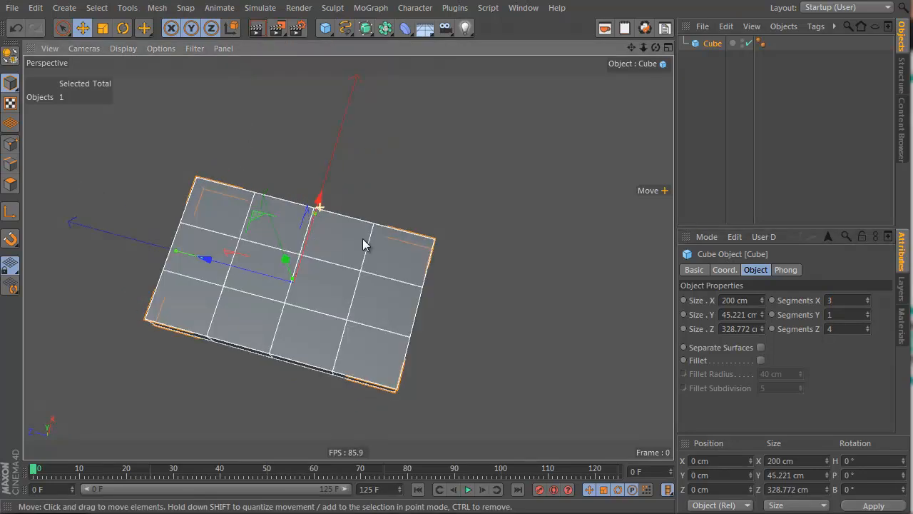
pyautogui.keyDown('alt'); pyautogui.moveTo(367, 244); pyautogui.dragTo(232, 282); pyautogui.keyUp('alt')
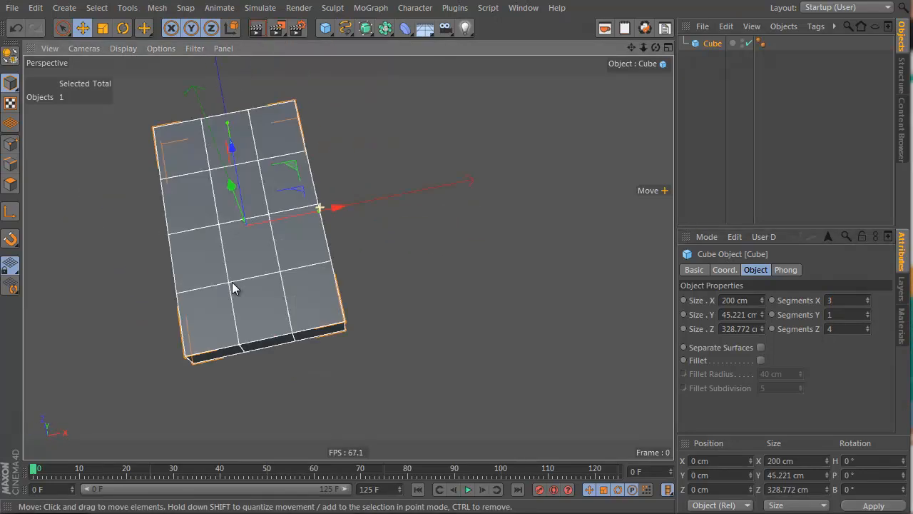
pyautogui.click(707, 42)
pyautogui.press('c')
pyautogui.keyDown('alt'); pyautogui.moveTo(78, 278); pyautogui.dragTo(84, 251); pyautogui.keyUp('alt')
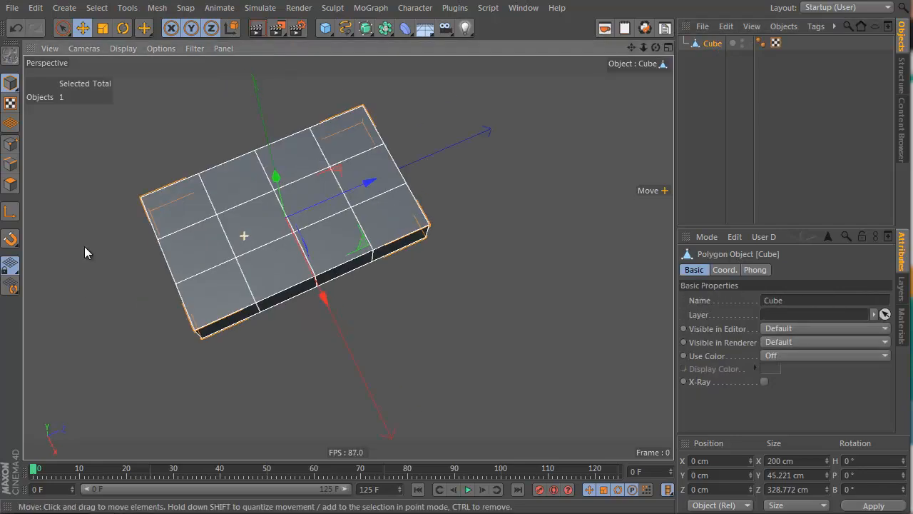
# Step: Select the second polygon on the cube's long side with Live Selection and extrude it outward about 82 cm
pyautogui.click(61, 29)
pyautogui.click(10, 184)
pyautogui.keyDown('alt'); pyautogui.moveTo(393, 352); pyautogui.dragTo(336, 385); pyautogui.keyUp('alt')
pyautogui.click(291, 303)
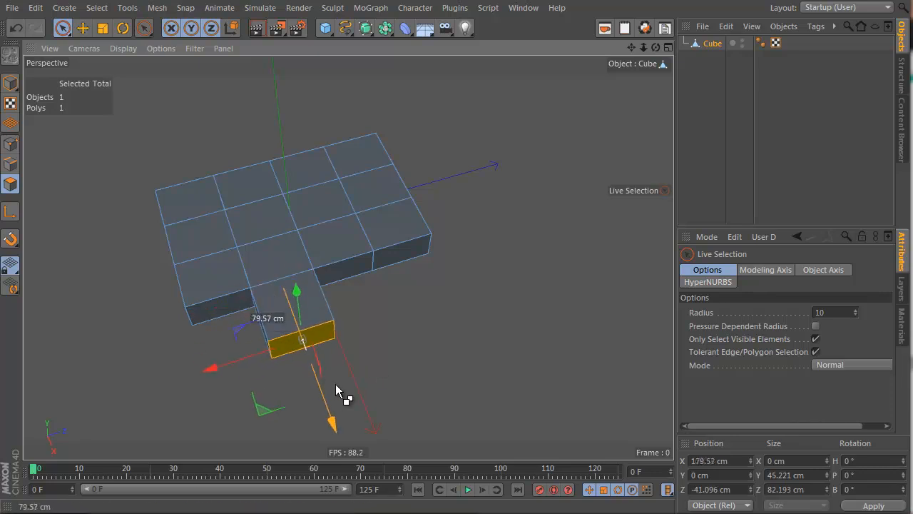
# Step: Rotate the extruded end polygon to face along the cube's long side and move it in close to the body
pyautogui.press('d')
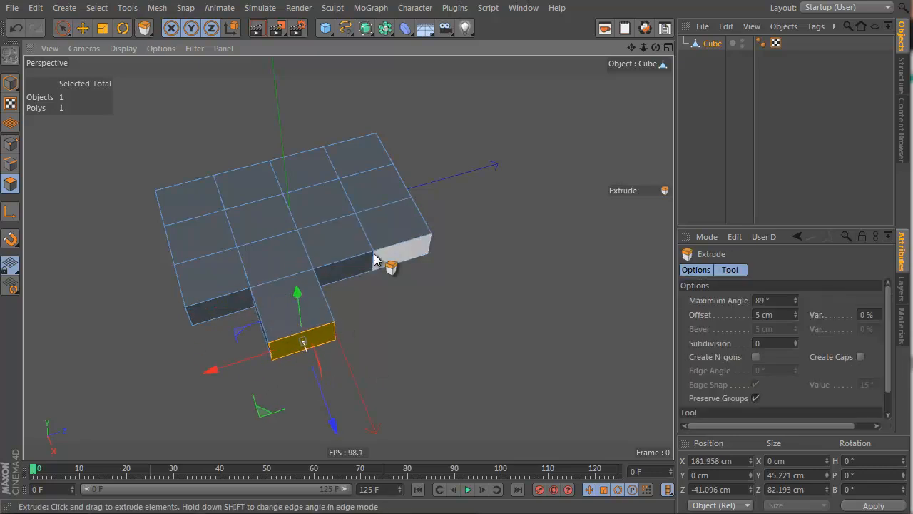
pyautogui.rightClick(436, 205)
pyautogui.click(500, 373)
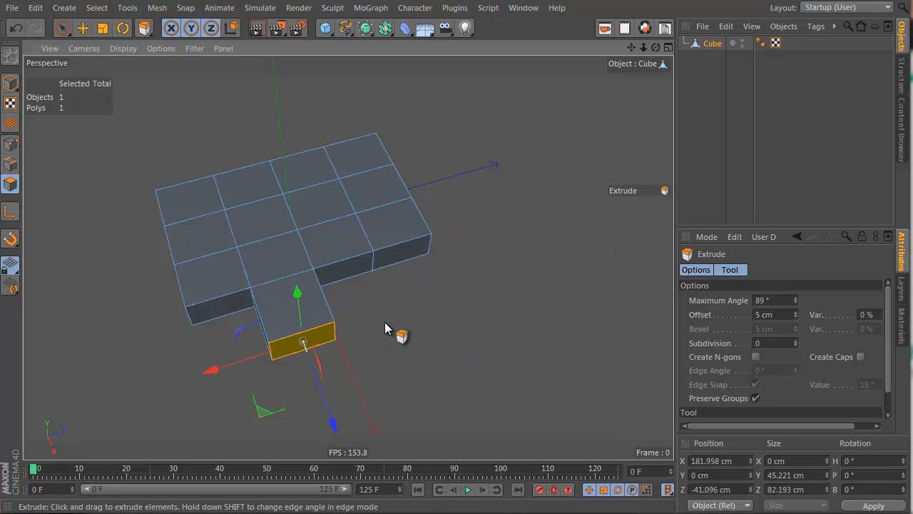
pyautogui.moveTo(389, 325); pyautogui.dragTo(418, 307)
pyautogui.press('r')
pyautogui.moveTo(301, 390); pyautogui.dragTo(361, 384)
pyautogui.press('e')
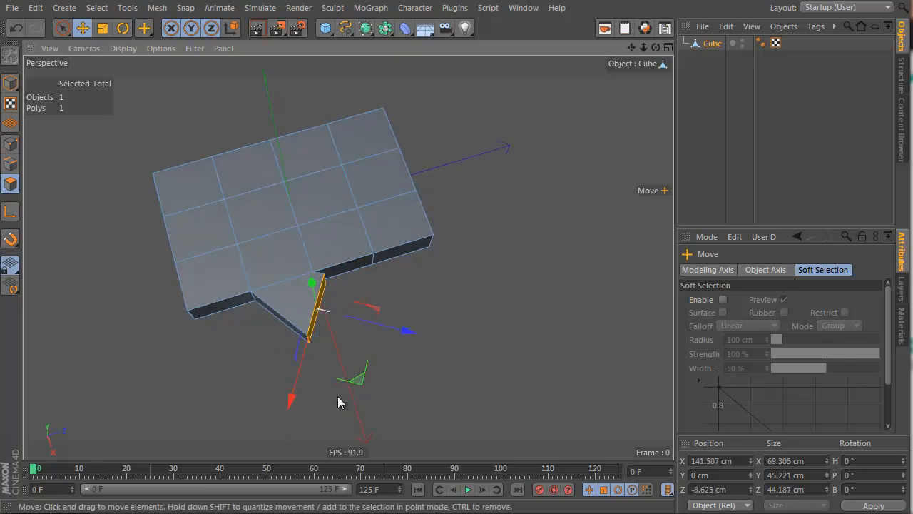
# Step: Extrude the rotated end polygon by 83 cm to lengthen the side branch
pyautogui.press('d')
pyautogui.moveTo(620, 317)
pyautogui.mouseDown()
pyautogui.moveTo(680, 315)
pyautogui.moveTo(617, 317)
pyautogui.mouseUp()
pyautogui.keyDown('alt'); pyautogui.moveTo(416, 281); pyautogui.dragTo(414, 321); pyautogui.keyUp('alt')
pyautogui.keyDown('alt'); pyautogui.moveTo(307, 271); pyautogui.dragTo(360, 257, button='right'); pyautogui.keyUp('alt')
# Step: Select the two corner points where the side branch meets the body and move them slightly outward into the gap
pyautogui.press('Return')
pyautogui.keyDown('alt'); pyautogui.moveTo(308, 288); pyautogui.dragTo(287, 248); pyautogui.keyUp('alt')
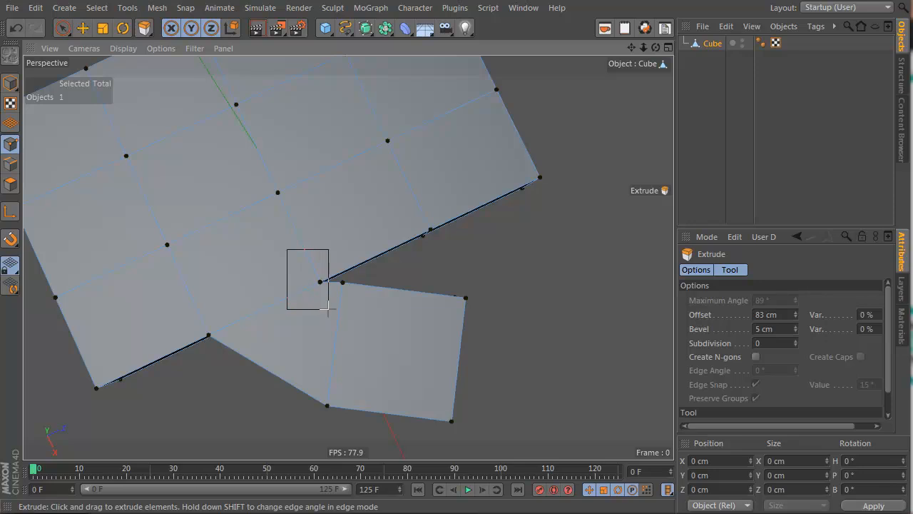
pyautogui.moveTo(328, 308); pyautogui.dragTo(328, 308)
pyautogui.moveTo(65, 32)
pyautogui.mouseDown()
pyautogui.moveTo(122, 78)
pyautogui.moveTo(62, 31)
pyautogui.mouseUp()
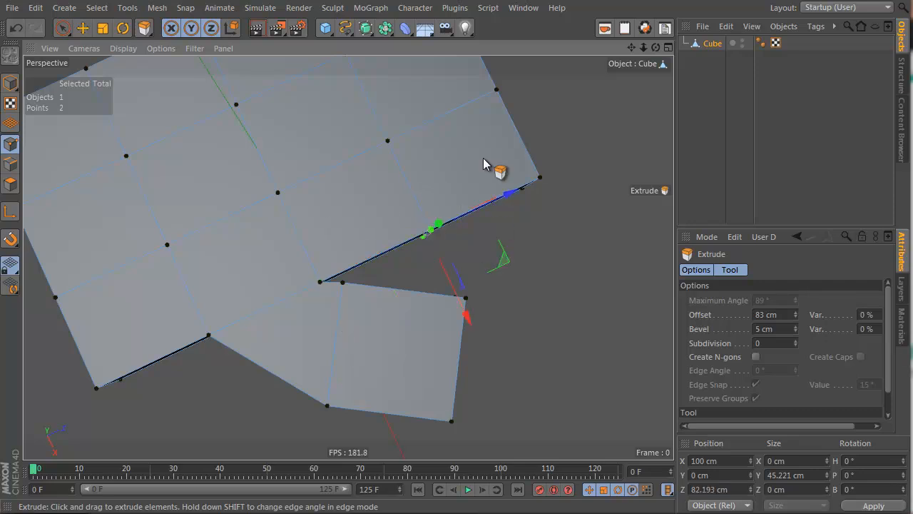
pyautogui.moveTo(570, 220); pyautogui.dragTo(569, 221)
pyautogui.moveTo(451, 247); pyautogui.dragTo(451, 247)
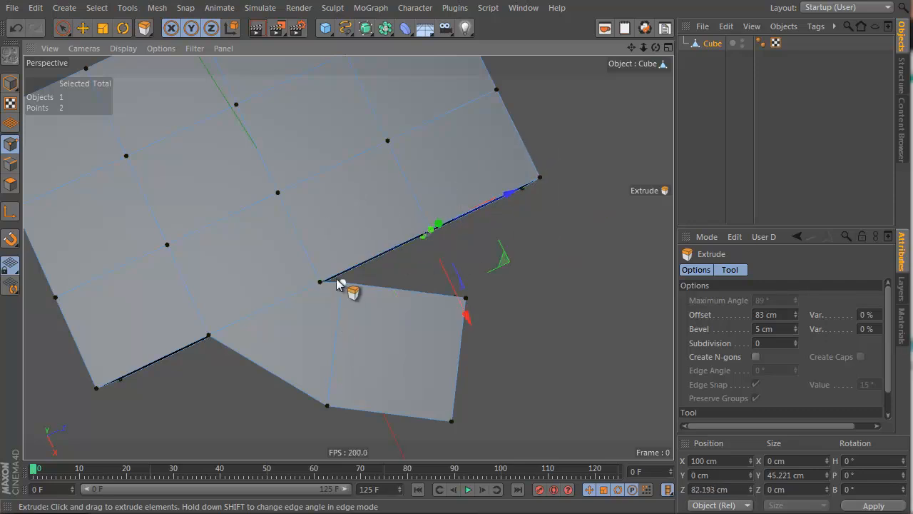
pyautogui.moveTo(338, 306); pyautogui.dragTo(326, 308)
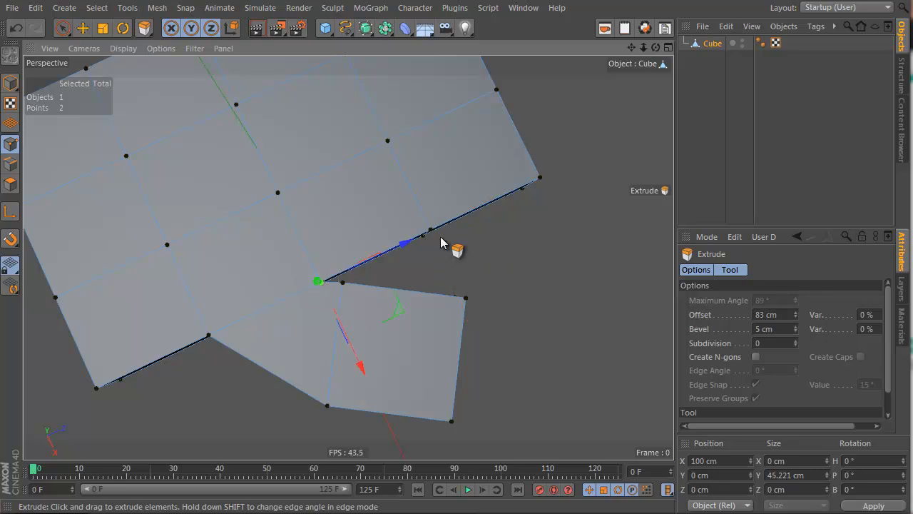
pyautogui.click(75, 32)
pyautogui.click(152, 68)
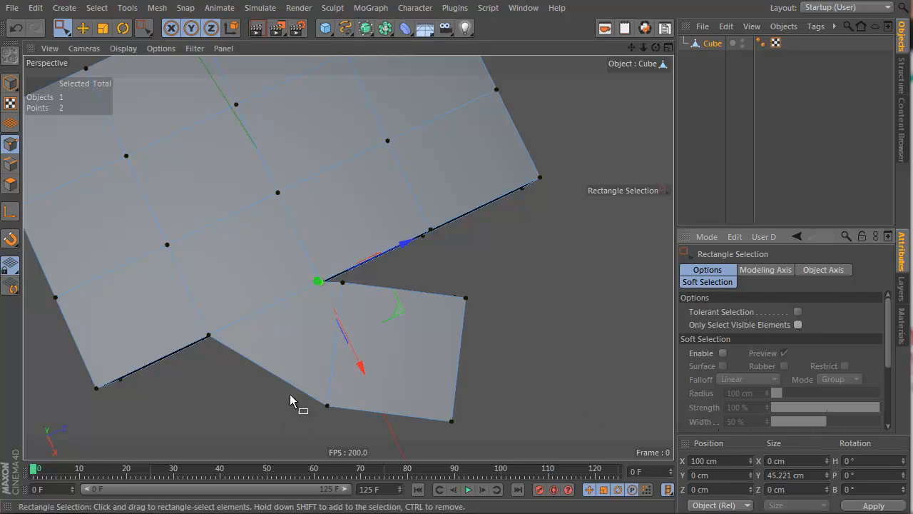
pyautogui.press('e')
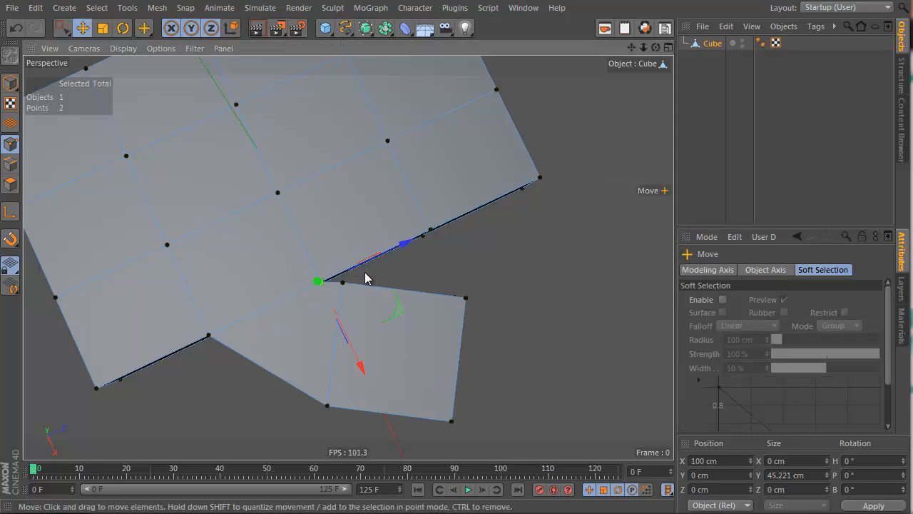
pyautogui.moveTo(413, 310); pyautogui.dragTo(451, 305)
# Step: Select the four middle points on the body's far end and move them outward to about 206 cm in Z
pyautogui.keyDown('alt'); pyautogui.moveTo(451, 305); pyautogui.dragTo(446, 385, button='middle'); pyautogui.keyUp('alt')
pyautogui.moveTo(411, 146); pyautogui.dragTo(492, 272, button='right')
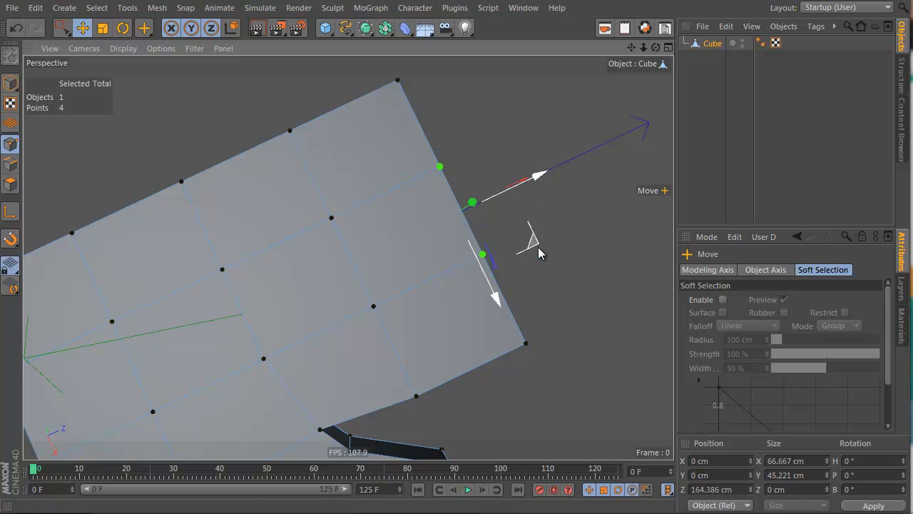
pyautogui.moveTo(532, 246); pyautogui.dragTo(584, 221)
# Step: Select four middle points on the long side opposite the branch and move them outward to about X -117 cm, Z 35 cm
pyautogui.keyDown('alt'); pyautogui.moveTo(422, 252); pyautogui.dragTo(319, 300, button='right'); pyautogui.keyUp('alt')
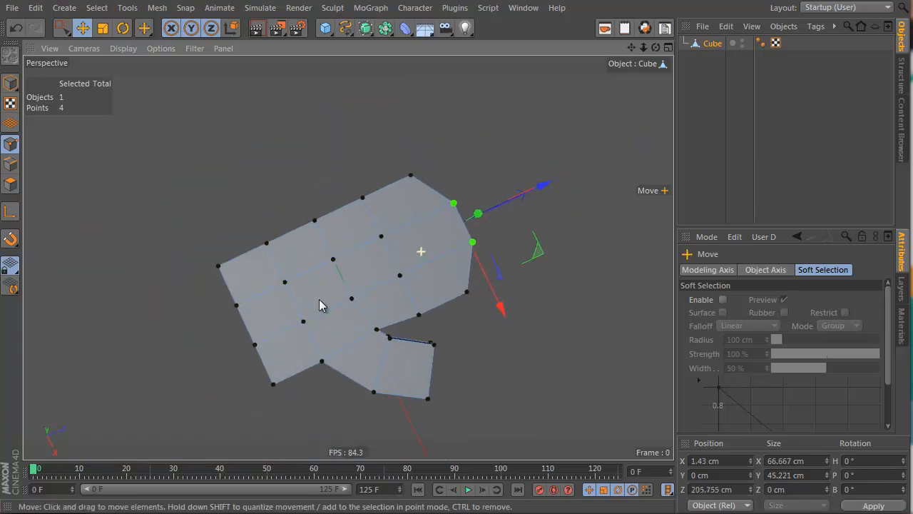
pyautogui.moveTo(373, 239); pyautogui.dragTo(377, 241, button='right')
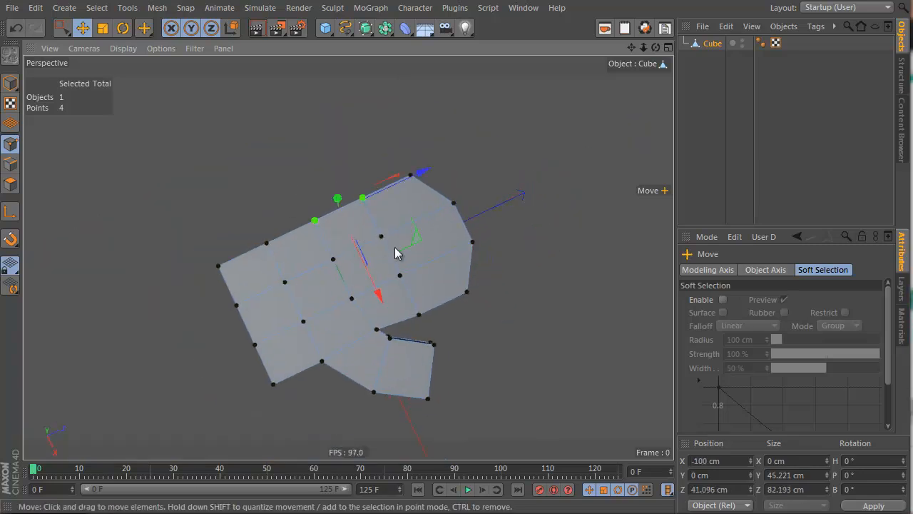
pyautogui.moveTo(410, 244); pyautogui.dragTo(352, 320)
# Step: Add a HyperNURBS as parent of the cube, deselect everything and inspect the smoothed gap between branch and body
pyautogui.keyDown('alt'); pyautogui.moveTo(363, 310); pyautogui.dragTo(428, 279, button='right'); pyautogui.keyUp('alt')
pyautogui.keyDown('alt'); pyautogui.moveTo(426, 264); pyautogui.dragTo(298, 189); pyautogui.keyUp('alt')
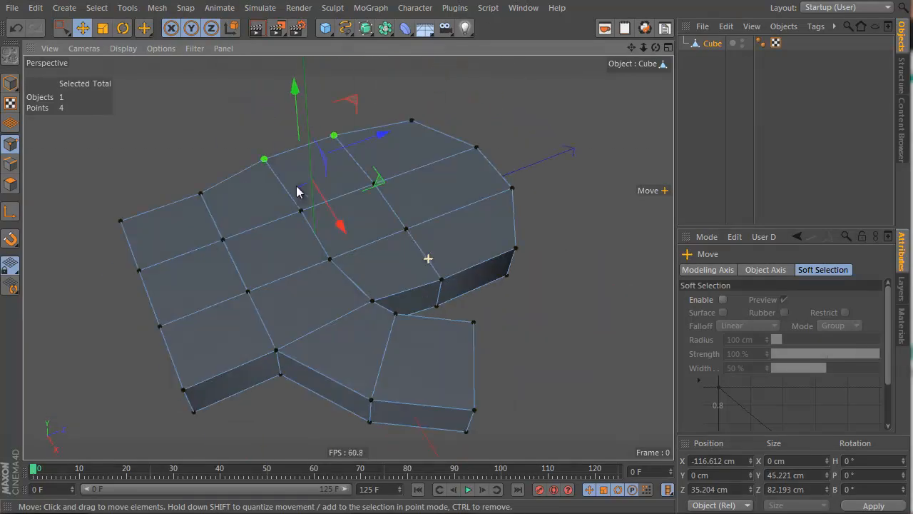
pyautogui.keyDown('alt'); pyautogui.click(369, 27); pyautogui.keyUp('alt')
pyautogui.keyDown('alt'); pyautogui.moveTo(382, 239); pyautogui.dragTo(364, 310); pyautogui.keyUp('alt')
pyautogui.click(715, 108)
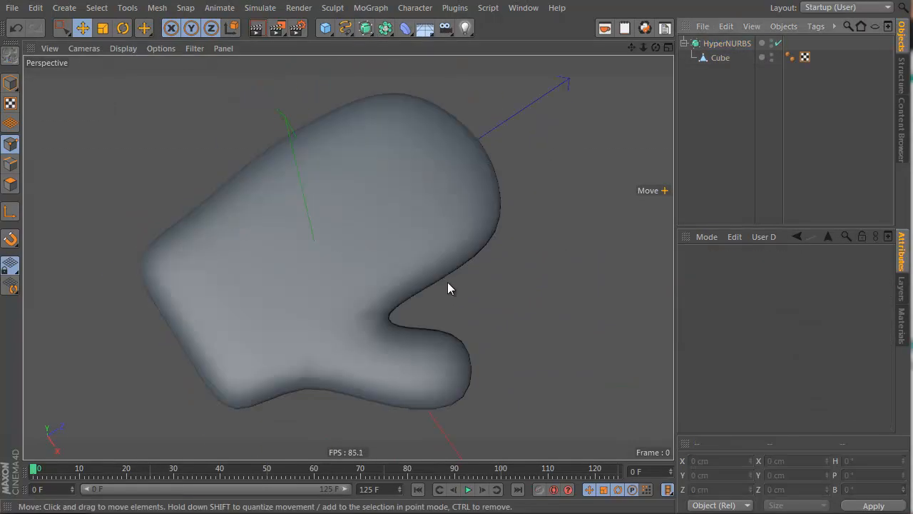
pyautogui.keyDown('alt'); pyautogui.moveTo(426, 274); pyautogui.dragTo(398, 308); pyautogui.keyUp('alt')
pyautogui.keyDown('alt'); pyautogui.moveTo(397, 309); pyautogui.dragTo(463, 293, button='right'); pyautogui.keyUp('alt')
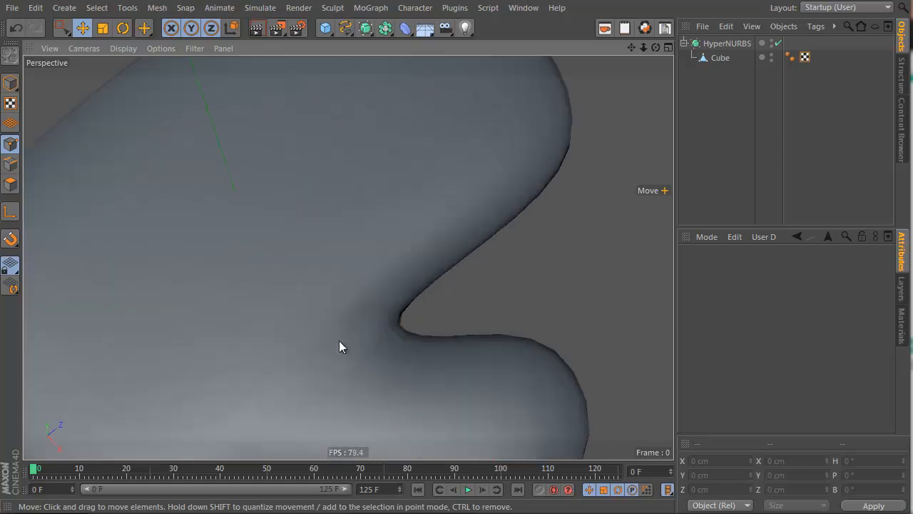
pyautogui.scroll(-5, 449, 201)
# Step: Cut a diagonal edge into the cube with the Knife in Line mode, from the branch's outer base point to the diagonally opposite inner point
pyautogui.click(719, 58)
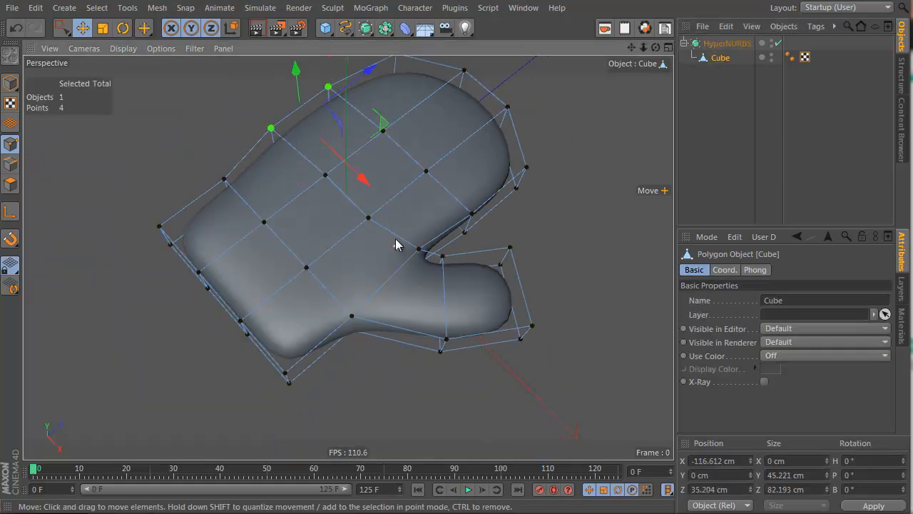
pyautogui.keyDown('alt'); pyautogui.moveTo(397, 245); pyautogui.dragTo(308, 267); pyautogui.keyUp('alt')
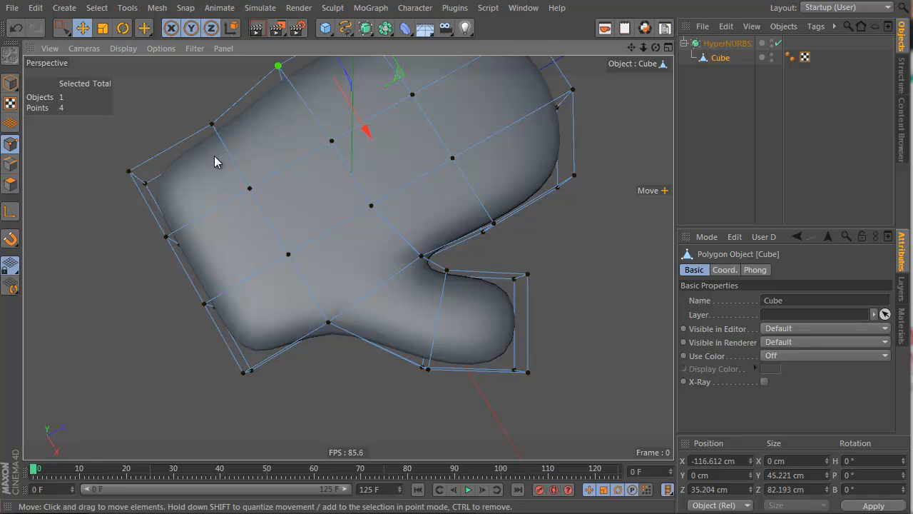
pyautogui.press('k')
pyautogui.click(746, 288)
pyautogui.click(742, 307)
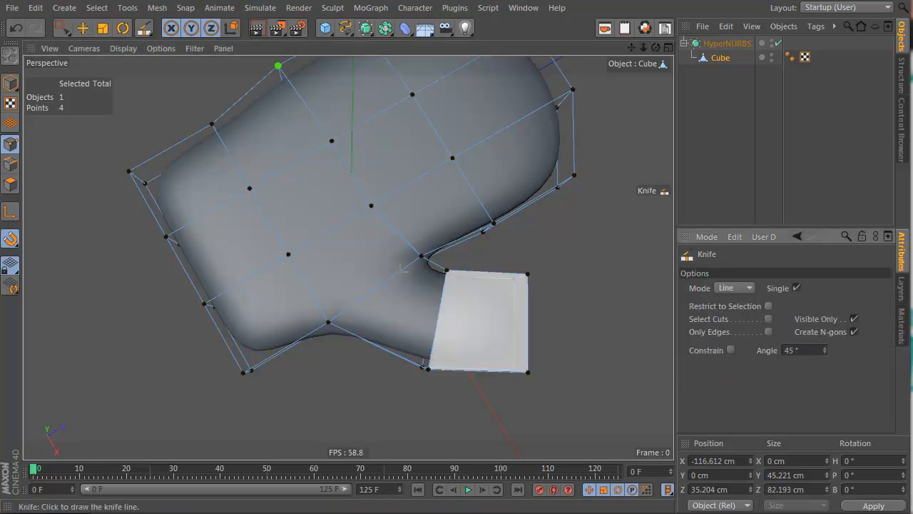
pyautogui.click(371, 205)
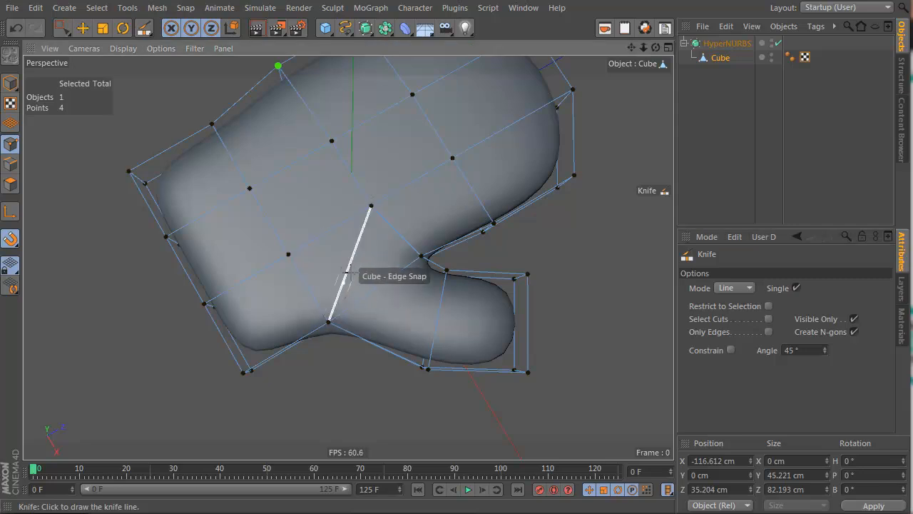
pyautogui.click(420, 252)
pyautogui.scroll(10, 420, 255)
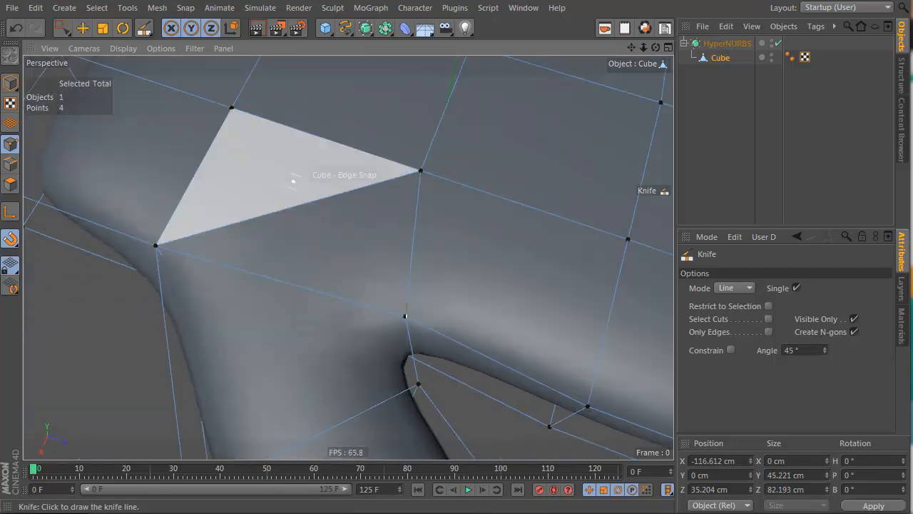
# Step: Select the short vertical edge in the gap between branch and body and bevel it with a 14.1 cm inner offset
pyautogui.press('Return')
pyautogui.keyDown('alt'); pyautogui.moveTo(438, 359); pyautogui.dragTo(299, 248); pyautogui.keyUp('alt')
pyautogui.press('e')
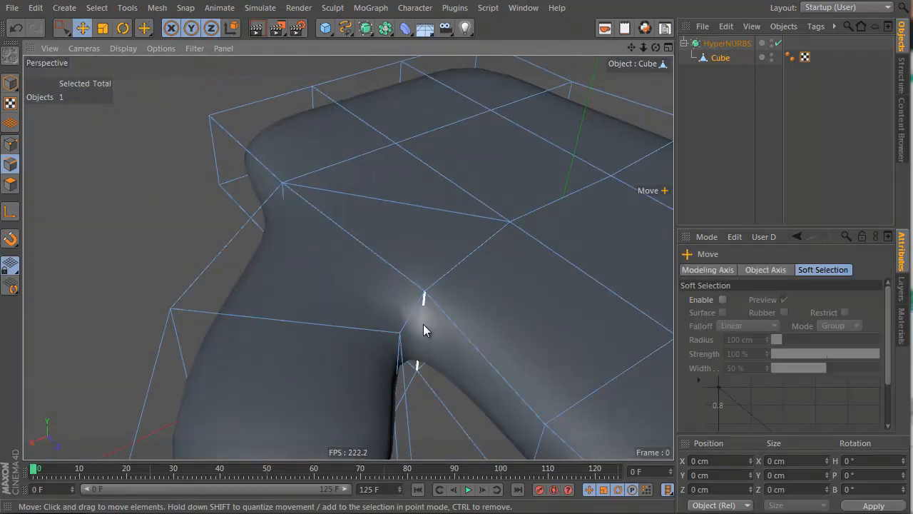
pyautogui.click(423, 324)
pyautogui.rightClick(480, 246)
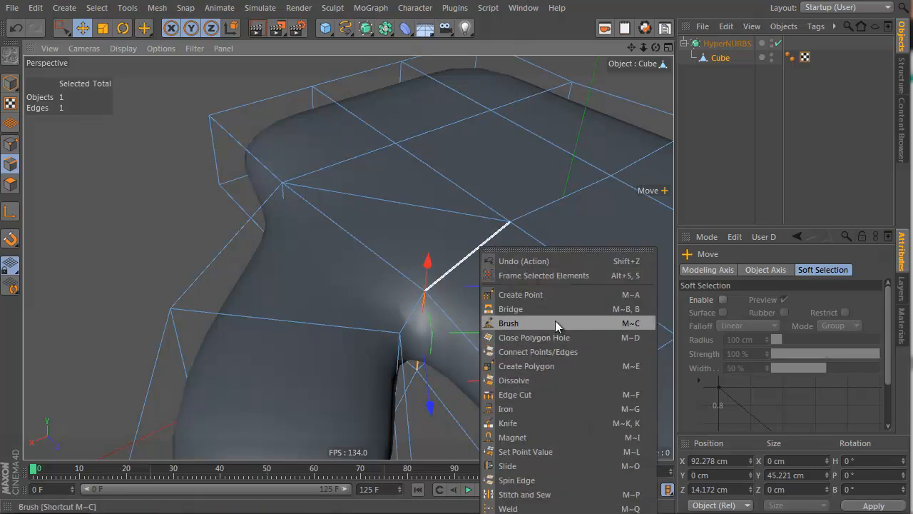
pyautogui.click(519, 513)
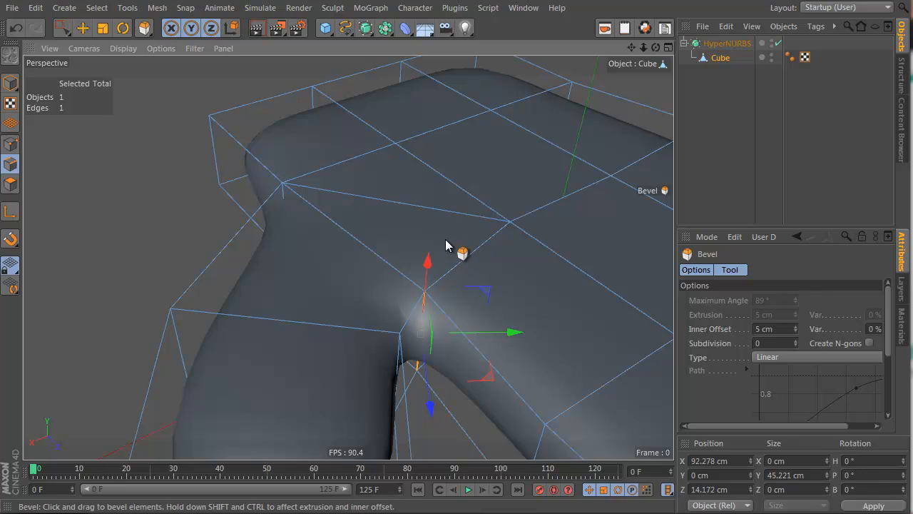
pyautogui.moveTo(340, 253); pyautogui.dragTo(618, 322)
# Step: Select the three polygons around the bevelled corner at the branch base with Live Selection
pyautogui.keyDown('alt'); pyautogui.moveTo(340, 252); pyautogui.dragTo(459, 236); pyautogui.keyUp('alt')
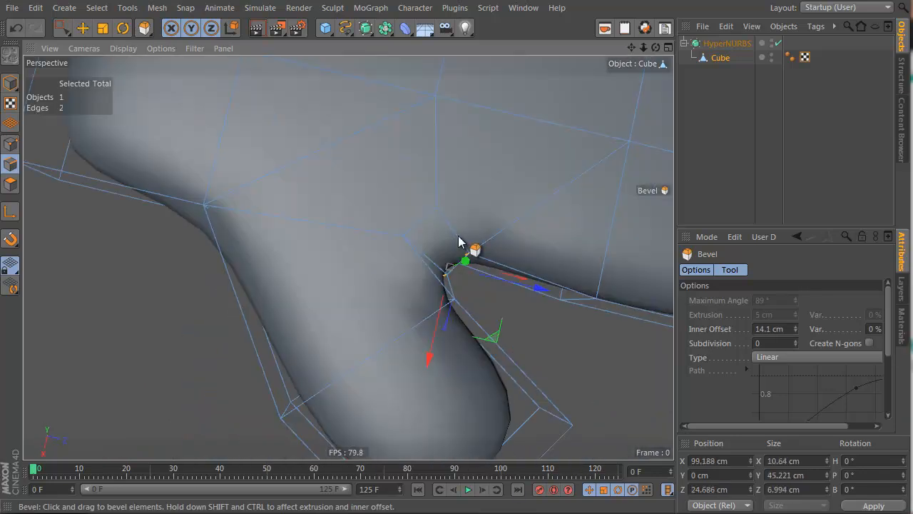
pyautogui.keyDown('alt'); pyautogui.moveTo(394, 273); pyautogui.dragTo(370, 135); pyautogui.keyUp('alt')
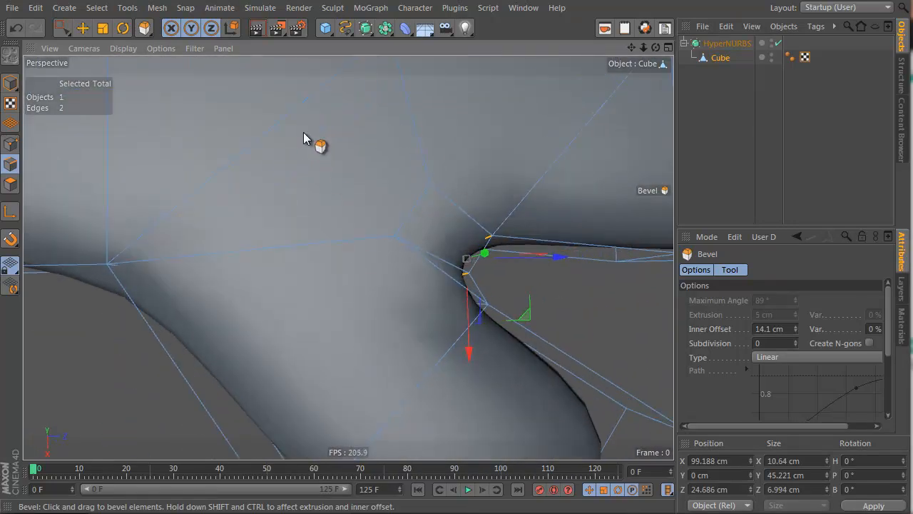
pyautogui.keyDown('alt'); pyautogui.moveTo(386, 144); pyautogui.dragTo(332, 166, button='right'); pyautogui.keyUp('alt')
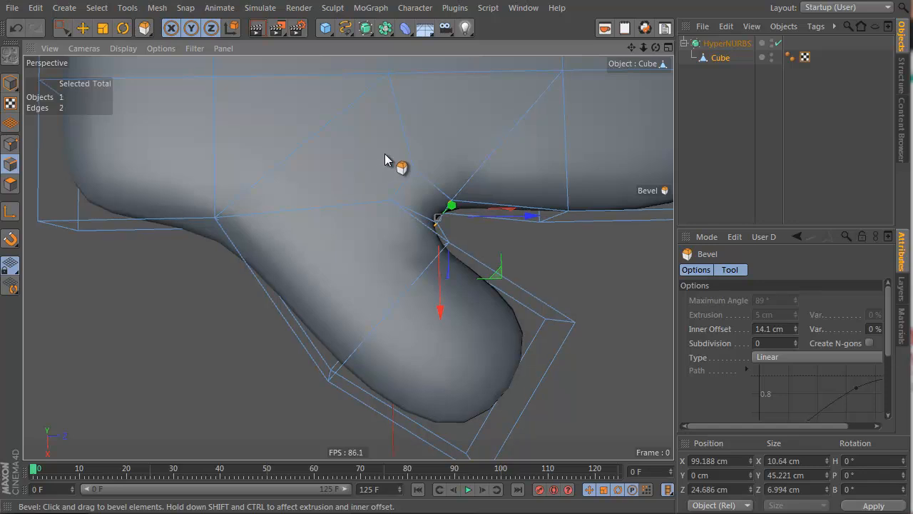
pyautogui.keyDown('alt'); pyautogui.moveTo(385, 154); pyautogui.dragTo(429, 153, button='right'); pyautogui.keyUp('alt')
pyautogui.click(10, 184)
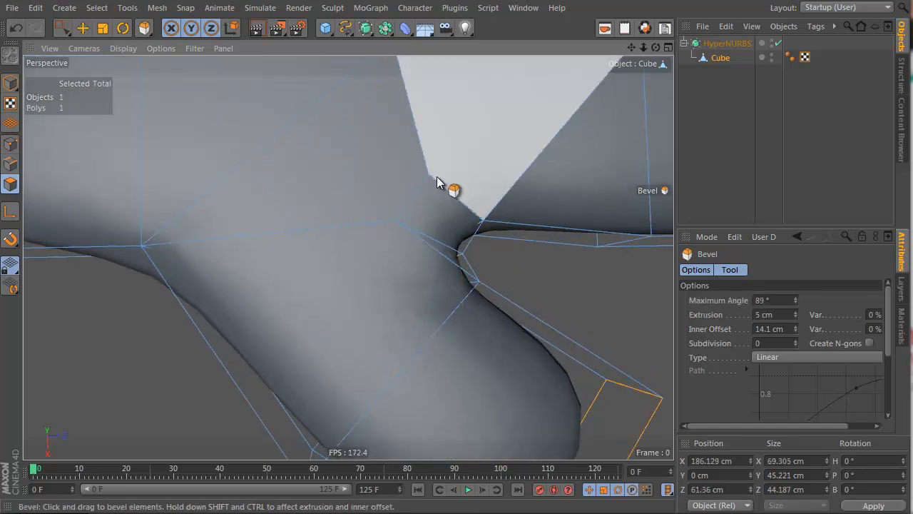
pyautogui.press('space')
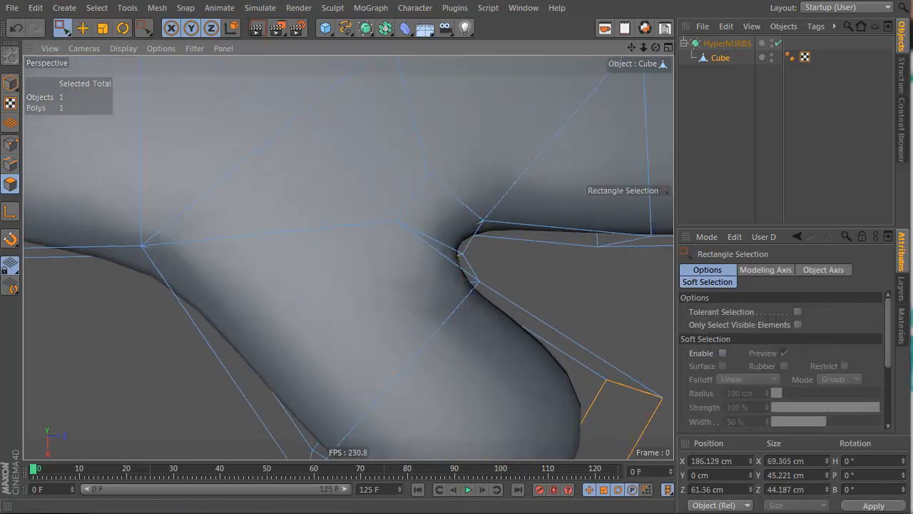
pyautogui.moveTo(63, 29); pyautogui.dragTo(118, 48)
pyautogui.click(368, 158)
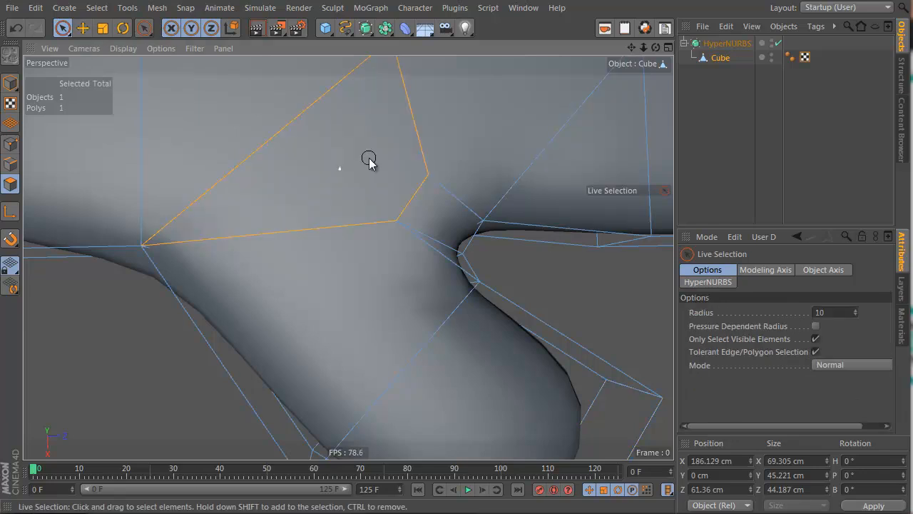
pyautogui.moveTo(455, 246); pyautogui.dragTo(452, 242)
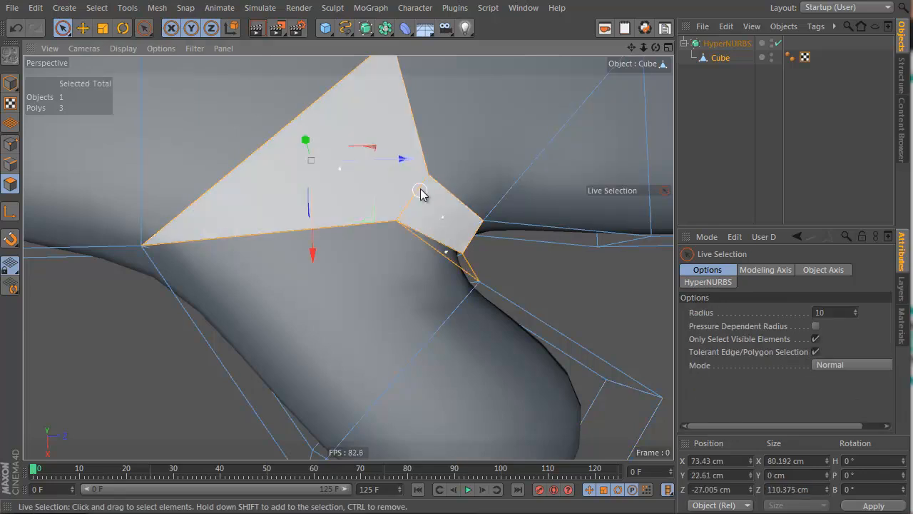
pyautogui.moveTo(419, 189)
pyautogui.keyDown('alt'); pyautogui.mouseDown(button='right')
pyautogui.moveTo(391, 201)
pyautogui.moveTo(414, 200)
pyautogui.mouseUp(button='right'); pyautogui.keyUp('alt')
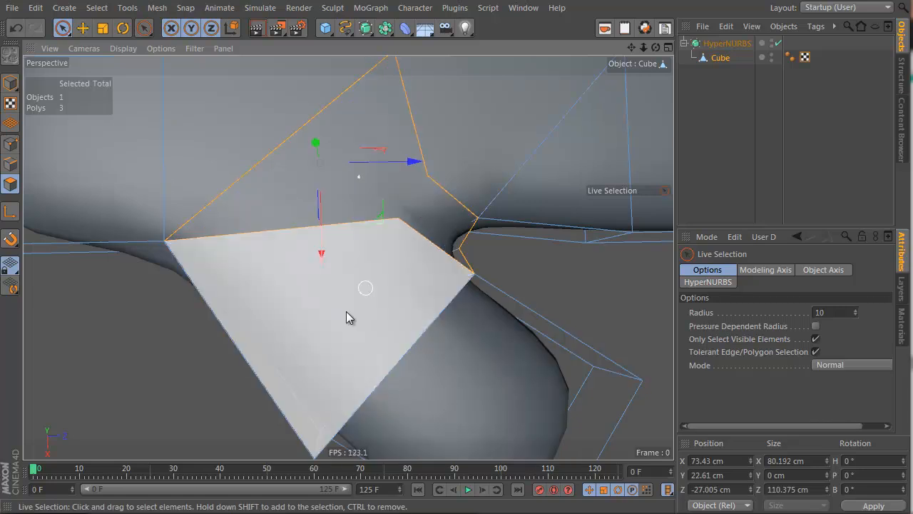
pyautogui.keyDown('alt'); pyautogui.moveTo(325, 338); pyautogui.dragTo(403, 273); pyautogui.keyUp('alt')
pyautogui.keyDown('alt'); pyautogui.moveTo(324, 178); pyautogui.dragTo(360, 177, button='right'); pyautogui.keyUp('alt')
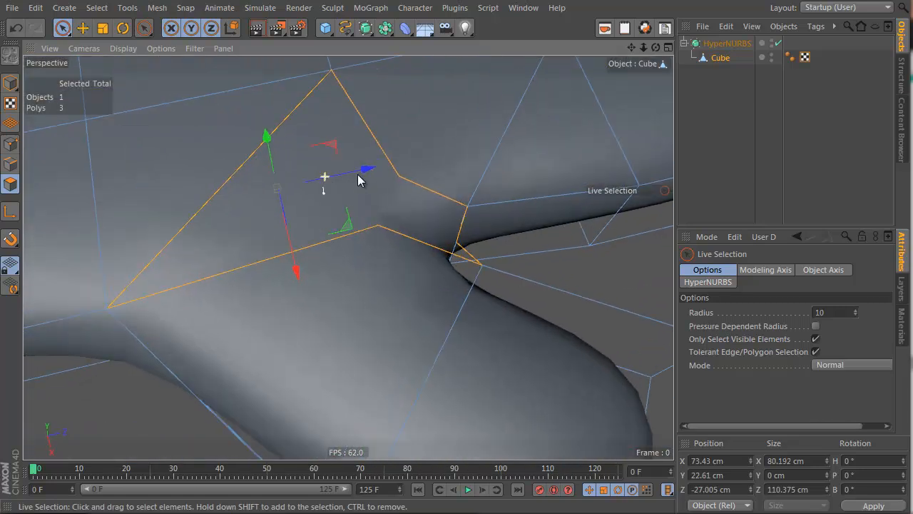
# Step: Delete the two inner bevel points on the upper face beside the branch in point mode
pyautogui.press('Return')
pyautogui.click(402, 169)
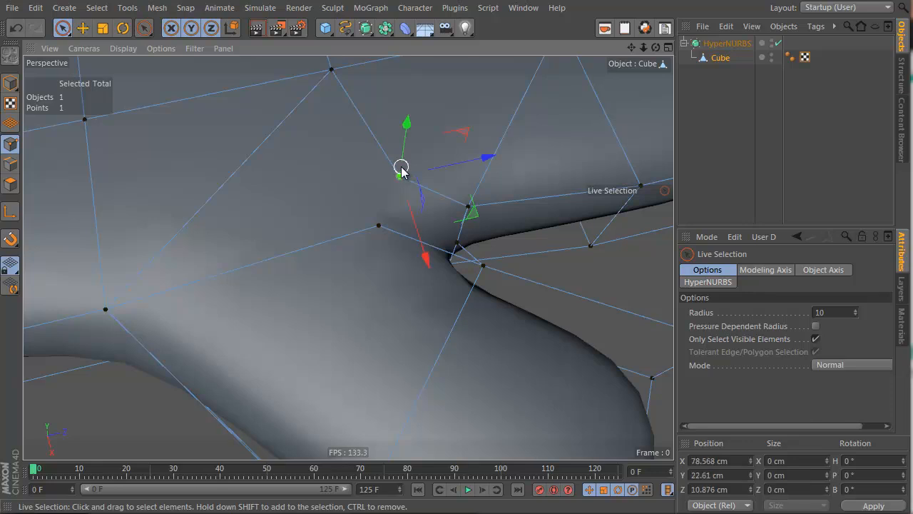
pyautogui.press('Delete')
pyautogui.click(379, 224)
pyautogui.press('Delete')
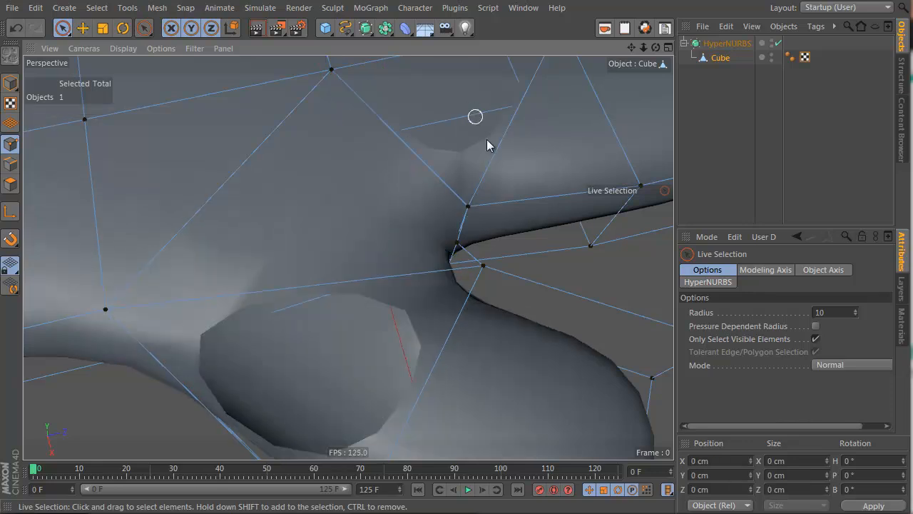
# Step: Undo the two point deletions and the bevel in the gap between branch and body
pyautogui.keyDown('alt'); pyautogui.moveTo(488, 145); pyautogui.dragTo(291, 198); pyautogui.keyUp('alt')
pyautogui.hotkey('ctrl', 'z')
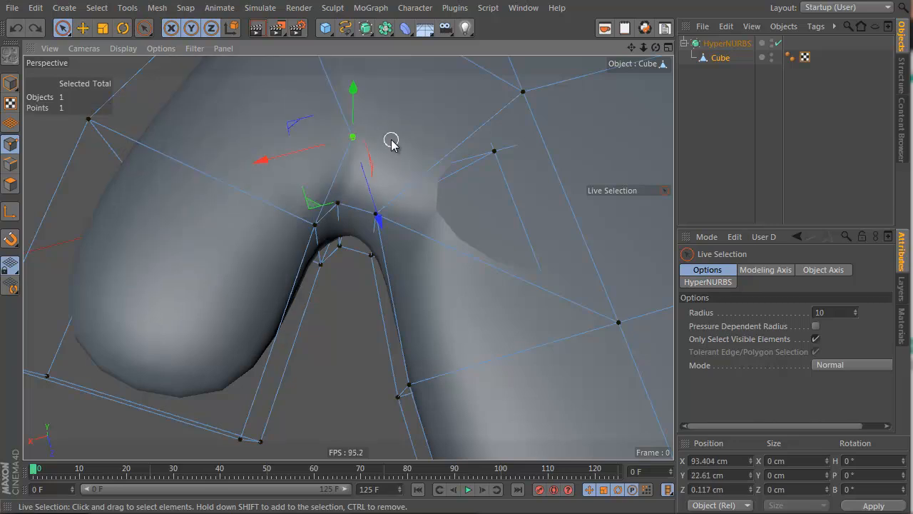
pyautogui.hotkey('ctrl', 'z')
pyautogui.hotkey('ctrl', 'z')
pyautogui.hotkey('ctrl', 'z')
pyautogui.hotkey('ctrl', 'z')
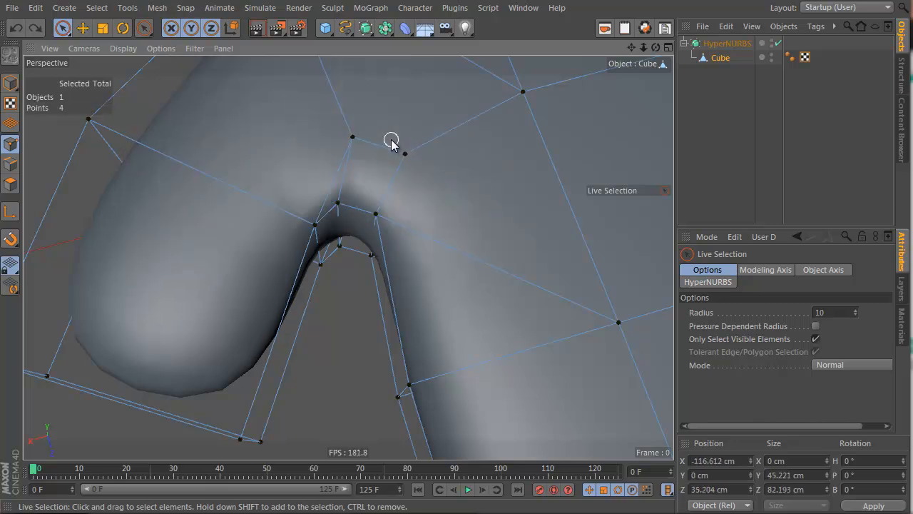
# Step: Select the short vertical edge in the gap between thumb and body and bevel it with a 9.2 cm inner offset
pyautogui.keyDown('alt'); pyautogui.moveTo(355, 136); pyautogui.dragTo(424, 190); pyautogui.keyUp('alt')
pyautogui.press('Return')
pyautogui.click(457, 265)
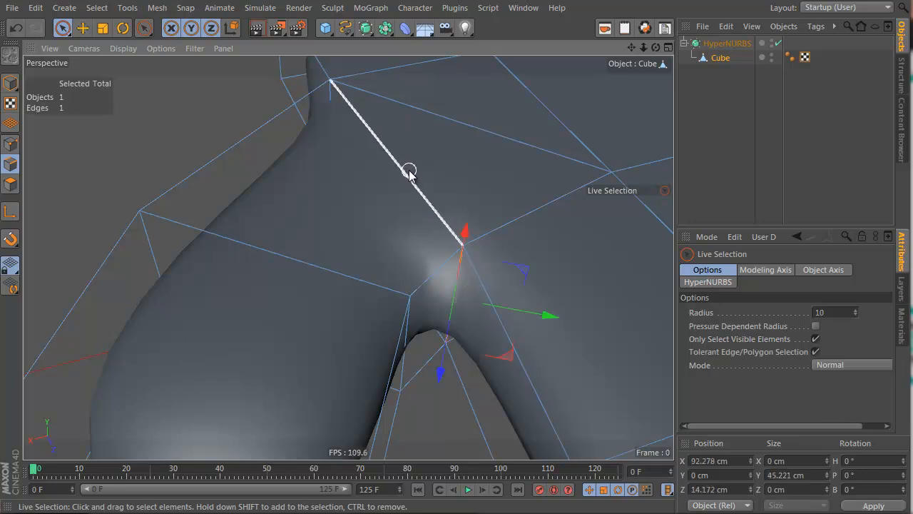
pyautogui.rightClick(426, 207)
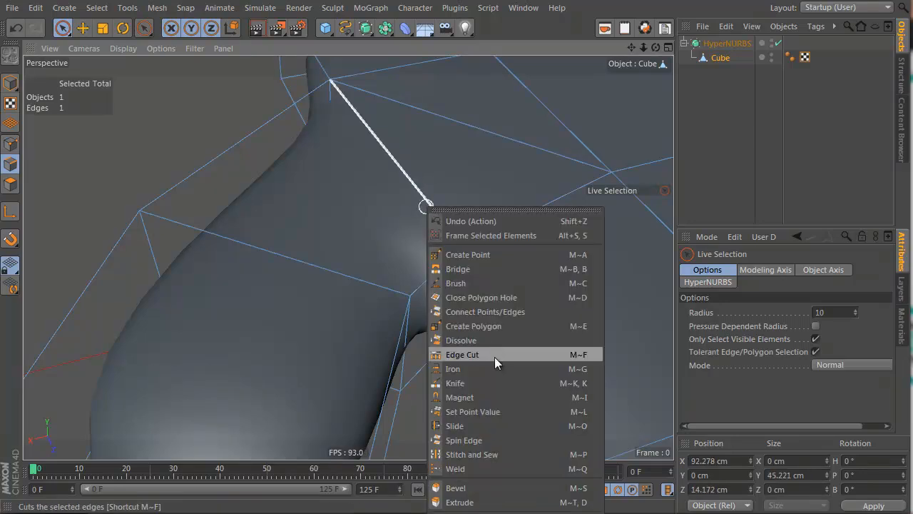
pyautogui.click(474, 485)
pyautogui.moveTo(393, 188)
pyautogui.mouseDown()
pyautogui.moveTo(620, 317)
pyautogui.moveTo(617, 324)
pyautogui.moveTo(406, 184)
pyautogui.mouseUp()
pyautogui.keyDown('alt'); pyautogui.moveTo(471, 183); pyautogui.dragTo(469, 210); pyautogui.keyUp('alt')
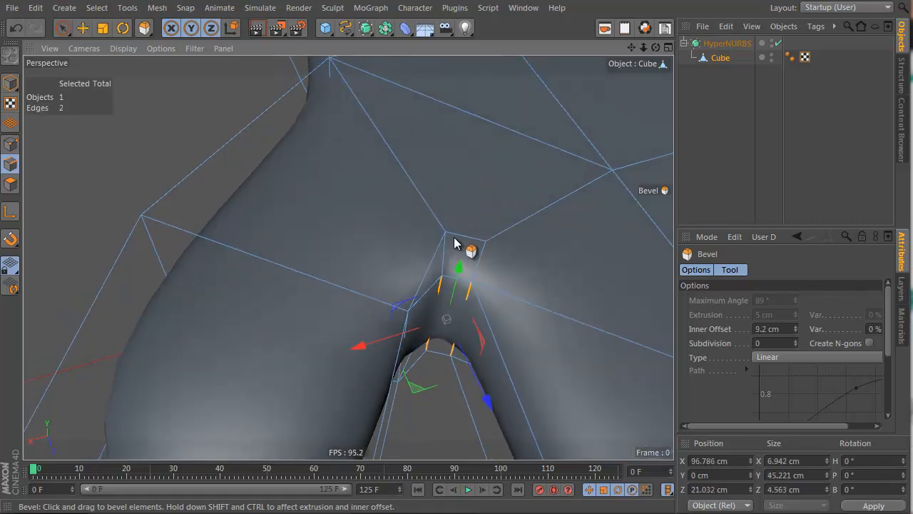
pyautogui.keyDown('alt'); pyautogui.moveTo(435, 269); pyautogui.dragTo(386, 276); pyautogui.keyUp('alt')
pyautogui.scroll(3, 385, 282)
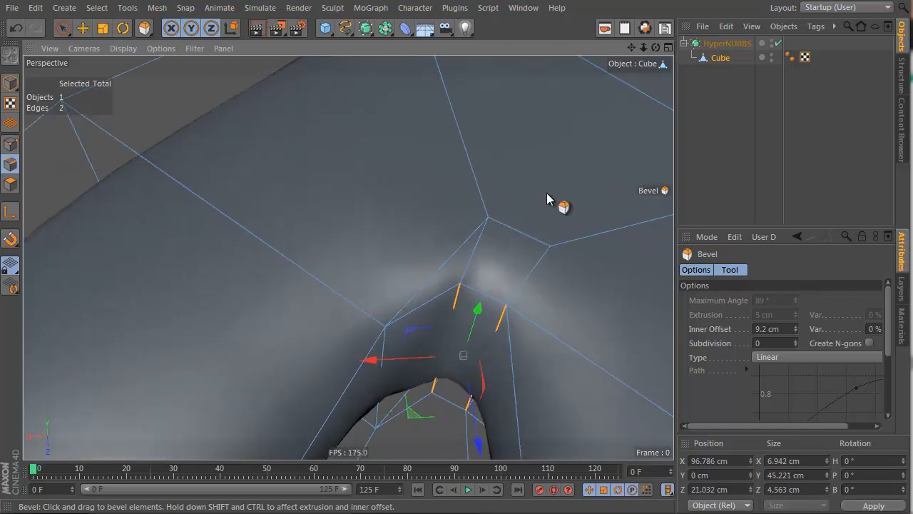
# Step: Select the five upper-side polygons around the bevelled corner at the thumb base and delete them
pyautogui.moveTo(546, 198)
pyautogui.keyDown('alt'); pyautogui.mouseDown()
pyautogui.moveTo(449, 159)
pyautogui.moveTo(492, 311)
pyautogui.moveTo(432, 248)
pyautogui.moveTo(439, 249)
pyautogui.moveTo(412, 194)
pyautogui.moveTo(442, 77)
pyautogui.moveTo(498, 239)
pyautogui.moveTo(490, 204)
pyautogui.moveTo(471, 217)
pyautogui.mouseUp(); pyautogui.keyUp('alt')
pyautogui.press('Return')
pyautogui.press('space')
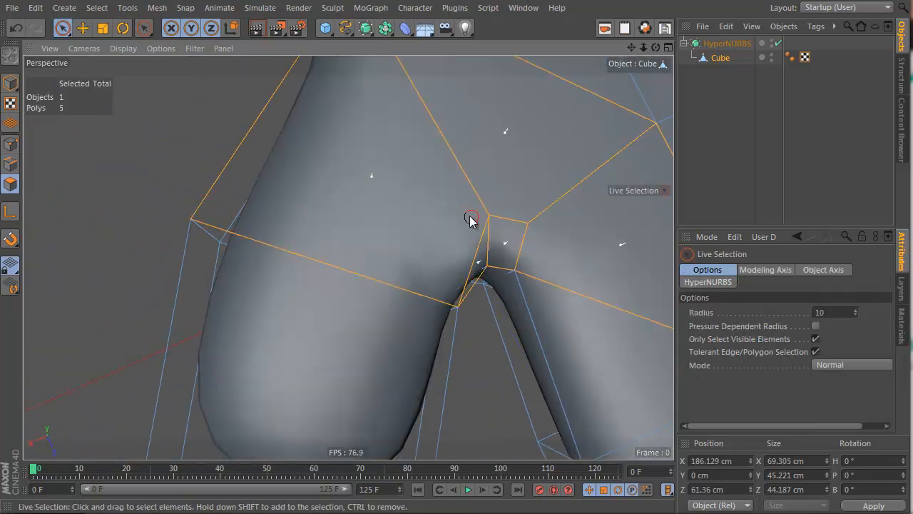
pyautogui.press('Delete')
pyautogui.keyDown('alt'); pyautogui.moveTo(498, 254); pyautogui.dragTo(422, 217); pyautogui.keyUp('alt')
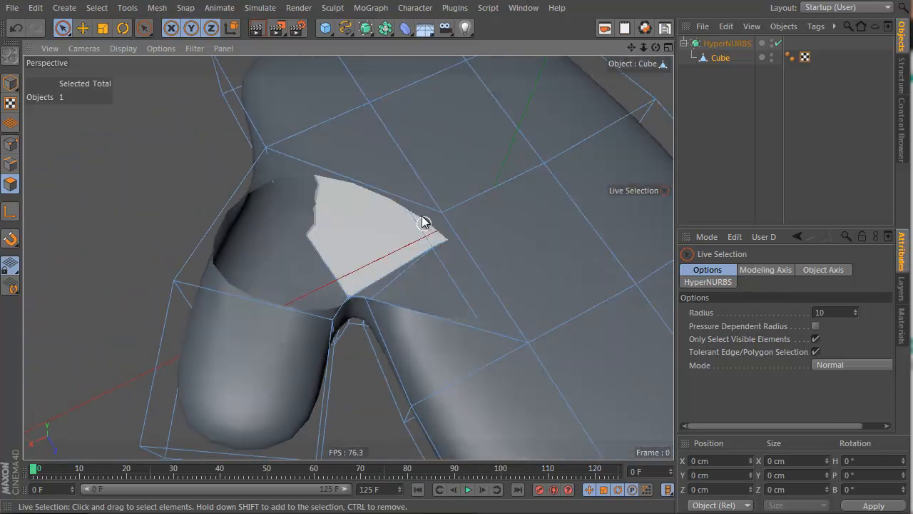
# Step: Try to create a four-point polygon across the upper hole, from the thumb's outer base point via the gap points to the palm point
pyautogui.rightClick(425, 230)
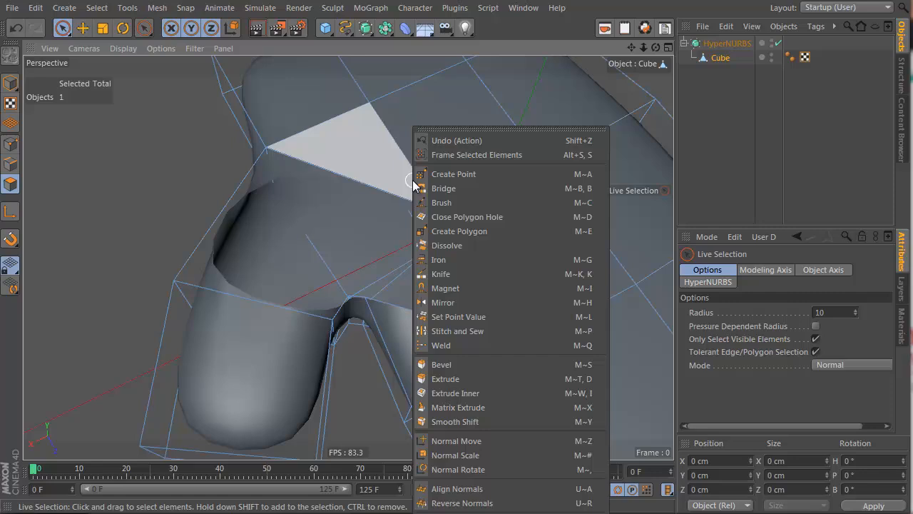
pyautogui.click(483, 231)
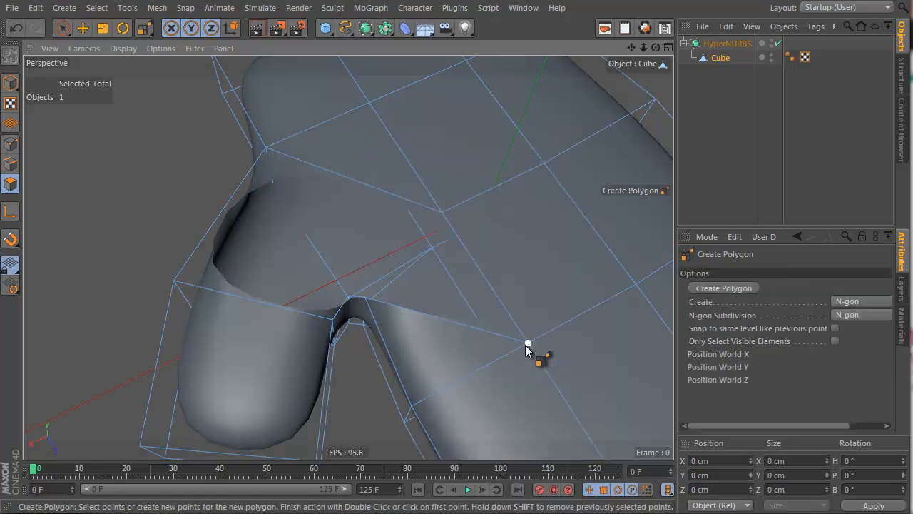
pyautogui.click(265, 148)
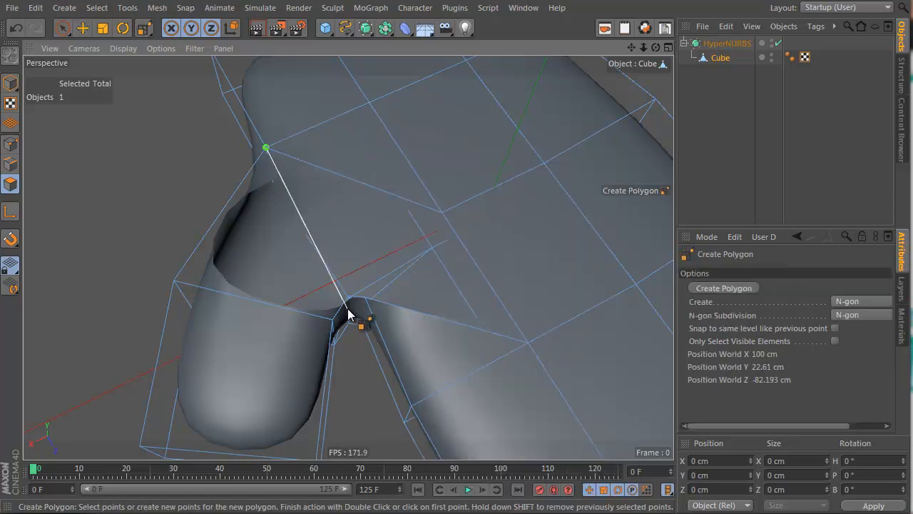
pyautogui.click(349, 298)
pyautogui.click(364, 298)
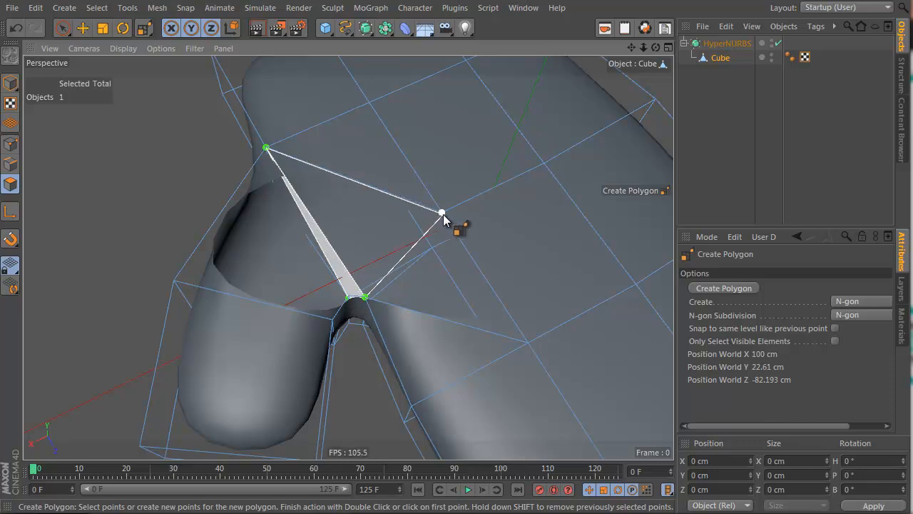
pyautogui.doubleClick(443, 213)
pyautogui.keyDown('alt'); pyautogui.moveTo(325, 292); pyautogui.dragTo(630, 163); pyautogui.keyUp('alt')
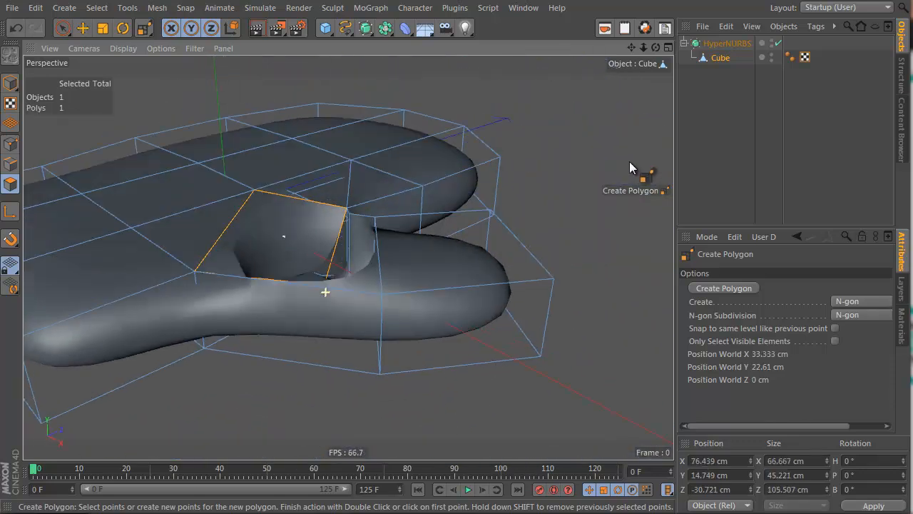
pyautogui.keyDown('alt'); pyautogui.moveTo(380, 185); pyautogui.dragTo(477, 192, button='right'); pyautogui.keyUp('alt')
pyautogui.hotkey('ctrl', 'z')
# Step: Create a four-point polygon on the upper side linking the palm point, the two upper gap points and the thumb's outer base point
pyautogui.keyDown('alt'); pyautogui.moveTo(363, 248); pyautogui.dragTo(184, 232); pyautogui.keyUp('alt')
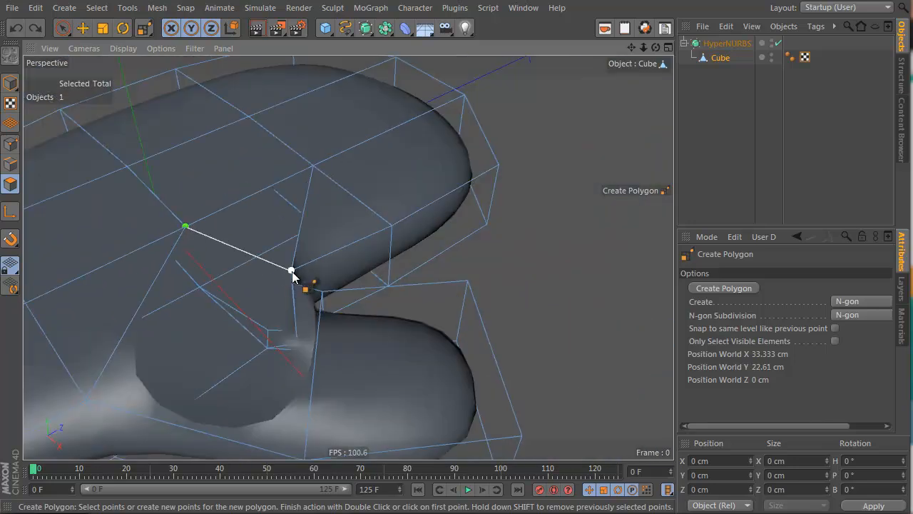
pyautogui.doubleClick(92, 391)
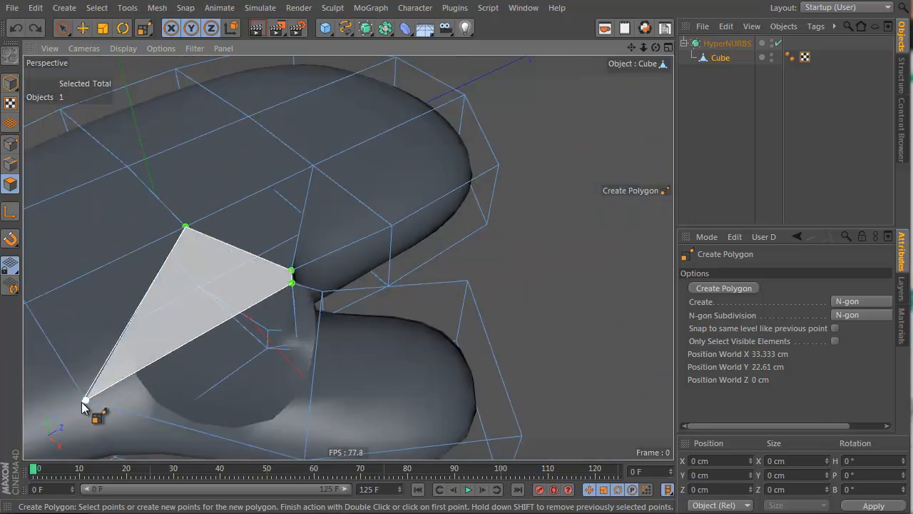
pyautogui.keyDown('alt'); pyautogui.moveTo(262, 248); pyautogui.dragTo(288, 175); pyautogui.keyUp('alt')
# Step: Fill the remaining holes around the thumb base on the upper side with Close Polygon Hole
pyautogui.rightClick(288, 176)
pyautogui.click(352, 216)
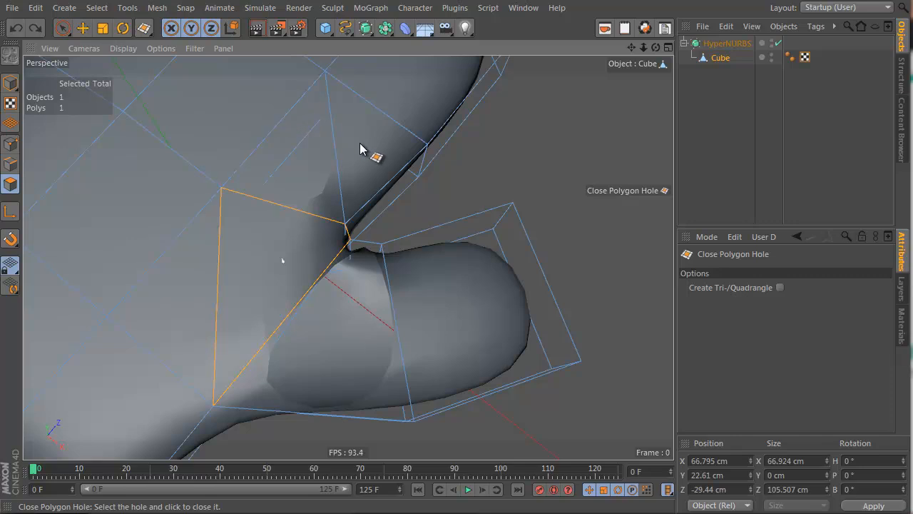
pyautogui.keyDown('alt'); pyautogui.moveTo(361, 149); pyautogui.dragTo(315, 138); pyautogui.keyUp('alt')
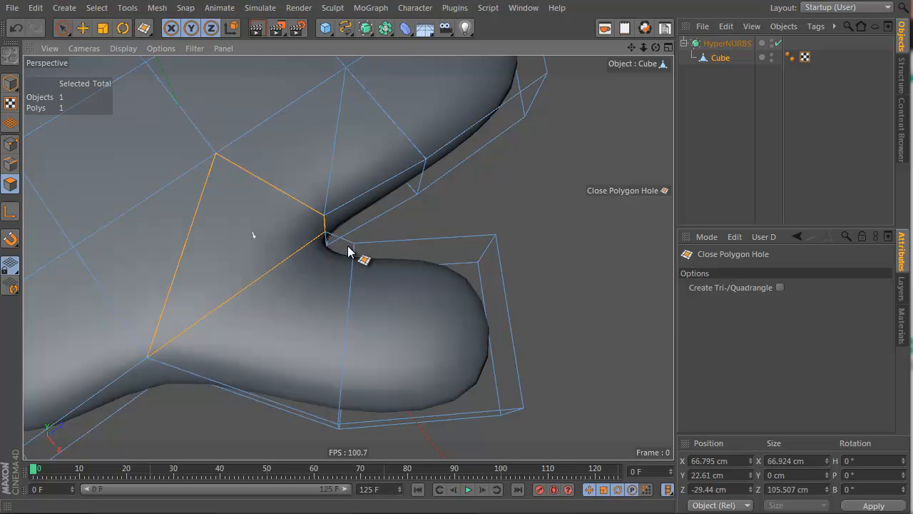
pyautogui.keyDown('alt'); pyautogui.moveTo(303, 302); pyautogui.dragTo(373, 137); pyautogui.keyUp('alt')
# Step: Select the two adjoining upper-side triangles on the body side of the gap and melt them into one polygon
pyautogui.press('space')
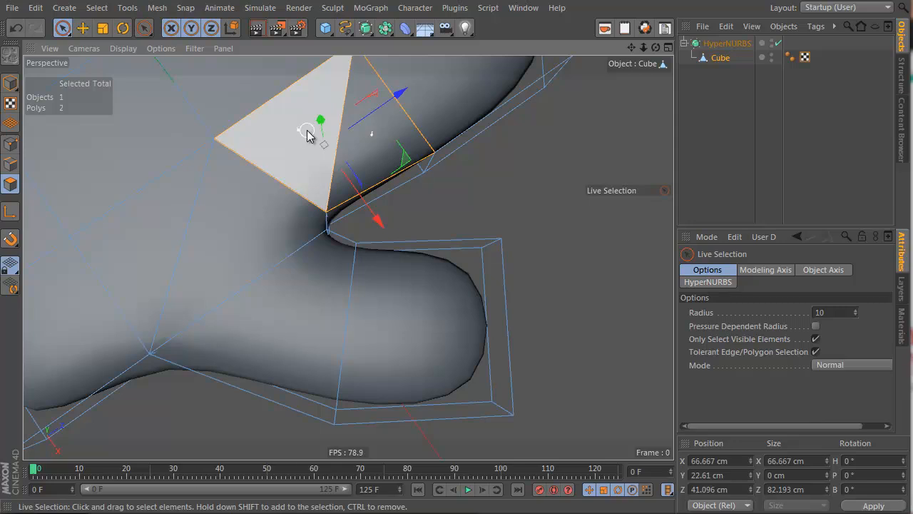
pyautogui.press('u')
pyautogui.press('z')
pyautogui.keyDown('alt'); pyautogui.moveTo(367, 106); pyautogui.dragTo(453, 172); pyautogui.keyUp('alt')
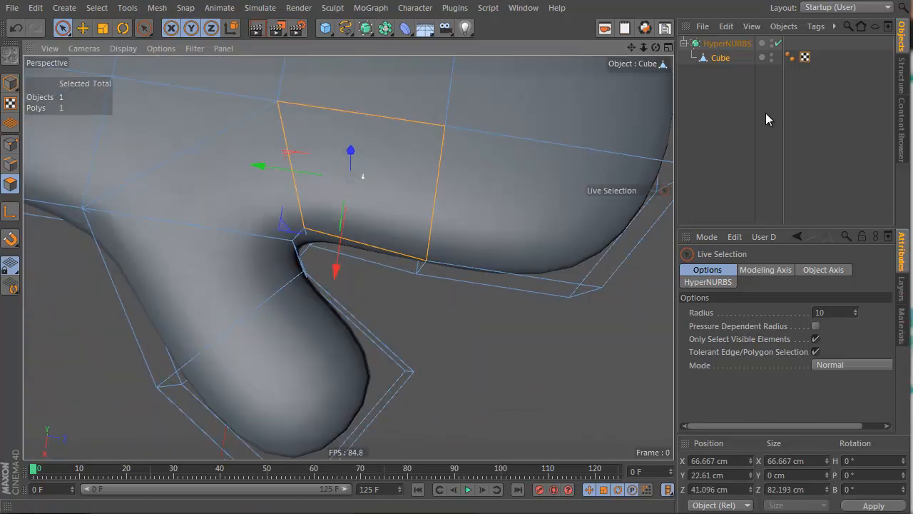
pyautogui.click(766, 113)
pyautogui.scroll(6, 316, 231)
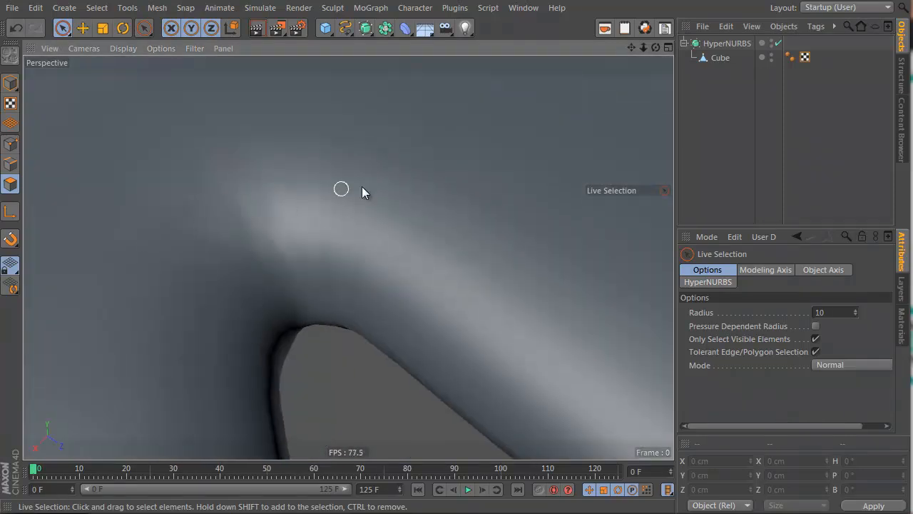
pyautogui.scroll(-6, 356, 189)
pyautogui.keyDown('alt'); pyautogui.moveTo(289, 208); pyautogui.dragTo(221, 124); pyautogui.keyUp('alt')
pyautogui.keyDown('alt'); pyautogui.moveTo(221, 124); pyautogui.dragTo(241, 159, button='middle'); pyautogui.keyUp('alt')
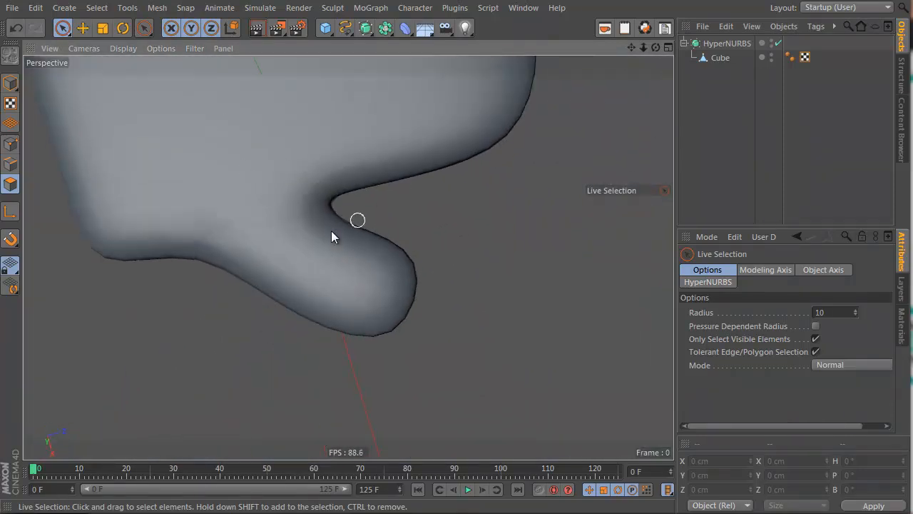
# Step: Reselect the cube, select the five polygons around the thumb base on the underside and delete them
pyautogui.click(712, 59)
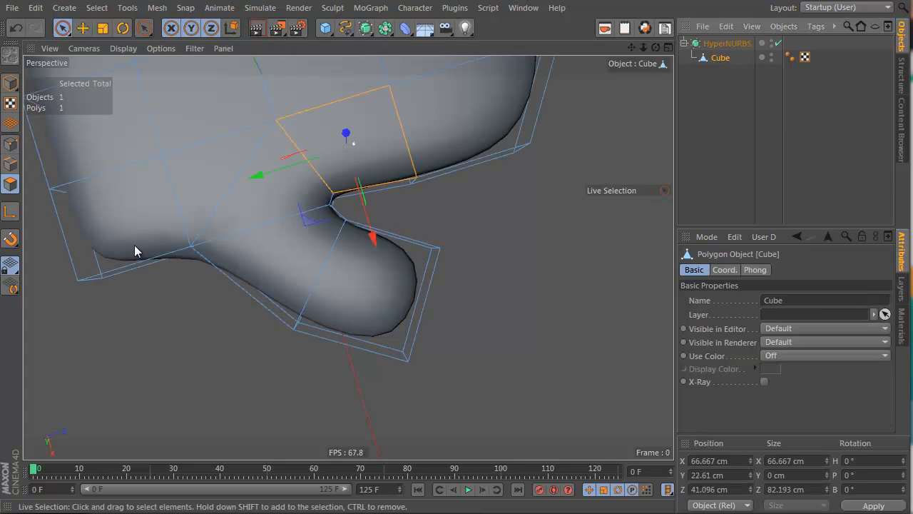
pyautogui.keyDown('alt'); pyautogui.moveTo(196, 211); pyautogui.dragTo(338, 299); pyautogui.keyUp('alt')
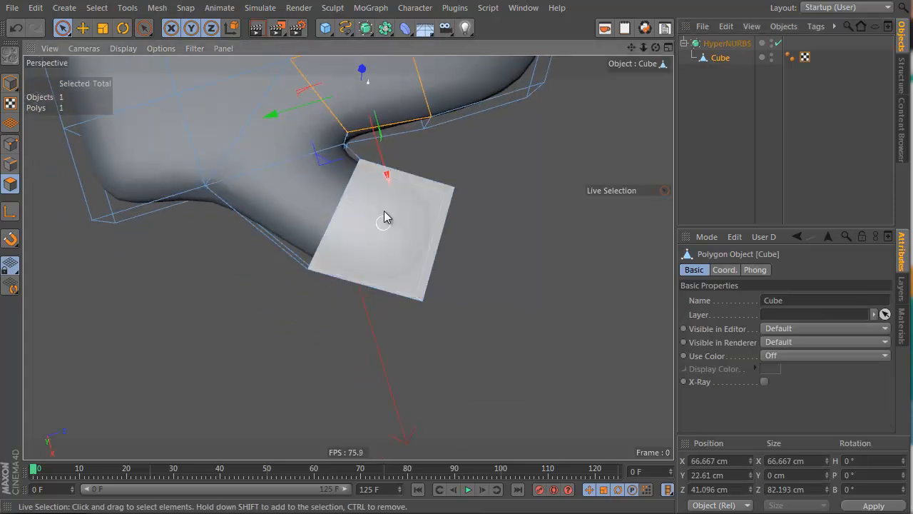
pyautogui.keyDown('alt'); pyautogui.moveTo(413, 291); pyautogui.dragTo(351, 309); pyautogui.keyUp('alt')
pyautogui.moveTo(353, 271); pyautogui.dragTo(349, 296)
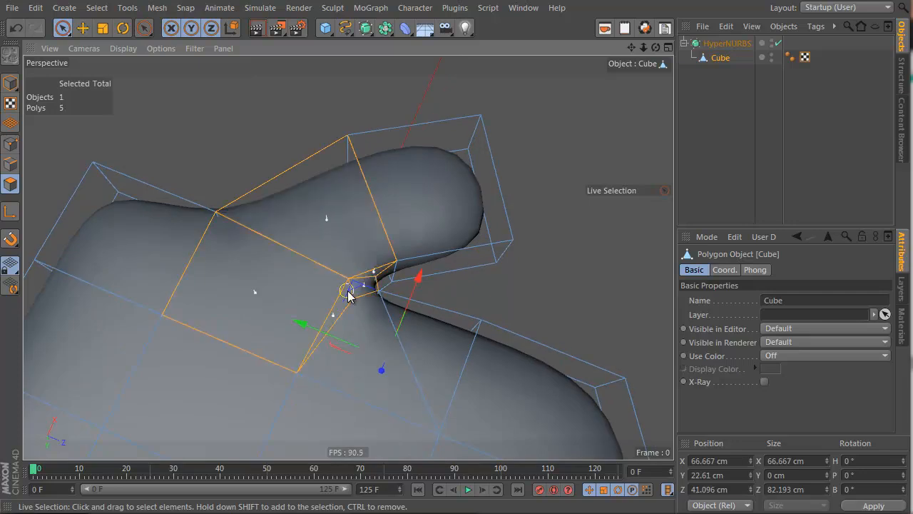
pyautogui.press('Delete')
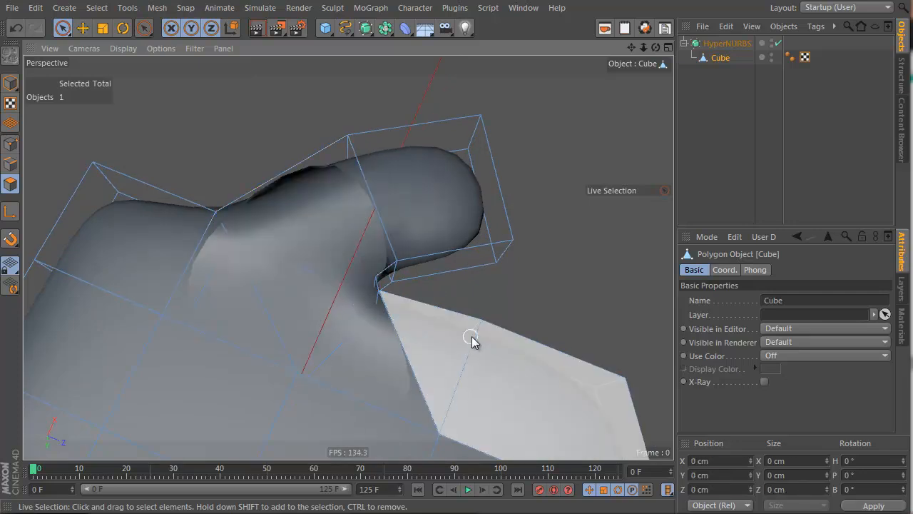
# Step: Create a four-point polygon on the underside linking the thumb's outer base point, the two gap points and the palm point
pyautogui.rightClick(333, 218)
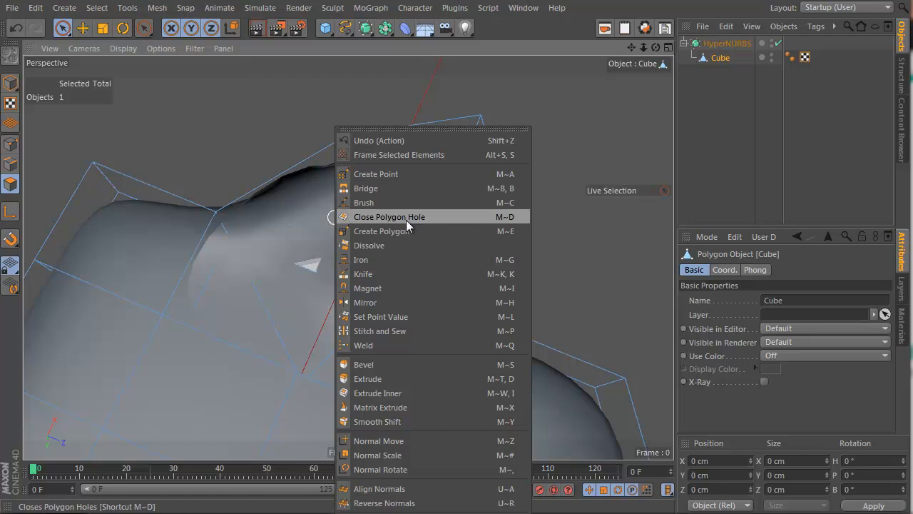
pyautogui.click(399, 231)
pyautogui.click(215, 212)
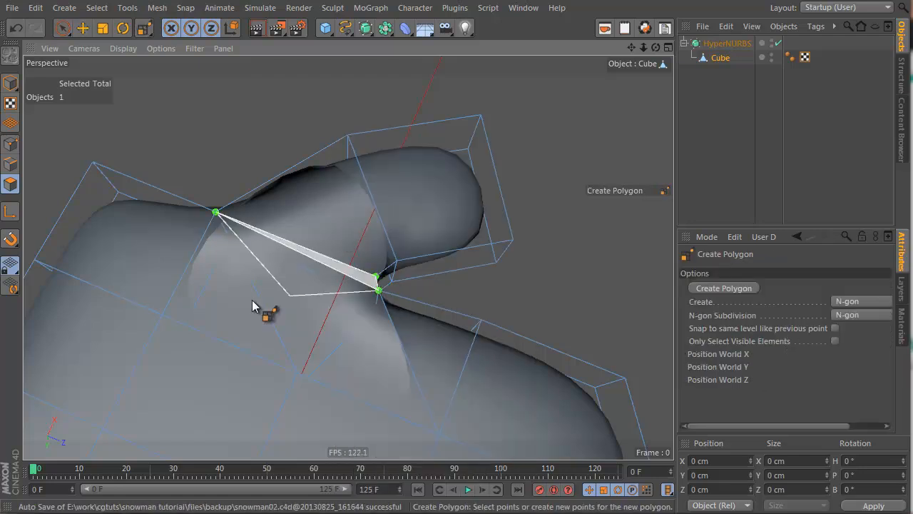
pyautogui.doubleClick(298, 372)
# Step: Try to fill the remaining underside holes beside the gap, at the thumb base and on the palm with three created polygons
pyautogui.keyDown('alt'); pyautogui.moveTo(314, 250); pyautogui.dragTo(371, 266); pyautogui.keyUp('alt')
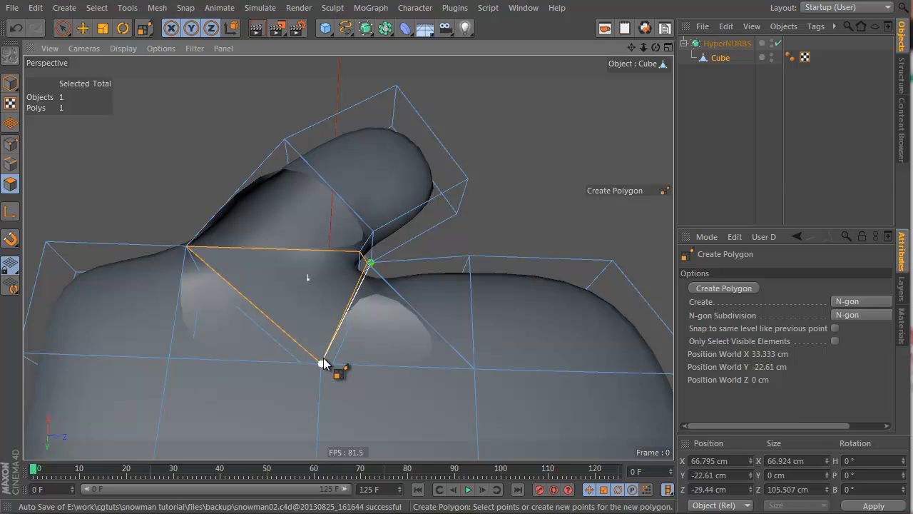
pyautogui.doubleClick(474, 369)
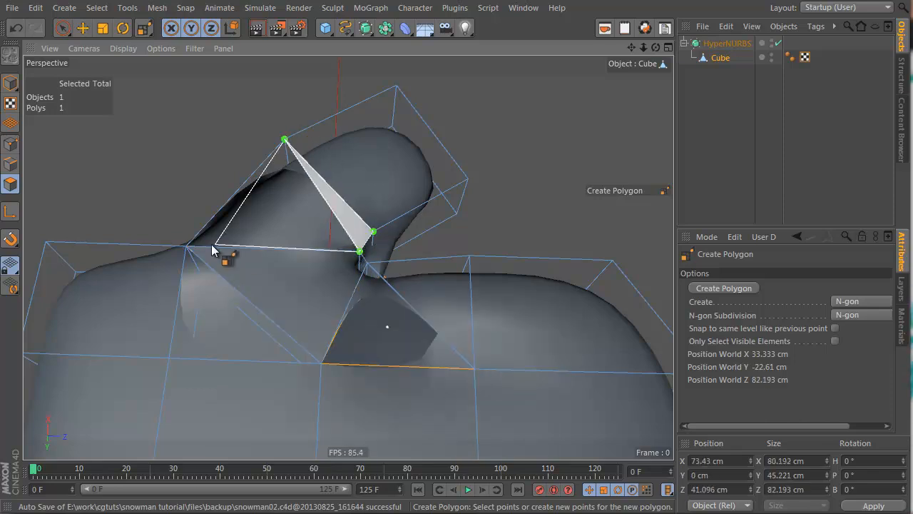
pyautogui.doubleClick(185, 247)
pyautogui.keyDown('alt'); pyautogui.moveTo(201, 272); pyautogui.dragTo(295, 264); pyautogui.keyUp('alt')
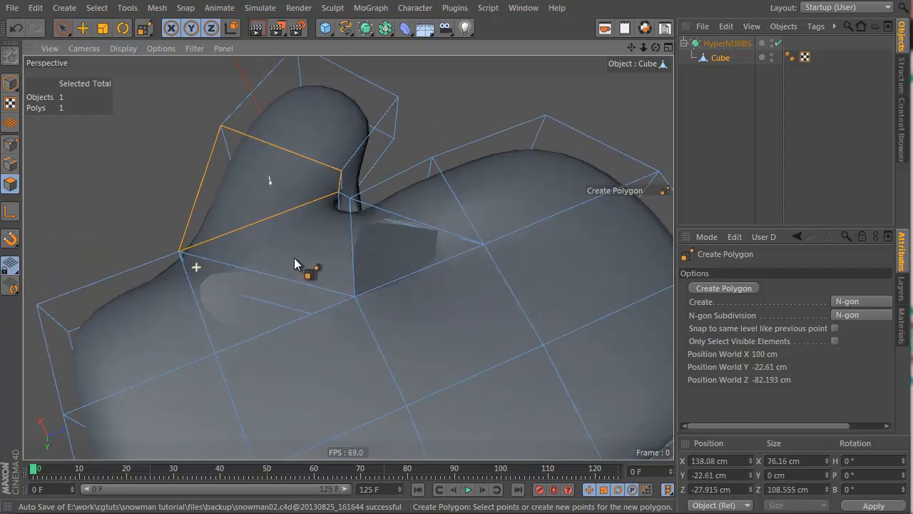
pyautogui.doubleClick(215, 348)
pyautogui.keyDown('alt'); pyautogui.moveTo(338, 236); pyautogui.dragTo(428, 225); pyautogui.keyUp('alt')
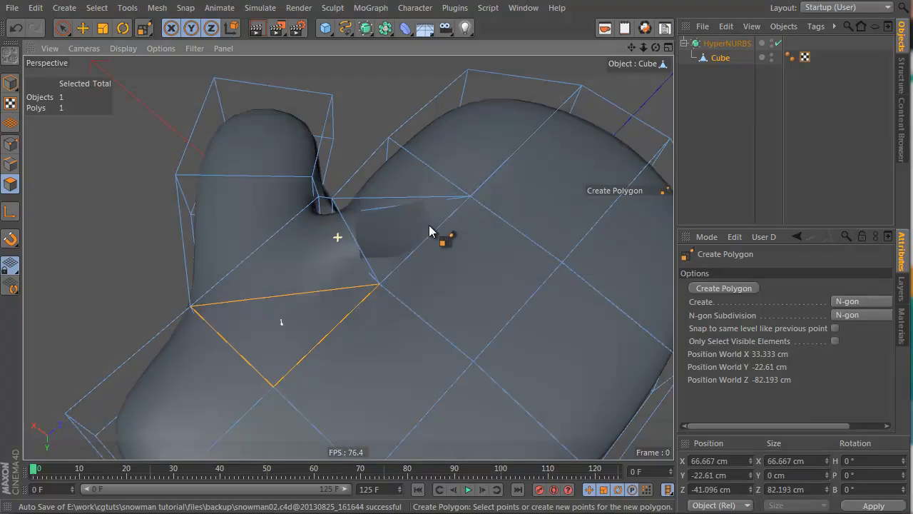
# Step: Undo the last three polygons created on the underside
pyautogui.scroll(5, 429, 225)
pyautogui.hotkey('ctrl', 'z')
pyautogui.hotkey('ctrl', 'z')
pyautogui.hotkey('ctrl', 'z')
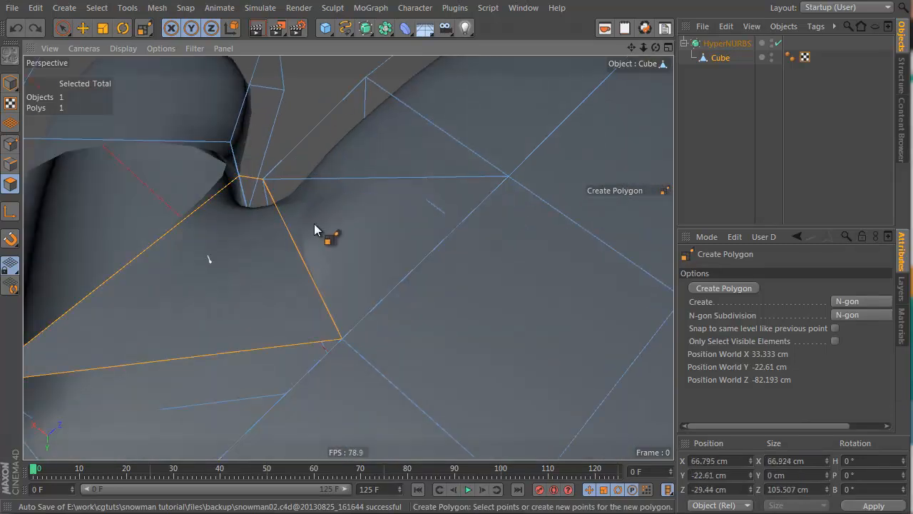
# Step: Fill the remaining underside holes at the thumb base, on the palm and beside the gap with Close Polygon Hole
pyautogui.keyDown('alt'); pyautogui.moveTo(380, 187); pyautogui.dragTo(432, 182); pyautogui.keyUp('alt')
pyautogui.rightClick(434, 182)
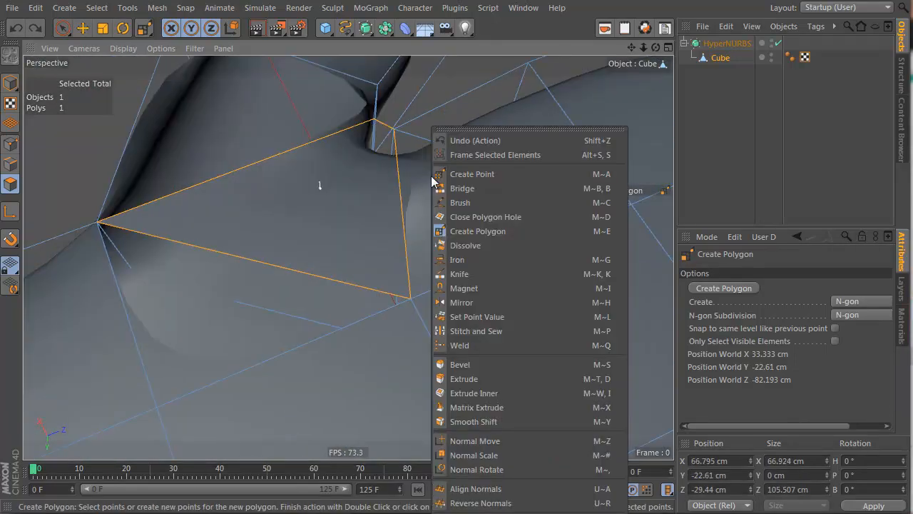
pyautogui.click(545, 230)
pyautogui.click(371, 97)
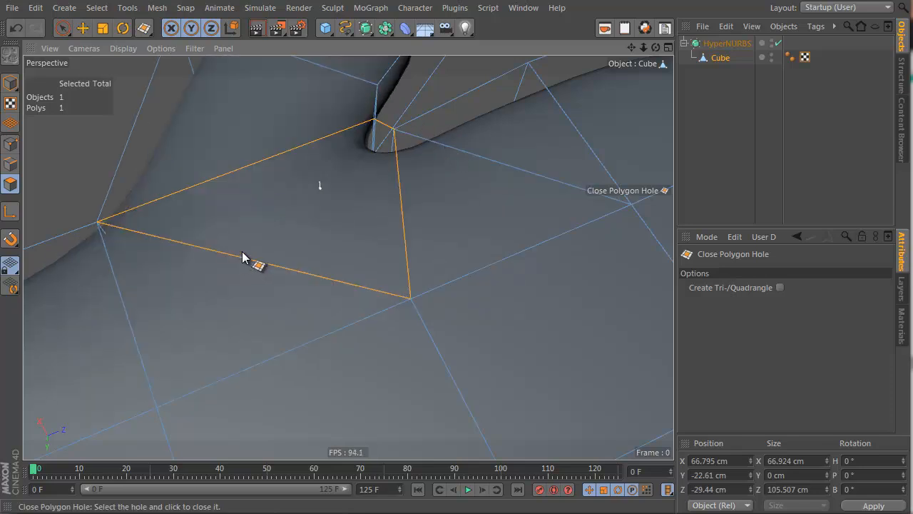
pyautogui.scroll(-4, 350, 267)
pyautogui.keyDown('alt'); pyautogui.moveTo(319, 199); pyautogui.dragTo(291, 278, button='middle'); pyautogui.keyUp('alt')
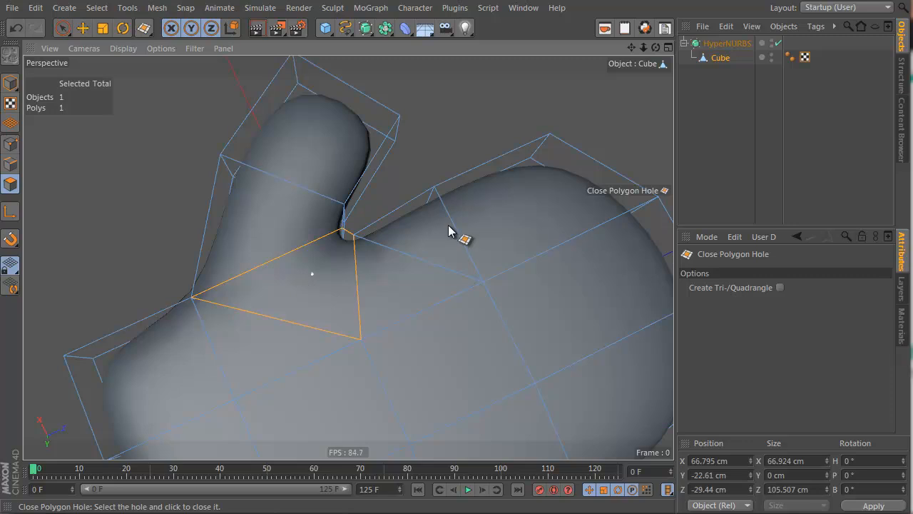
pyautogui.click(416, 243)
# Step: Select the two adjoining underside triangles on the body side of the gap and melt them into one polygon
pyautogui.press('space')
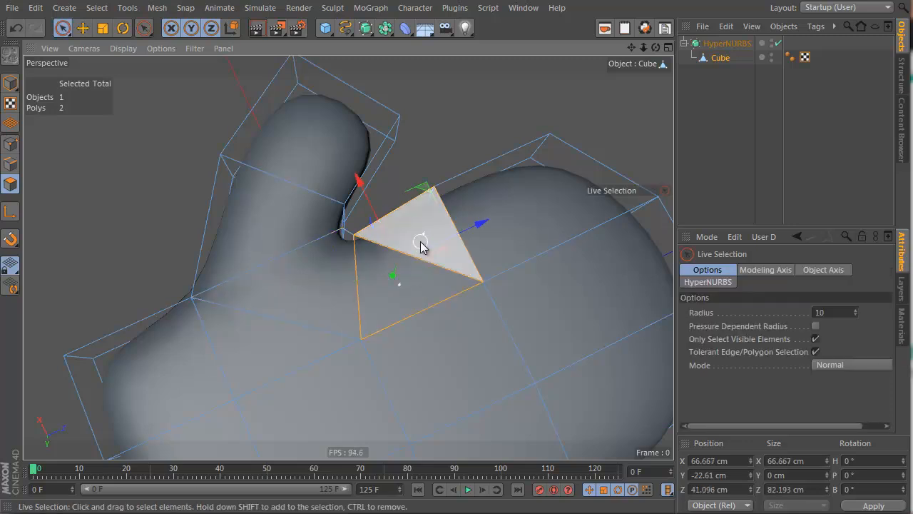
pyautogui.press('u')
pyautogui.press('z')
pyautogui.keyDown('alt'); pyautogui.moveTo(286, 321); pyautogui.dragTo(346, 341); pyautogui.keyUp('alt')
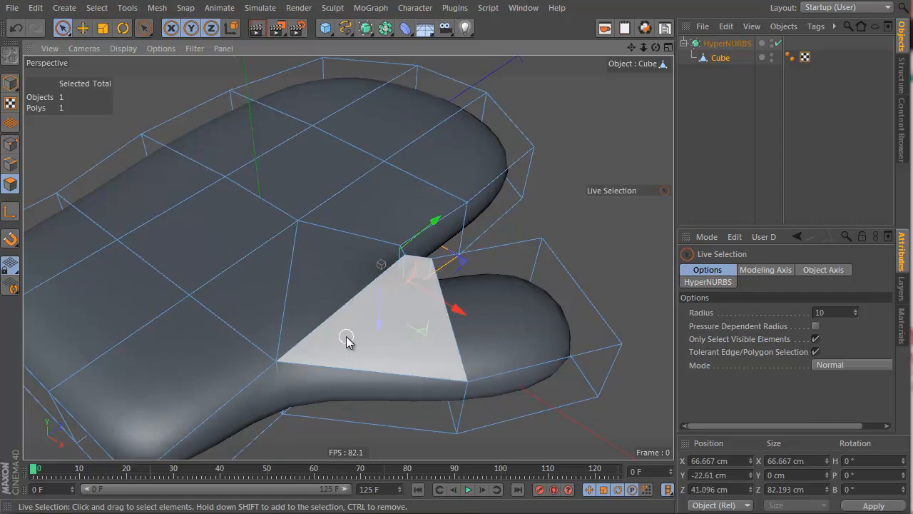
pyautogui.press('k')
pyautogui.click(731, 288)
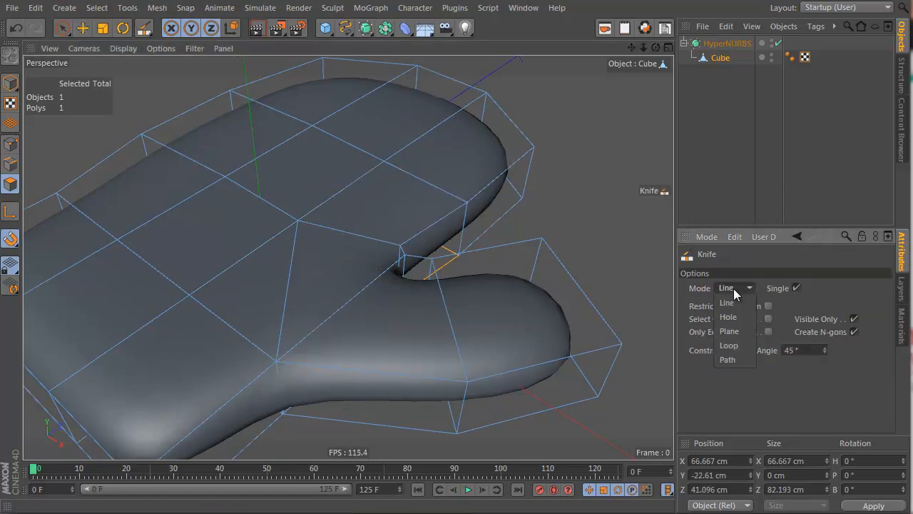
pyautogui.click(747, 345)
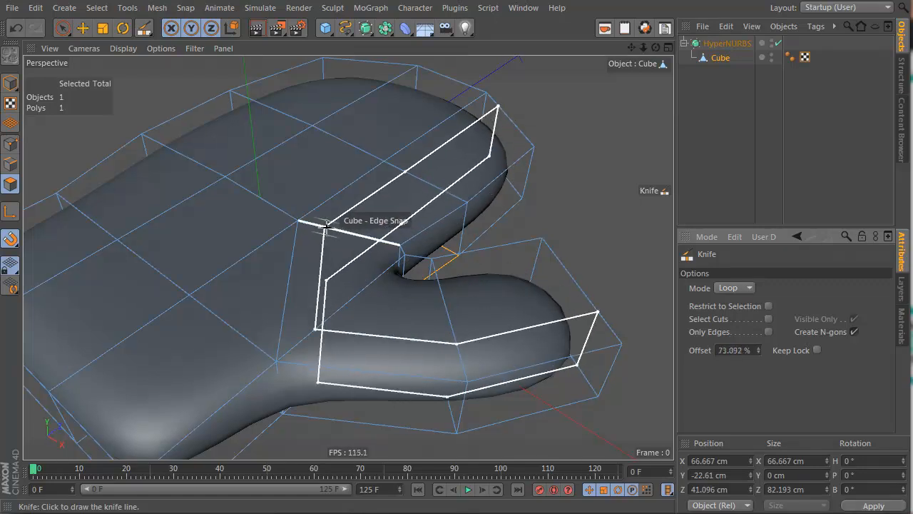
pyautogui.keyDown('alt'); pyautogui.moveTo(379, 207); pyautogui.dragTo(259, 304); pyautogui.keyUp('alt')
pyautogui.click(755, 77)
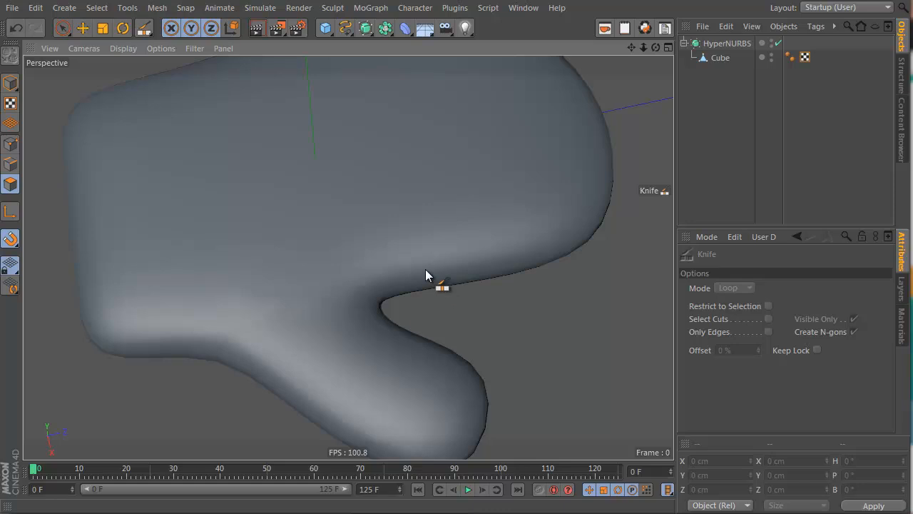
pyautogui.keyDown('alt'); pyautogui.moveTo(229, 226); pyautogui.dragTo(339, 224, button='middle'); pyautogui.keyUp('alt')
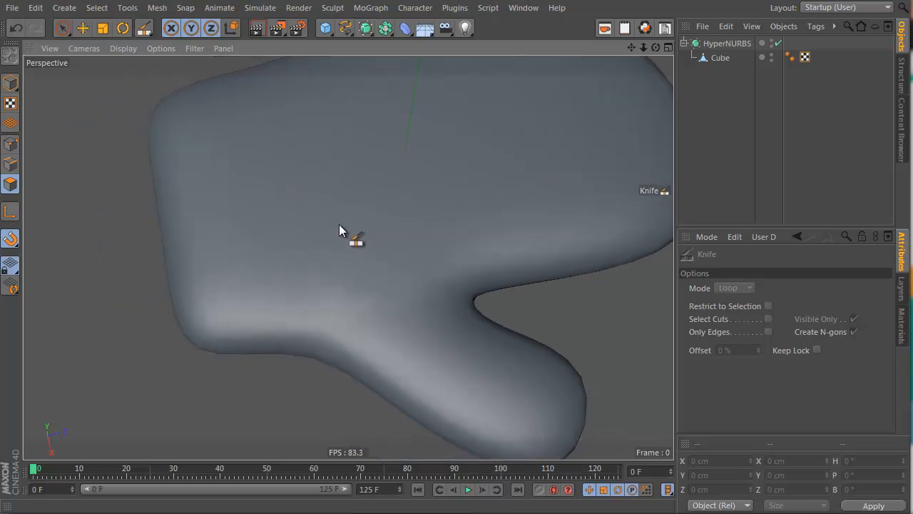
# Step: Loop-select the band of polygons around the mitten's wrist end and extrude it outward 18.3 cm to start a cuff
pyautogui.click(720, 58)
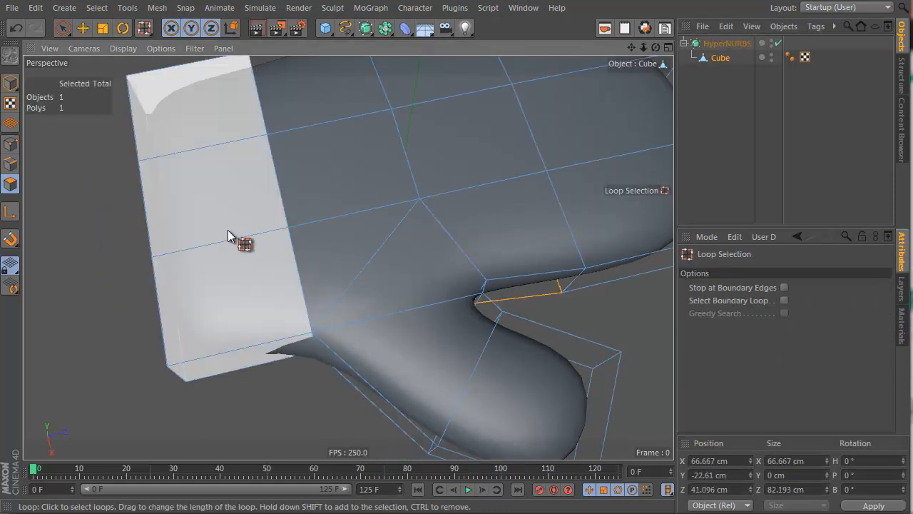
pyautogui.click(255, 318)
pyautogui.keyDown('alt'); pyautogui.moveTo(259, 330); pyautogui.dragTo(327, 220); pyautogui.keyUp('alt')
pyautogui.press('d')
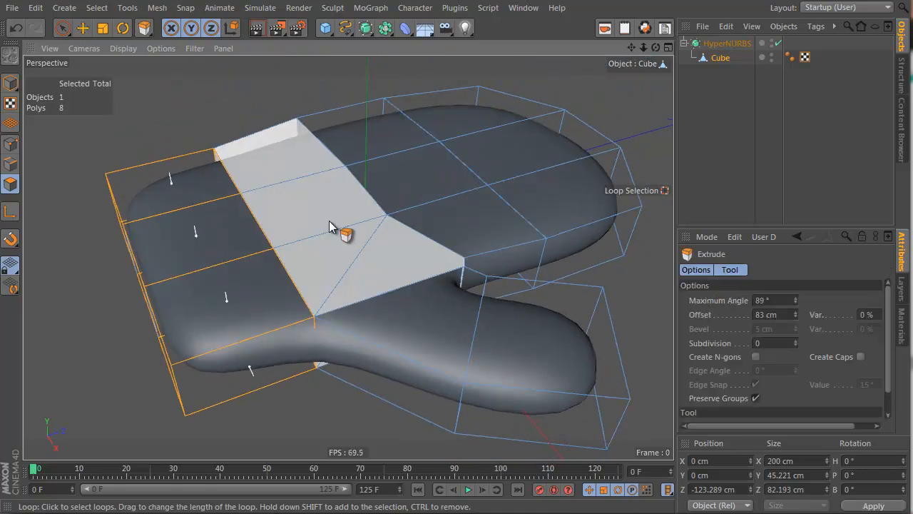
pyautogui.moveTo(311, 131); pyautogui.dragTo(618, 317)
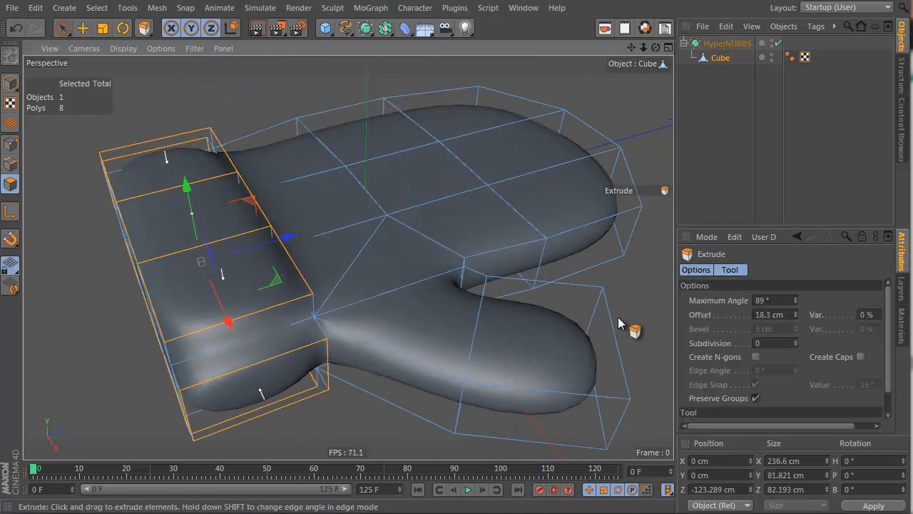
# Step: Set the cuff extrusion's Maximum Angle to 102° so its corner polygons extrude as one connected band
pyautogui.keyDown('alt'); pyautogui.moveTo(398, 283); pyautogui.dragTo(232, 231); pyautogui.keyUp('alt')
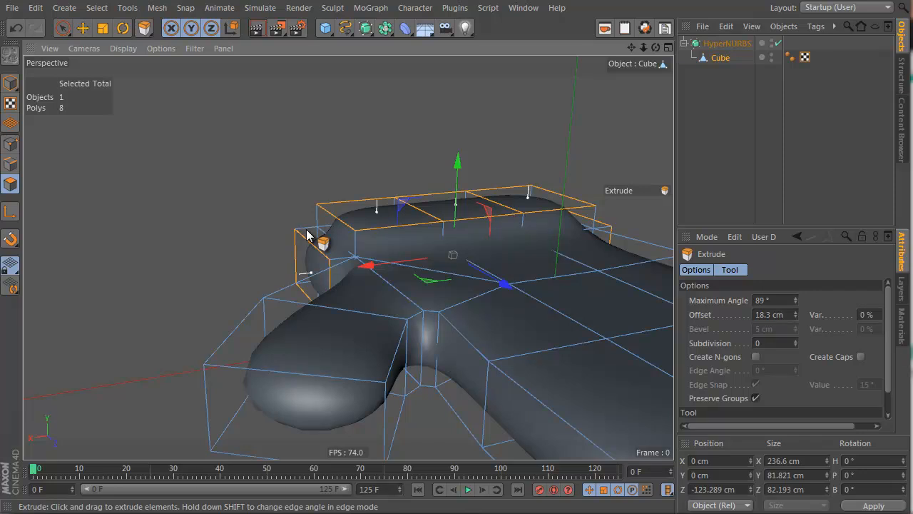
pyautogui.scroll(4, 317, 225)
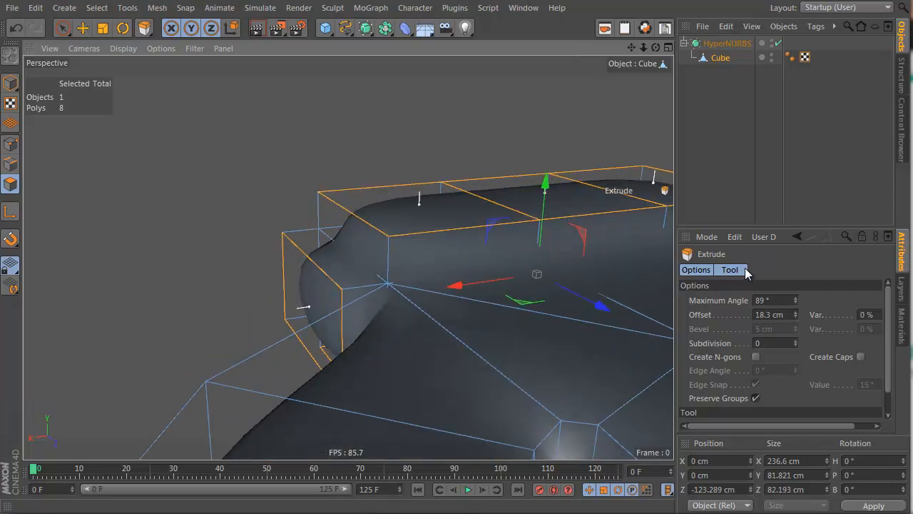
pyautogui.click(789, 299)
pyautogui.write('95')
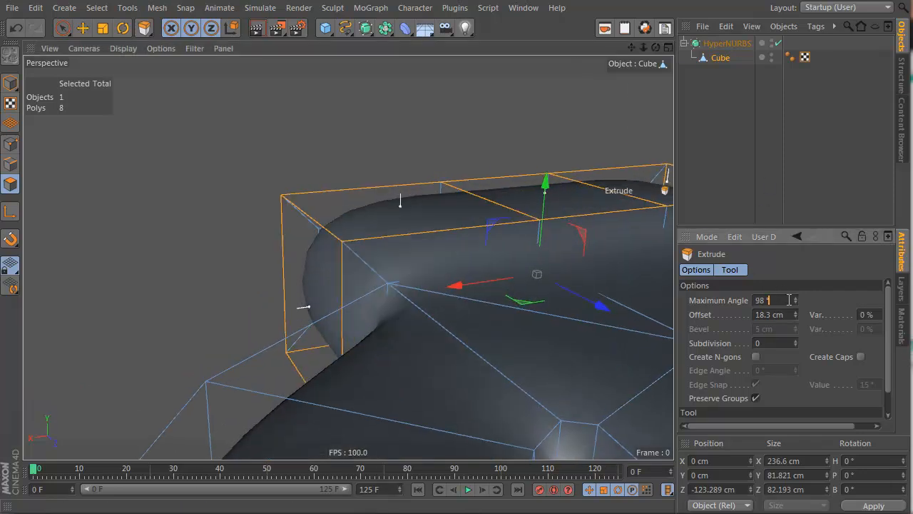
pyautogui.scroll(4, 789, 300)
pyautogui.keyDown('alt'); pyautogui.moveTo(383, 204); pyautogui.dragTo(534, 256); pyautogui.keyUp('alt')
pyautogui.keyDown('alt'); pyautogui.moveTo(551, 219); pyautogui.dragTo(357, 169); pyautogui.keyUp('alt')
pyautogui.scroll(3, 296, 187)
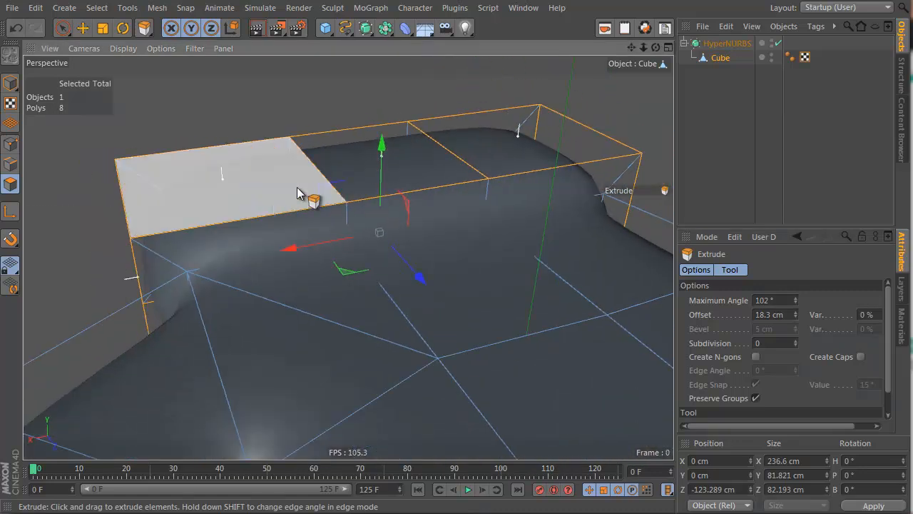
# Step: Extrude the cuff band outward another 15.1 cm and scale its outer faces along Z to about 55 cm
pyautogui.keyDown('alt'); pyautogui.moveTo(297, 187); pyautogui.dragTo(618, 317); pyautogui.keyUp('alt')
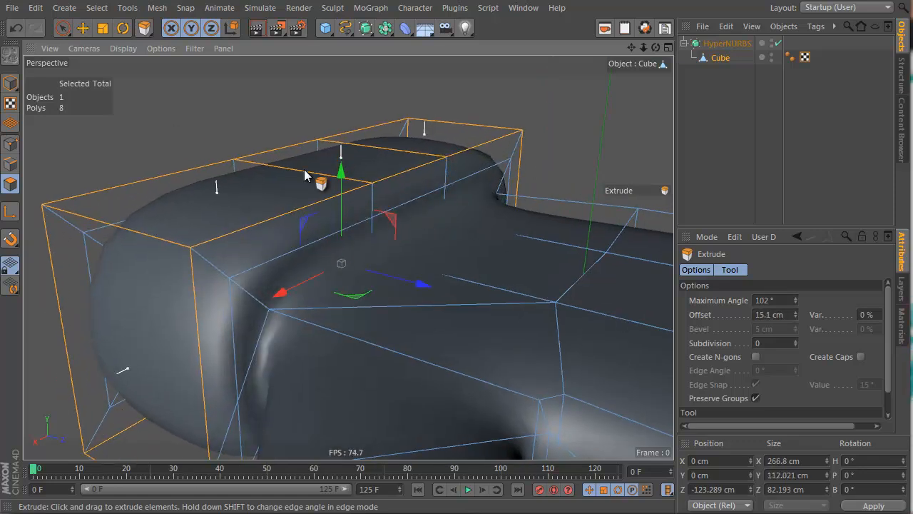
pyautogui.press('t')
pyautogui.moveTo(423, 283); pyautogui.dragTo(392, 275)
pyautogui.keyDown('alt'); pyautogui.moveTo(392, 275); pyautogui.dragTo(267, 358); pyautogui.keyUp('alt')
pyautogui.keyDown('alt'); pyautogui.moveTo(336, 283); pyautogui.dragTo(272, 307, button='right'); pyautogui.keyUp('alt')
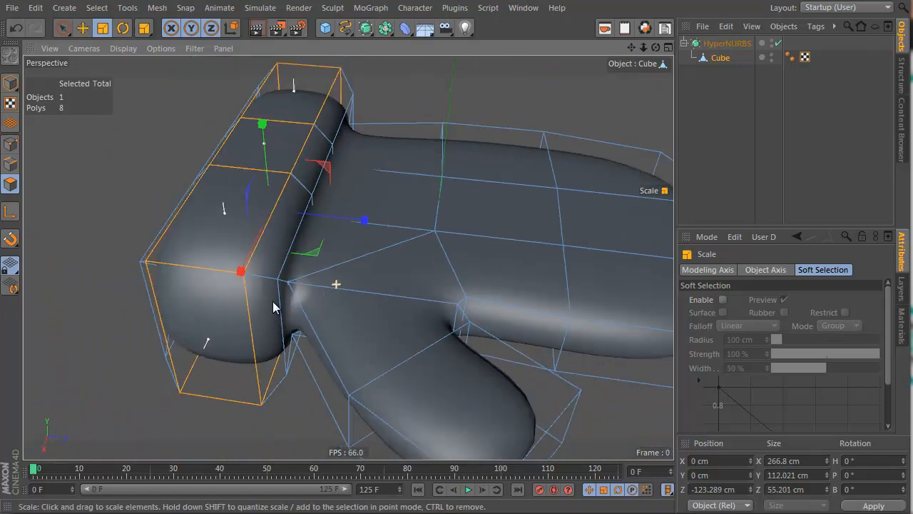
# Step: Select the three polygons on the cuff's open end and extrude them inward with an offset of -45.2 cm to hollow the opening
pyautogui.rightClick(274, 307)
pyautogui.click(521, 213)
pyautogui.keyDown('alt'); pyautogui.moveTo(520, 210); pyautogui.dragTo(464, 250); pyautogui.keyUp('alt')
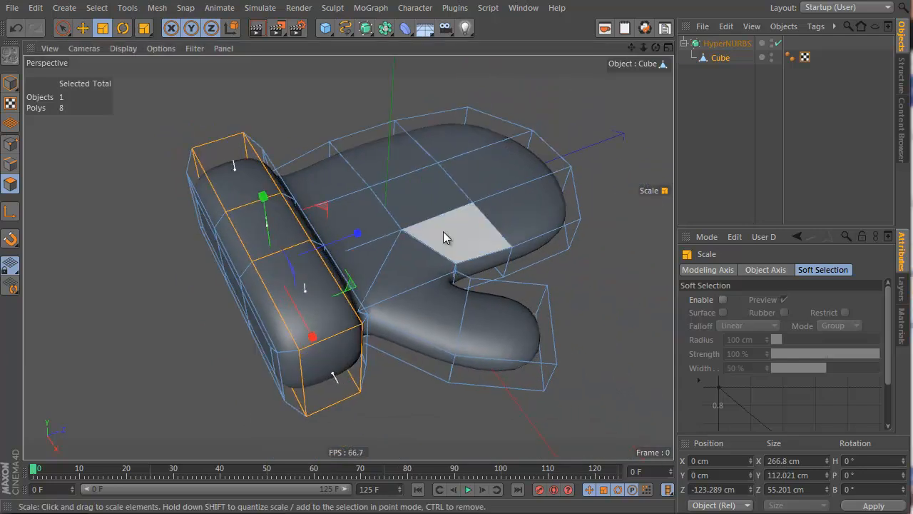
pyautogui.keyDown('alt'); pyautogui.moveTo(404, 254); pyautogui.dragTo(522, 175); pyautogui.keyUp('alt')
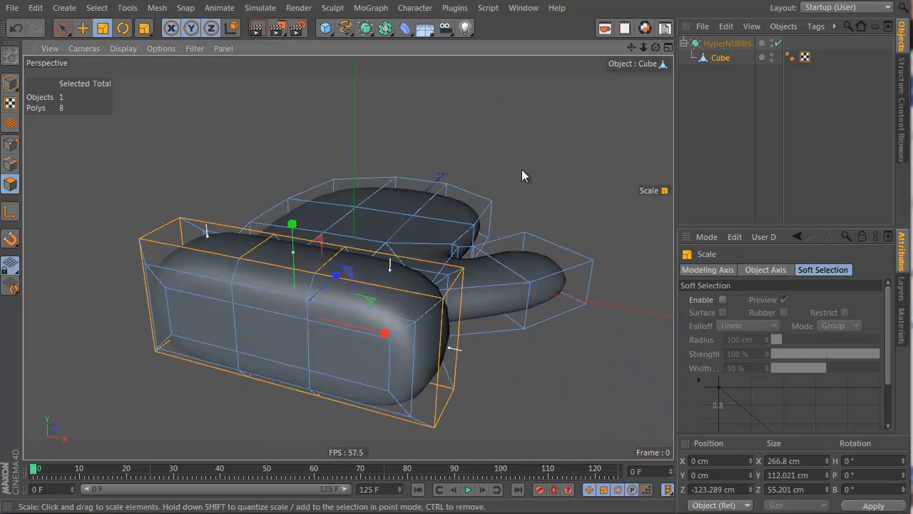
pyautogui.click(227, 323)
pyautogui.press('9')
pyautogui.moveTo(223, 327); pyautogui.dragTo(357, 340)
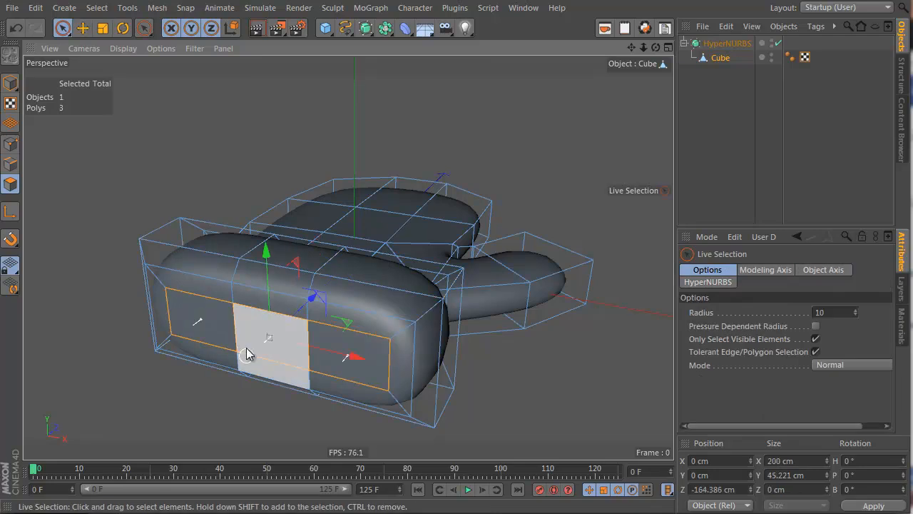
pyautogui.press('d')
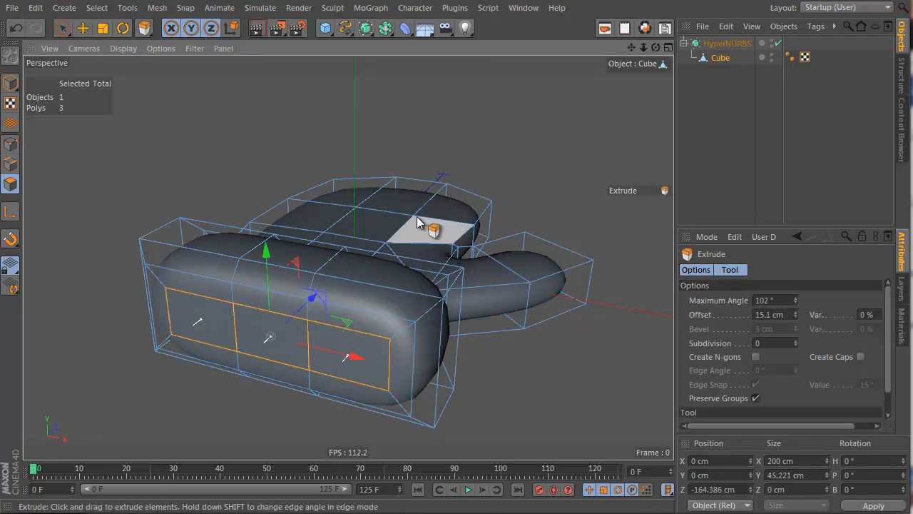
pyautogui.moveTo(419, 222); pyautogui.dragTo(618, 318)
pyautogui.keyDown('alt'); pyautogui.moveTo(339, 289); pyautogui.dragTo(503, 158); pyautogui.keyUp('alt')
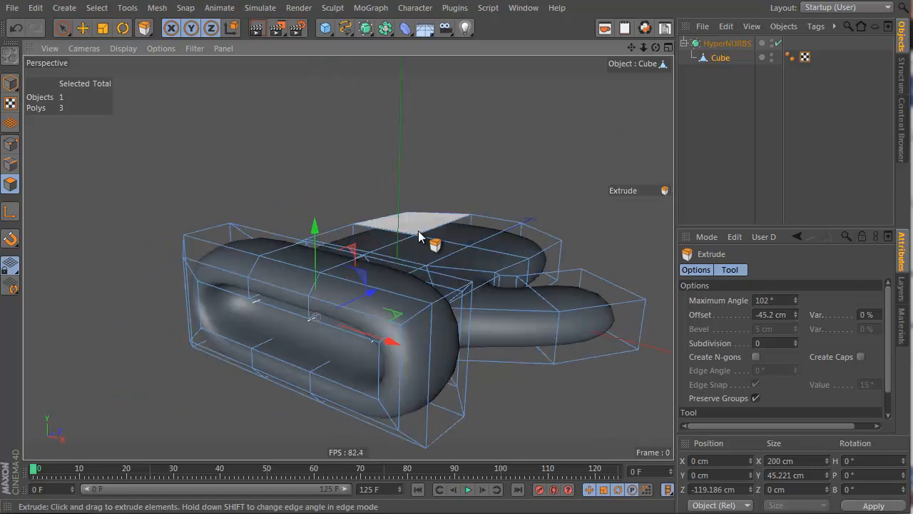
# Step: Select the central polygon on the mitten's upper side and raise it to about Y 43 cm
pyautogui.keyDown('alt'); pyautogui.moveTo(418, 230); pyautogui.dragTo(322, 277); pyautogui.keyUp('alt')
pyautogui.keyDown('alt'); pyautogui.moveTo(154, 209); pyautogui.dragTo(279, 192); pyautogui.keyUp('alt')
pyautogui.scroll(3, 371, 210)
pyautogui.keyDown('alt'); pyautogui.moveTo(371, 214); pyautogui.dragTo(300, 100); pyautogui.keyUp('alt')
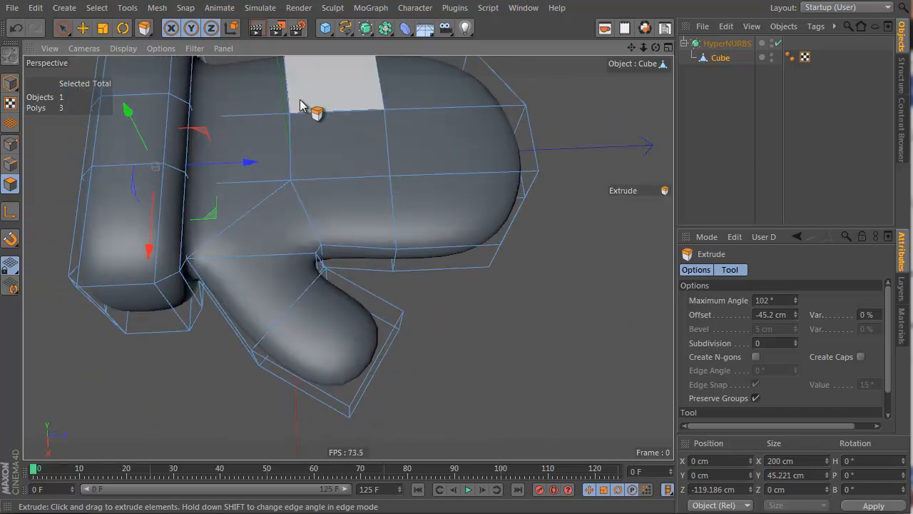
pyautogui.click(63, 28)
pyautogui.click(381, 159)
pyautogui.keyDown('alt'); pyautogui.moveTo(411, 236); pyautogui.dragTo(257, 122); pyautogui.keyUp('alt')
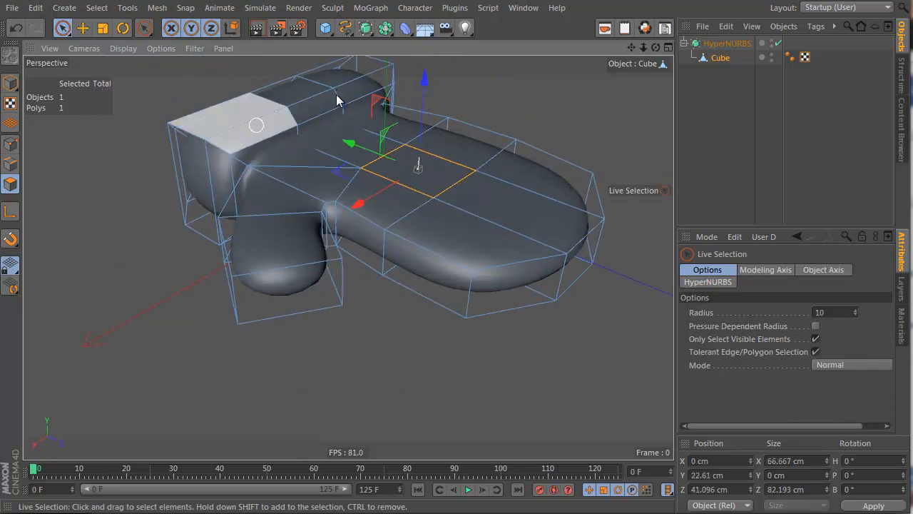
pyautogui.moveTo(424, 101); pyautogui.dragTo(426, 189)
# Step: Pull the matching central polygon on the mitten's underside outward to about Y -47 cm
pyautogui.keyDown('alt'); pyautogui.moveTo(428, 193); pyautogui.dragTo(416, 77); pyautogui.keyUp('alt')
pyautogui.keyDown('alt'); pyautogui.moveTo(484, 244); pyautogui.dragTo(483, 112); pyautogui.keyUp('alt')
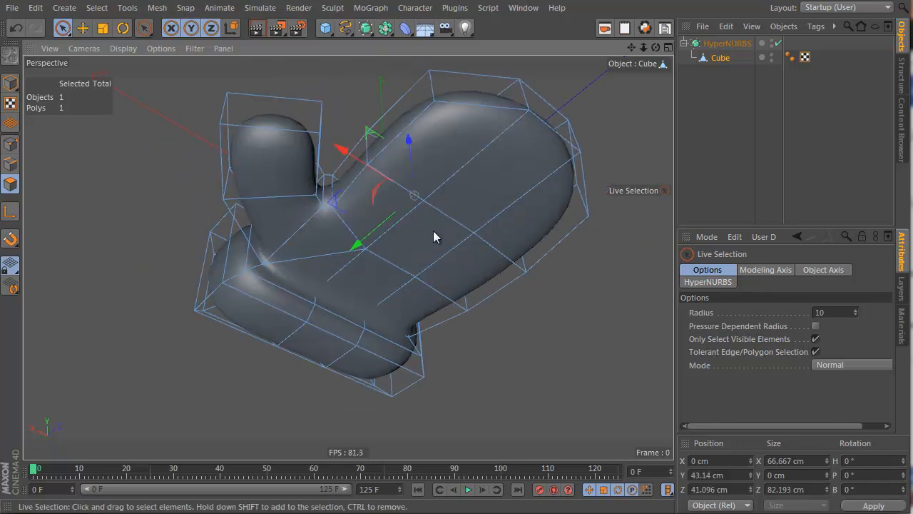
pyautogui.moveTo(434, 236); pyautogui.dragTo(338, 377)
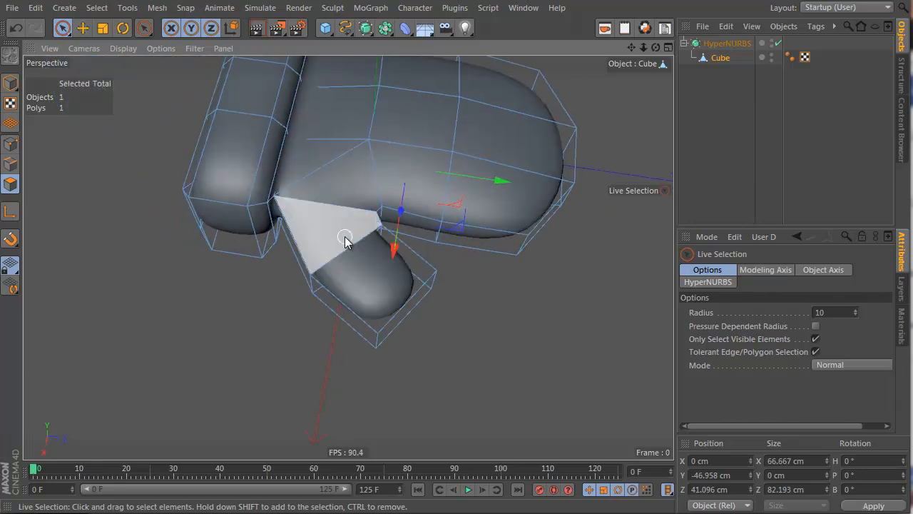
# Step: Move the upper and lower edges across the thumb base outward to about Y 38.8 cm and Y -37.5 cm
pyautogui.keyDown('alt'); pyautogui.moveTo(374, 285); pyautogui.dragTo(344, 185); pyautogui.keyUp('alt')
pyautogui.press('Return')
pyautogui.click(339, 259)
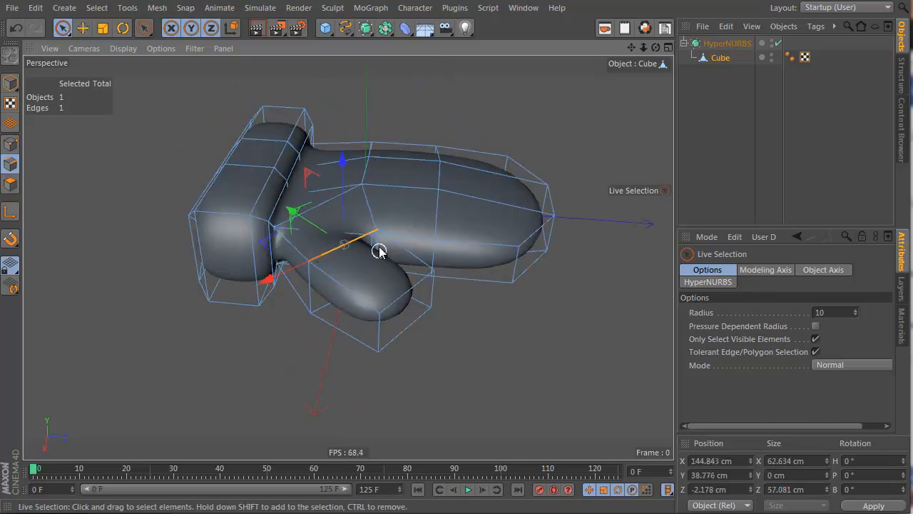
pyautogui.keyDown('alt'); pyautogui.moveTo(379, 250); pyautogui.dragTo(347, 356); pyautogui.keyUp('alt')
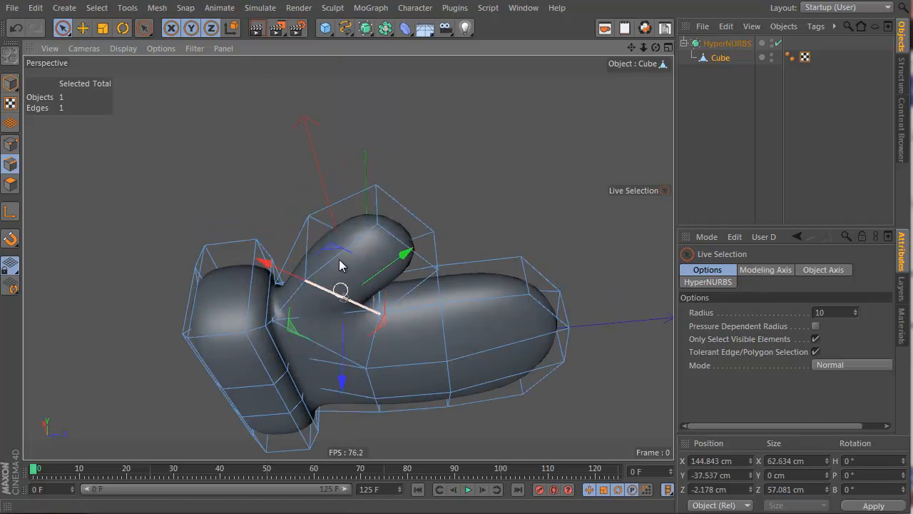
pyautogui.keyDown('alt'); pyautogui.moveTo(339, 265); pyautogui.dragTo(344, 252); pyautogui.keyUp('alt')
# Step: Select the cuff's four outer corner edges, scale them to about 91%, and reduce their Y size to about 94 cm
pyautogui.keyDown('alt'); pyautogui.moveTo(399, 148); pyautogui.dragTo(141, 203); pyautogui.keyUp('alt')
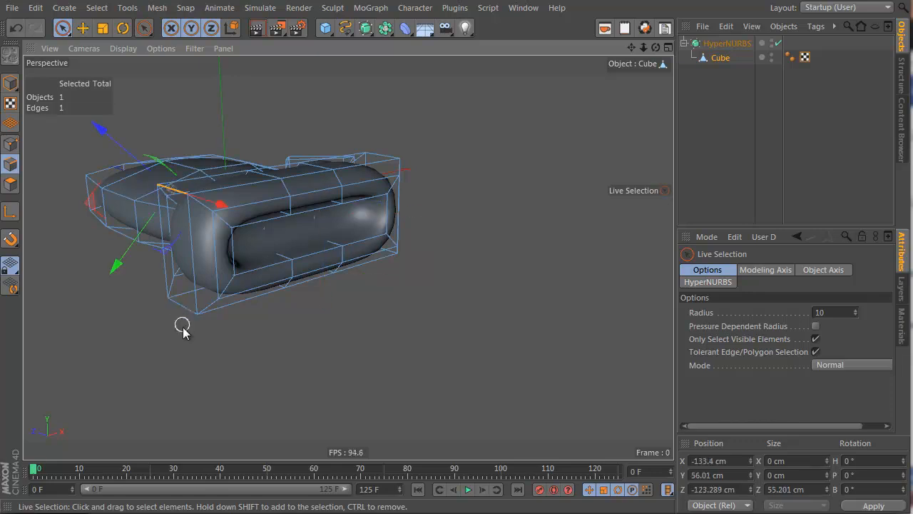
pyautogui.keyDown('alt'); pyautogui.moveTo(182, 312); pyautogui.dragTo(471, 288); pyautogui.keyUp('alt')
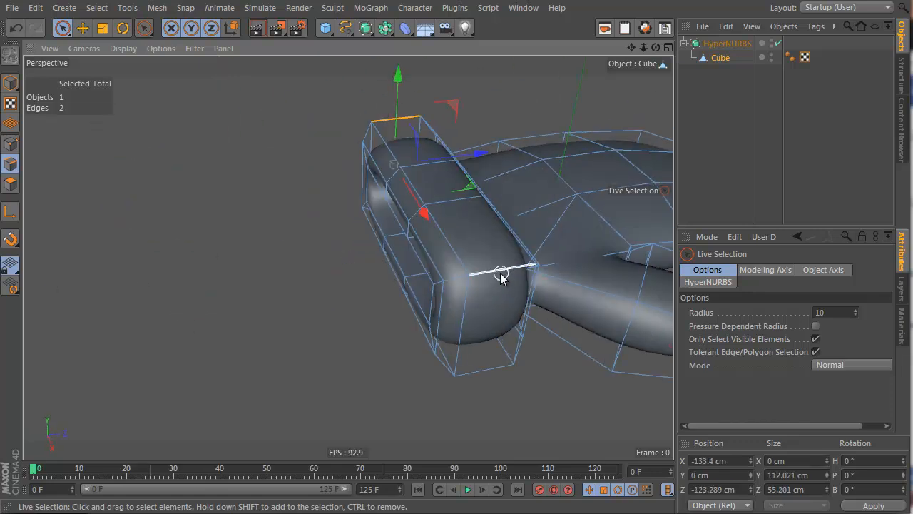
pyautogui.keyDown('shift'); pyautogui.click(491, 370); pyautogui.keyUp('shift')
pyautogui.press('t')
pyautogui.moveTo(557, 168); pyautogui.dragTo(517, 176)
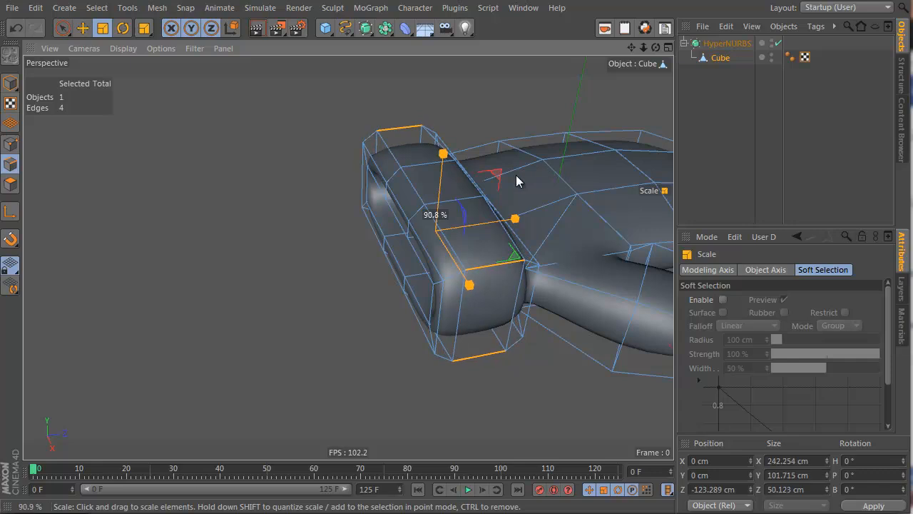
pyautogui.keyDown('alt'); pyautogui.moveTo(417, 242); pyautogui.dragTo(570, 163); pyautogui.keyUp('alt')
pyautogui.moveTo(375, 170); pyautogui.dragTo(372, 178)
# Step: Deselect the mesh to examine the smoothed cuff and mitten from several sides, and reselect the Cube
pyautogui.keyDown('alt'); pyautogui.moveTo(502, 208); pyautogui.dragTo(113, 335); pyautogui.keyUp('alt')
pyautogui.keyDown('alt'); pyautogui.moveTo(384, 151); pyautogui.dragTo(347, 253, button='middle'); pyautogui.keyUp('alt')
pyautogui.click(714, 133)
pyautogui.keyDown('alt'); pyautogui.moveTo(408, 237); pyautogui.dragTo(336, 277); pyautogui.keyUp('alt')
pyautogui.keyDown('alt'); pyautogui.moveTo(336, 277); pyautogui.dragTo(460, 236, button='right'); pyautogui.keyUp('alt')
pyautogui.keyDown('alt'); pyautogui.moveTo(460, 236); pyautogui.dragTo(518, 216); pyautogui.keyUp('alt')
pyautogui.click(724, 58)
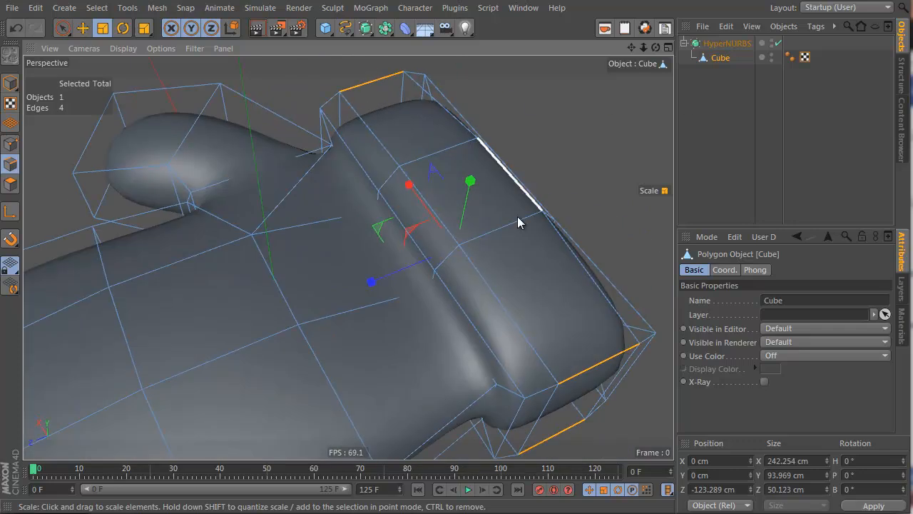
# Step: Move the two side edges at the wrist beneath the cuff inward, to about X -82 cm and X 81 cm on the thumb side
pyautogui.click(490, 405)
pyautogui.press('e')
pyautogui.keyDown('alt'); pyautogui.moveTo(488, 411); pyautogui.dragTo(405, 401); pyautogui.keyUp('alt')
pyautogui.keyDown('alt'); pyautogui.moveTo(270, 88); pyautogui.dragTo(582, 269); pyautogui.keyUp('alt')
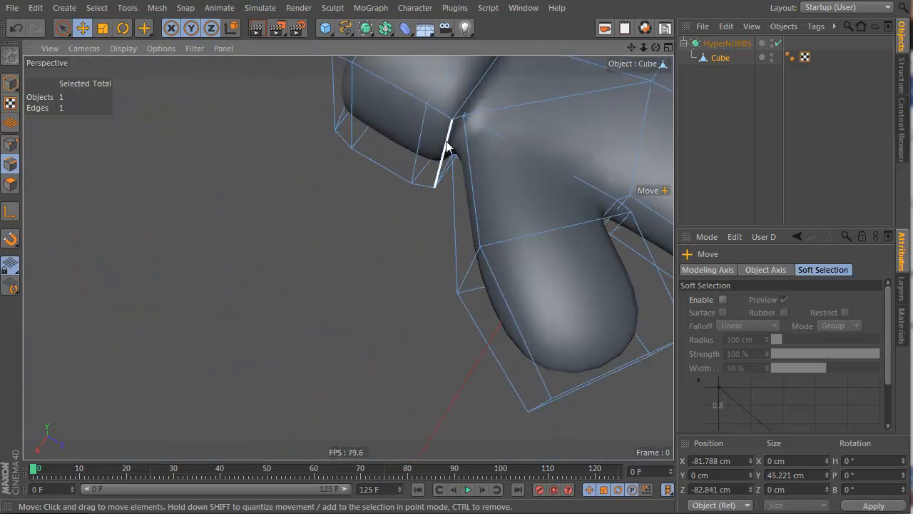
pyautogui.keyDown('alt'); pyautogui.moveTo(532, 125); pyautogui.dragTo(378, 179); pyautogui.keyUp('alt')
pyautogui.keyDown('alt'); pyautogui.moveTo(378, 179); pyautogui.dragTo(513, 196); pyautogui.keyUp('alt')
pyautogui.keyDown('alt'); pyautogui.moveTo(348, 258); pyautogui.dragTo(435, 168); pyautogui.keyUp('alt')
pyautogui.keyDown('alt'); pyautogui.moveTo(422, 175); pyautogui.dragTo(480, 142); pyautogui.keyUp('alt')
pyautogui.keyDown('alt'); pyautogui.moveTo(455, 149); pyautogui.dragTo(398, 183, button='middle'); pyautogui.keyUp('alt')
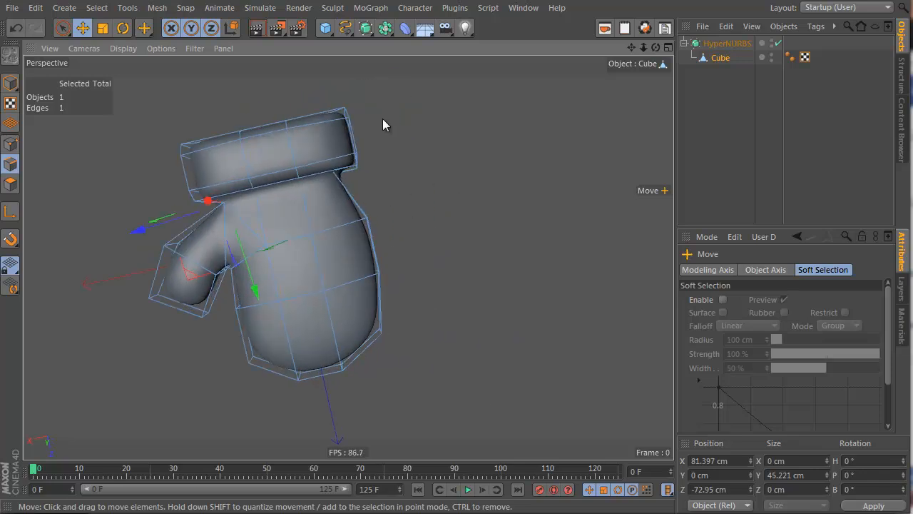
# Step: Select the twelve points at the cuff end opposite the thumb and move them inward to about X -97 cm
pyautogui.press('Return')
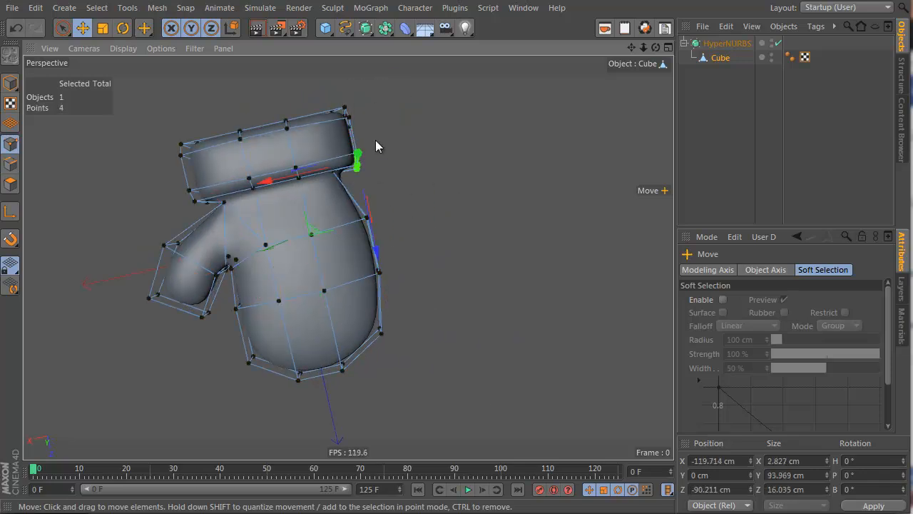
pyautogui.keyDown('alt'); pyautogui.moveTo(375, 140); pyautogui.dragTo(431, 137); pyautogui.keyUp('alt')
pyautogui.moveTo(453, 104); pyautogui.dragTo(414, 167)
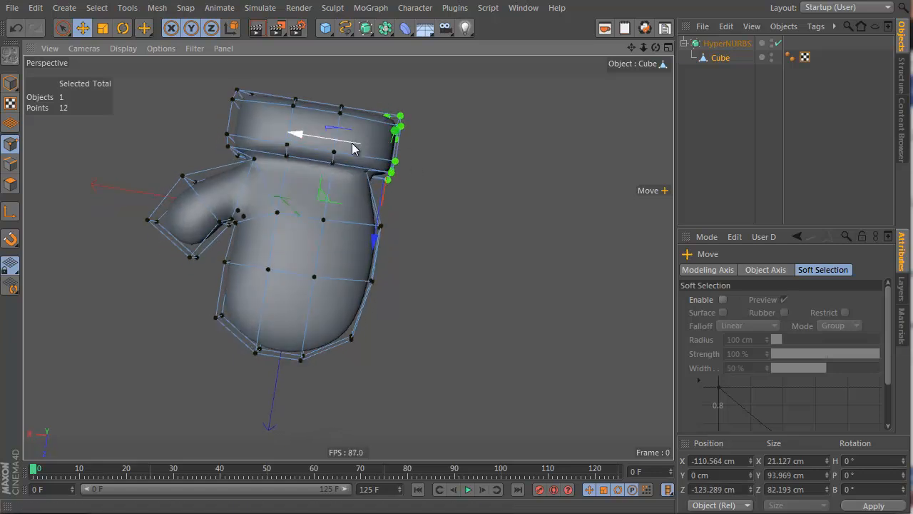
pyautogui.moveTo(352, 149); pyautogui.dragTo(347, 147)
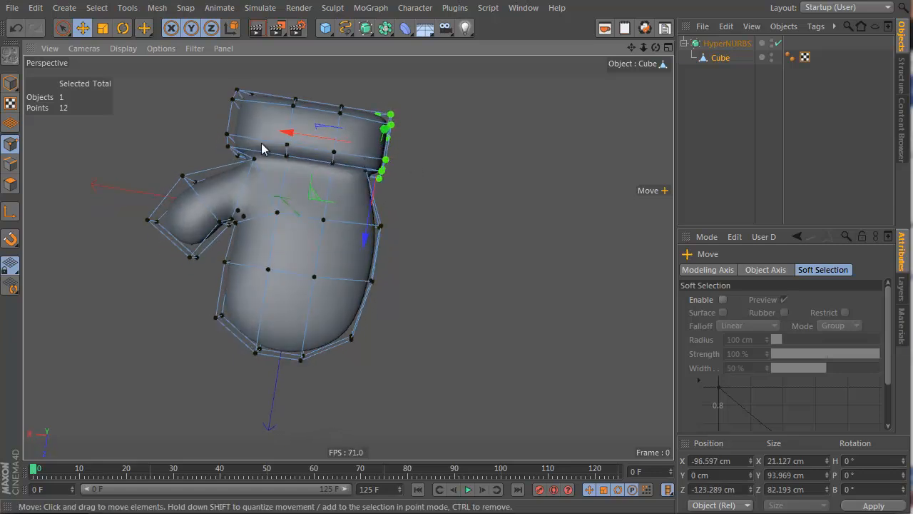
# Step: Move the twelve cuff points on the thumb side inward to about X 105 cm and rotate them to slant that end
pyautogui.keyDown('alt'); pyautogui.moveTo(262, 148); pyautogui.dragTo(187, 137); pyautogui.keyUp('alt')
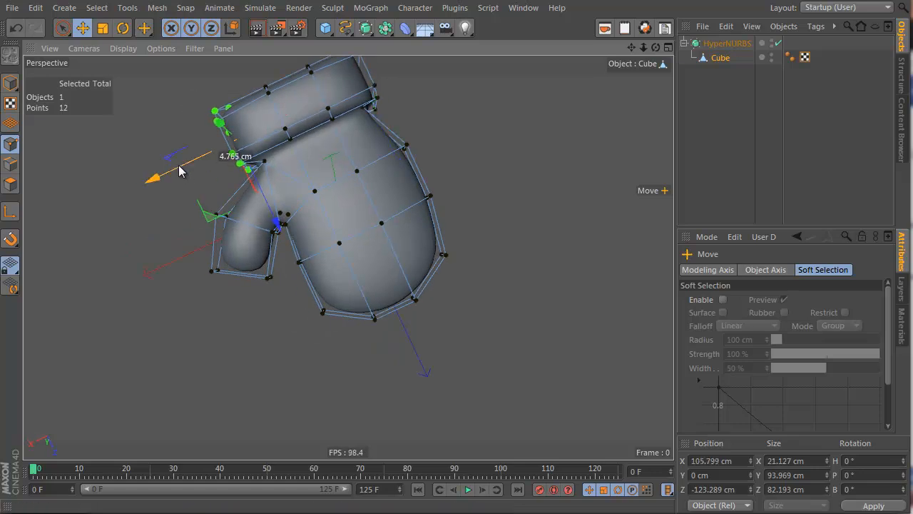
pyautogui.press('r')
pyautogui.moveTo(237, 199); pyautogui.dragTo(239, 200)
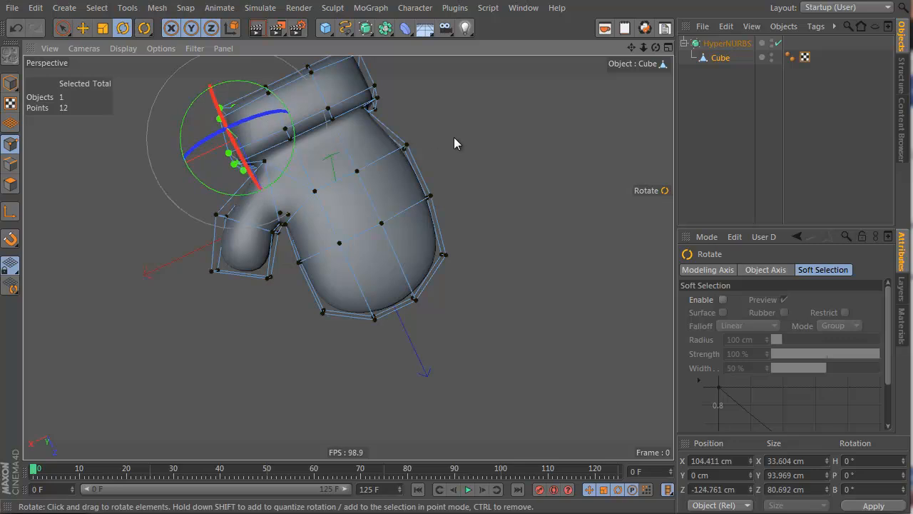
# Step: Select the six outer-rim points at the cuff end opposite the thumb and move them inward to about X -85 cm
pyautogui.click(454, 143)
pyautogui.keyDown('alt'); pyautogui.moveTo(421, 139); pyautogui.dragTo(407, 254); pyautogui.keyUp('alt')
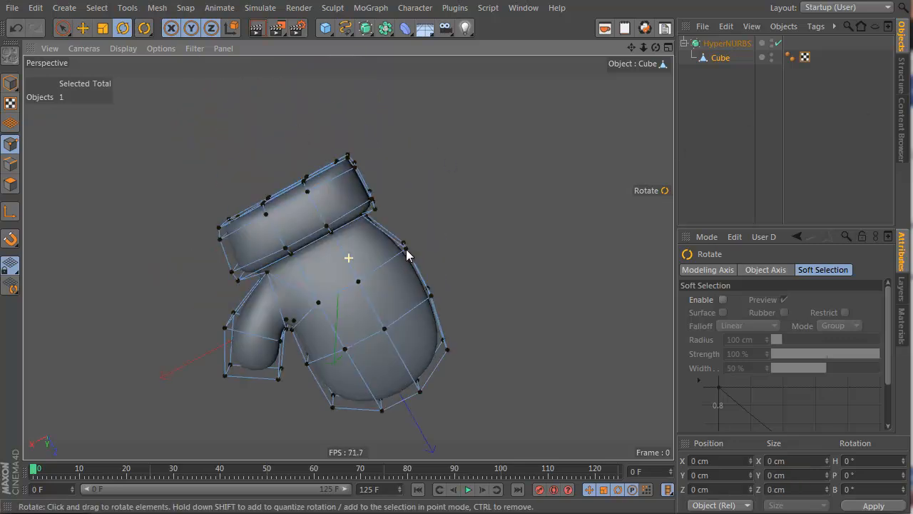
pyautogui.click(348, 158)
pyautogui.press('e')
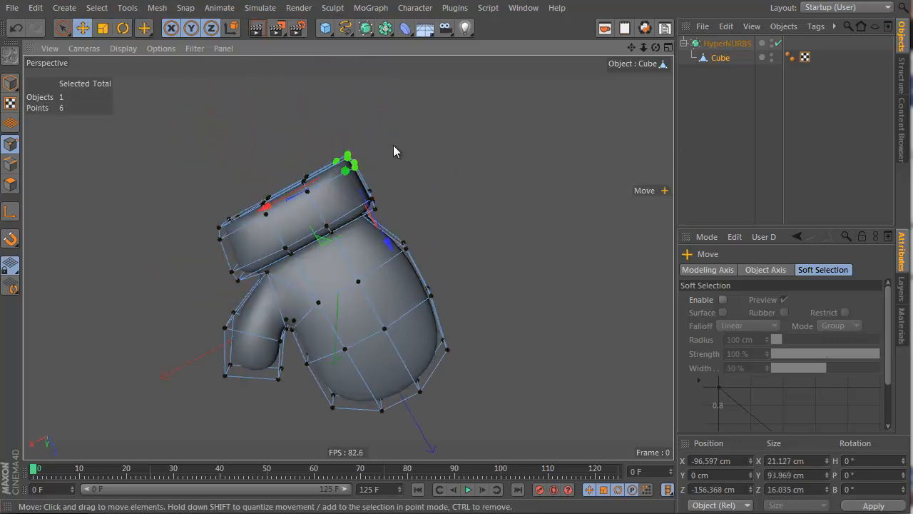
pyautogui.click(304, 182)
pyautogui.moveTo(386, 184); pyautogui.dragTo(220, 200)
# Step: Deselect the mesh to examine the slanted ends of the smoothed cuff, and reselect the Cube
pyautogui.click(743, 127)
pyautogui.keyDown('alt'); pyautogui.moveTo(221, 200); pyautogui.dragTo(322, 266, button='right'); pyautogui.keyUp('alt')
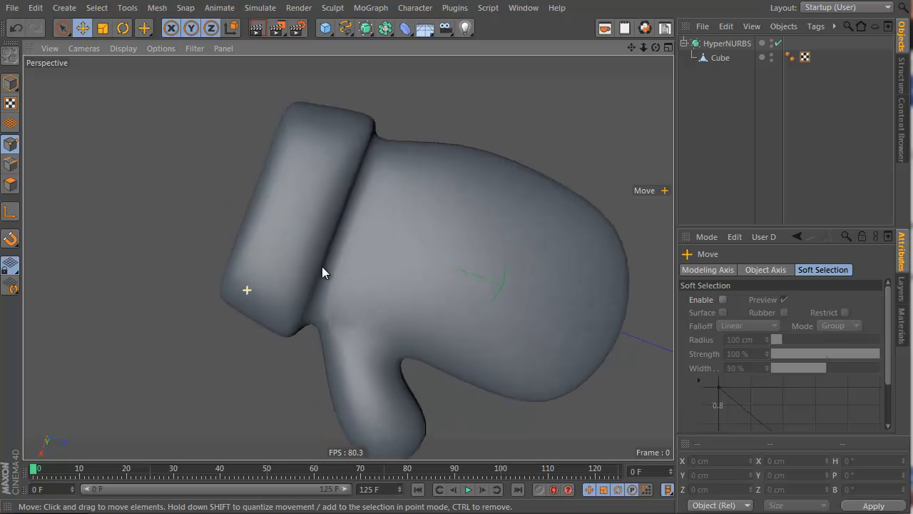
pyautogui.keyDown('alt'); pyautogui.moveTo(322, 266); pyautogui.dragTo(342, 300); pyautogui.keyUp('alt')
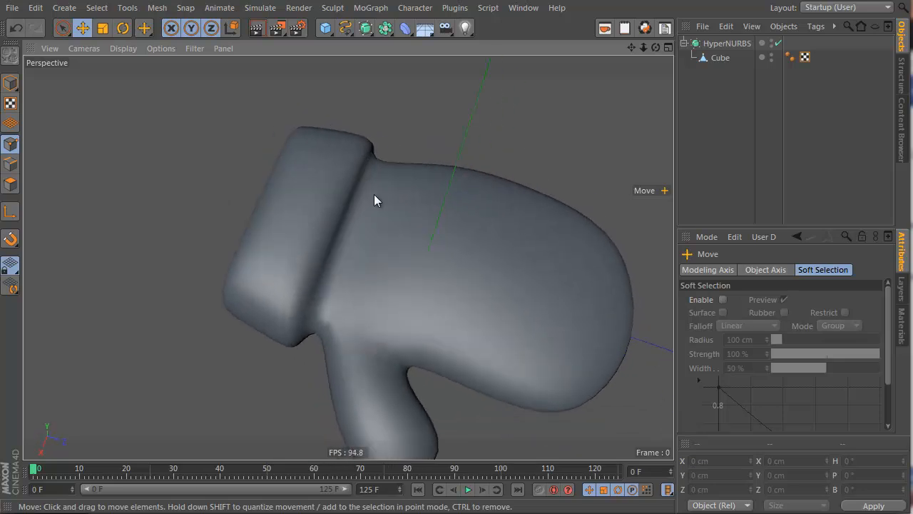
pyautogui.click(719, 58)
pyautogui.keyDown('alt'); pyautogui.moveTo(316, 261); pyautogui.dragTo(356, 214); pyautogui.keyUp('alt')
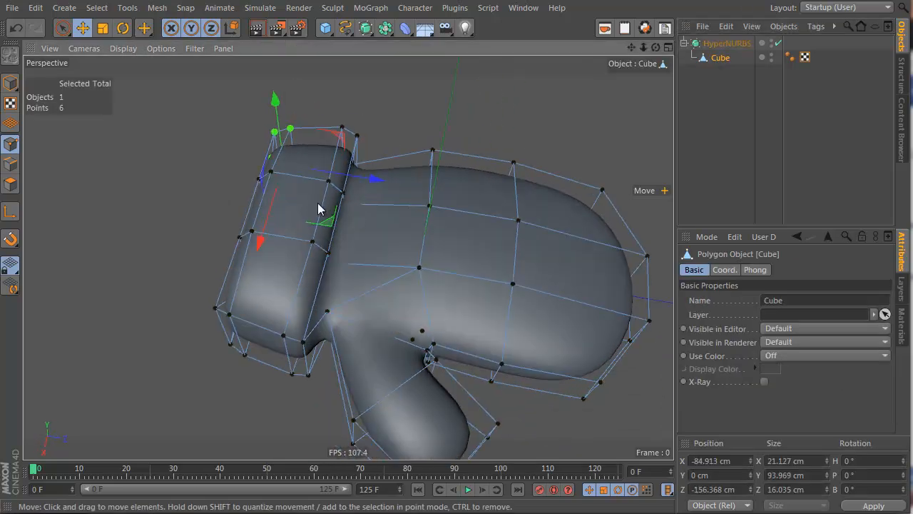
# Step: Loop-select the polygon band around the outside of the cuff and grow the selection by one ring on each side
pyautogui.press('u')
pyautogui.press('l')
pyautogui.click(10, 184)
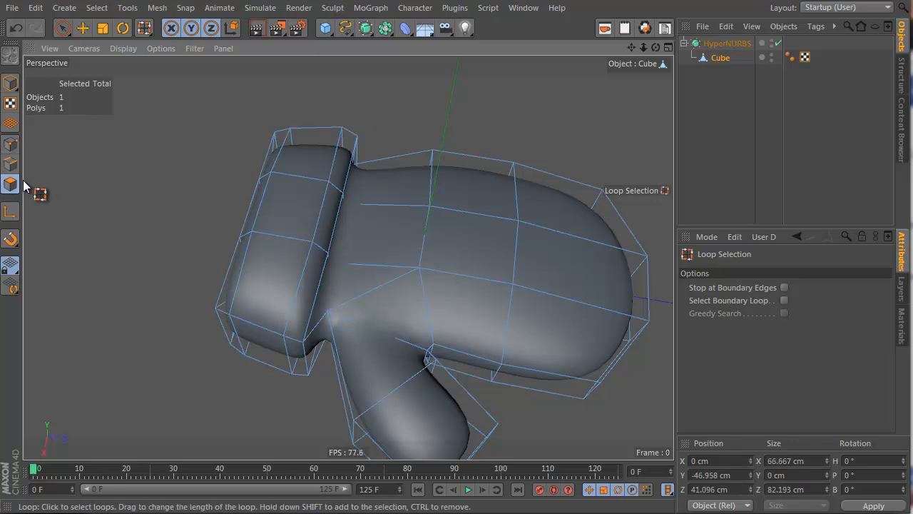
pyautogui.click(295, 244)
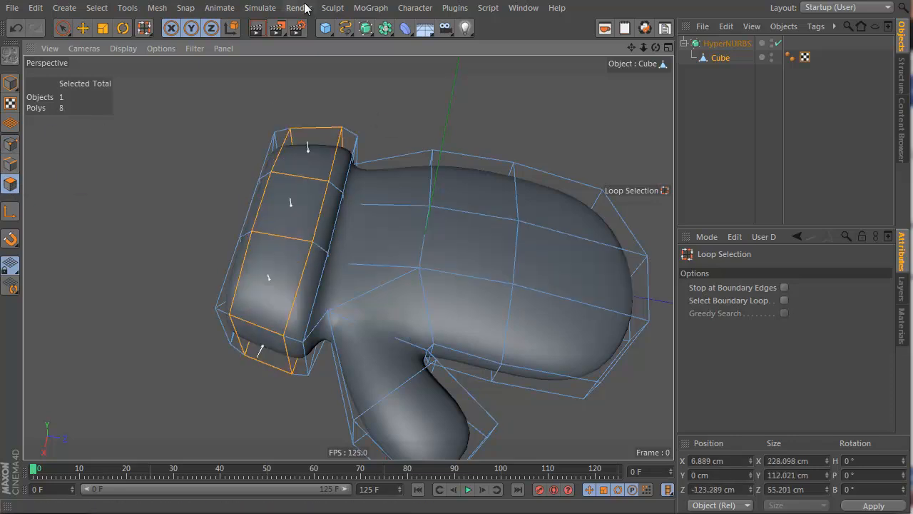
pyautogui.press('u')
pyautogui.press('y')
pyautogui.press('u')
pyautogui.press('y')
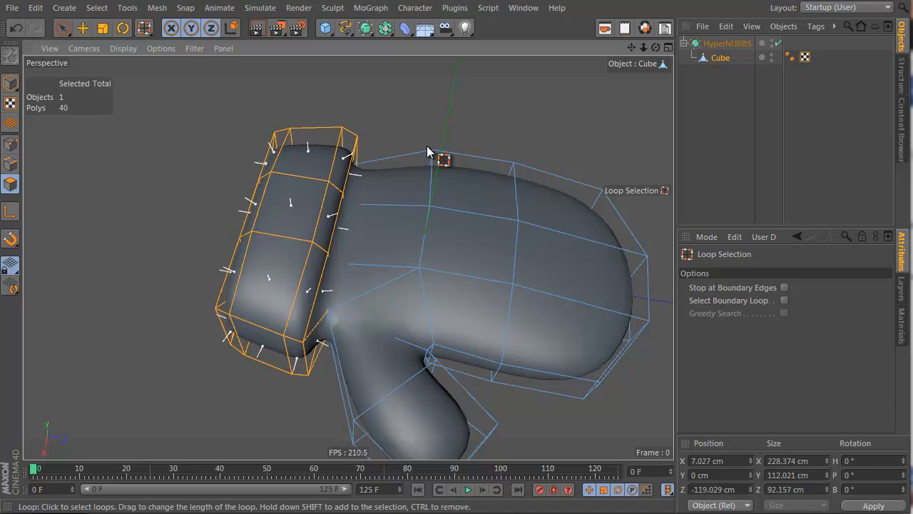
pyautogui.keyDown('alt'); pyautogui.moveTo(428, 151); pyautogui.dragTo(318, 173); pyautogui.keyUp('alt')
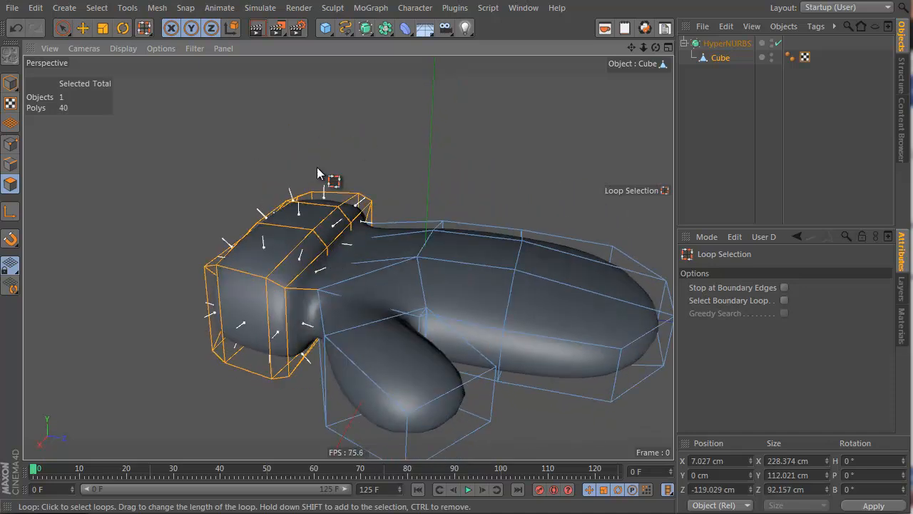
pyautogui.keyDown('alt'); pyautogui.moveTo(316, 167); pyautogui.dragTo(368, 169, button='right'); pyautogui.keyUp('alt')
pyautogui.hotkey('ctrl', 'z')
# Step: Try to move the selected cuff polygons along the Z axis
pyautogui.keyDown('alt'); pyautogui.moveTo(284, 281); pyautogui.dragTo(328, 283); pyautogui.keyUp('alt')
pyautogui.press('e')
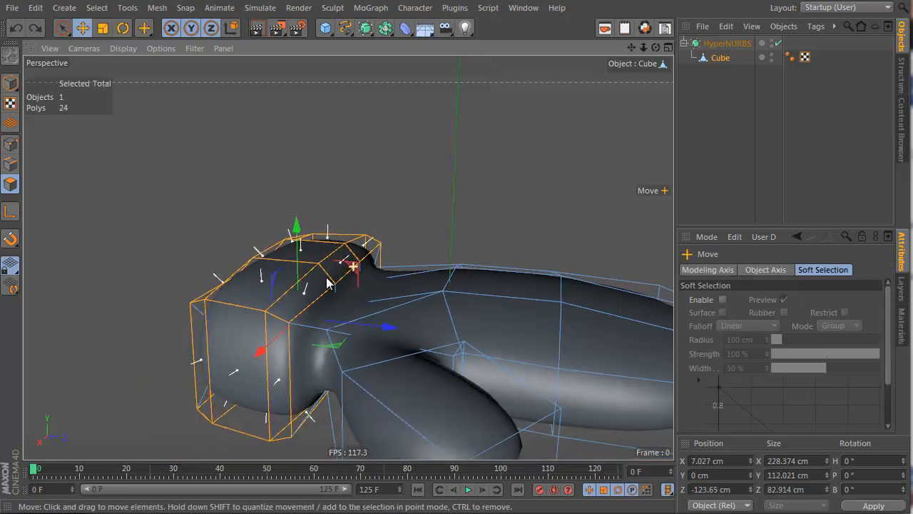
pyautogui.moveTo(390, 327); pyautogui.dragTo(294, 268)
pyautogui.keyDown('alt'); pyautogui.moveTo(254, 300); pyautogui.dragTo(227, 311); pyautogui.keyUp('alt')
pyautogui.hotkey('ctrl', 'z')
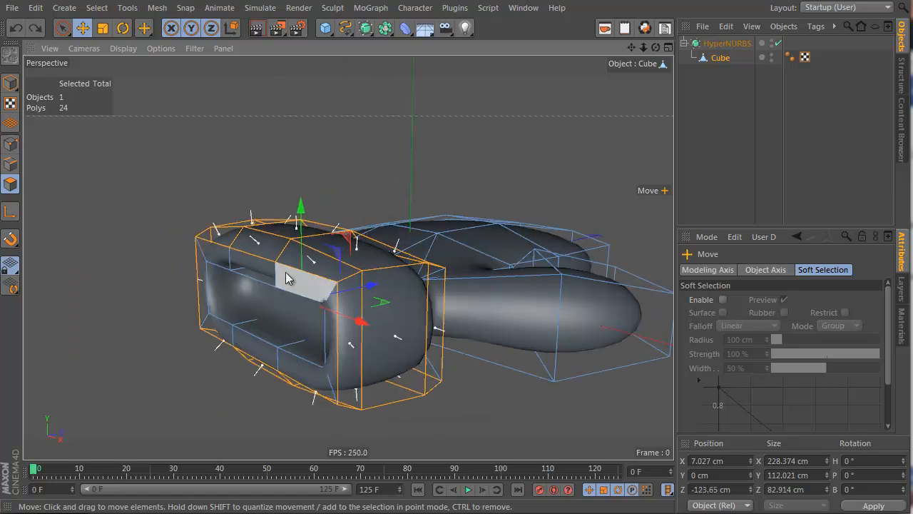
# Step: Extend the selection into the cuff opening with Fill Selection and move the whole cuff toward the palm to about Z -103 cm
pyautogui.press('u')
pyautogui.press('f')
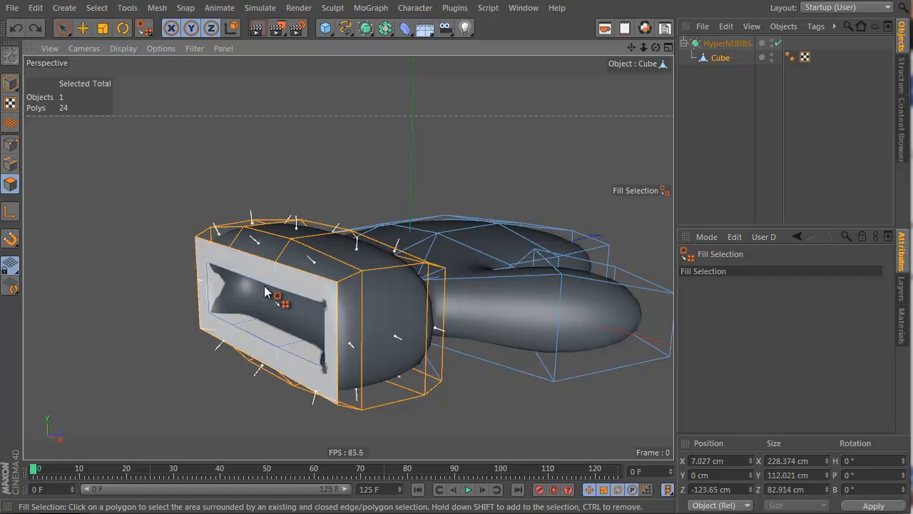
pyautogui.click(276, 304)
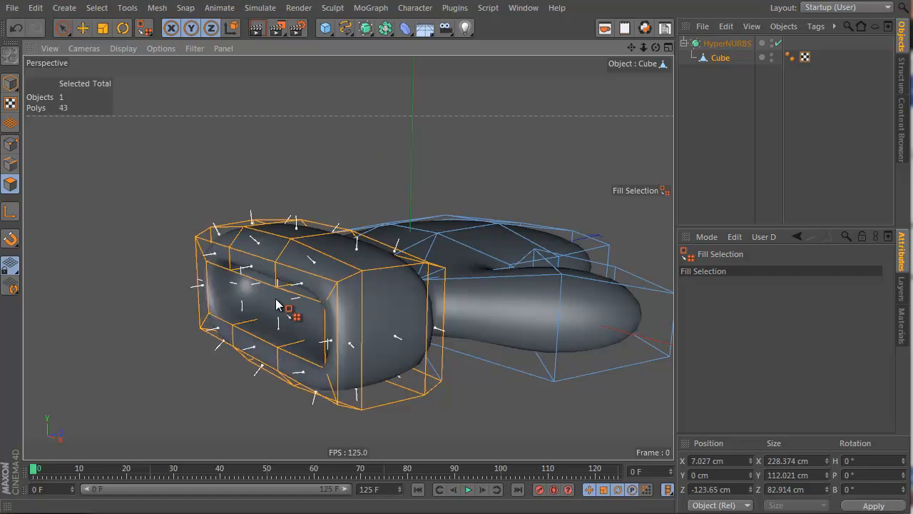
pyautogui.keyDown('alt'); pyautogui.moveTo(438, 217); pyautogui.dragTo(305, 272); pyautogui.keyUp('alt')
pyautogui.press('e')
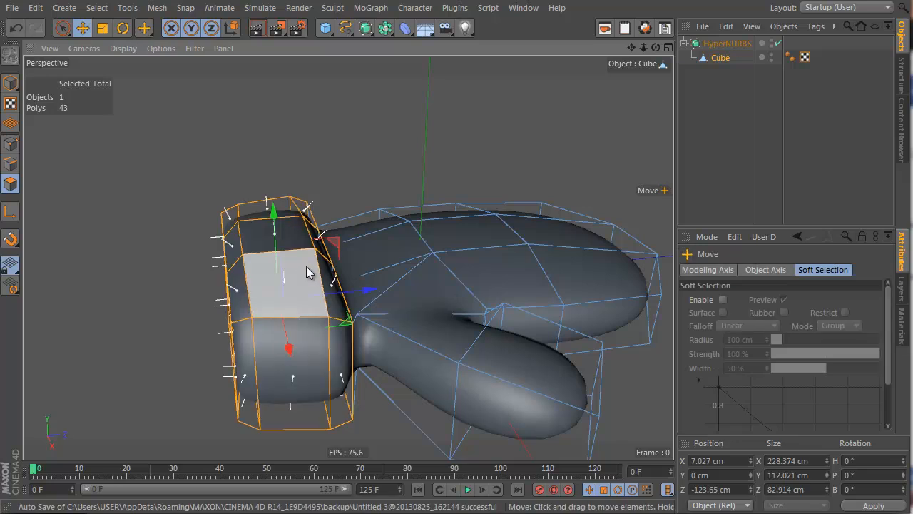
pyautogui.moveTo(367, 289)
pyautogui.mouseDown()
pyautogui.moveTo(384, 295)
pyautogui.moveTo(215, 291)
pyautogui.moveTo(234, 303)
pyautogui.mouseUp()
pyautogui.click(808, 132)
pyautogui.keyDown('alt'); pyautogui.moveTo(457, 197); pyautogui.dragTo(243, 136); pyautogui.keyUp('alt')
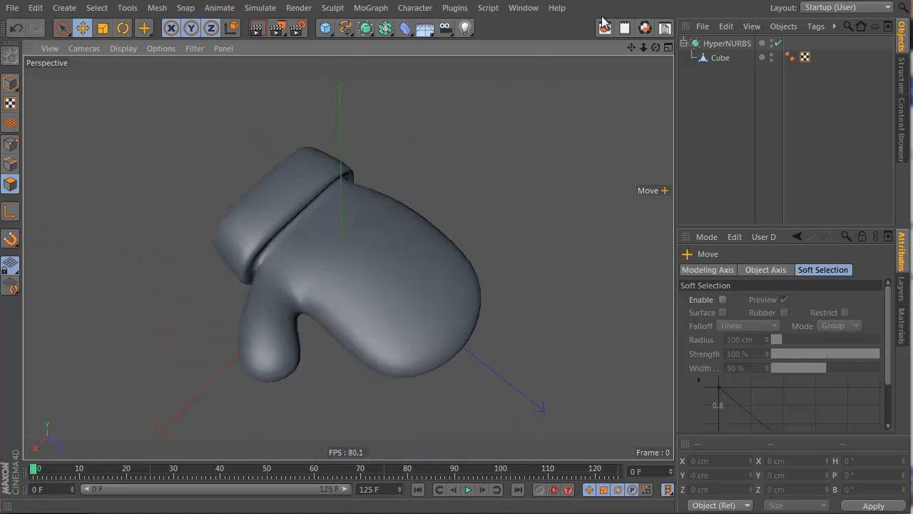
# Step: Rename both the HyperNURBS object and the Cube inside it as mit
pyautogui.doubleClick(727, 44)
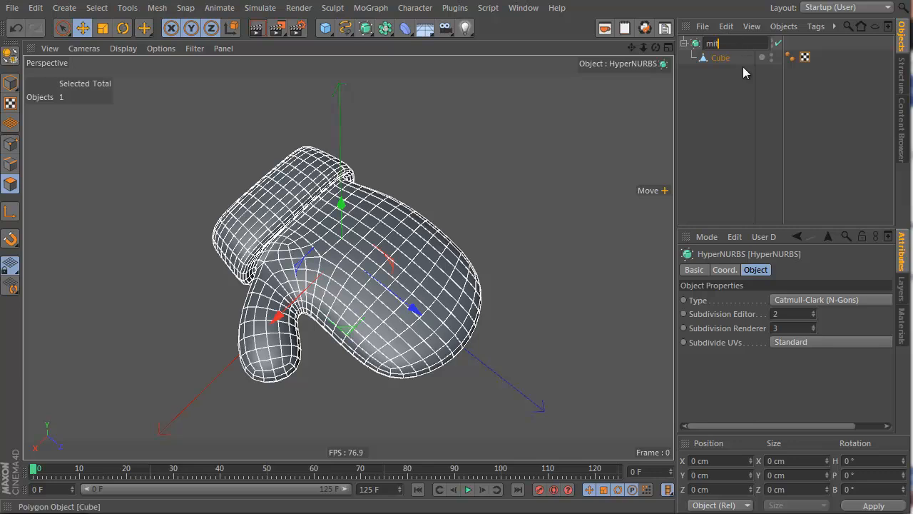
pyautogui.write('mit')
pyautogui.press('Return')
pyautogui.doubleClick(721, 57)
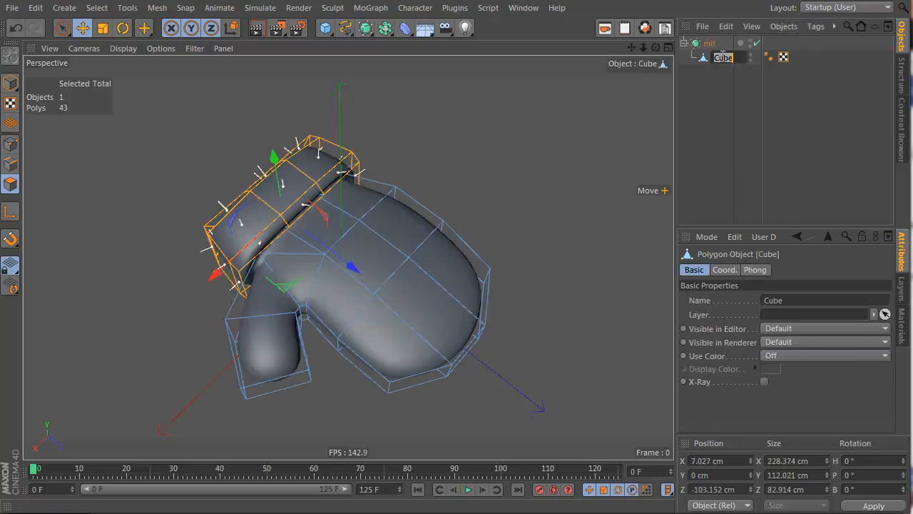
pyautogui.write('mit')
pyautogui.press('Return')
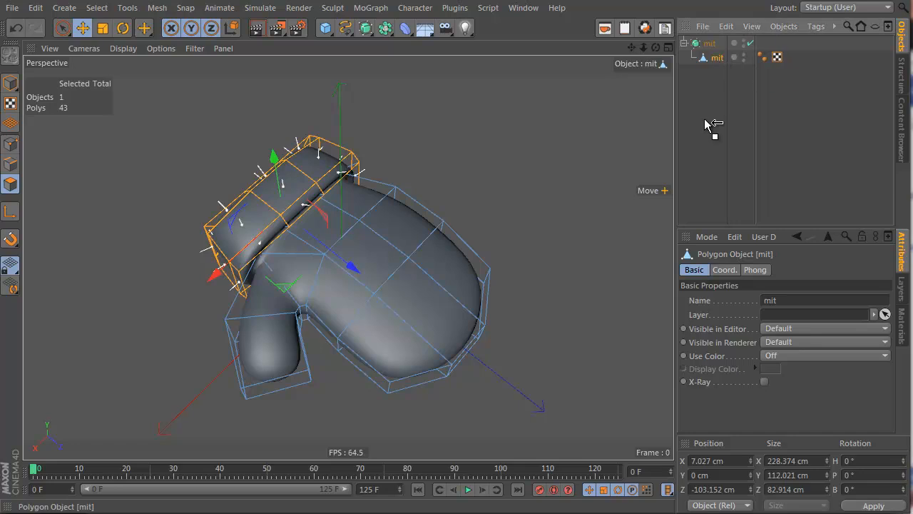
# Step: Take the mit mesh out of its HyperNURBS and paste a copy of it into the snowman scene
pyautogui.press('q')
pyautogui.click(10, 83)
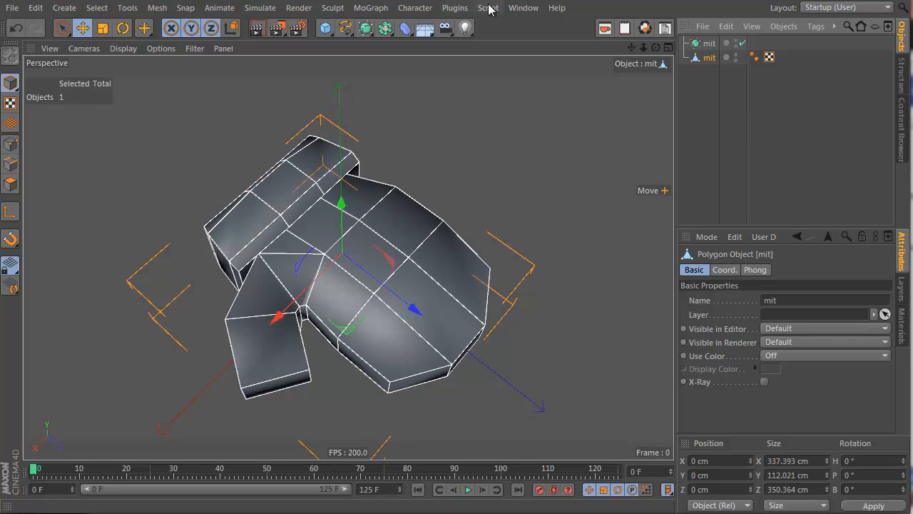
pyautogui.click(523, 7)
pyautogui.click(555, 316)
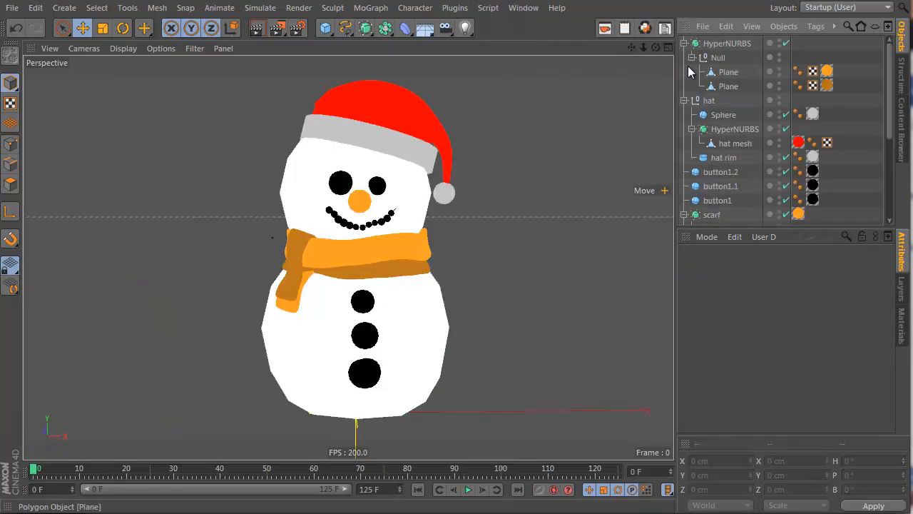
pyautogui.hotkey('ctrl', 'v')
# Step: Rotate the pasted mitten to a heading of 90° and a bank of -90°
pyautogui.press('r')
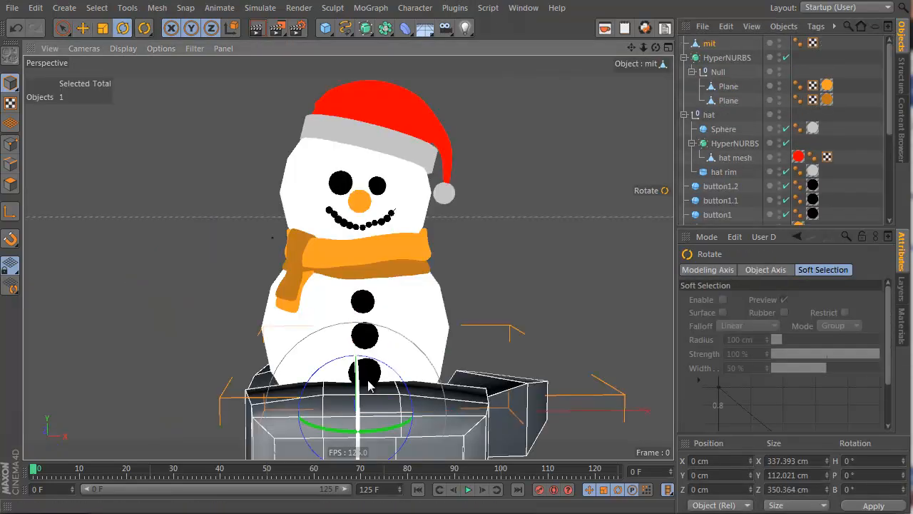
pyautogui.moveTo(364, 371); pyautogui.dragTo(282, 349)
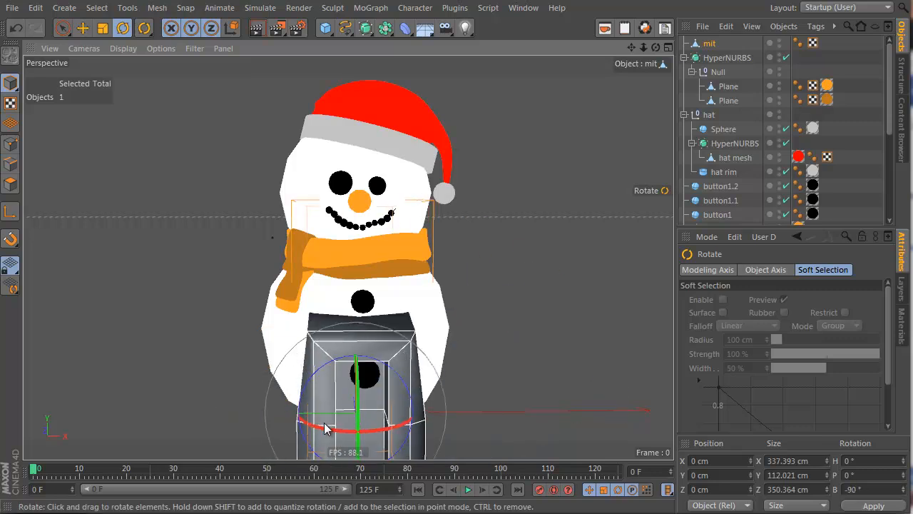
pyautogui.moveTo(328, 428); pyautogui.dragTo(410, 428)
# Step: Move the mitten beside the snowman to about X -189, Y 147 cm and scale it down to about 98 x 33 x 102 cm
pyautogui.press('e')
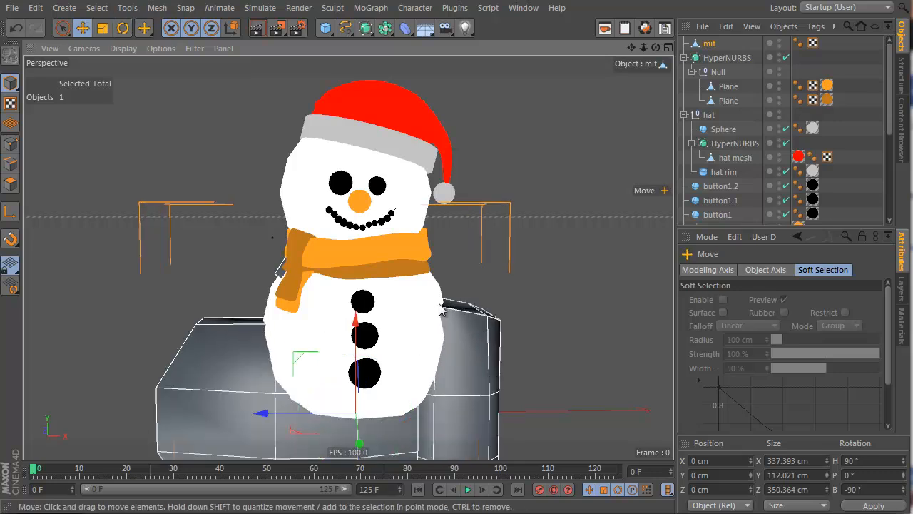
pyautogui.moveTo(297, 361); pyautogui.dragTo(114, 222)
pyautogui.press('t')
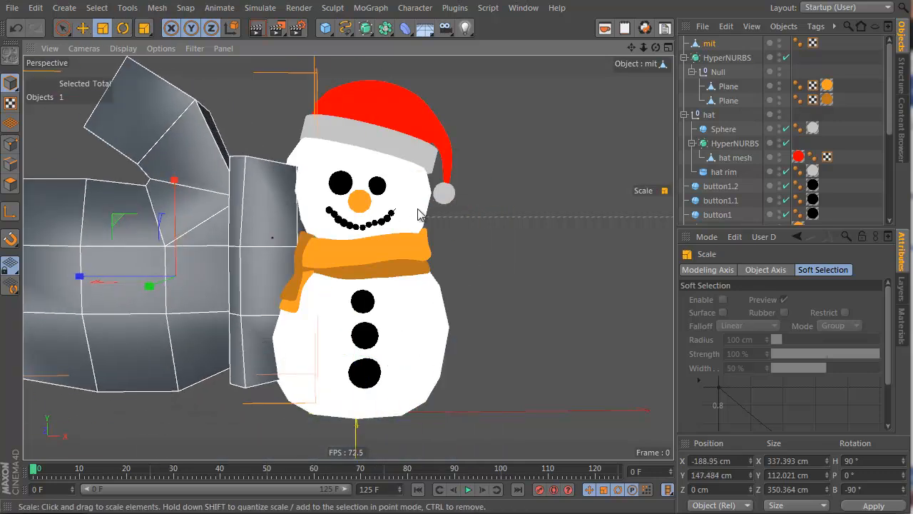
pyautogui.moveTo(420, 211); pyautogui.dragTo(618, 319)
# Step: Tilt the mitten to a pitch of about 27° and move it to about X -214, Y 166 cm
pyautogui.press('r')
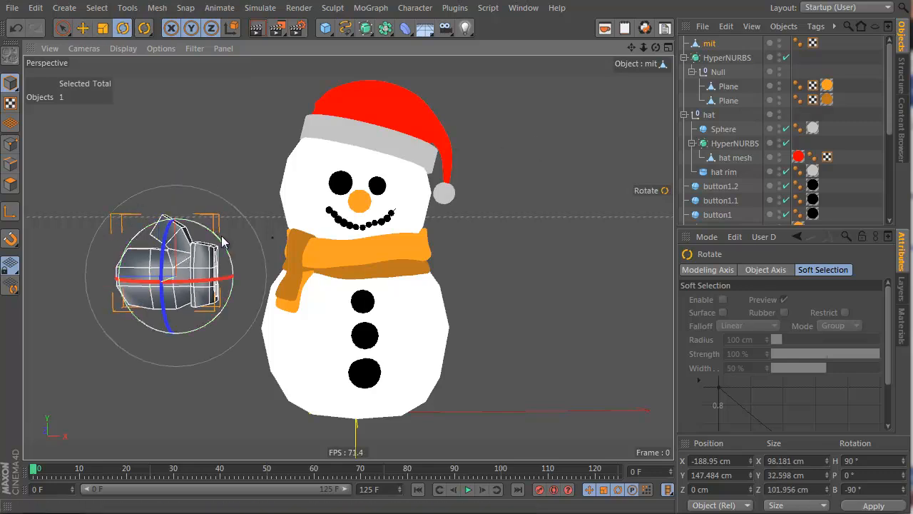
pyautogui.moveTo(223, 243); pyautogui.dragTo(232, 264)
pyautogui.press('e')
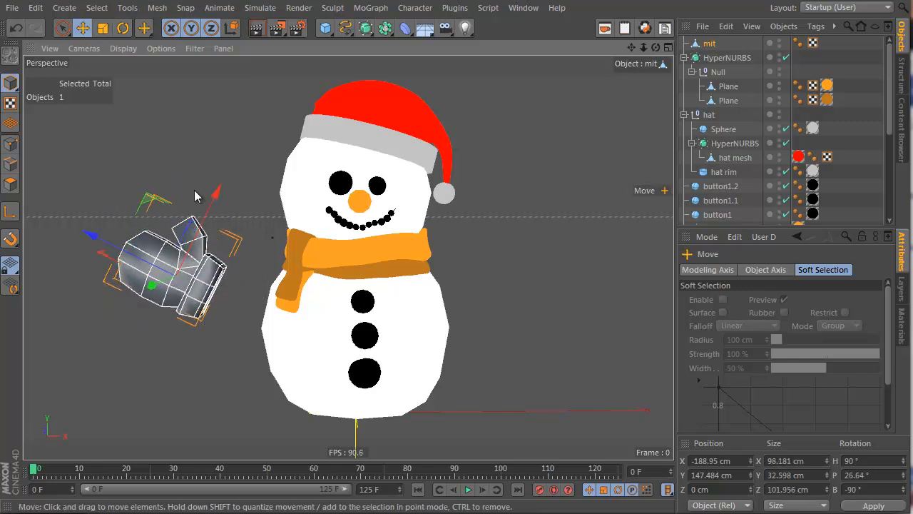
pyautogui.moveTo(150, 199); pyautogui.dragTo(132, 177)
# Step: Scale the mitten down to about 65 x 22 x 67 cm and move it to about X -203, Y 173 cm
pyautogui.press('t')
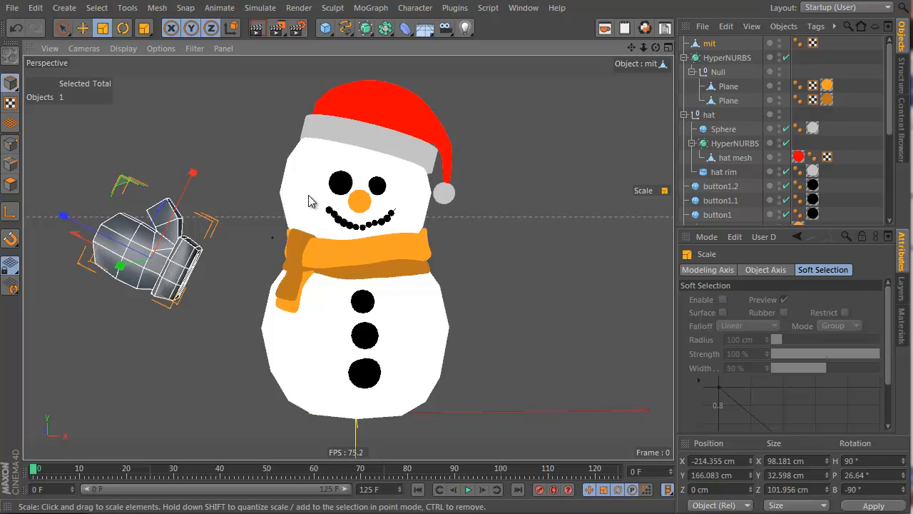
pyautogui.moveTo(316, 197); pyautogui.dragTo(65, 216)
pyautogui.press('e')
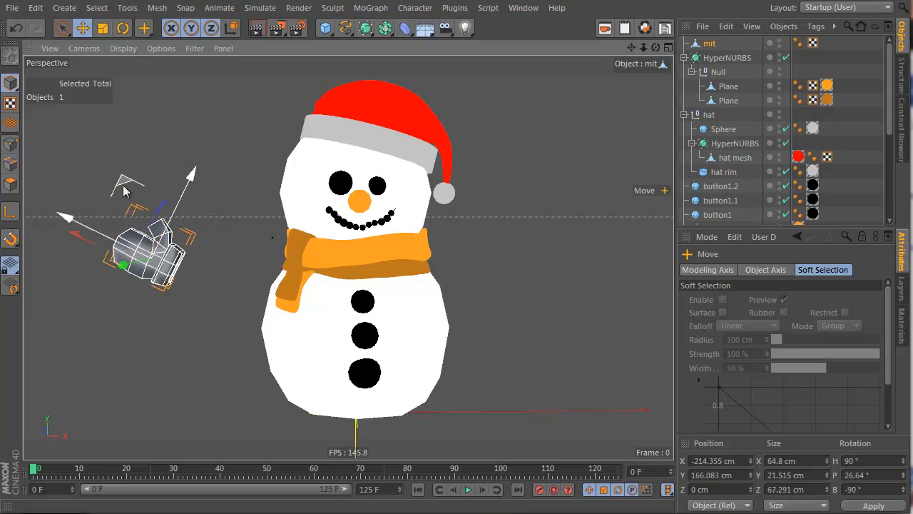
pyautogui.moveTo(122, 183); pyautogui.dragTo(138, 176)
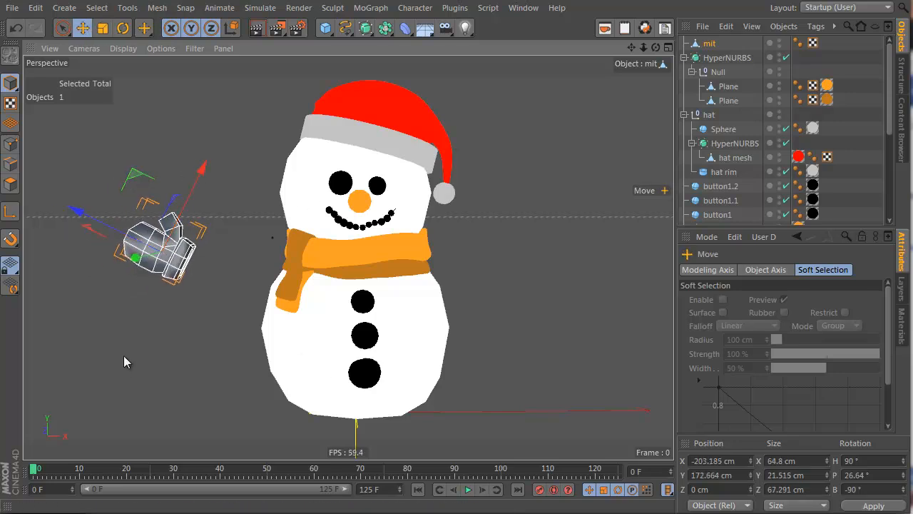
# Step: Create a new material with the Color channel disabled and the Luminance channel enabled
pyautogui.click(902, 318)
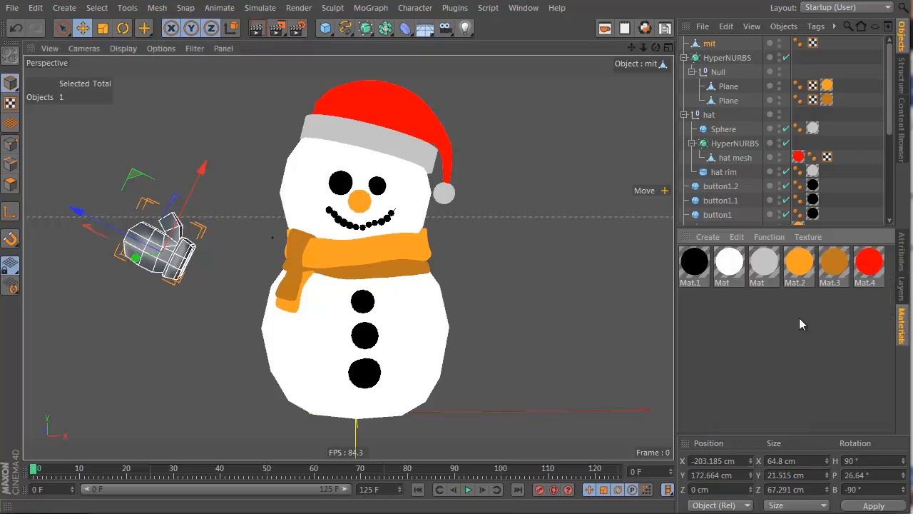
pyautogui.doubleClick(799, 317)
pyautogui.doubleClick(694, 264)
pyautogui.click(216, 206)
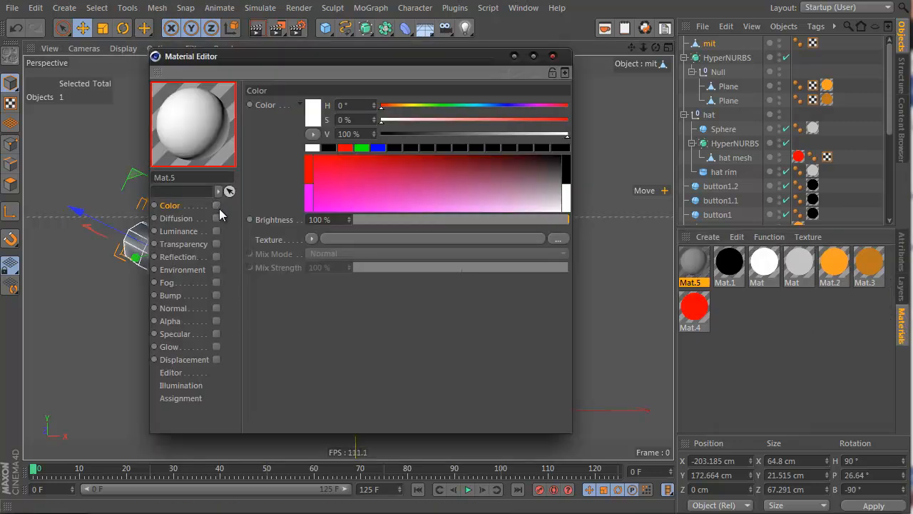
pyautogui.click(217, 218)
pyautogui.click(216, 218)
pyautogui.click(216, 231)
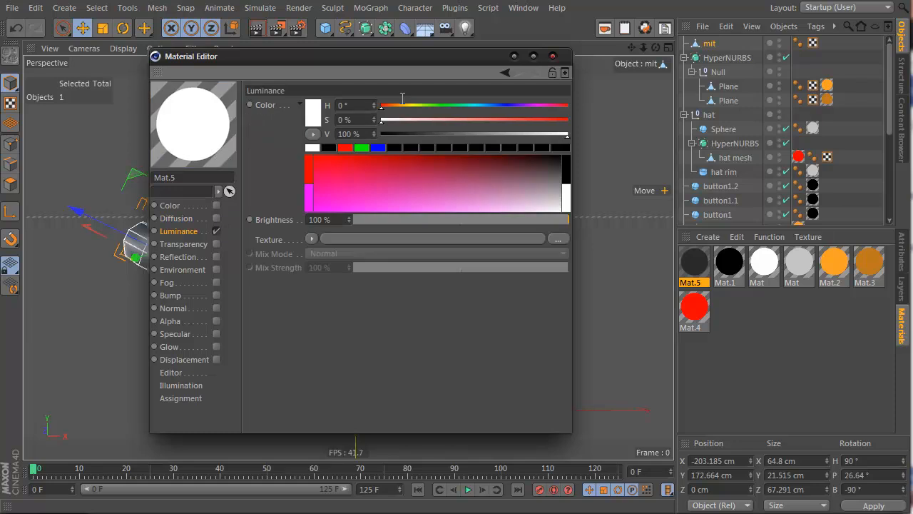
# Step: Set the material's luminance color to a blue of H 206°, S 58%, V 71% and close the Material Editor
pyautogui.click(489, 111)
pyautogui.moveTo(473, 120); pyautogui.dragTo(491, 122)
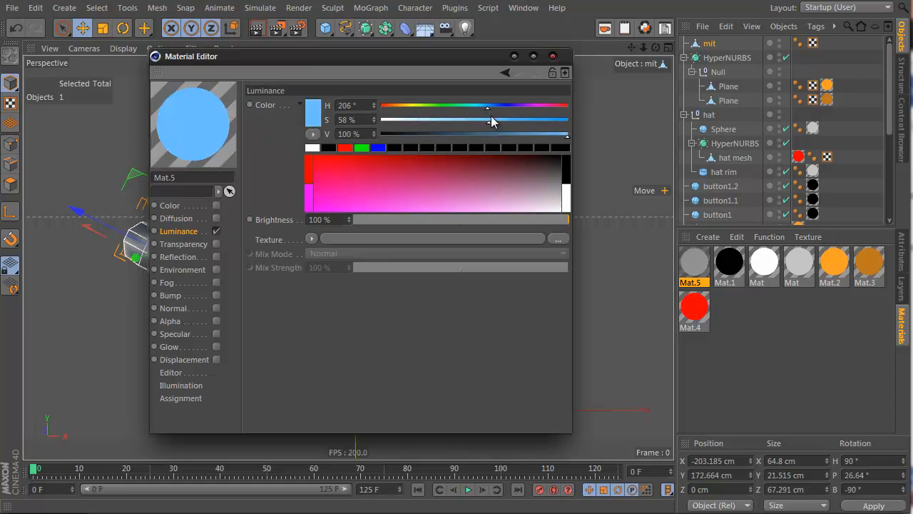
pyautogui.click(526, 134)
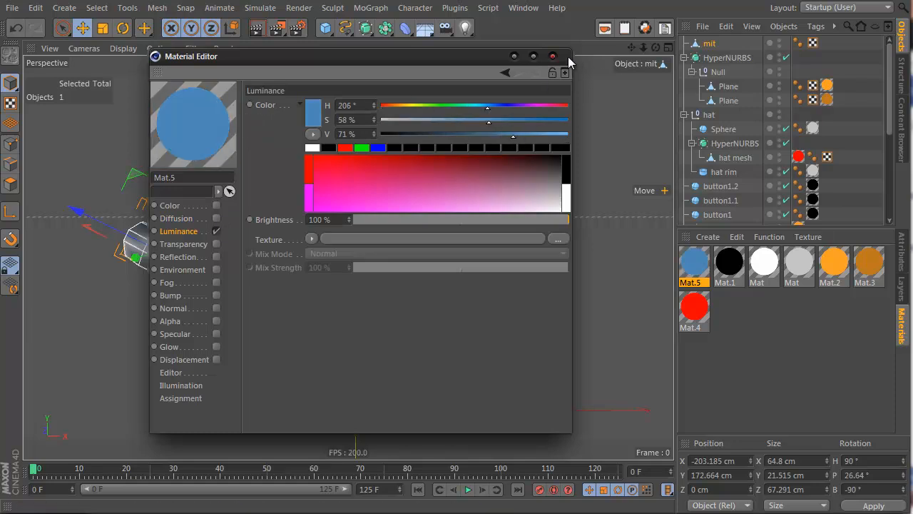
pyautogui.click(552, 56)
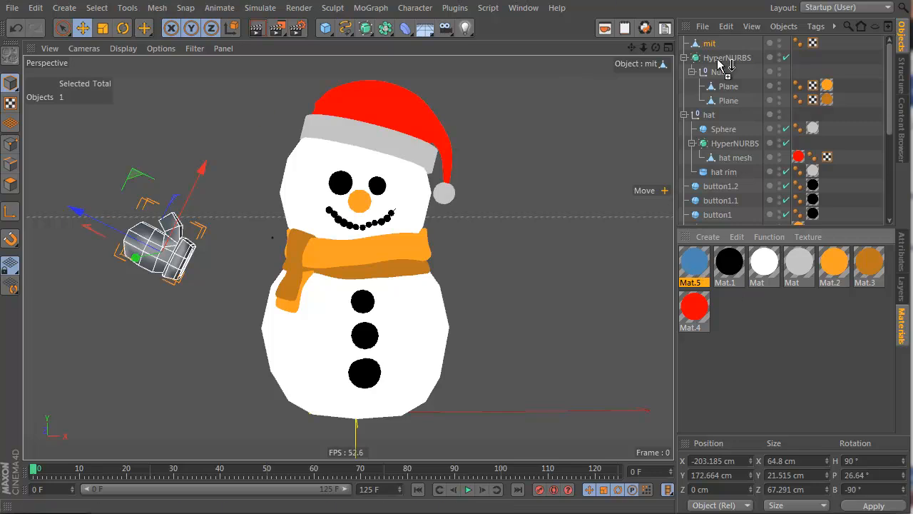
# Step: Apply the blue material to the mitten, and darken its luminance color to V 54% with a higher saturation
pyautogui.moveTo(715, 57); pyautogui.dragTo(711, 45)
pyautogui.click(285, 348)
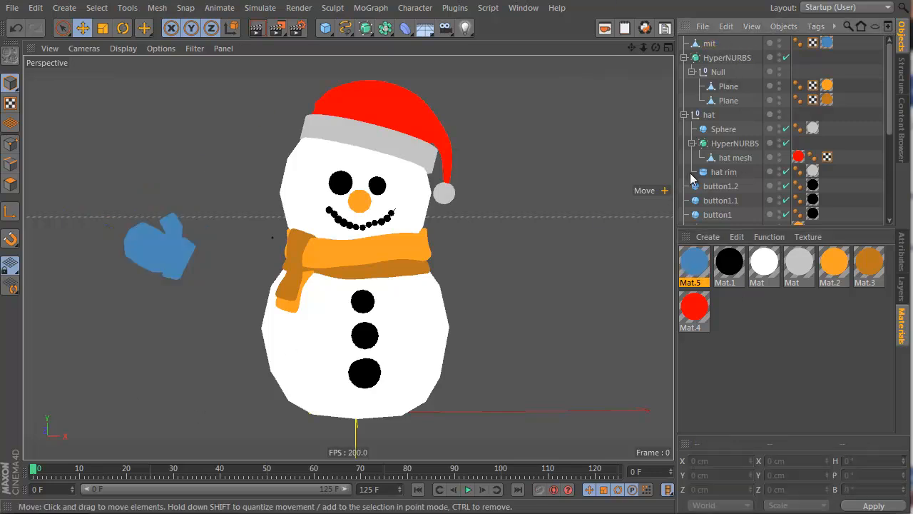
pyautogui.doubleClick(694, 264)
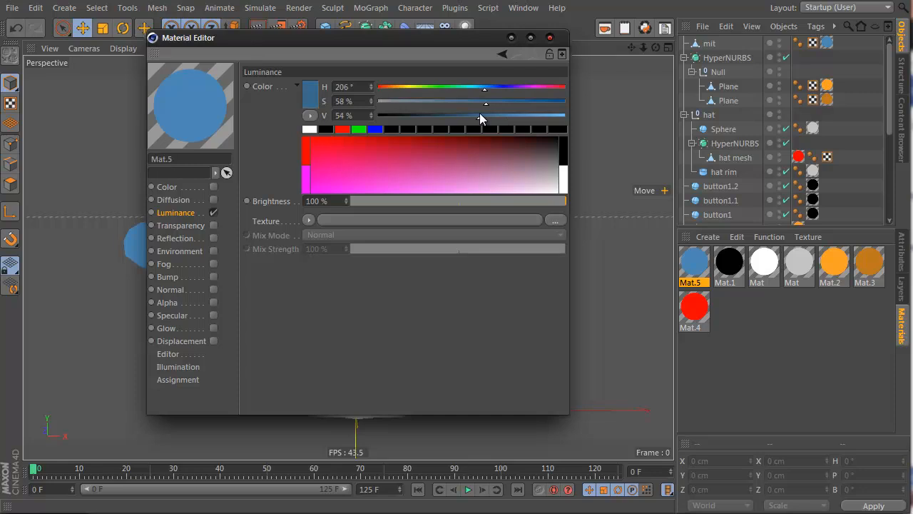
pyautogui.moveTo(486, 103); pyautogui.dragTo(518, 102)
pyautogui.click(550, 39)
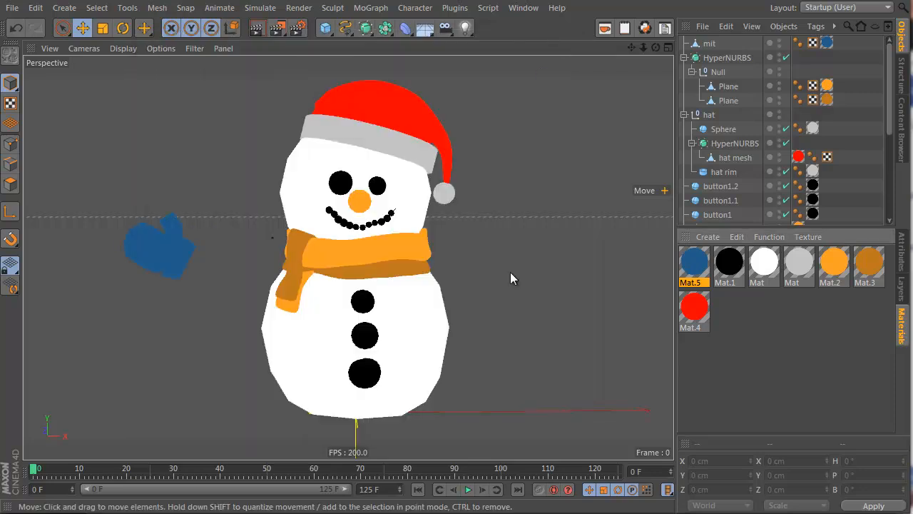
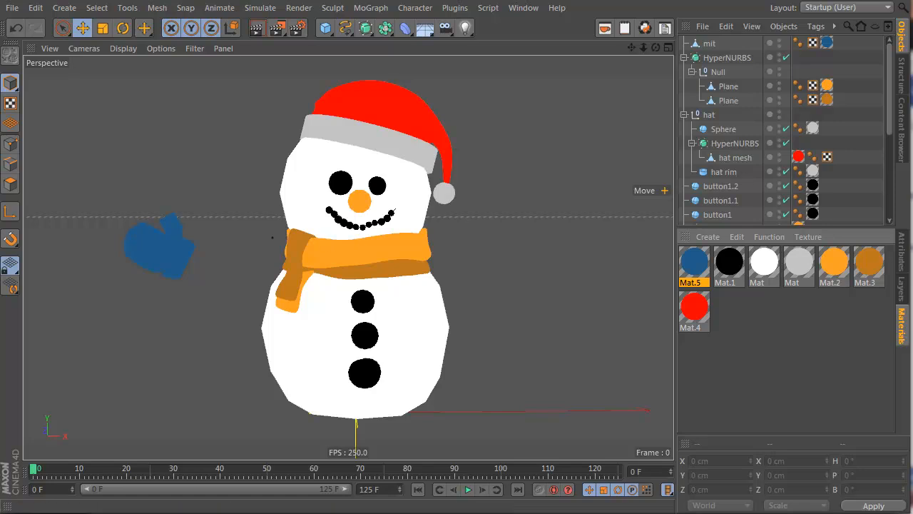
# Step: Add a cylinder for the arm and move it between the mitten and the snowman, to about X -115, Y 142 cm
pyautogui.click(326, 27)
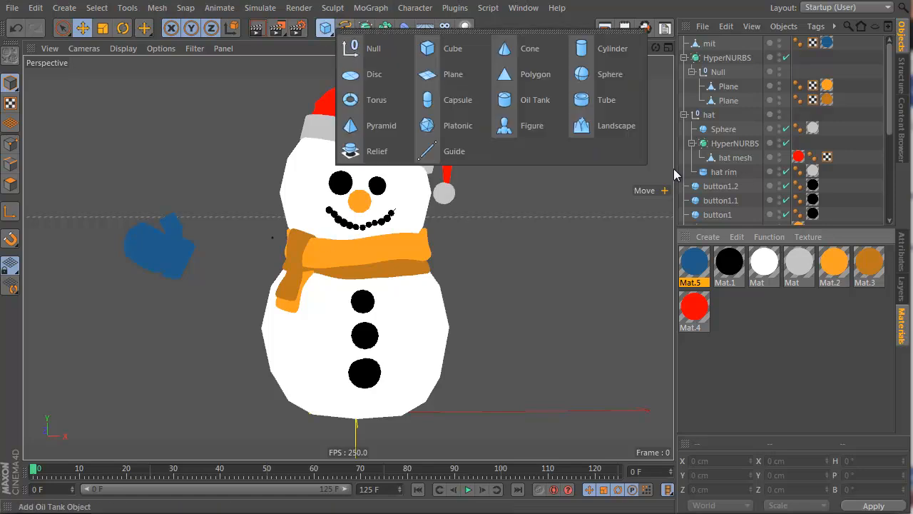
pyautogui.click(586, 48)
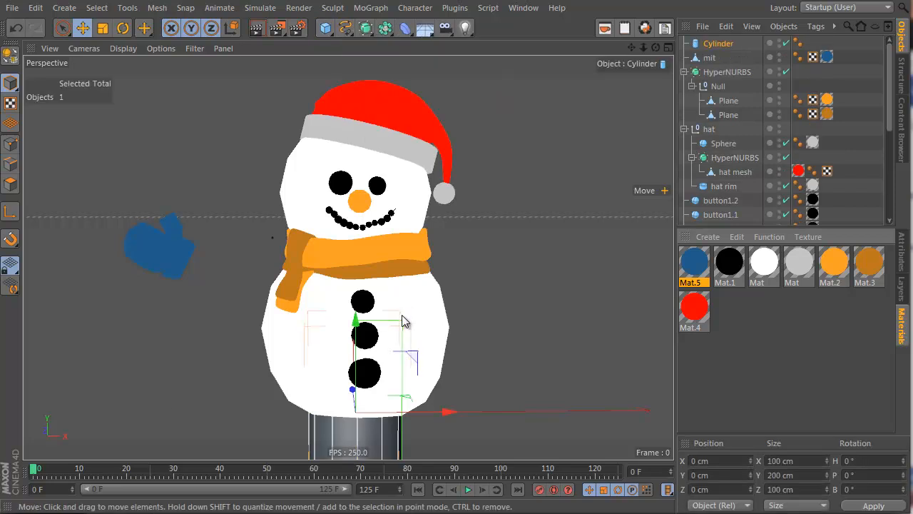
pyautogui.middleClick(401, 314)
pyautogui.middleClick(514, 341)
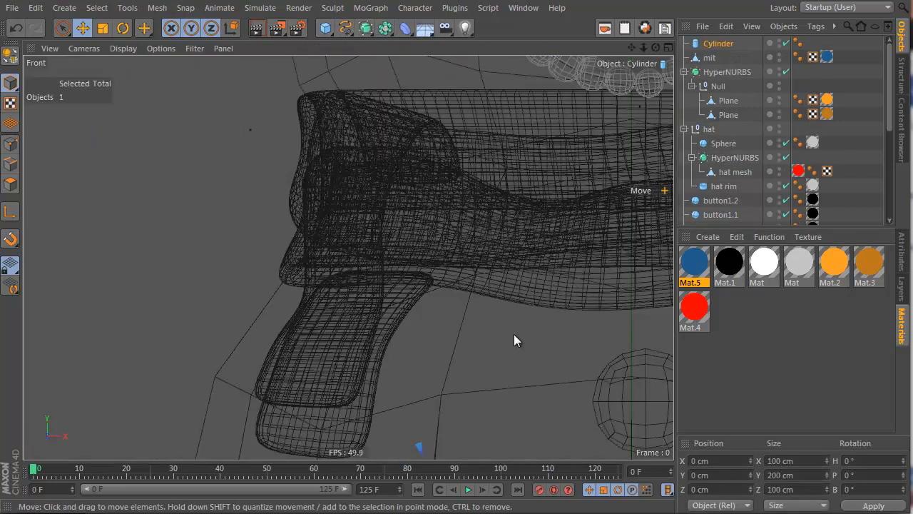
pyautogui.scroll(-5, 347, 341)
pyautogui.middleClick(428, 250)
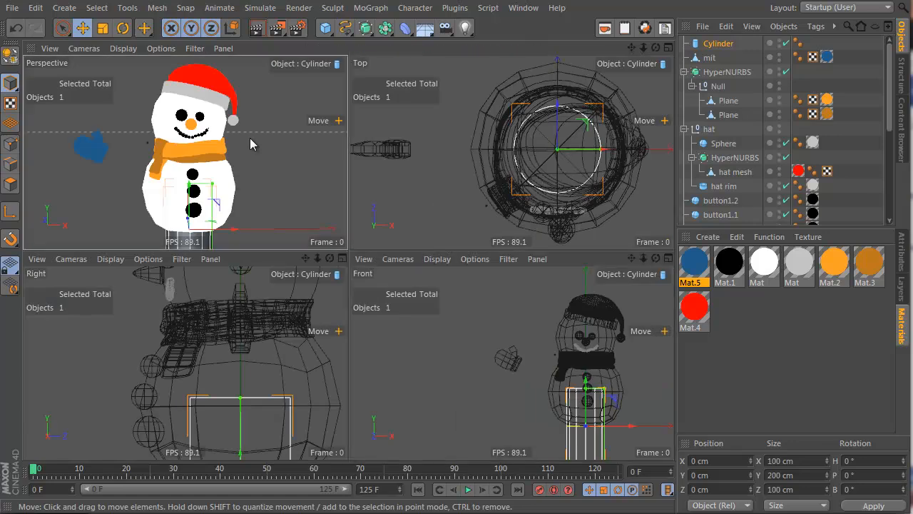
pyautogui.middleClick(251, 143)
pyautogui.middleClick(406, 203)
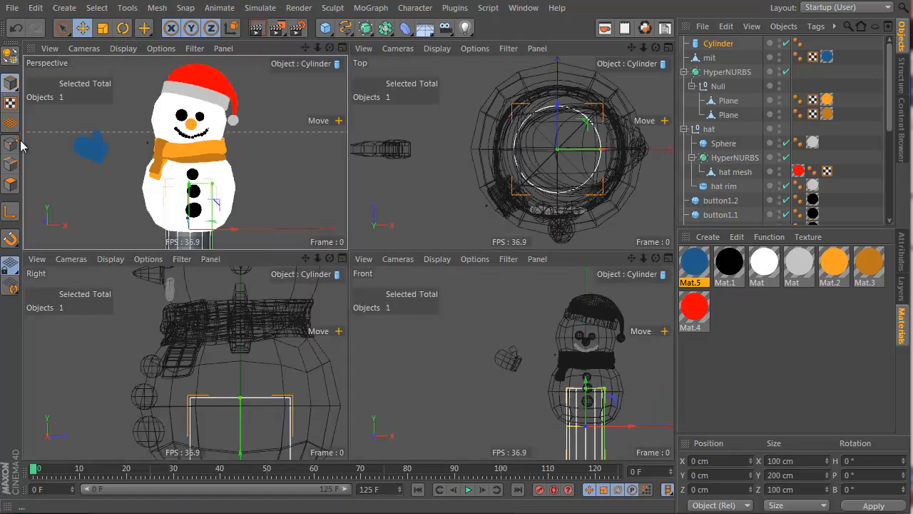
pyautogui.middleClick(420, 396)
pyautogui.moveTo(574, 426); pyautogui.dragTo(486, 311)
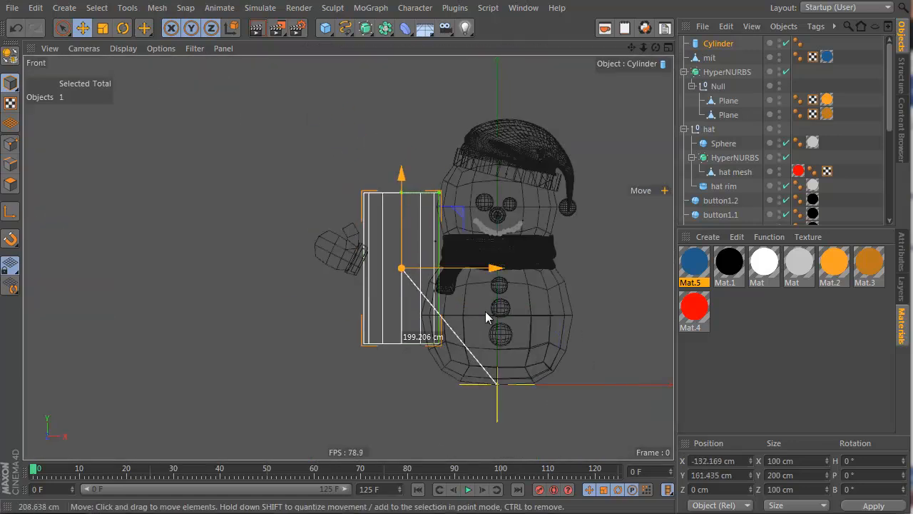
# Step: Rotate the cylinder to a bank of about -69° and scale it to about 22.5 x 142 x 22.5 cm
pyautogui.press('r')
pyautogui.moveTo(521, 228); pyautogui.dragTo(446, 148)
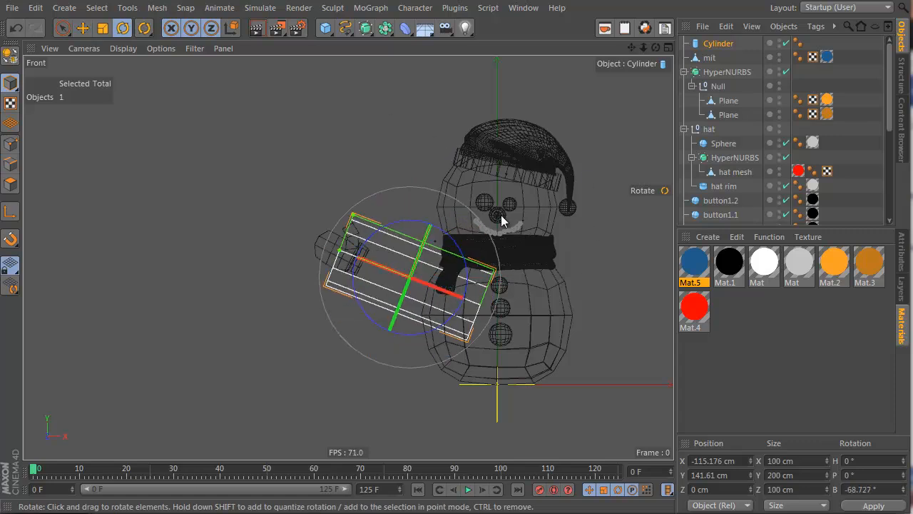
pyautogui.press('t')
pyautogui.moveTo(500, 215); pyautogui.dragTo(316, 288)
pyautogui.keyDown('alt'); pyautogui.moveTo(279, 287); pyautogui.dragTo(358, 271, button='right'); pyautogui.keyUp('alt')
pyautogui.keyDown('alt'); pyautogui.moveTo(485, 279); pyautogui.dragTo(354, 294, button='middle'); pyautogui.keyUp('alt')
pyautogui.keyDown('alt'); pyautogui.moveTo(407, 269); pyautogui.dragTo(462, 267, button='right'); pyautogui.keyUp('alt')
pyautogui.moveTo(430, 269); pyautogui.dragTo(285, 239)
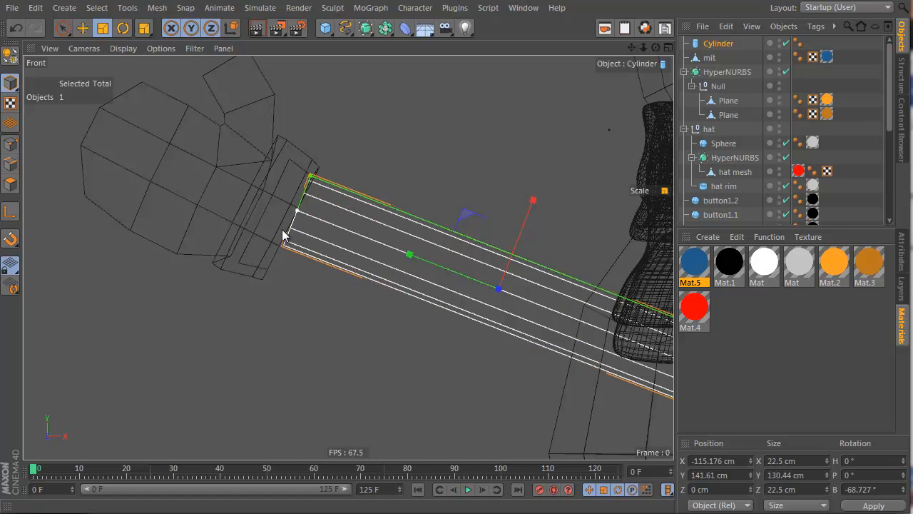
pyautogui.keyDown('alt'); pyautogui.moveTo(477, 281); pyautogui.dragTo(351, 271, button='right'); pyautogui.keyUp('alt')
pyautogui.keyDown('alt'); pyautogui.moveTo(351, 271); pyautogui.dragTo(352, 274, button='middle'); pyautogui.keyUp('alt')
# Step: Move the cylinder to about X -126, Y 141 cm so it reaches the mitten's cuff, and thin it to about 7 cm in diameter
pyautogui.press('e')
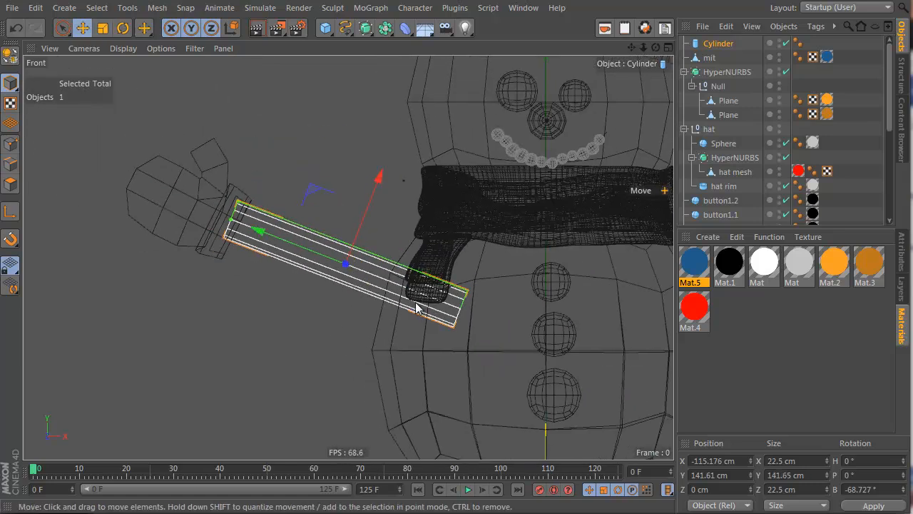
pyautogui.moveTo(439, 306); pyautogui.dragTo(419, 307)
pyautogui.middleClick(462, 238)
pyautogui.keyDown('alt'); pyautogui.moveTo(109, 122); pyautogui.dragTo(345, 151); pyautogui.keyUp('alt')
pyautogui.keyDown('alt'); pyautogui.moveTo(160, 170); pyautogui.dragTo(208, 170, button='right'); pyautogui.keyUp('alt')
pyautogui.keyDown('alt'); pyautogui.moveTo(77, 196); pyautogui.dragTo(120, 194, button='right'); pyautogui.keyUp('alt')
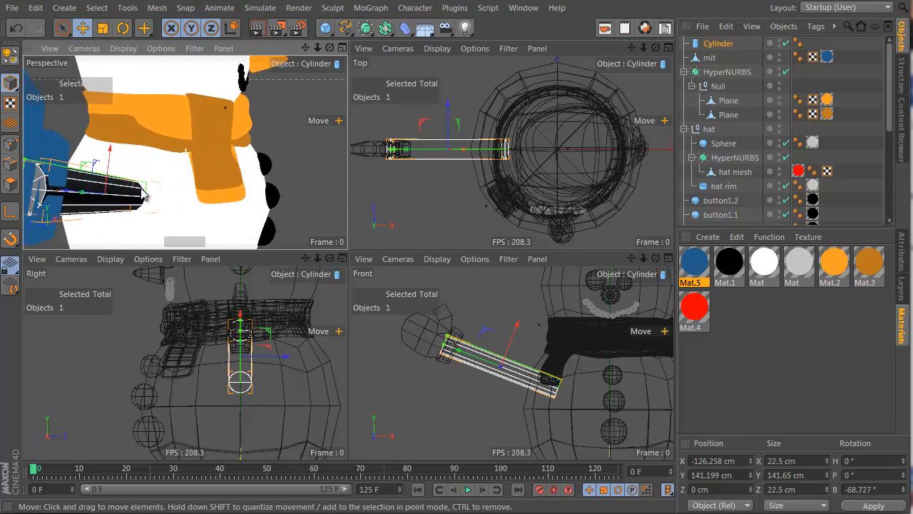
pyautogui.keyDown('alt'); pyautogui.moveTo(119, 194); pyautogui.dragTo(620, 313); pyautogui.keyUp('alt')
pyautogui.keyDown('alt'); pyautogui.moveTo(200, 165); pyautogui.dragTo(154, 175, button='right'); pyautogui.keyUp('alt')
pyautogui.keyDown('alt'); pyautogui.moveTo(153, 176); pyautogui.dragTo(299, 184, button='middle'); pyautogui.keyUp('alt')
pyautogui.keyDown('alt'); pyautogui.moveTo(266, 179); pyautogui.dragTo(310, 180, button='right'); pyautogui.keyUp('alt')
pyautogui.keyDown('alt'); pyautogui.moveTo(260, 181); pyautogui.dragTo(280, 176); pyautogui.keyUp('alt')
pyautogui.keyDown('alt'); pyautogui.moveTo(241, 195); pyautogui.dragTo(159, 162, button='middle'); pyautogui.keyUp('alt')
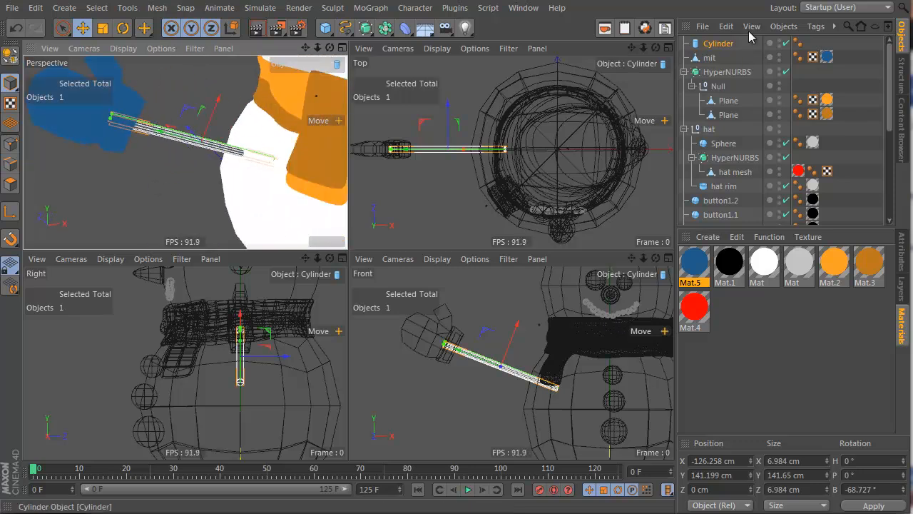
# Step: Disable the arm cylinder's end caps
pyautogui.click(901, 257)
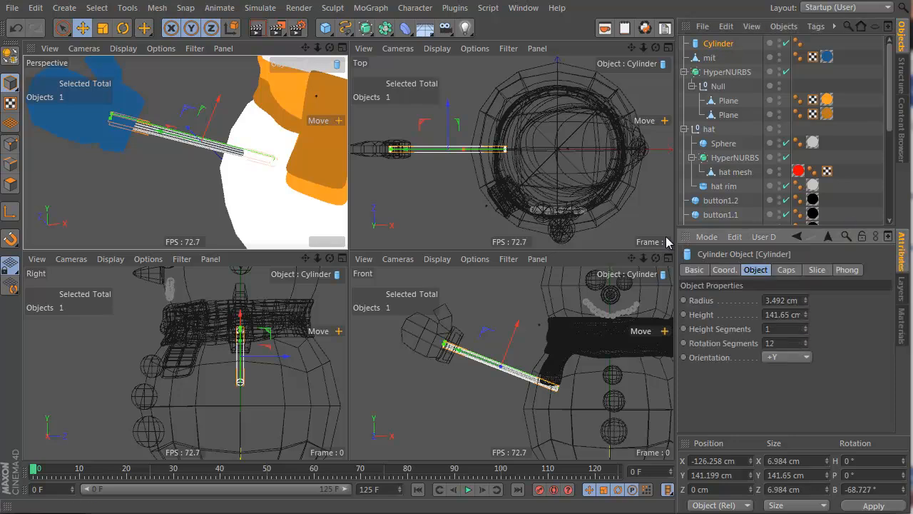
pyautogui.click(791, 271)
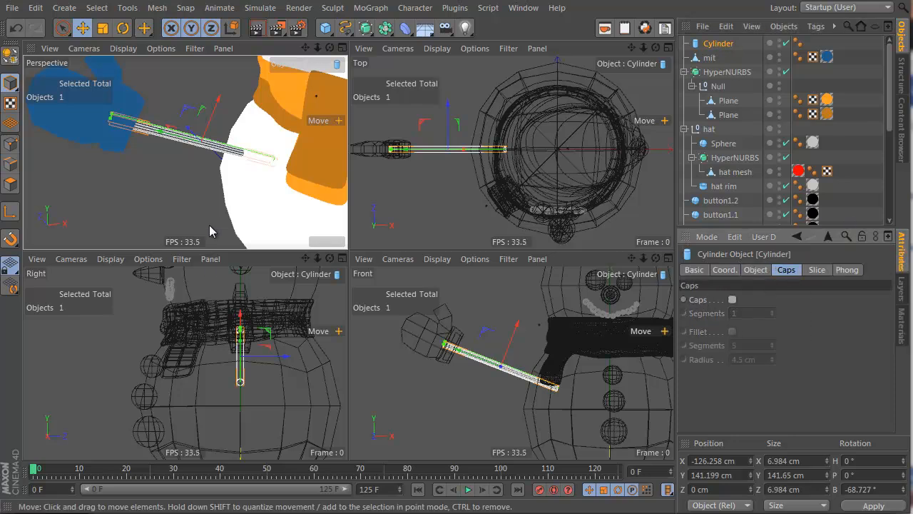
pyautogui.click(720, 43)
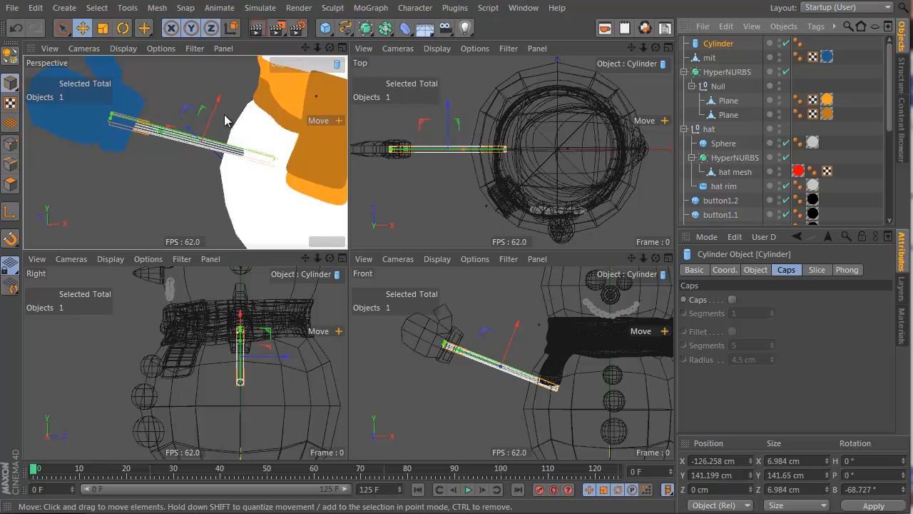
pyautogui.keyDown('alt'); pyautogui.moveTo(164, 139); pyautogui.dragTo(221, 143, button='right'); pyautogui.keyUp('alt')
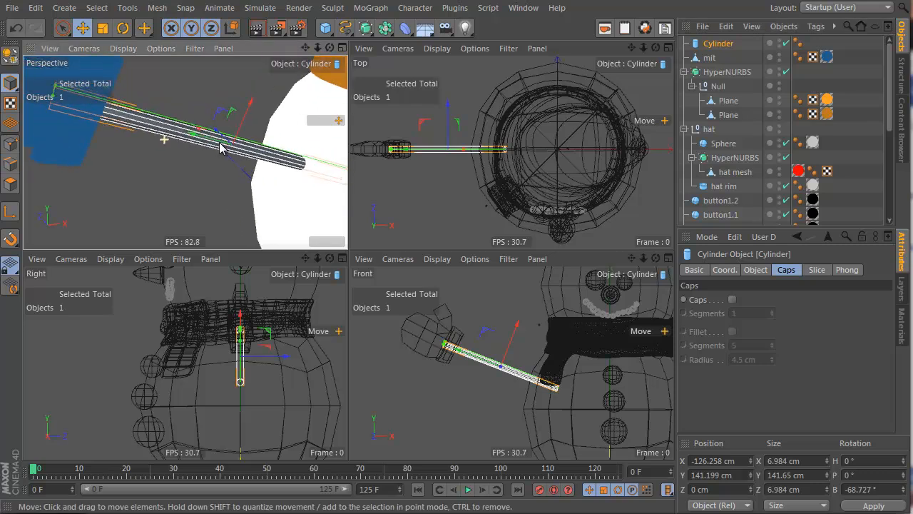
# Step: Convert the arm cylinder, with 1 height segment and 12 rotation segments, into an editable polygon object
pyautogui.click(726, 42)
pyautogui.click(755, 269)
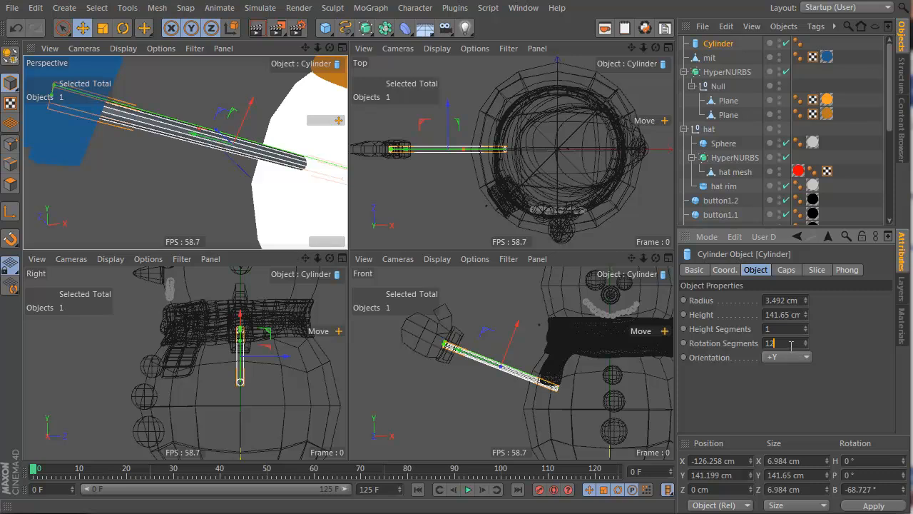
pyautogui.click(736, 237)
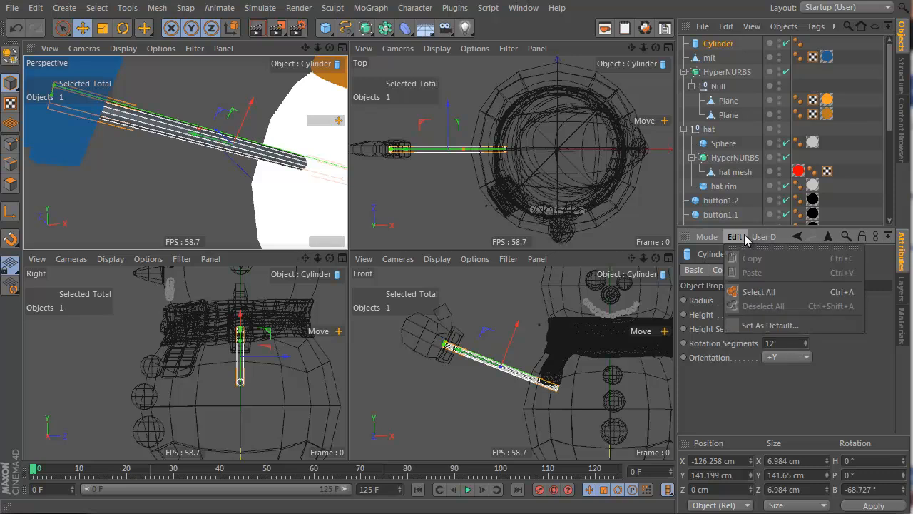
pyautogui.click(839, 355)
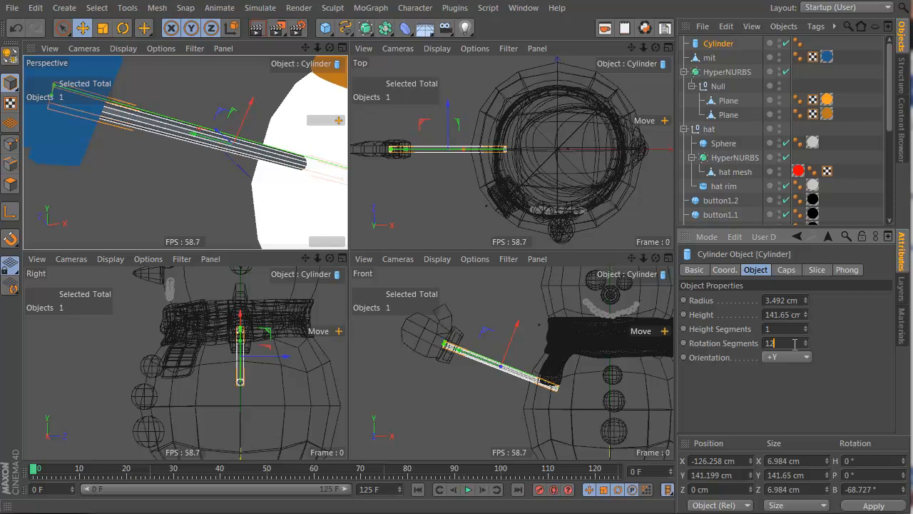
pyautogui.click(709, 49)
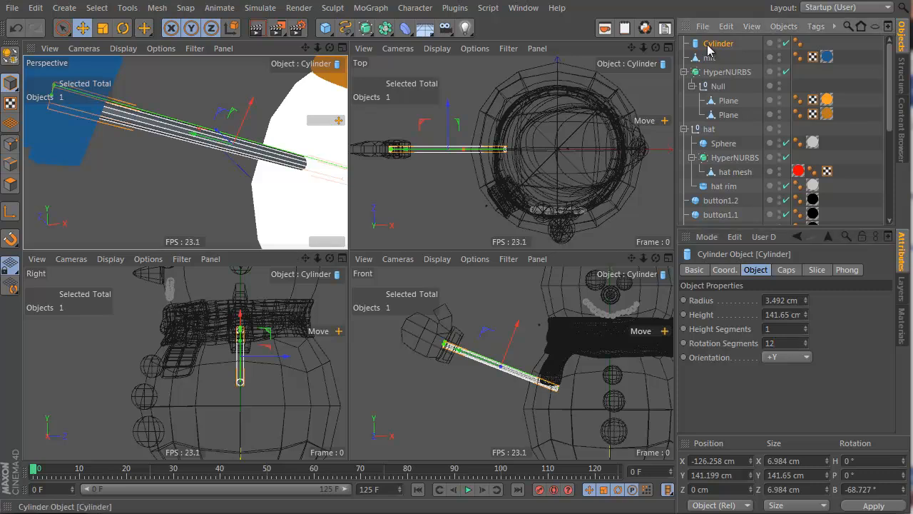
pyautogui.press('c')
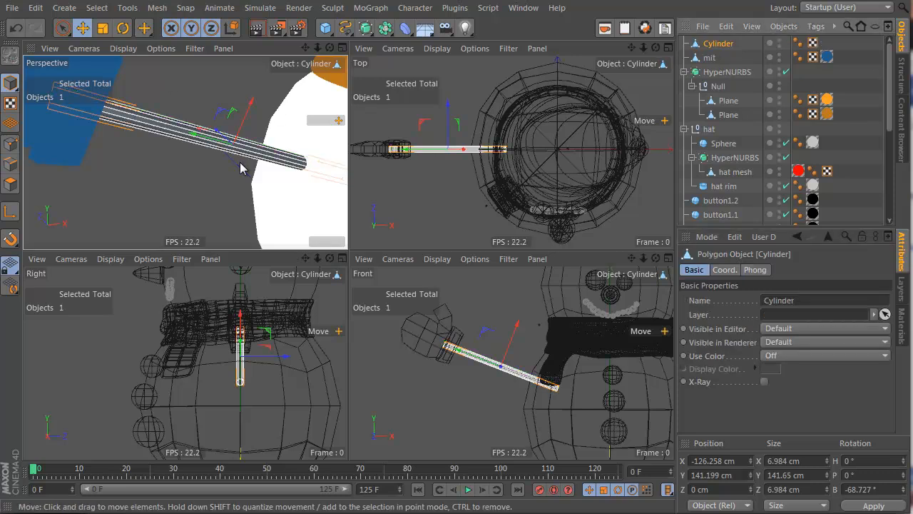
# Step: Shorten the arm cylinder by moving its body-end points toward the mitten and enlarge that end to about 12.9 cm in diameter
pyautogui.click(10, 144)
pyautogui.moveTo(589, 359); pyautogui.dragTo(608, 386, button='right')
pyautogui.moveTo(546, 364); pyautogui.dragTo(505, 357)
pyautogui.press('t')
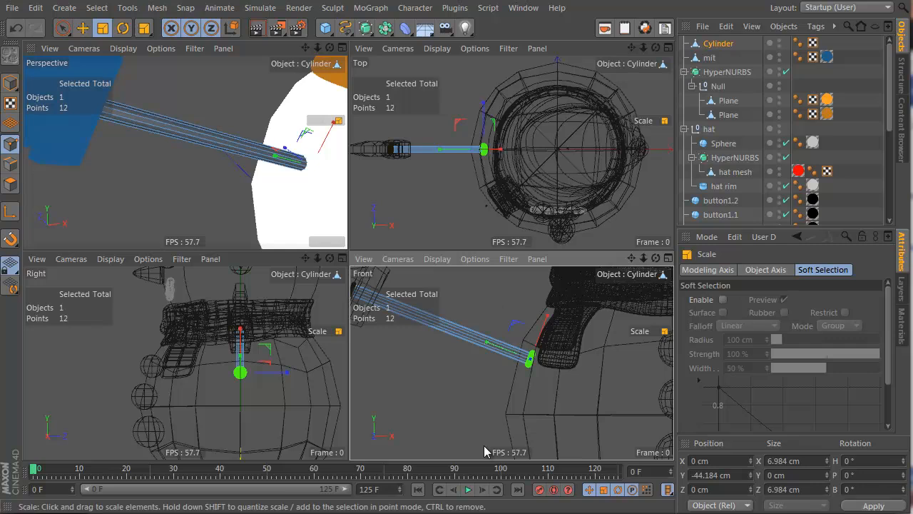
pyautogui.moveTo(460, 391); pyautogui.dragTo(429, 404)
pyautogui.keyDown('alt'); pyautogui.moveTo(263, 187); pyautogui.dragTo(308, 215); pyautogui.keyUp('alt')
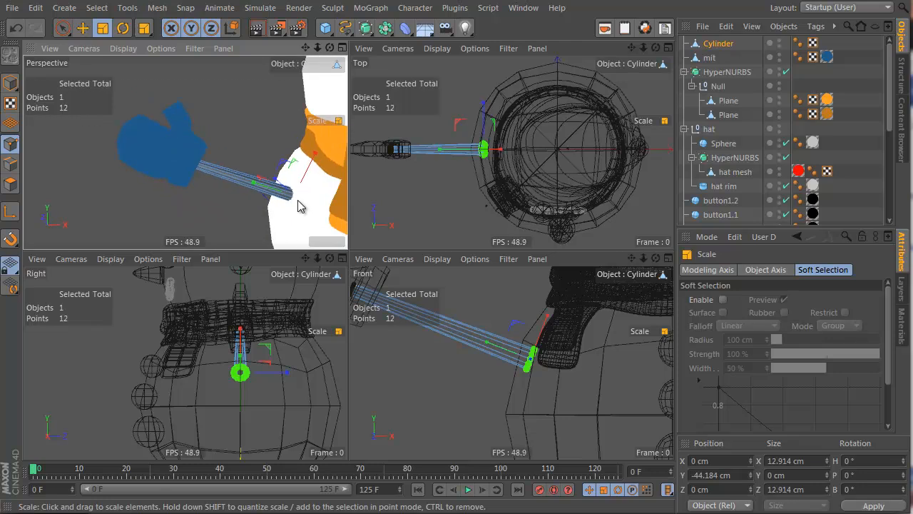
# Step: Add a loop cut around the middle of the arm with the Knife and move it downward to bend the arm
pyautogui.press('k')
pyautogui.click(742, 286)
pyautogui.click(742, 287)
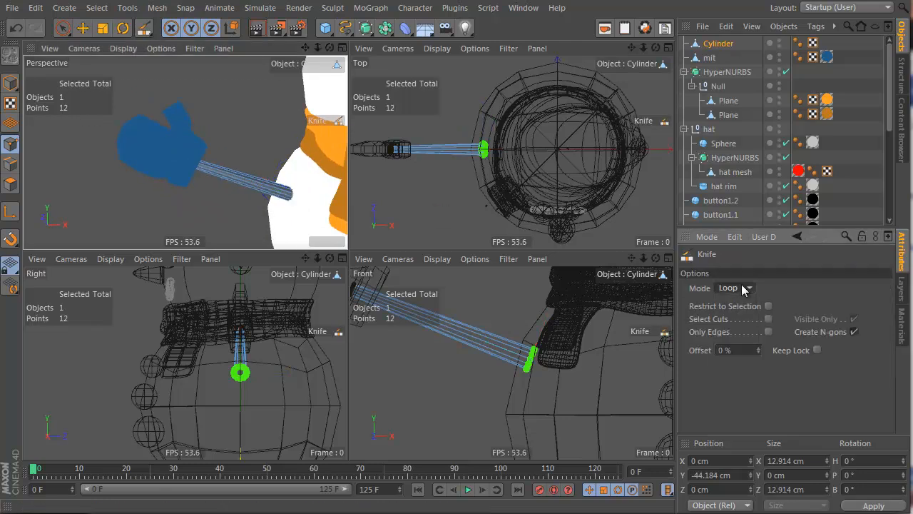
pyautogui.middleClick(243, 139)
pyautogui.keyDown('alt'); pyautogui.moveTo(304, 226); pyautogui.dragTo(378, 227, button='right'); pyautogui.keyUp('alt')
pyautogui.keyDown('alt'); pyautogui.moveTo(473, 306); pyautogui.dragTo(428, 260); pyautogui.keyUp('alt')
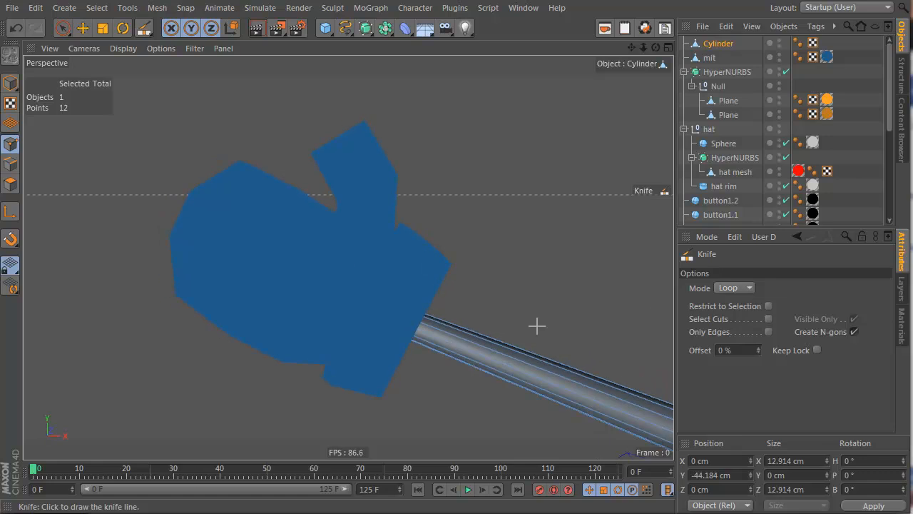
pyautogui.keyDown('alt'); pyautogui.moveTo(537, 326); pyautogui.dragTo(409, 226, button='middle'); pyautogui.keyUp('alt')
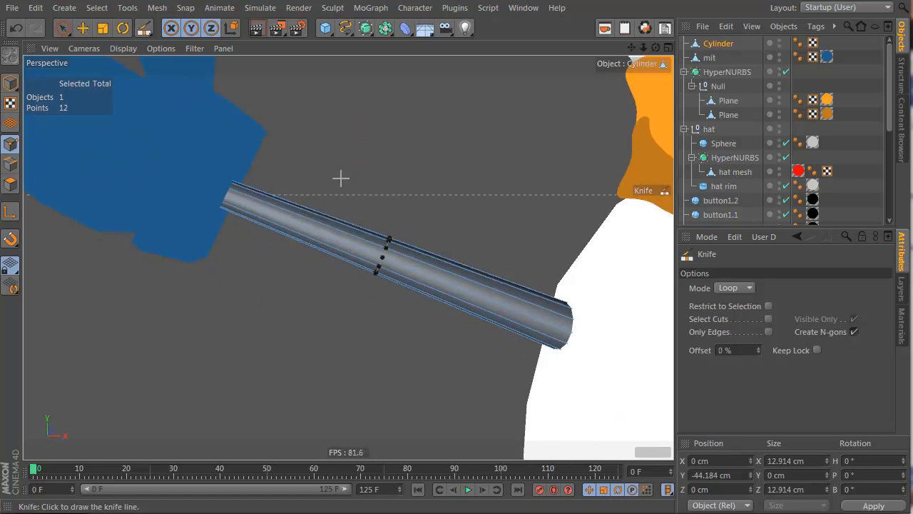
pyautogui.click(384, 255)
pyautogui.press('e')
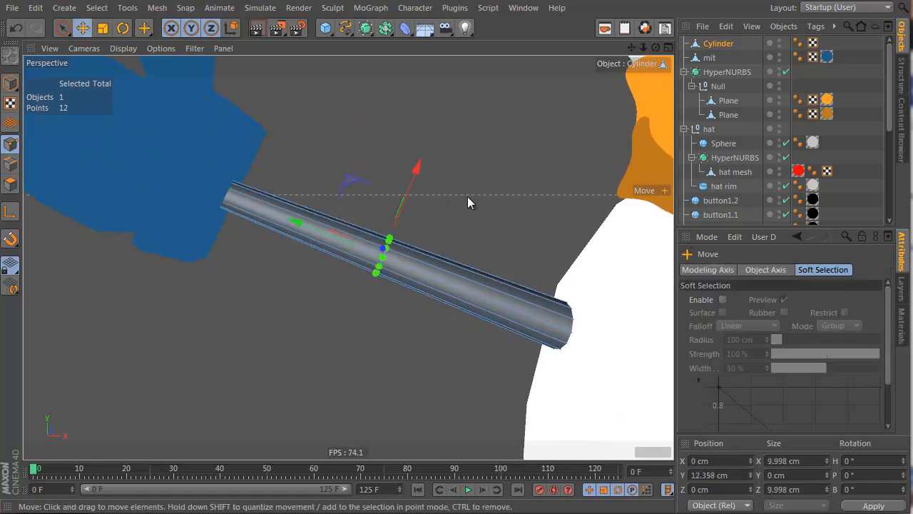
pyautogui.moveTo(467, 203); pyautogui.dragTo(453, 230)
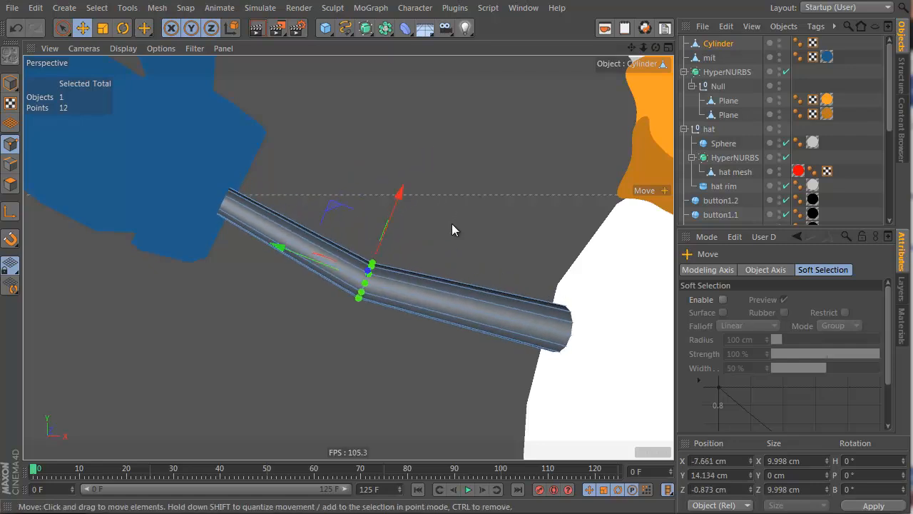
# Step: Cut a second loop between the bend and the snowman's body and move it upward for another bend
pyautogui.press('k')
pyautogui.click(470, 305)
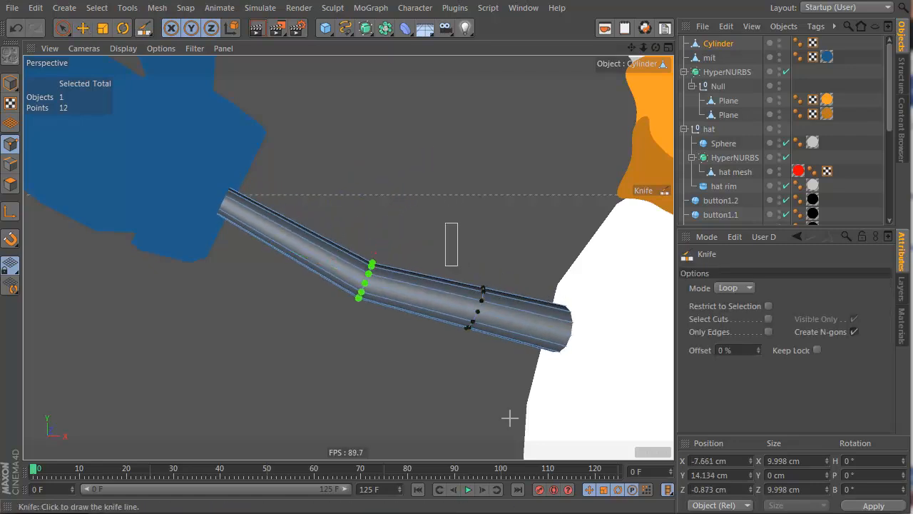
pyautogui.press('e')
pyautogui.moveTo(545, 257); pyautogui.dragTo(542, 232)
# Step: Cut a third loop around the arm between the first bend and the mitten
pyautogui.keyDown('alt'); pyautogui.moveTo(527, 279); pyautogui.dragTo(462, 309, button='right'); pyautogui.keyUp('alt')
pyautogui.keyDown('alt'); pyautogui.moveTo(409, 289); pyautogui.dragTo(497, 273, button='right'); pyautogui.keyUp('alt')
pyautogui.press('k')
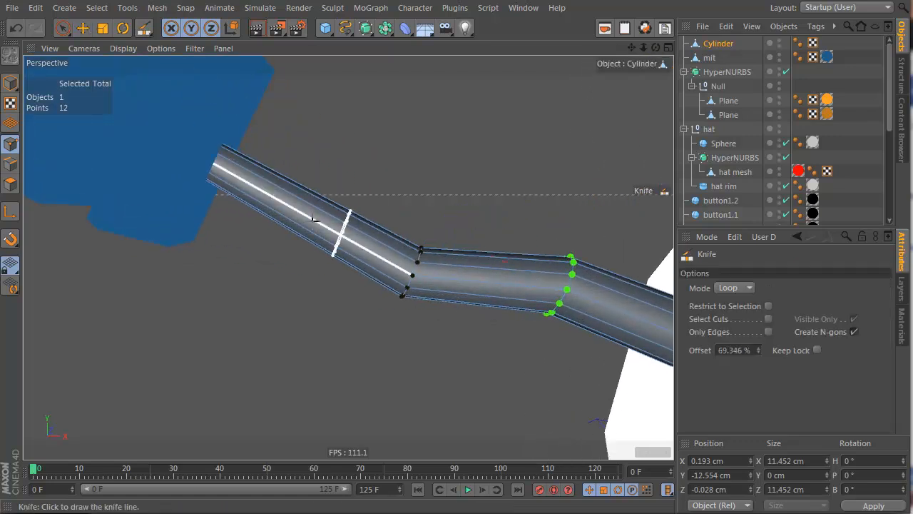
pyautogui.click(347, 226)
# Step: Select three adjacent polygons on the arm's underside between the two upper loops and inset them with Extrude Inner
pyautogui.keyDown('alt'); pyautogui.moveTo(347, 257); pyautogui.dragTo(492, 235); pyautogui.keyUp('alt')
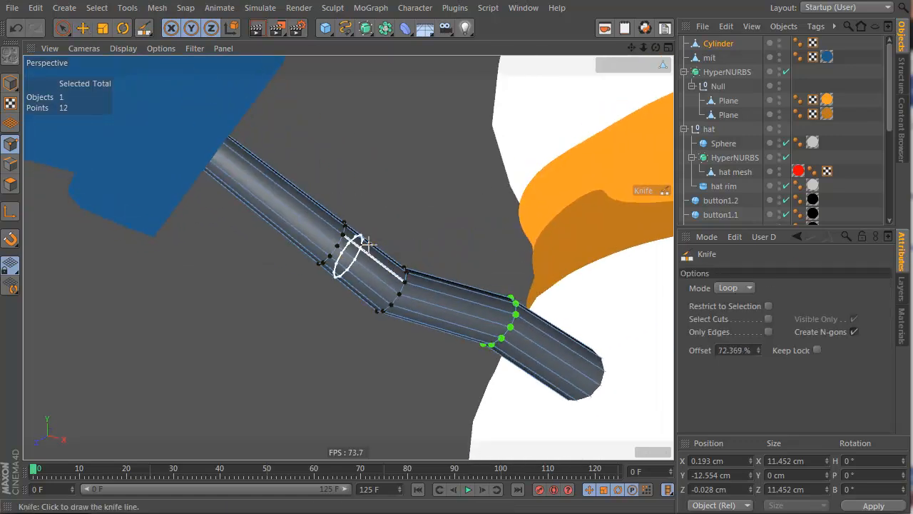
pyautogui.keyDown('alt'); pyautogui.moveTo(361, 239); pyautogui.dragTo(402, 259, button='right'); pyautogui.keyUp('alt')
pyautogui.press('Return')
pyautogui.press('Return')
pyautogui.keyDown('alt'); pyautogui.moveTo(319, 311); pyautogui.dragTo(102, 106); pyautogui.keyUp('alt')
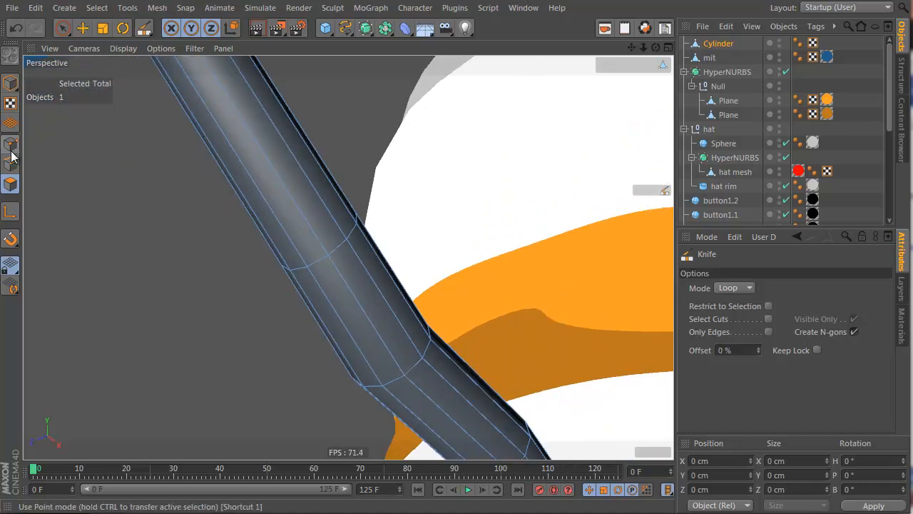
pyautogui.click(62, 27)
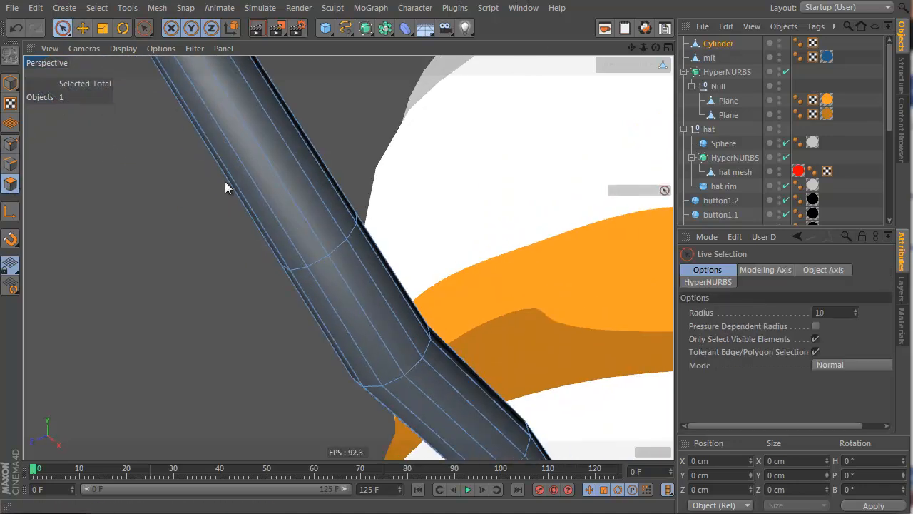
pyautogui.moveTo(342, 316)
pyautogui.mouseDown()
pyautogui.moveTo(235, 328)
pyautogui.moveTo(480, 219)
pyautogui.mouseUp()
pyautogui.press('i')
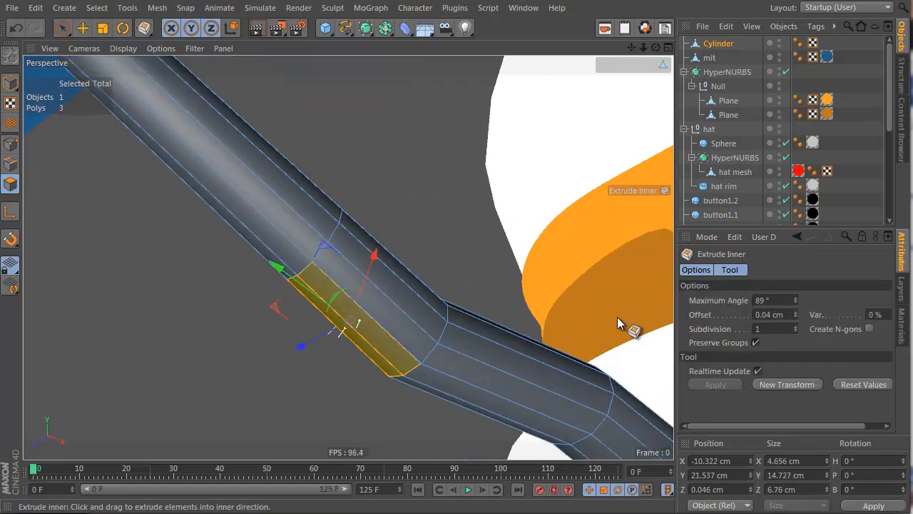
pyautogui.moveTo(617, 317); pyautogui.dragTo(467, 154)
pyautogui.press('d')
pyautogui.moveTo(620, 317); pyautogui.dragTo(483, 219)
pyautogui.hotkey('ctrl', 'z')
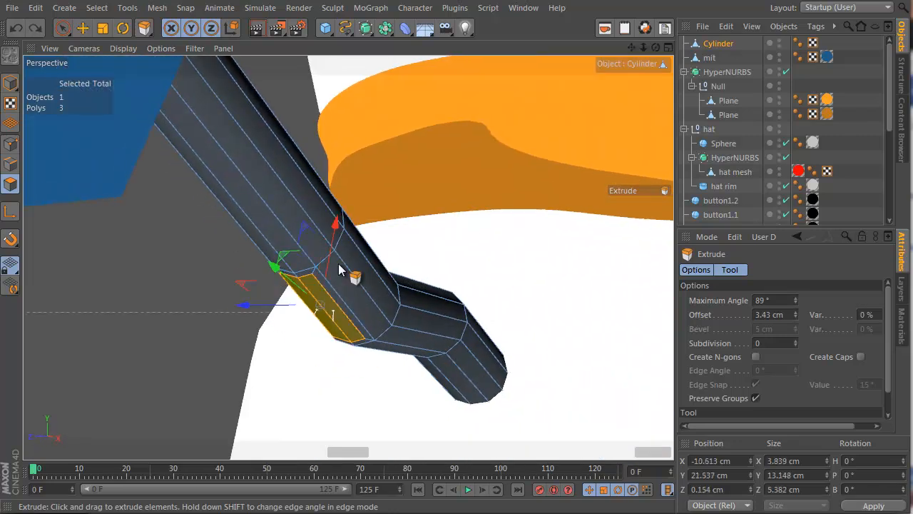
pyautogui.moveTo(627, 325); pyautogui.dragTo(627, 326)
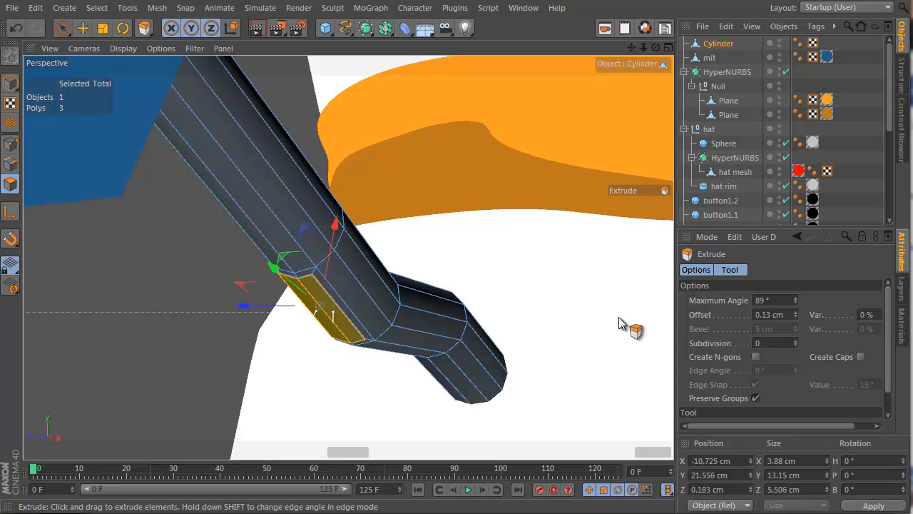
# Step: Pull the inset polygons outward and scale them down into a tapered stub, then extrude its tip by about 0.65 cm
pyautogui.press('e')
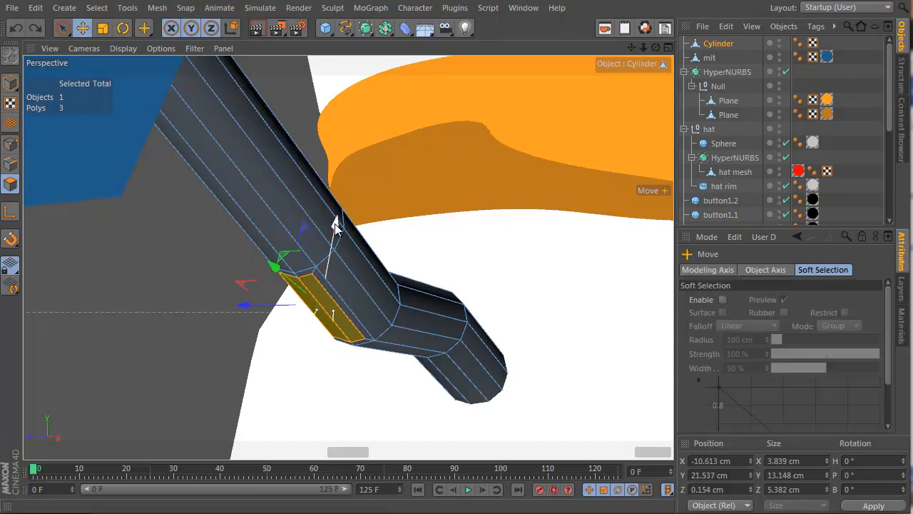
pyautogui.moveTo(335, 223); pyautogui.dragTo(210, 299)
pyautogui.press('t')
pyautogui.moveTo(260, 328); pyautogui.dragTo(296, 348)
pyautogui.press('d')
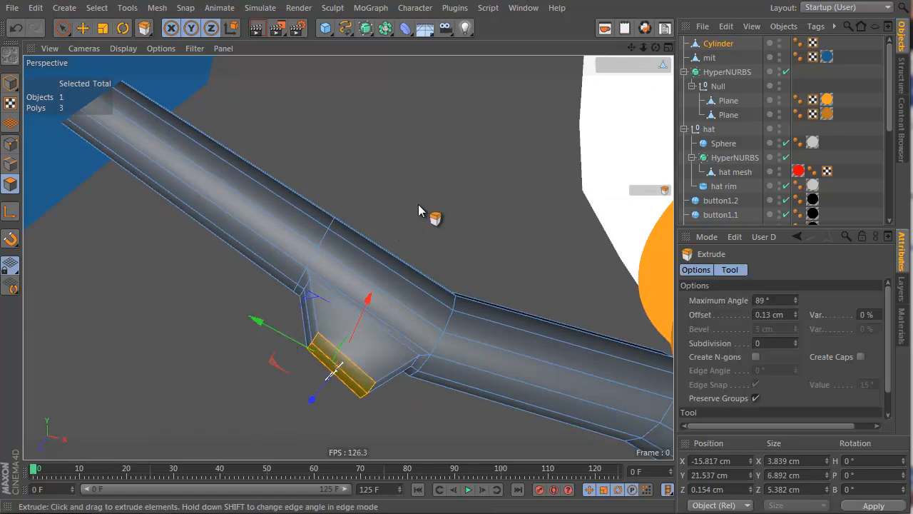
pyautogui.moveTo(619, 317); pyautogui.dragTo(619, 317)
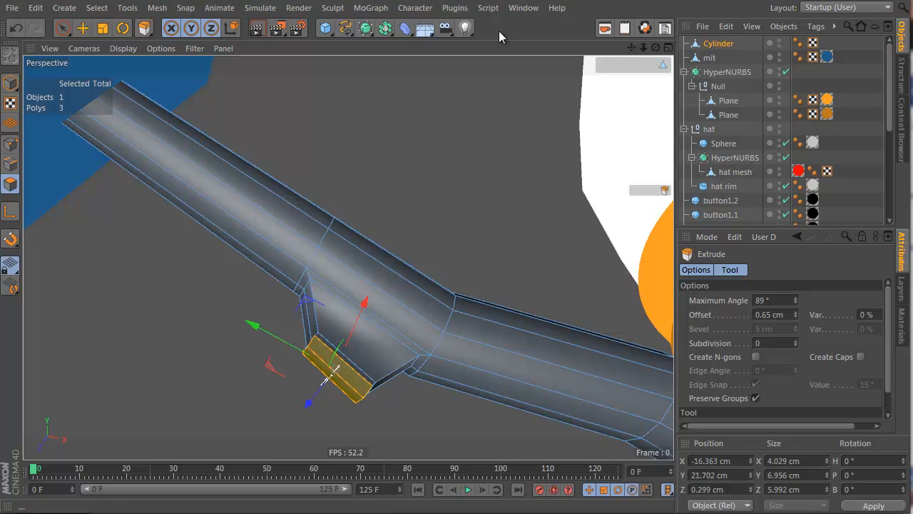
# Step: Place the arm cylinder under a new HyperNURBS object to smooth it and check the stub from several angles
pyautogui.keyDown('alt'); pyautogui.click(368, 31); pyautogui.keyUp('alt')
pyautogui.click(762, 75)
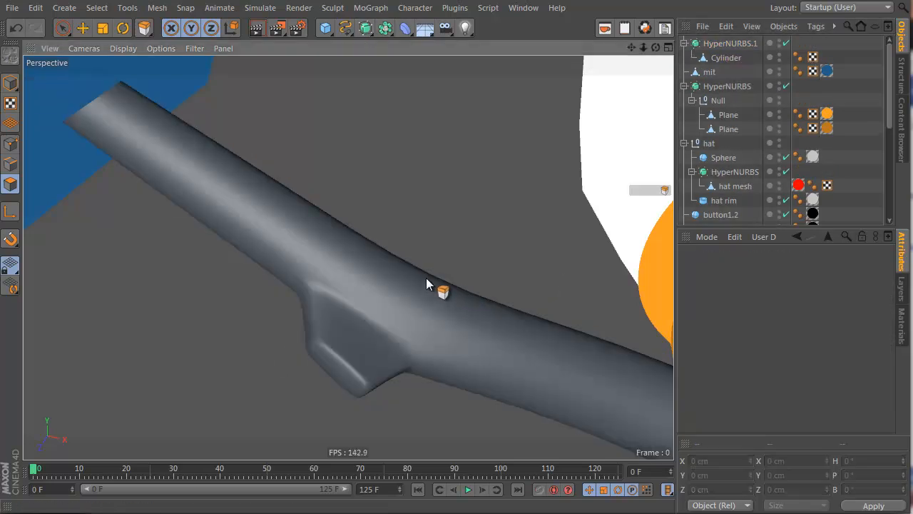
pyautogui.keyDown('alt'); pyautogui.moveTo(426, 278); pyautogui.dragTo(384, 397); pyautogui.keyUp('alt')
pyautogui.keyDown('alt'); pyautogui.moveTo(418, 326); pyautogui.dragTo(314, 362, button='right'); pyautogui.keyUp('alt')
pyautogui.keyDown('alt'); pyautogui.moveTo(438, 315); pyautogui.dragTo(541, 126); pyautogui.keyUp('alt')
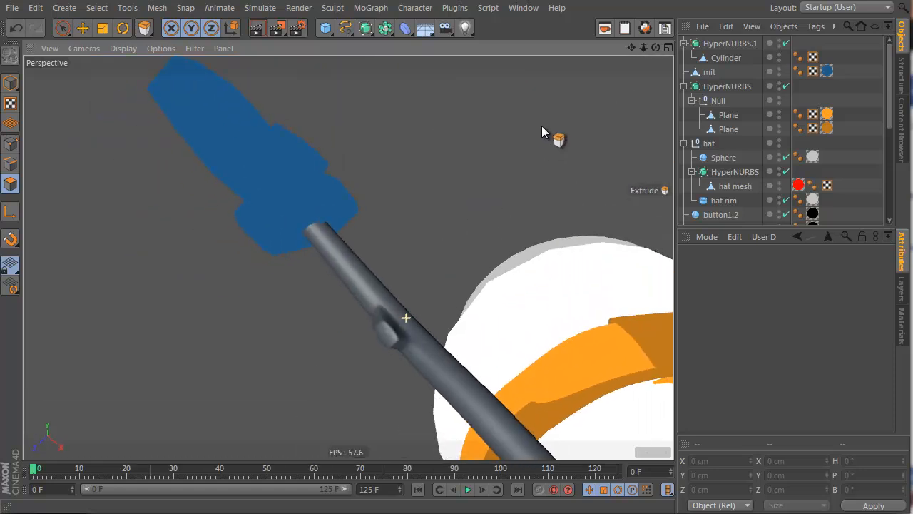
# Step: Add a loop cut across the middle of the stub and around the arm cylinder
pyautogui.keyDown('alt'); pyautogui.moveTo(377, 341); pyautogui.dragTo(524, 283, button='right'); pyautogui.keyUp('alt')
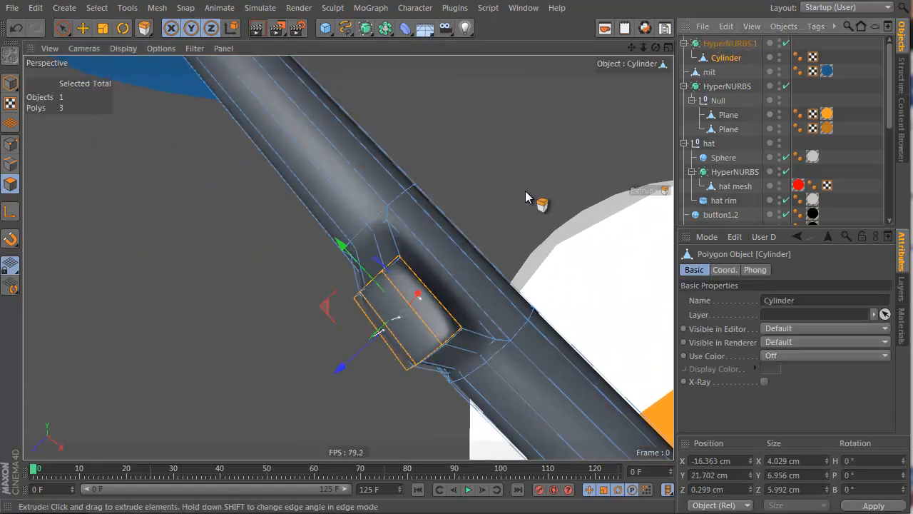
pyautogui.keyDown('alt'); pyautogui.moveTo(534, 200); pyautogui.dragTo(444, 287); pyautogui.keyUp('alt')
pyautogui.press('k')
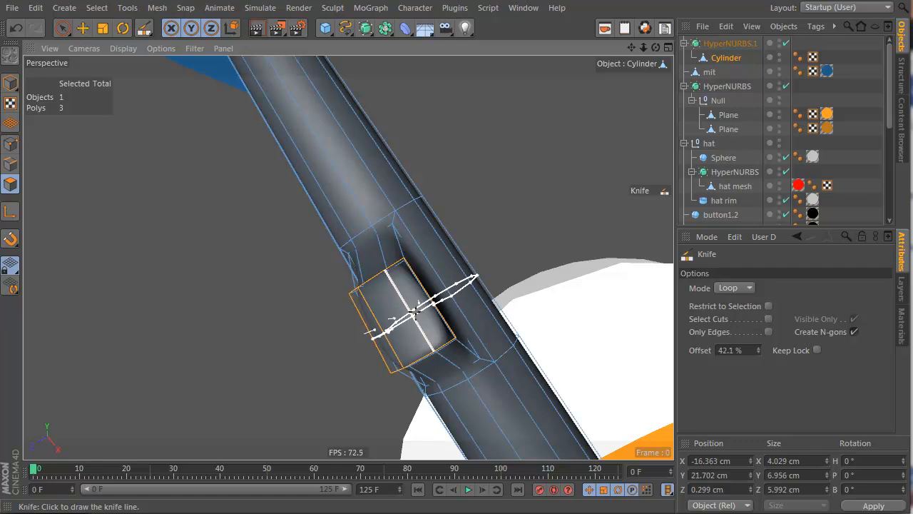
pyautogui.click(407, 309)
pyautogui.keyDown('alt'); pyautogui.moveTo(408, 311); pyautogui.dragTo(394, 326); pyautogui.keyUp('alt')
# Step: Select only the edges of the new loop across the stub and widen them along Z to about 8.6 cm
pyautogui.click(10, 164)
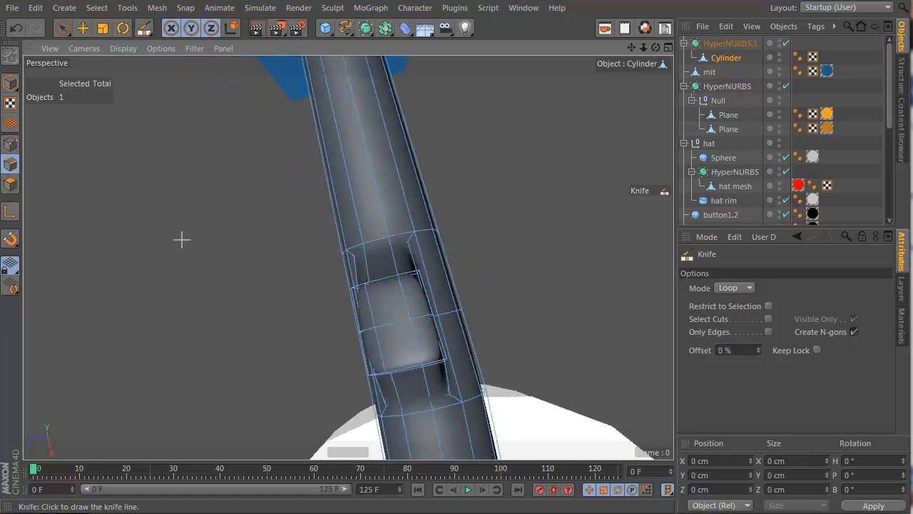
pyautogui.scroll(5, 343, 299)
pyautogui.keyDown('alt'); pyautogui.moveTo(485, 320); pyautogui.dragTo(342, 359); pyautogui.keyUp('alt')
pyautogui.press('space')
pyautogui.moveTo(469, 362)
pyautogui.mouseDown()
pyautogui.moveTo(431, 414)
pyautogui.moveTo(425, 404)
pyautogui.moveTo(569, 271)
pyautogui.moveTo(675, 324)
pyautogui.moveTo(41, 286)
pyautogui.mouseUp()
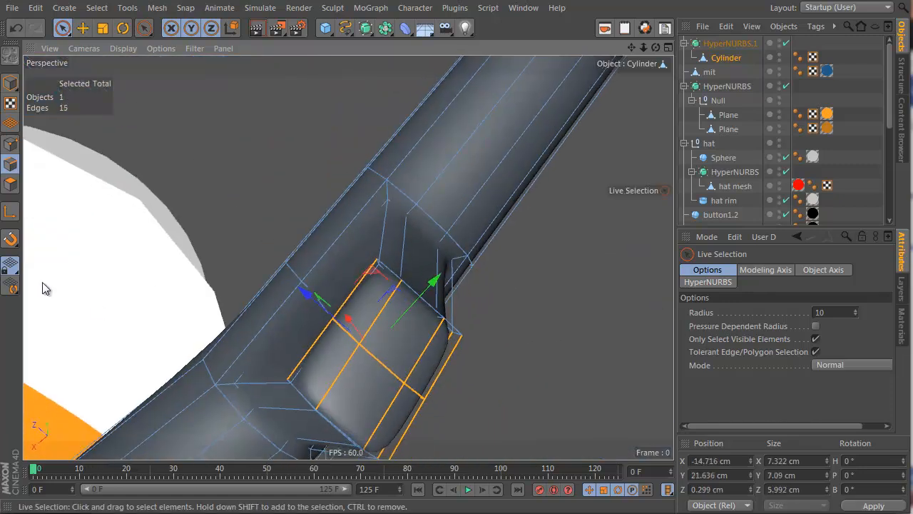
pyautogui.moveTo(336, 324); pyautogui.dragTo(322, 309)
pyautogui.hotkey('ctrl', 'z')
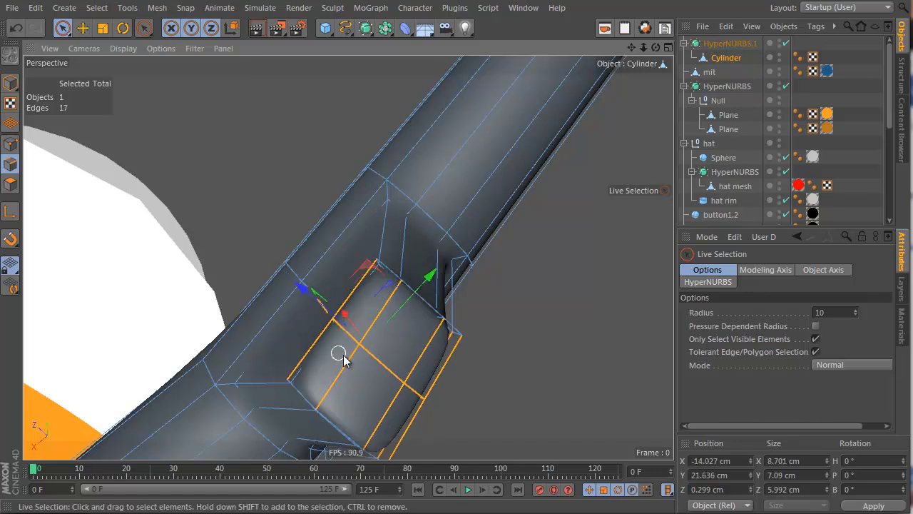
pyautogui.keyDown('alt'); pyautogui.moveTo(343, 356); pyautogui.dragTo(418, 381); pyautogui.keyUp('alt')
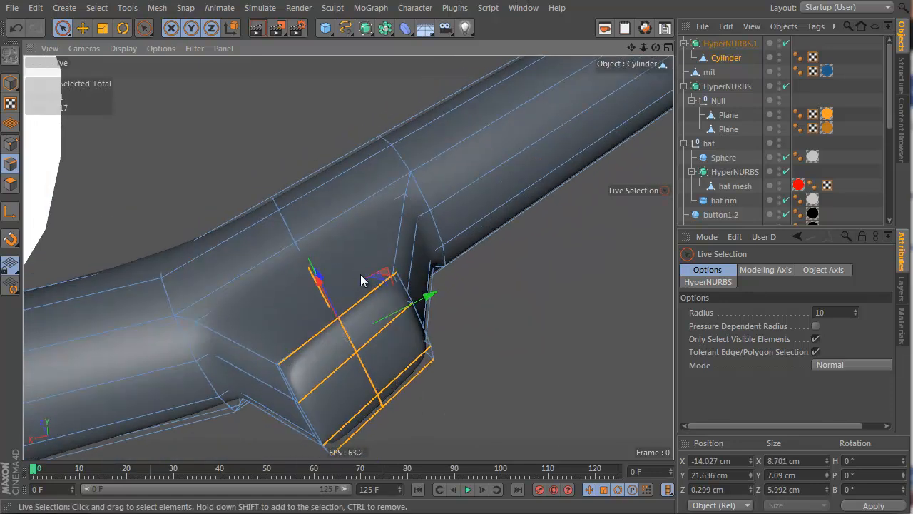
pyautogui.keyDown('alt'); pyautogui.moveTo(386, 452); pyautogui.dragTo(418, 342); pyautogui.keyUp('alt')
pyautogui.keyDown('ctrl'); pyautogui.click(484, 314); pyautogui.keyUp('ctrl')
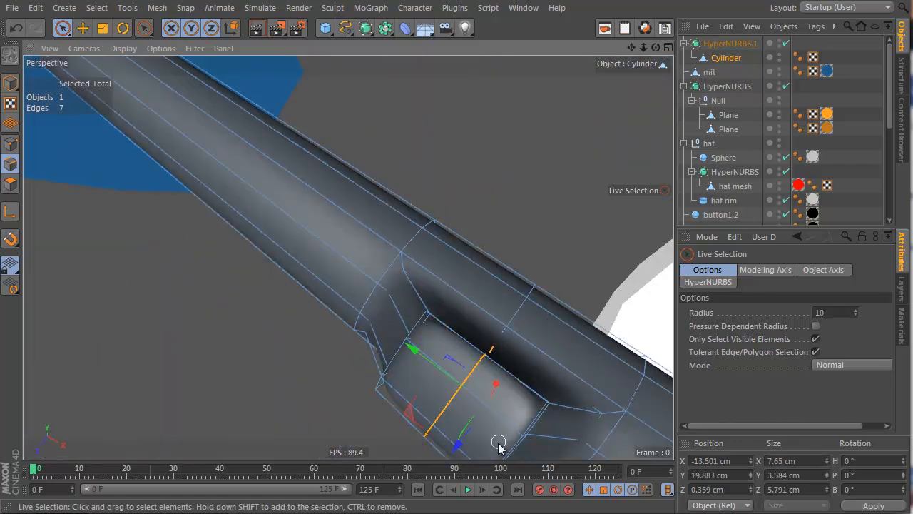
pyautogui.keyDown('alt'); pyautogui.moveTo(597, 338); pyautogui.dragTo(625, 290); pyautogui.keyUp('alt')
pyautogui.press('t')
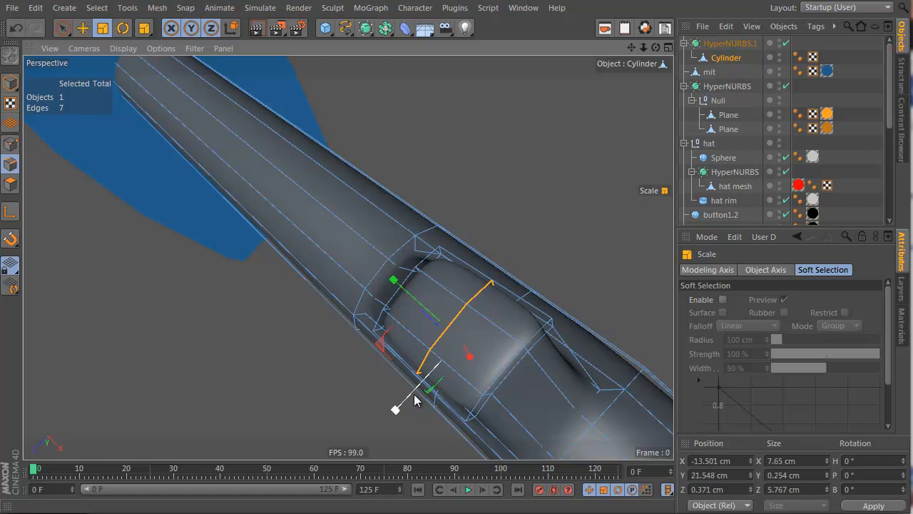
pyautogui.moveTo(416, 400); pyautogui.dragTo(400, 407)
pyautogui.keyDown('alt'); pyautogui.moveTo(399, 406); pyautogui.dragTo(579, 316); pyautogui.keyUp('alt')
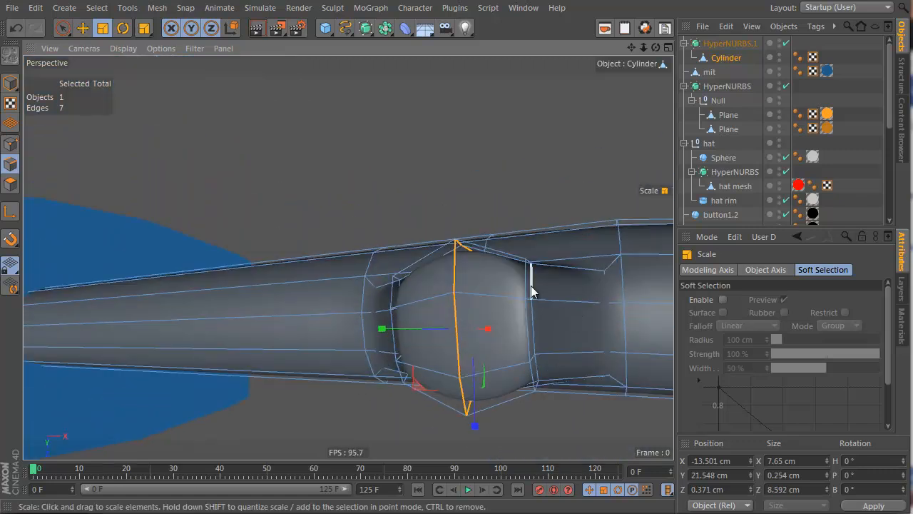
# Step: Select the eight corner points of the stub's tip and scale them together along Y to about 5.4 cm
pyautogui.keyDown('alt'); pyautogui.moveTo(505, 276); pyautogui.dragTo(536, 290); pyautogui.keyUp('alt')
pyautogui.press('Return')
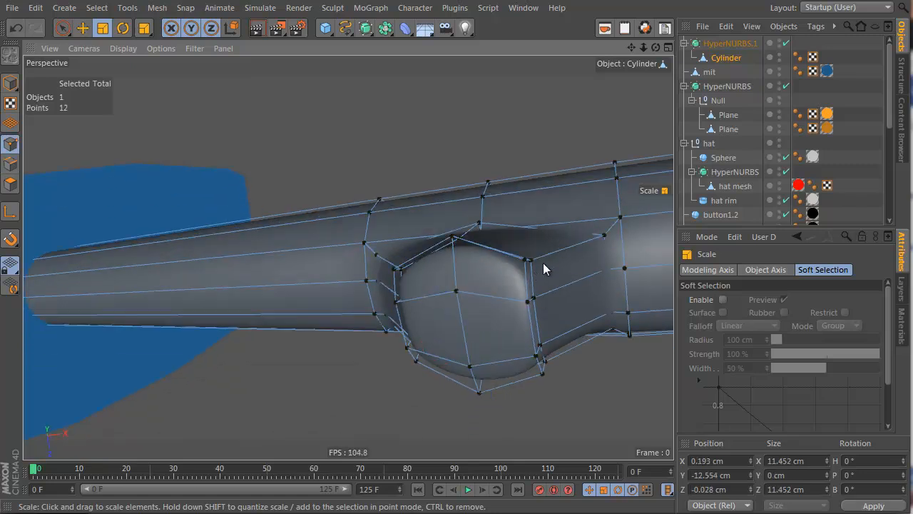
pyautogui.press('9')
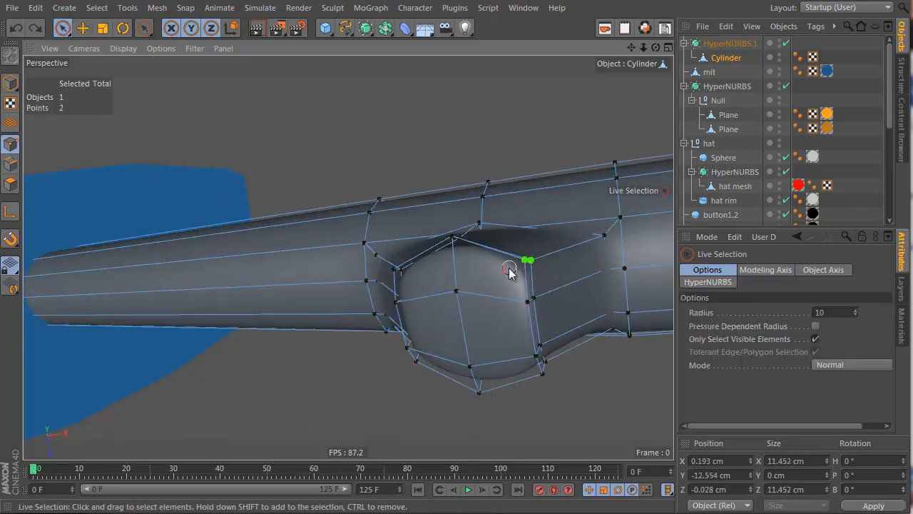
pyautogui.moveTo(510, 268); pyautogui.dragTo(511, 271)
pyautogui.keyDown('shift'); pyautogui.click(491, 368); pyautogui.keyUp('shift')
pyautogui.keyDown('alt'); pyautogui.moveTo(491, 368); pyautogui.dragTo(523, 388); pyautogui.keyUp('alt')
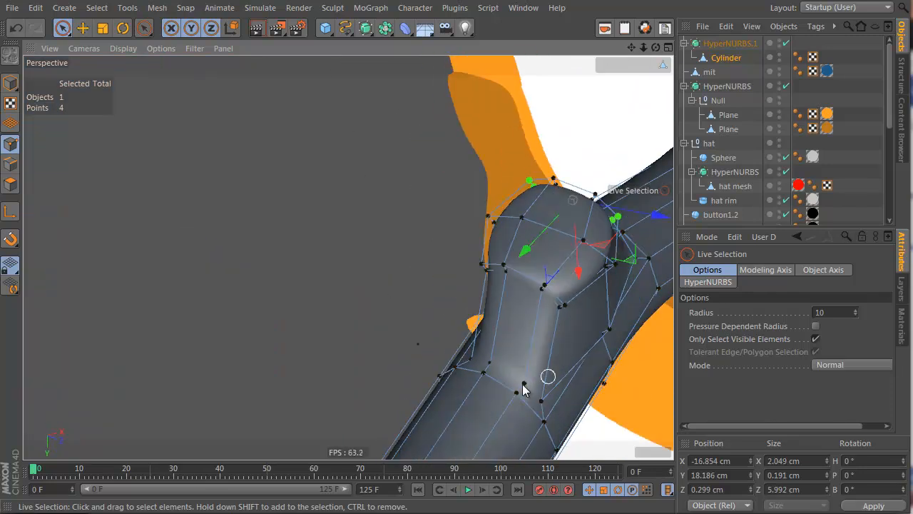
pyautogui.keyDown('shift'); pyautogui.moveTo(560, 326); pyautogui.dragTo(509, 336); pyautogui.keyUp('shift')
pyautogui.keyDown('alt'); pyautogui.moveTo(457, 276); pyautogui.dragTo(418, 271); pyautogui.keyUp('alt')
pyautogui.press('t')
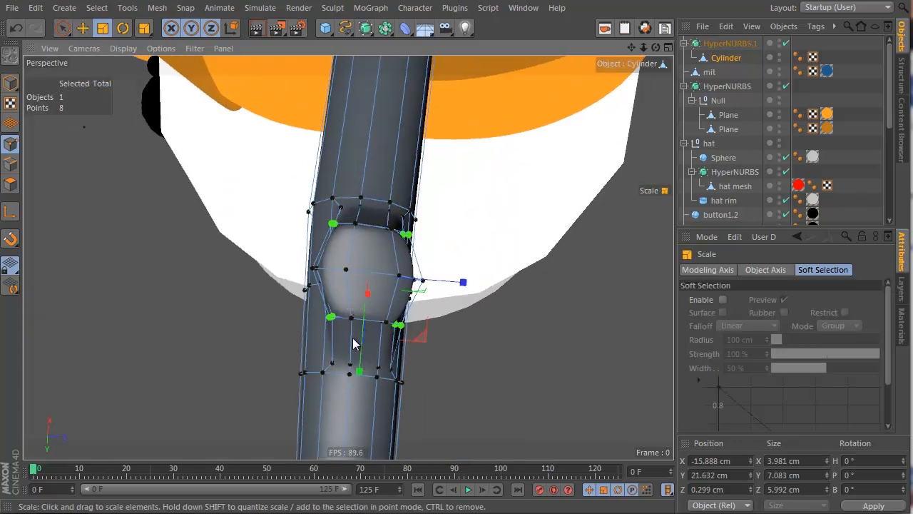
pyautogui.moveTo(353, 344); pyautogui.dragTo(498, 358)
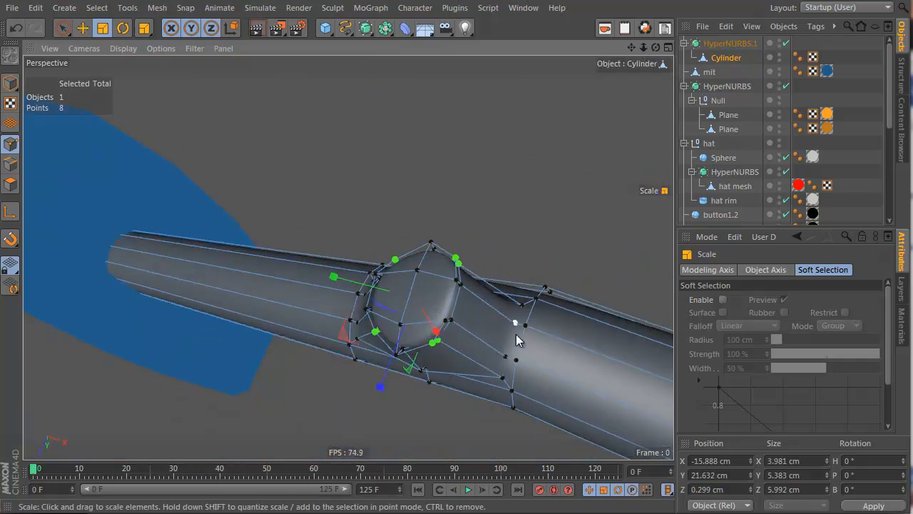
# Step: Select the two short edges across the arm just on the body side of the stub
pyautogui.press('Return')
pyautogui.press('e')
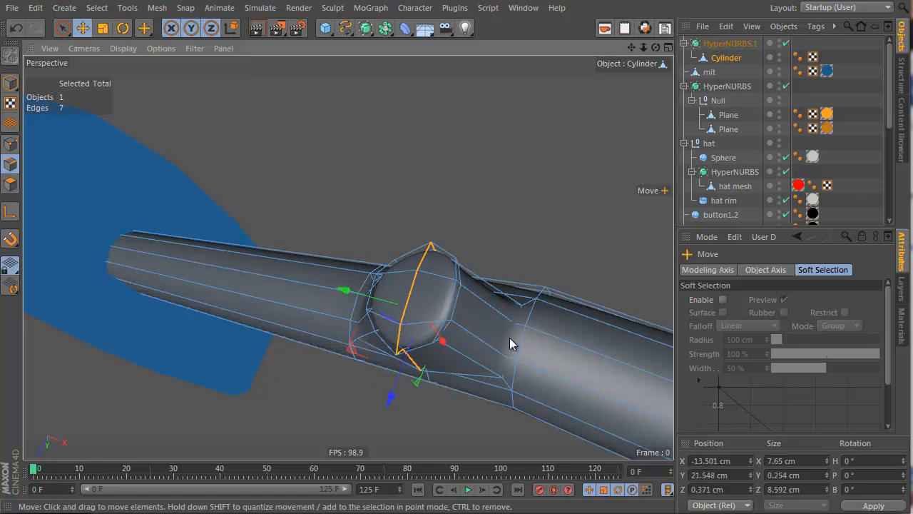
pyautogui.click(508, 339)
pyautogui.keyDown('shift'); pyautogui.click(524, 347); pyautogui.keyUp('shift')
pyautogui.keyDown('alt'); pyautogui.moveTo(564, 363); pyautogui.dragTo(448, 356); pyautogui.keyUp('alt')
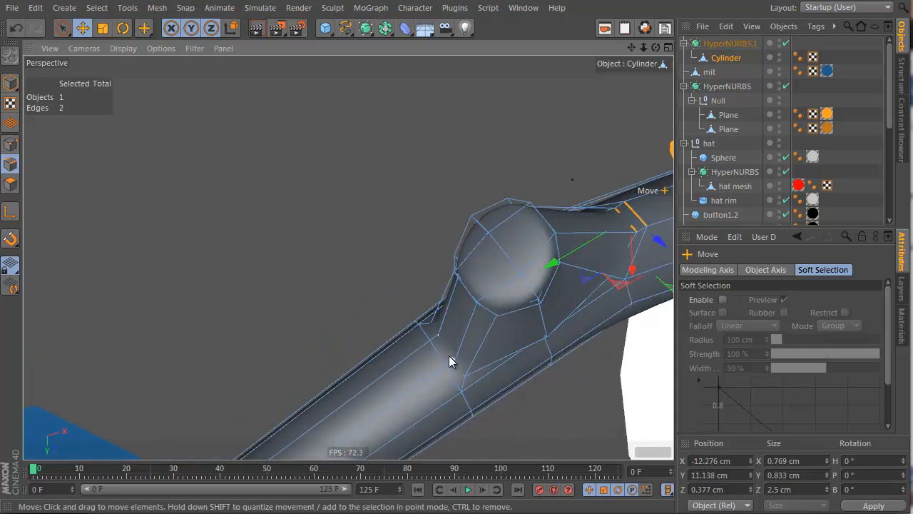
# Step: Select the two matching edges on the mitten side of the stub and slide them along the arm to about 31.3 cm in Y
pyautogui.press('space')
pyautogui.keyDown('shift'); pyautogui.click(445, 351); pyautogui.keyUp('shift')
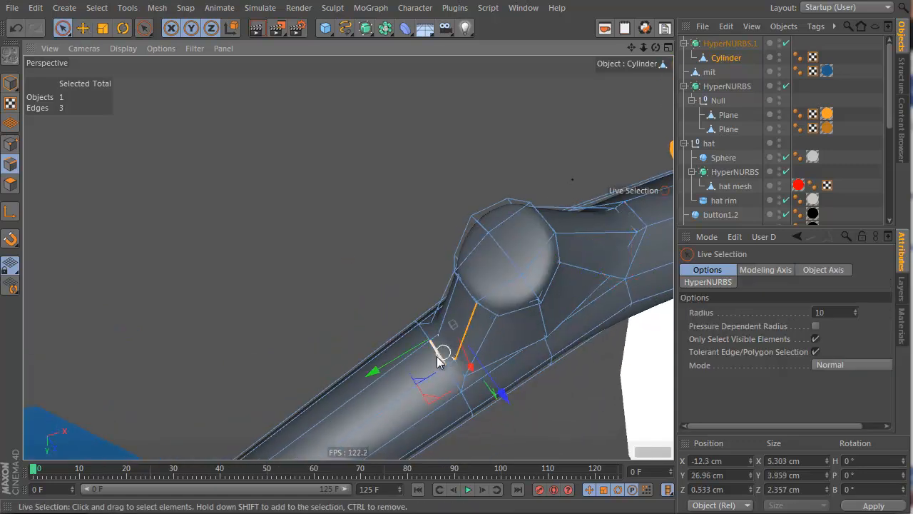
pyautogui.press('space')
pyautogui.moveTo(378, 369); pyautogui.dragTo(412, 362)
pyautogui.press('space')
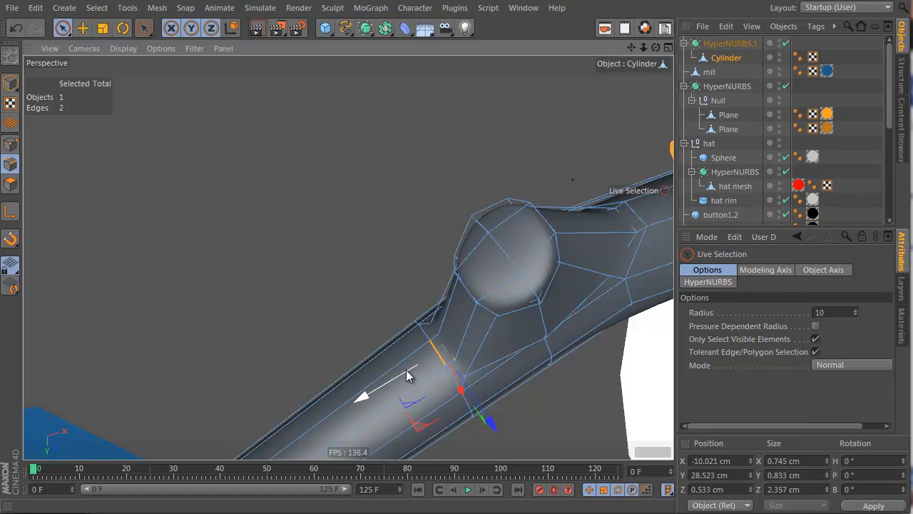
pyautogui.moveTo(406, 370); pyautogui.dragTo(376, 389)
# Step: Examine the smoothed arm together with the whole snowman from the front, with nothing selected
pyautogui.keyDown('alt'); pyautogui.moveTo(532, 352); pyautogui.dragTo(544, 272); pyautogui.keyUp('alt')
pyautogui.keyDown('alt'); pyautogui.moveTo(499, 331); pyautogui.dragTo(382, 389, button='right'); pyautogui.keyUp('alt')
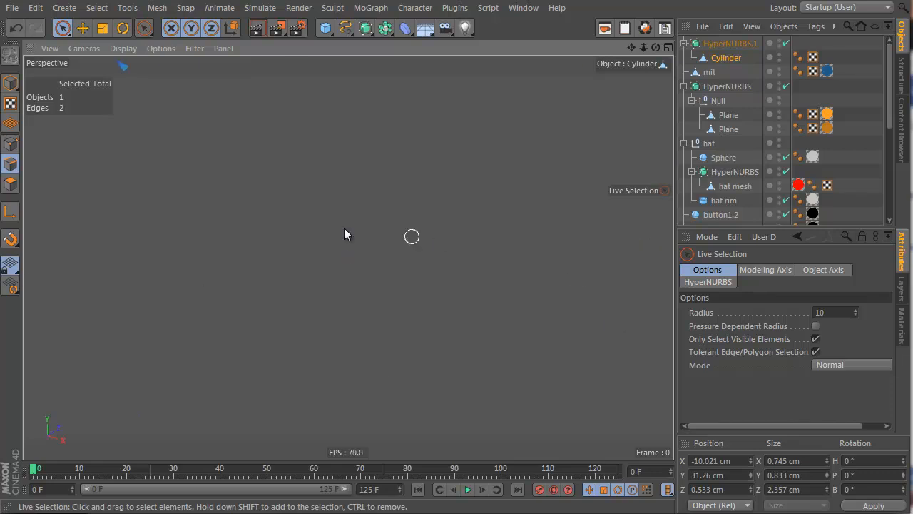
pyautogui.press('s')
pyautogui.press('h')
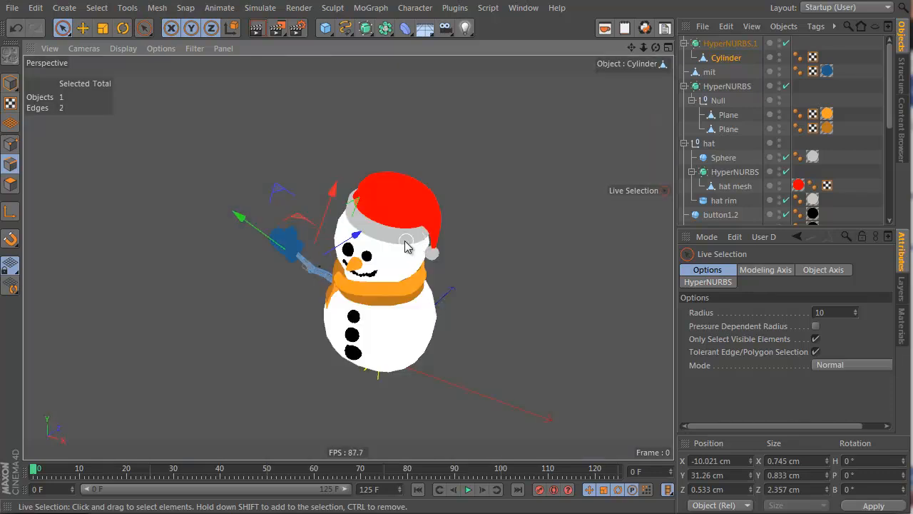
pyautogui.keyDown('alt'); pyautogui.moveTo(403, 235); pyautogui.dragTo(491, 183); pyautogui.keyUp('alt')
pyautogui.keyDown('alt'); pyautogui.moveTo(364, 307); pyautogui.dragTo(455, 258, button='right'); pyautogui.keyUp('alt')
pyautogui.keyDown('alt'); pyautogui.moveTo(451, 259); pyautogui.dragTo(494, 218, button='middle'); pyautogui.keyUp('alt')
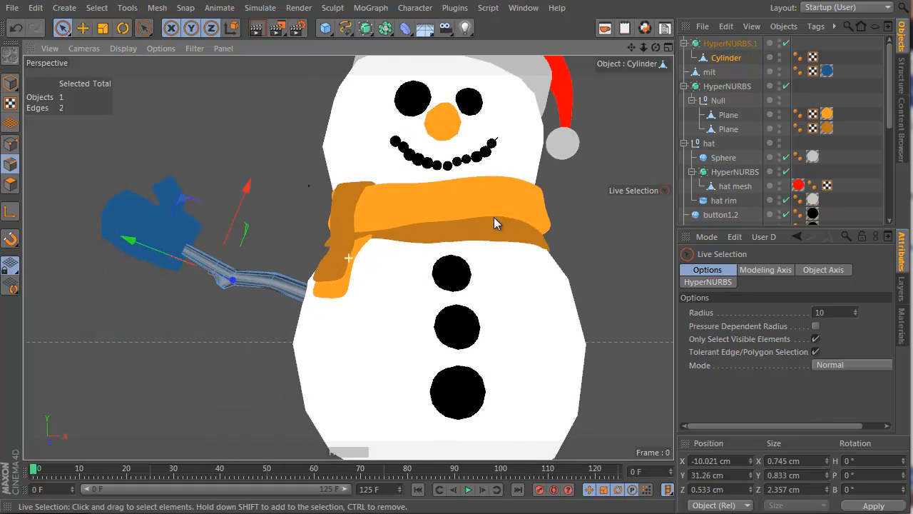
pyautogui.click(763, 56)
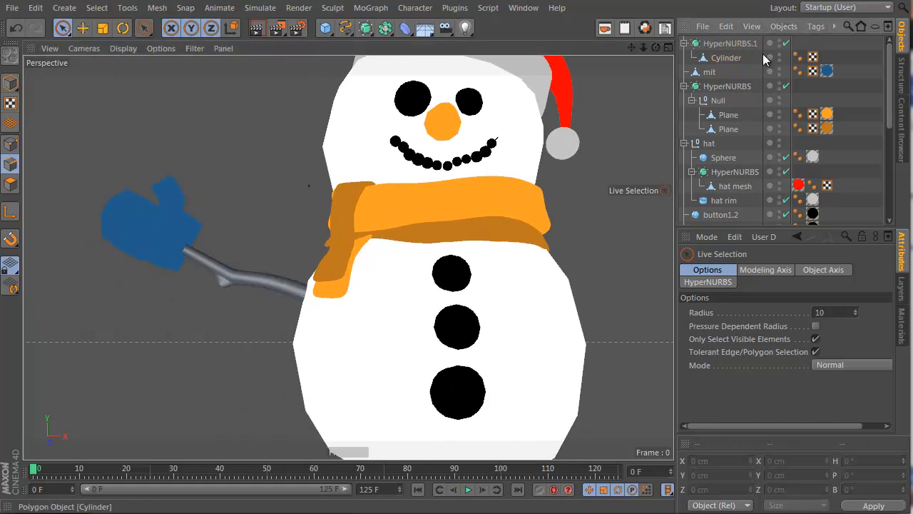
# Step: Take the arm Cylinder out of HyperNURBS.1, delete that HyperNURBS object, and select the Cylinder in model mode
pyautogui.moveTo(727, 38); pyautogui.dragTo(727, 38)
pyautogui.click(724, 56)
pyautogui.press('Delete')
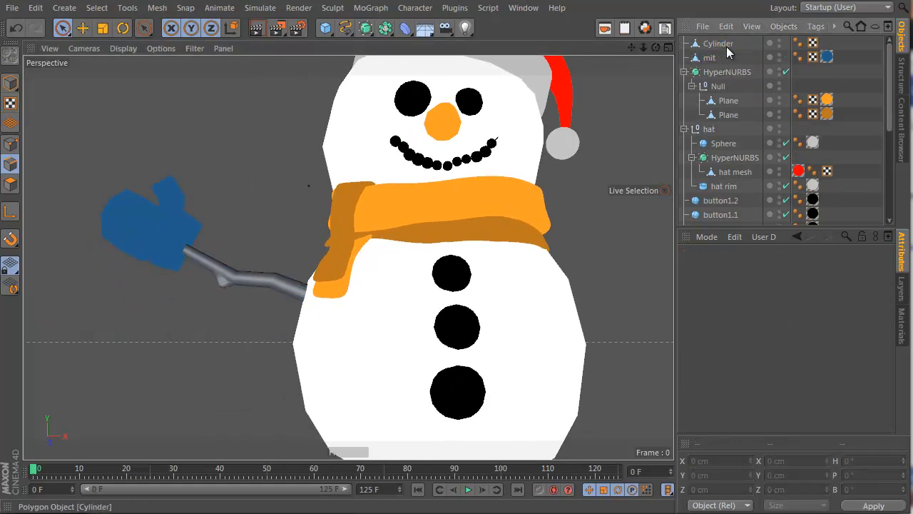
pyautogui.click(728, 45)
pyautogui.keyDown('alt'); pyautogui.moveTo(363, 246); pyautogui.dragTo(333, 245, button='right'); pyautogui.keyUp('alt')
pyautogui.click(10, 84)
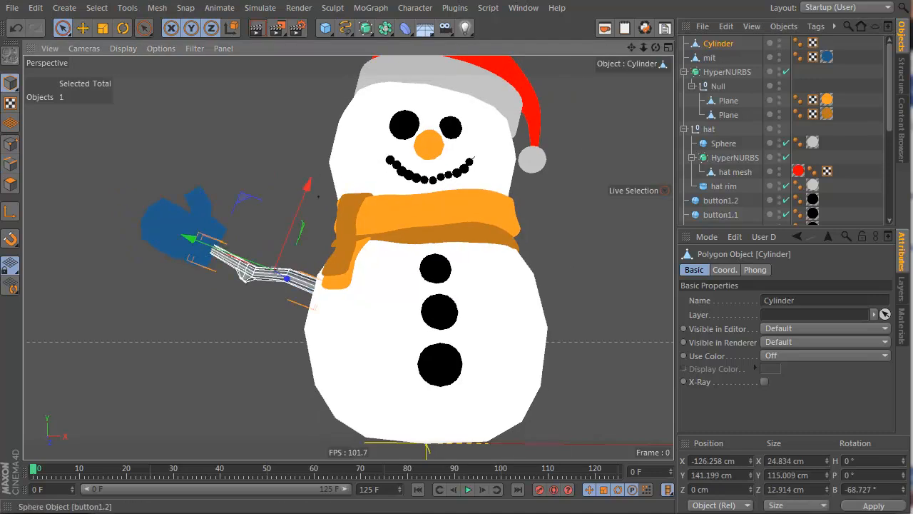
# Step: Duplicate the blue Mat.5 material and set the copy's luminance colour to brown with H 28°, S 96% and V 50%
pyautogui.click(902, 327)
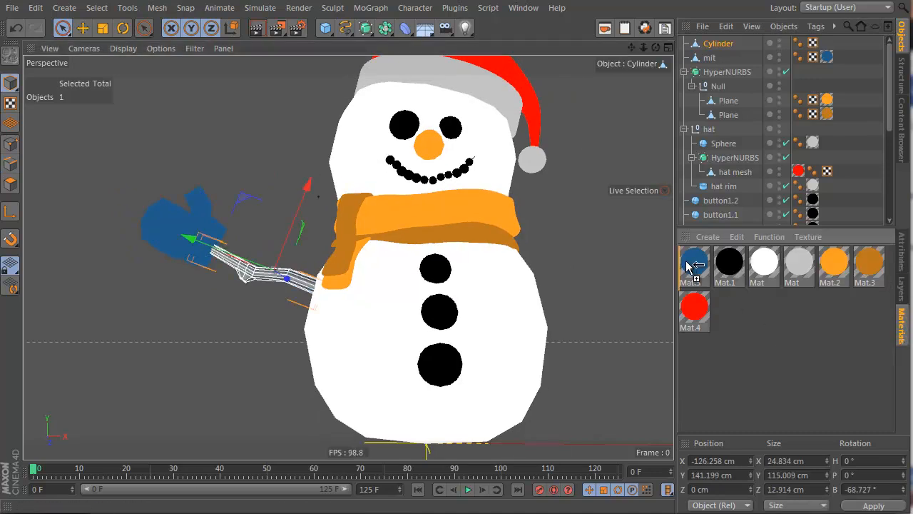
pyautogui.doubleClick(710, 264)
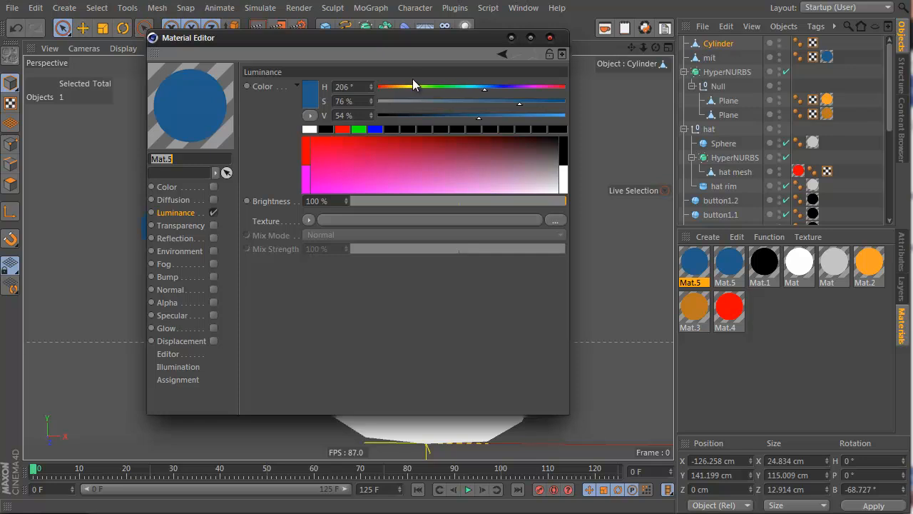
pyautogui.moveTo(411, 87); pyautogui.dragTo(392, 86)
pyautogui.moveTo(519, 104); pyautogui.dragTo(557, 103)
pyautogui.moveTo(477, 116); pyautogui.dragTo(469, 115)
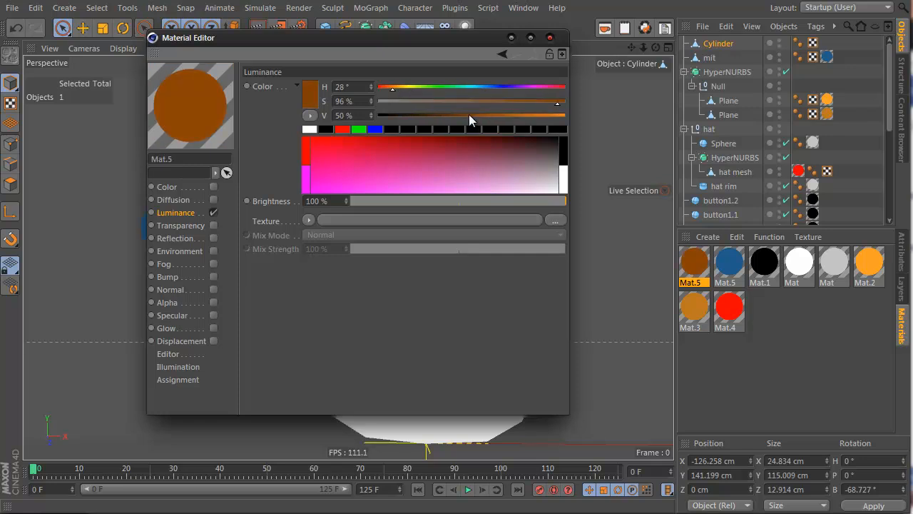
pyautogui.click(549, 37)
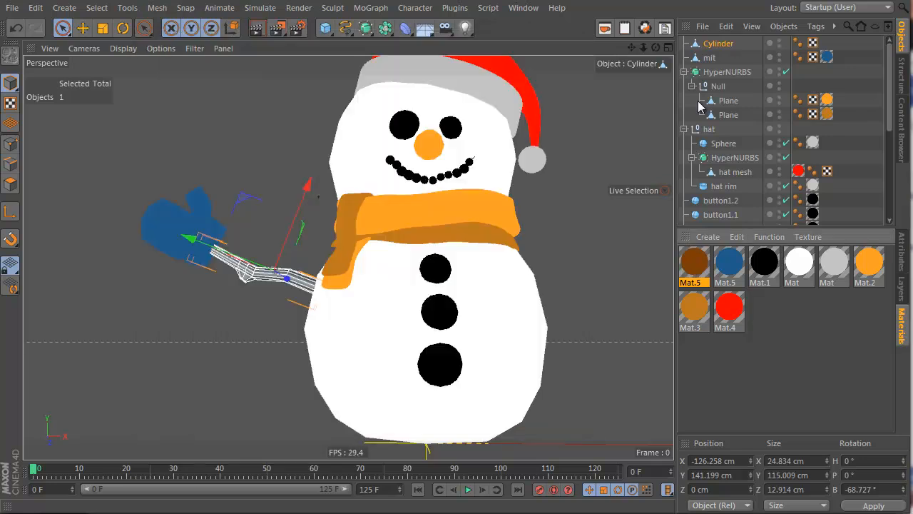
# Step: Apply the brown material to the arm Cylinder and rename the object branch
pyautogui.moveTo(726, 56); pyautogui.dragTo(720, 44)
pyautogui.doubleClick(719, 44)
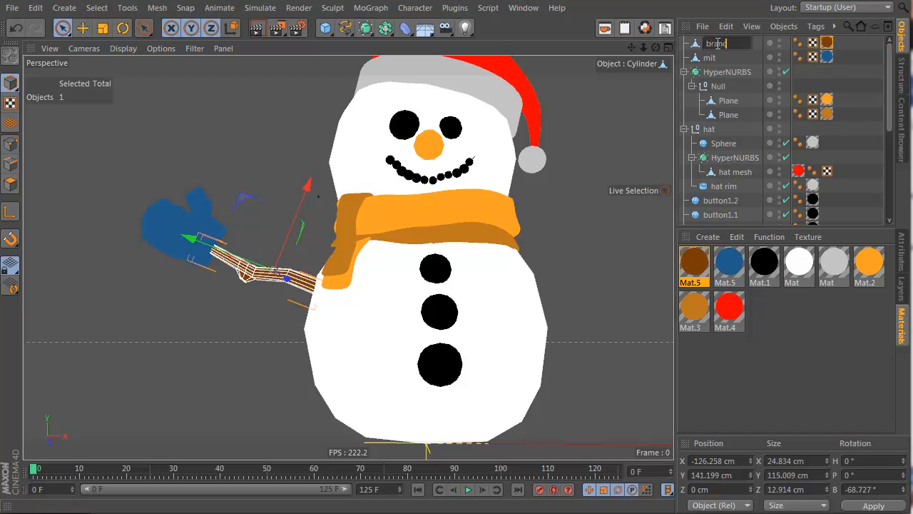
pyautogui.press('Return')
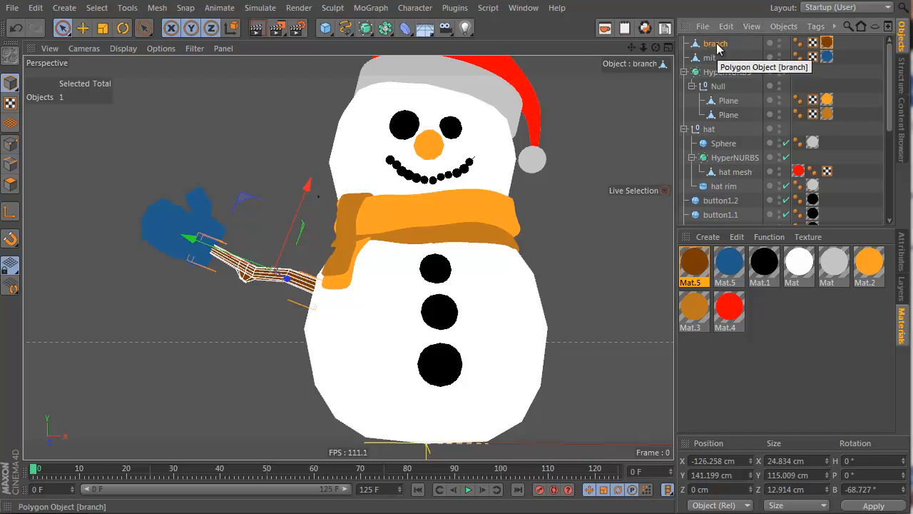
pyautogui.click(748, 59)
# Step: Group the branch and mit objects under a new null and expand it
pyautogui.scroll(-3, 448, 184)
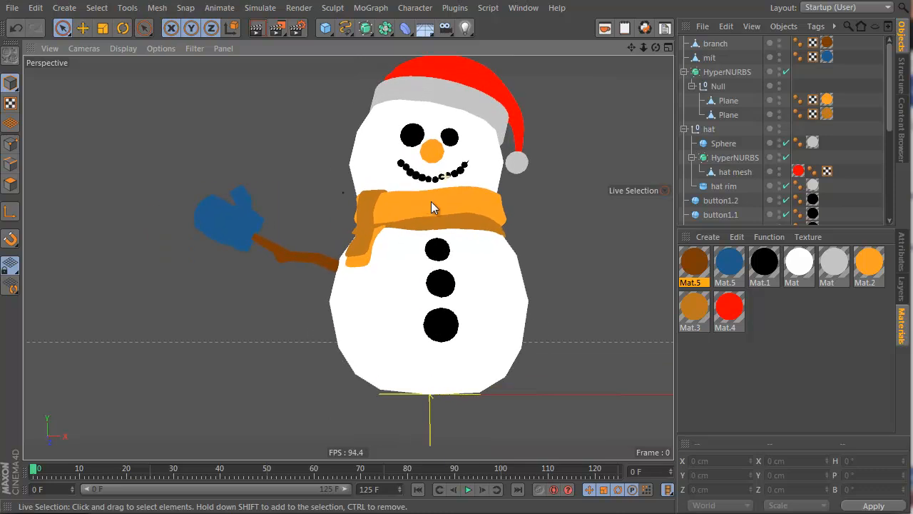
pyautogui.keyDown('alt'); pyautogui.moveTo(431, 201); pyautogui.dragTo(414, 214); pyautogui.keyUp('alt')
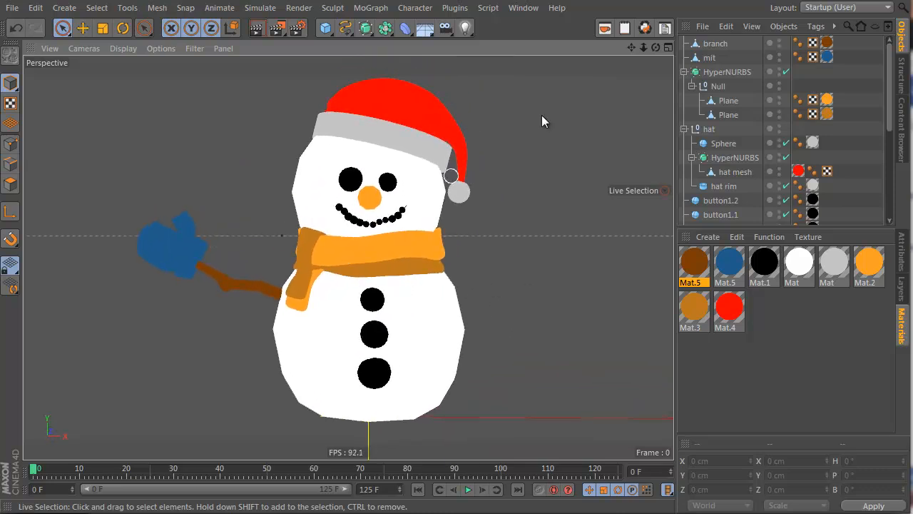
pyautogui.click(710, 57)
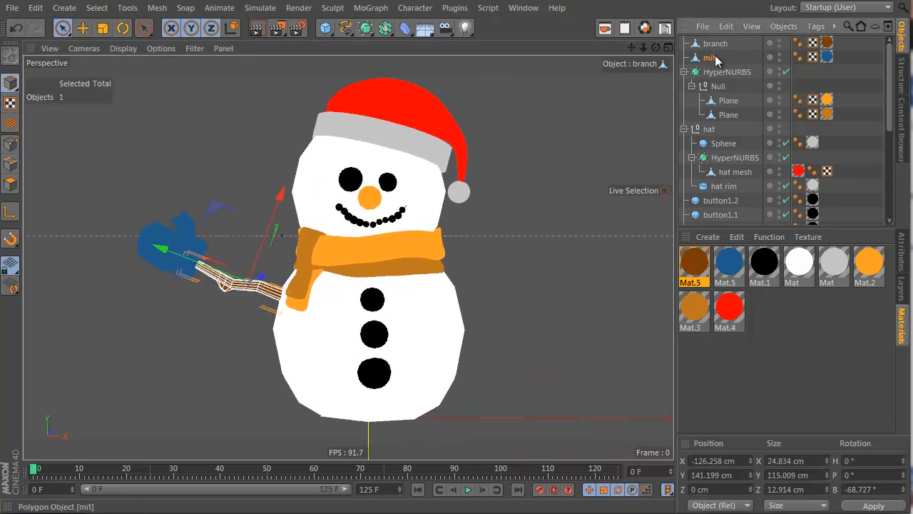
pyautogui.click(715, 46)
pyautogui.moveTo(703, 58); pyautogui.dragTo(705, 62)
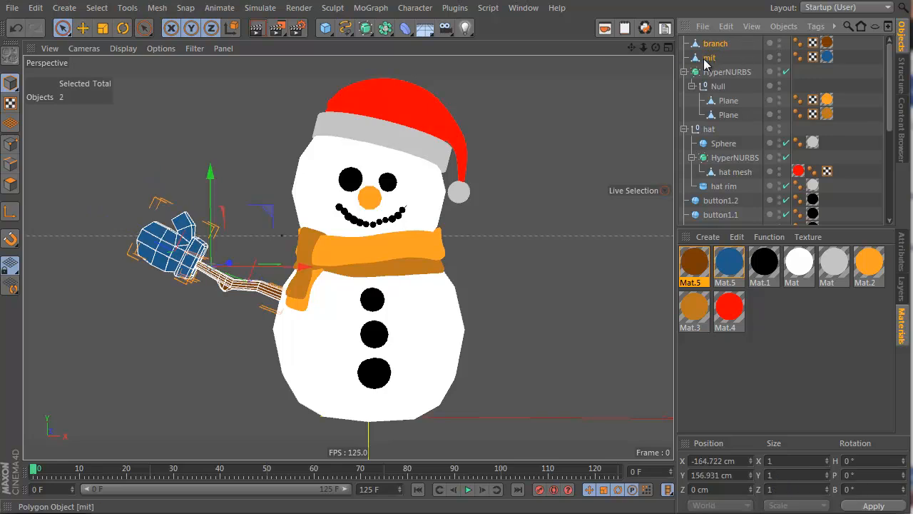
pyautogui.hotkey('alt', 'g')
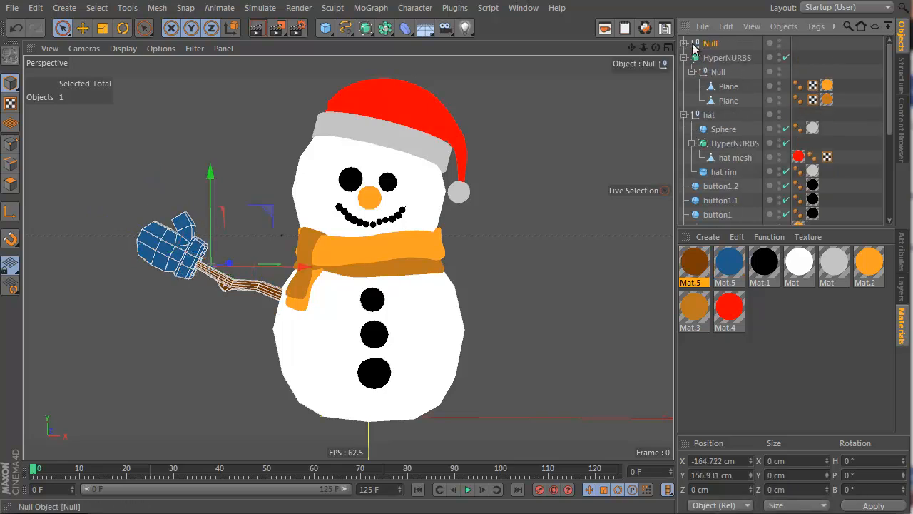
pyautogui.click(685, 44)
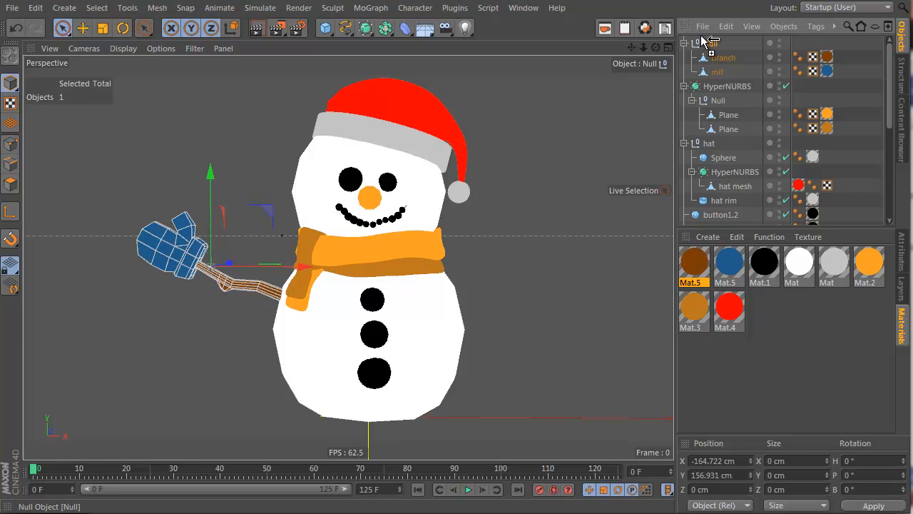
# Step: Duplicate the null holding the branch and mit, naming the original arm1 and the copy arm2
pyautogui.keyDown('ctrl'); pyautogui.moveTo(706, 41); pyautogui.dragTo(708, 44); pyautogui.keyUp('ctrl')
pyautogui.doubleClick(714, 86)
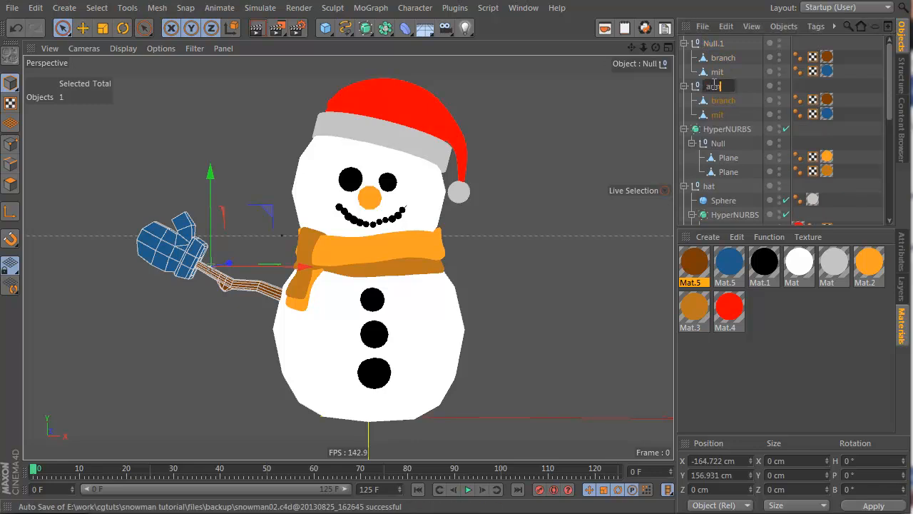
pyautogui.press('Return')
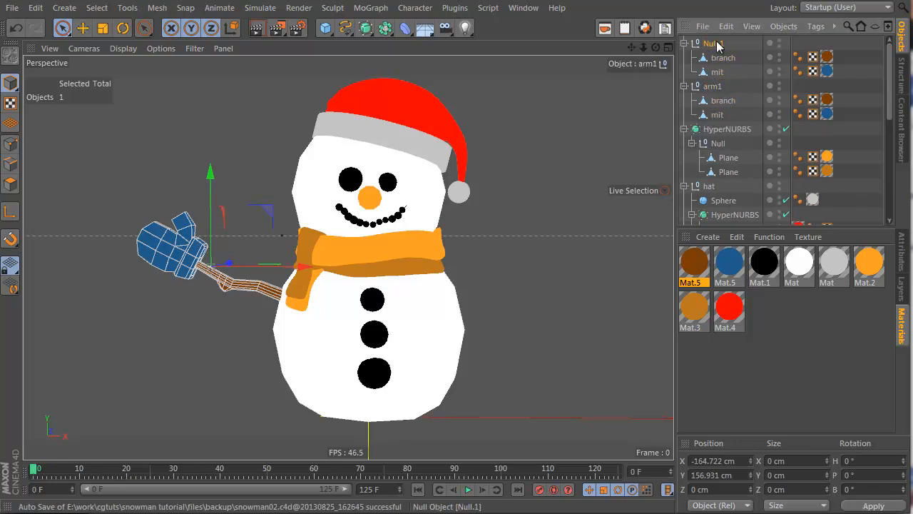
pyautogui.doubleClick(714, 43)
pyautogui.write('arm2')
pyautogui.press('Return')
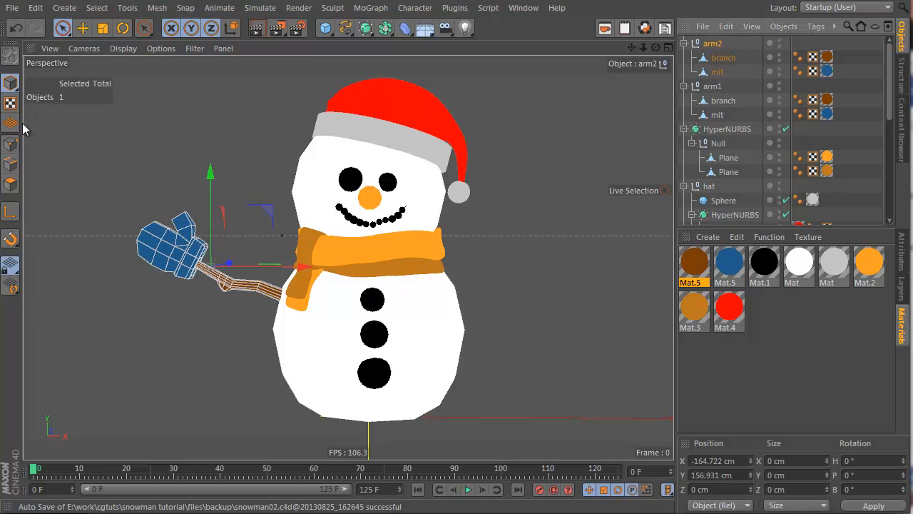
# Step: Move only arm2's axis to the body end of its branch, at about X -84.6 cm and Y 124.9 cm
pyautogui.click(13, 216)
pyautogui.middleClick(428, 264)
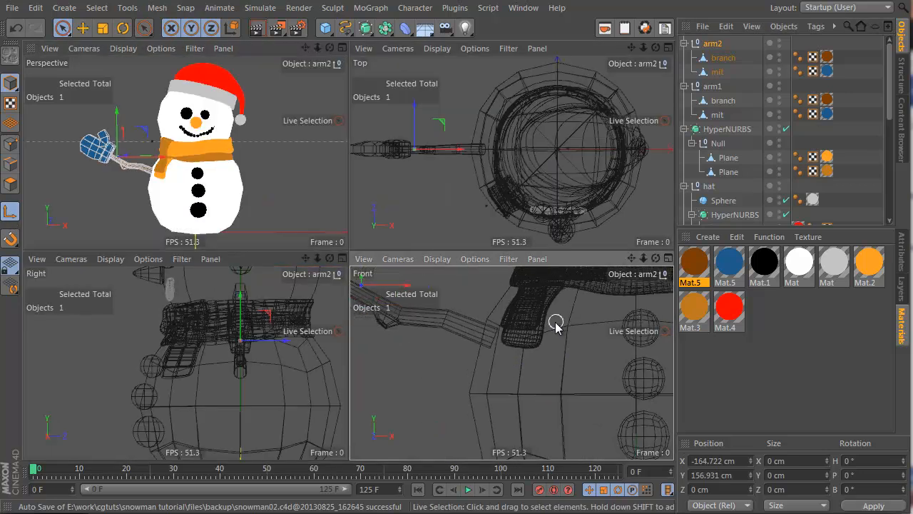
pyautogui.scroll(-2, 556, 323)
pyautogui.keyDown('alt'); pyautogui.moveTo(555, 322); pyautogui.dragTo(622, 379, button='middle'); pyautogui.keyUp('alt')
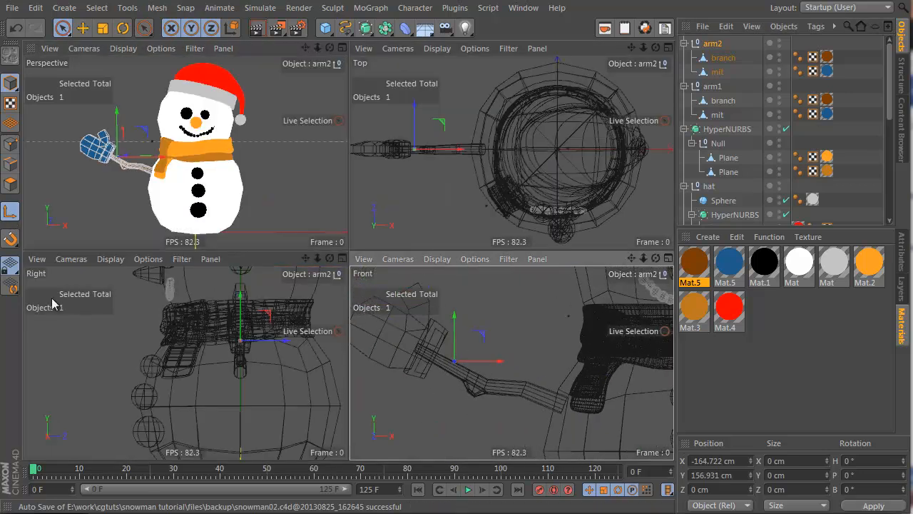
pyautogui.click(83, 28)
pyautogui.moveTo(461, 378); pyautogui.dragTo(571, 423)
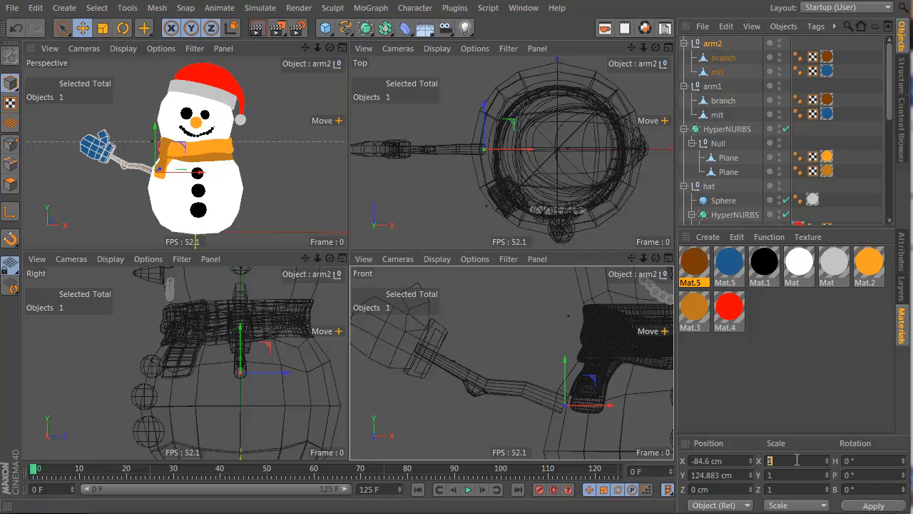
# Step: Mirror arm2 by inverting its X scale and place it on the snowman's opposite side at about X 78.2 cm, Y 117.5 cm
pyautogui.press('Return')
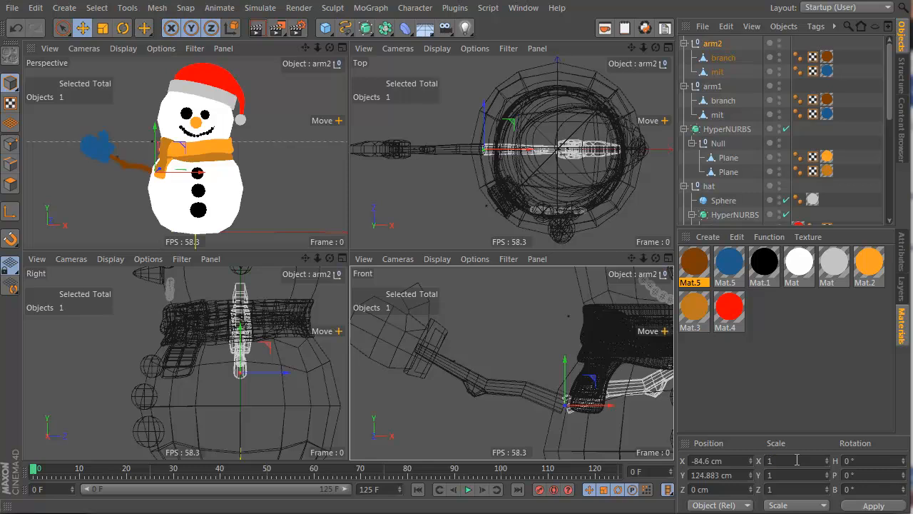
pyautogui.scroll(-5, 509, 373)
pyautogui.keyDown('alt'); pyautogui.moveTo(517, 375); pyautogui.dragTo(503, 381, button='middle'); pyautogui.keyUp('alt')
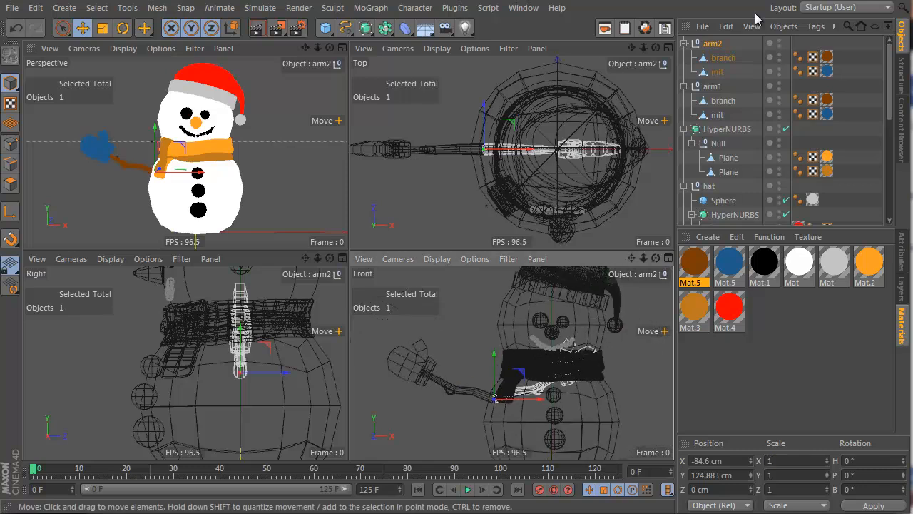
pyautogui.click(711, 44)
pyautogui.moveTo(536, 434); pyautogui.dragTo(612, 428)
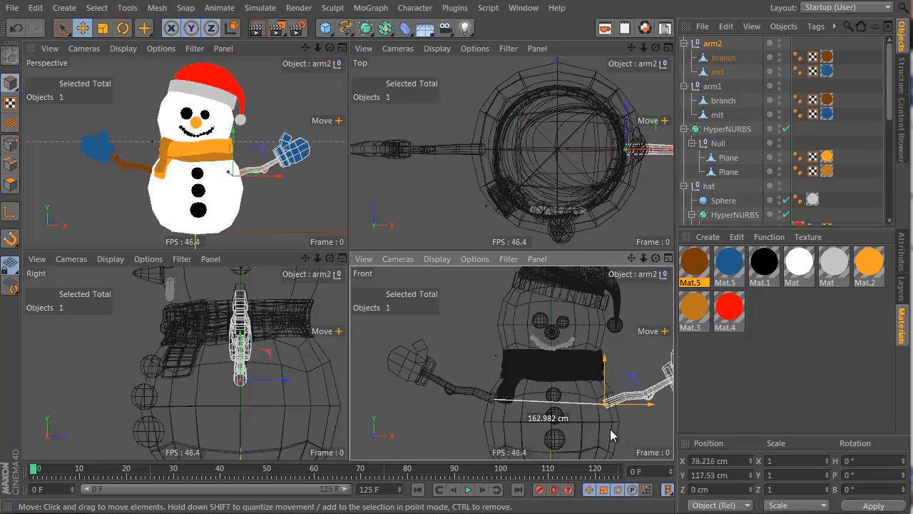
pyautogui.click(735, 82)
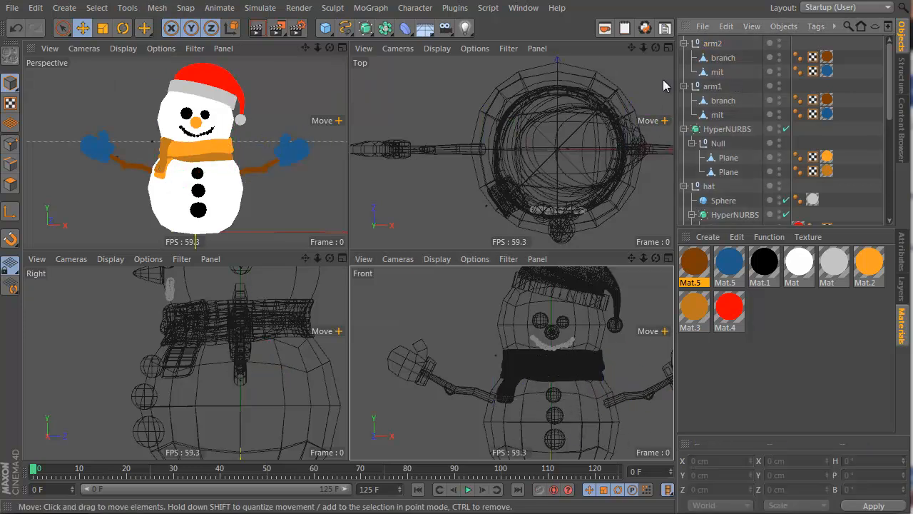
# Step: Select the points around the stub and middle bend of arm2's branch and move them downward in the front view
pyautogui.click(722, 57)
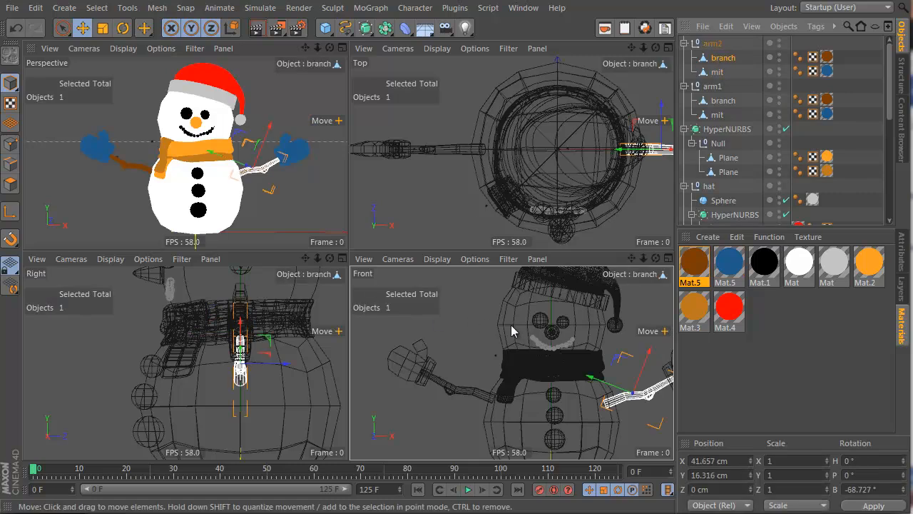
pyautogui.press('Return')
pyautogui.middleClick(605, 369)
pyautogui.keyDown('alt'); pyautogui.moveTo(627, 337); pyautogui.dragTo(464, 349, button='middle'); pyautogui.keyUp('alt')
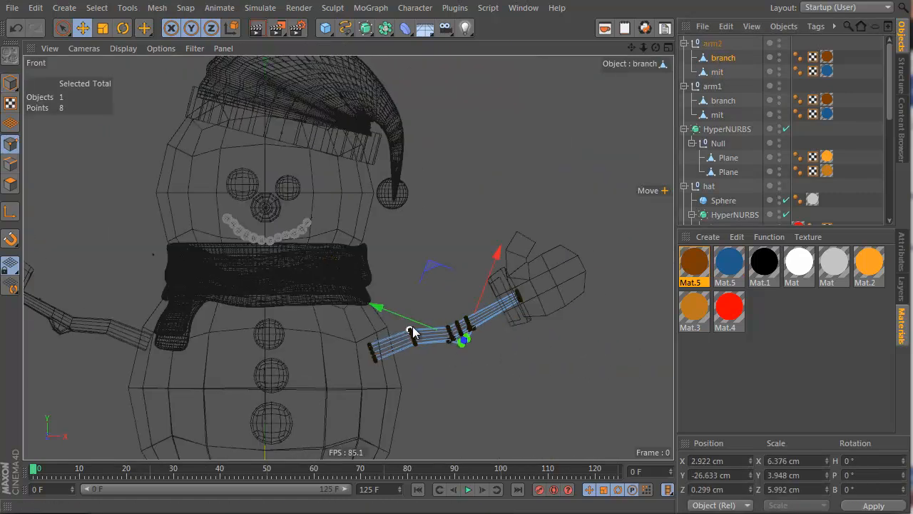
pyautogui.scroll(3, 420, 327)
pyautogui.moveTo(473, 332); pyautogui.dragTo(483, 392)
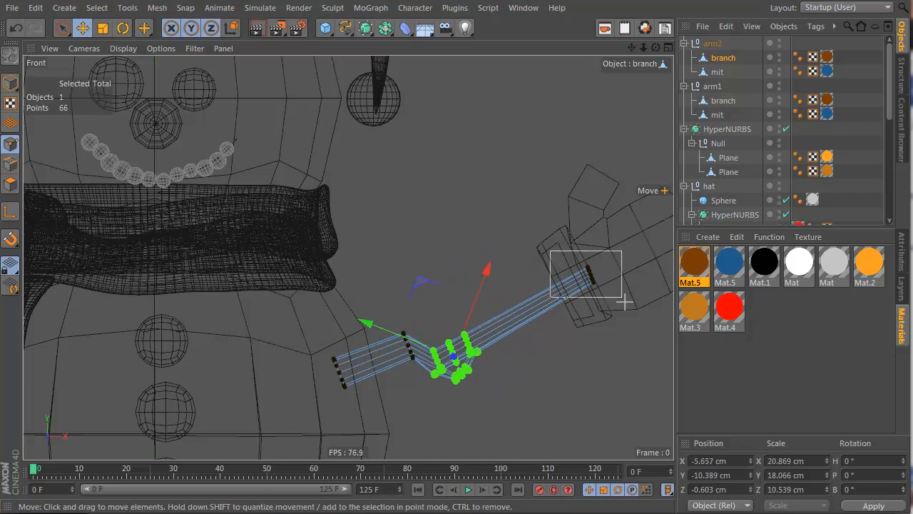
# Step: Select the points at the mitten end of arm2's branch and adjust their position inside the cuff in the front view
pyautogui.moveTo(624, 302); pyautogui.dragTo(625, 305)
pyautogui.moveTo(612, 316); pyautogui.dragTo(585, 301)
pyautogui.middleClick(554, 279)
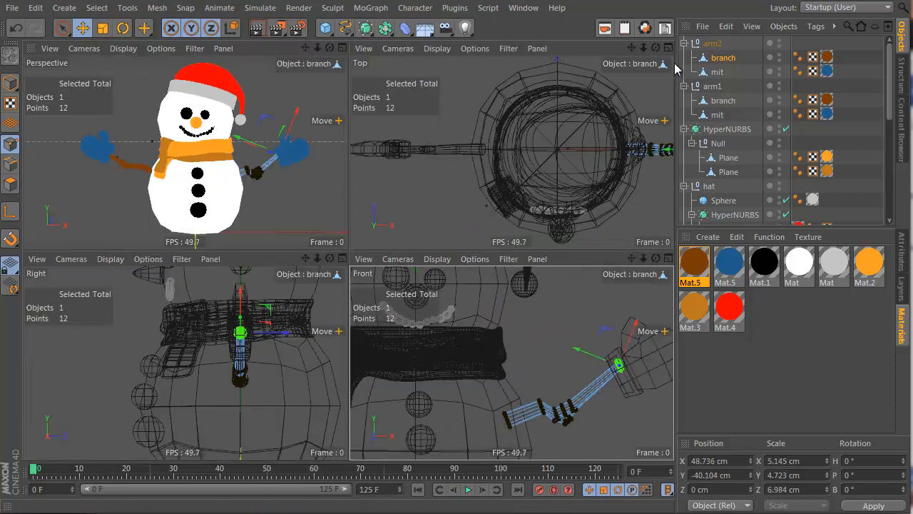
pyautogui.click(736, 67)
pyautogui.moveTo(216, 189)
pyautogui.keyDown('alt'); pyautogui.mouseDown()
pyautogui.moveTo(245, 183)
pyautogui.moveTo(214, 190)
pyautogui.mouseUp(); pyautogui.keyUp('alt')
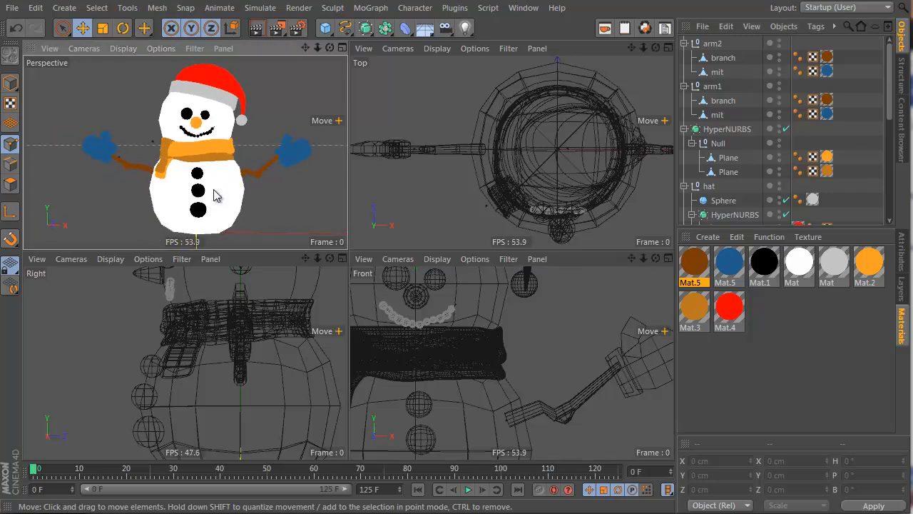
# Step: Move the whole arm2 group about 8.9 cm downward and slightly outward in the front view
pyautogui.click(704, 45)
pyautogui.moveTo(584, 354)
pyautogui.mouseDown()
pyautogui.moveTo(587, 375)
pyautogui.moveTo(588, 363)
pyautogui.mouseUp()
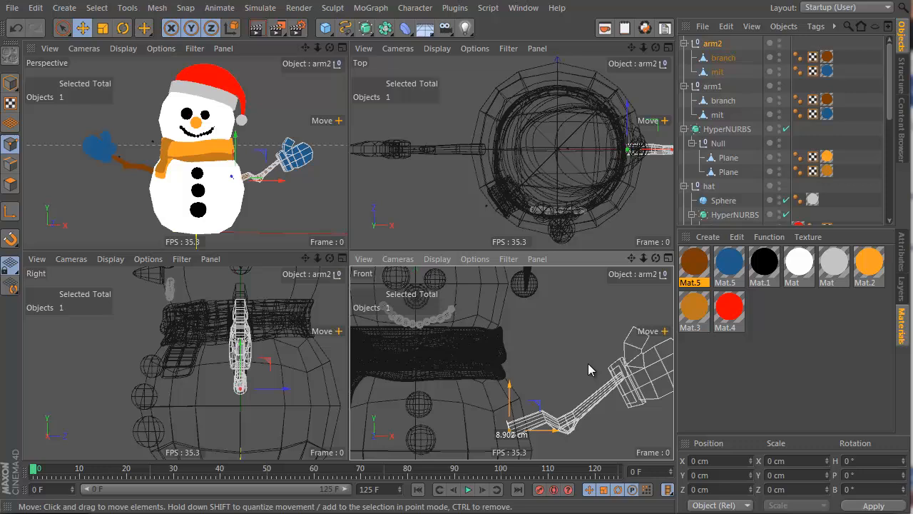
pyautogui.click(752, 73)
pyautogui.keyDown('alt'); pyautogui.moveTo(184, 152); pyautogui.dragTo(254, 150); pyautogui.keyUp('alt')
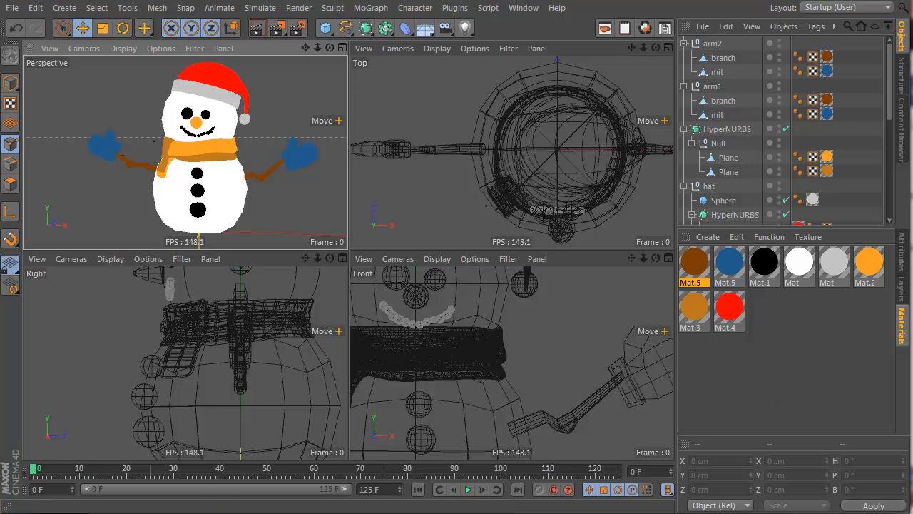
# Step: Lighten the blue mitten material by setting its luminance colour to H 202°, S 57 %, V 71 %
pyautogui.hotkey('ctrl', 'd')
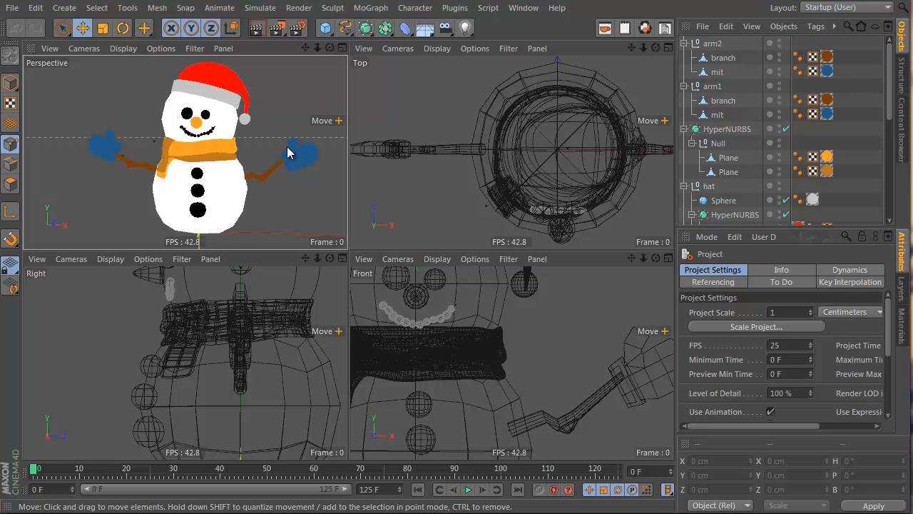
pyautogui.click(899, 326)
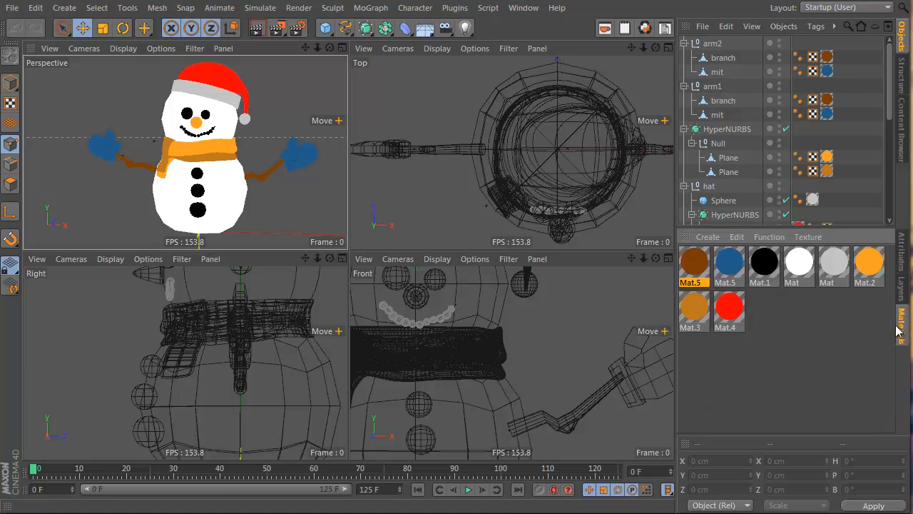
pyautogui.click(729, 264)
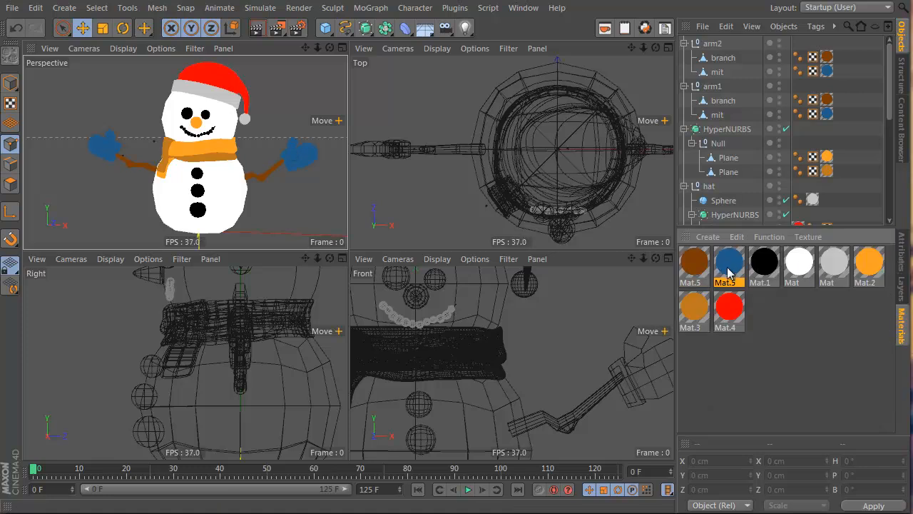
pyautogui.doubleClick(728, 266)
pyautogui.moveTo(454, 42); pyautogui.dragTo(729, 121)
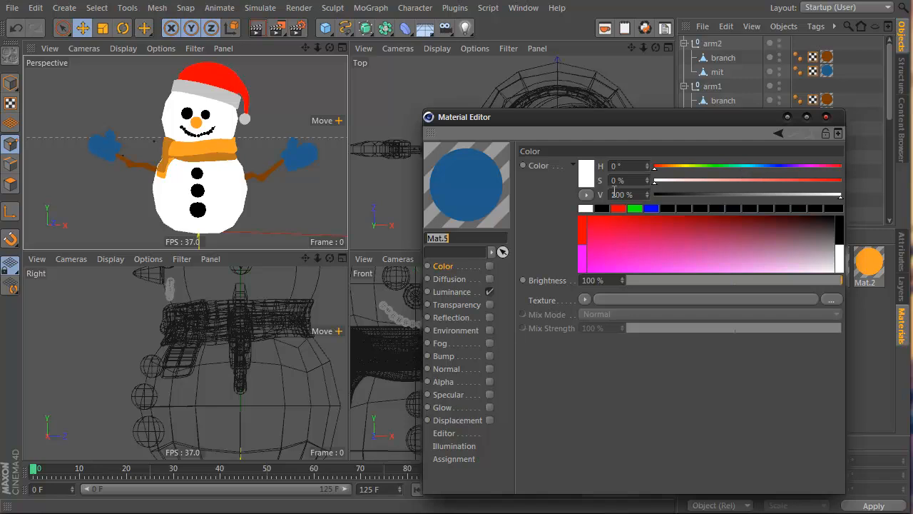
pyautogui.click(473, 290)
pyautogui.moveTo(782, 183)
pyautogui.mouseDown()
pyautogui.moveTo(744, 182)
pyautogui.moveTo(760, 183)
pyautogui.moveTo(759, 169)
pyautogui.moveTo(763, 197)
pyautogui.moveTo(787, 197)
pyautogui.mouseUp()
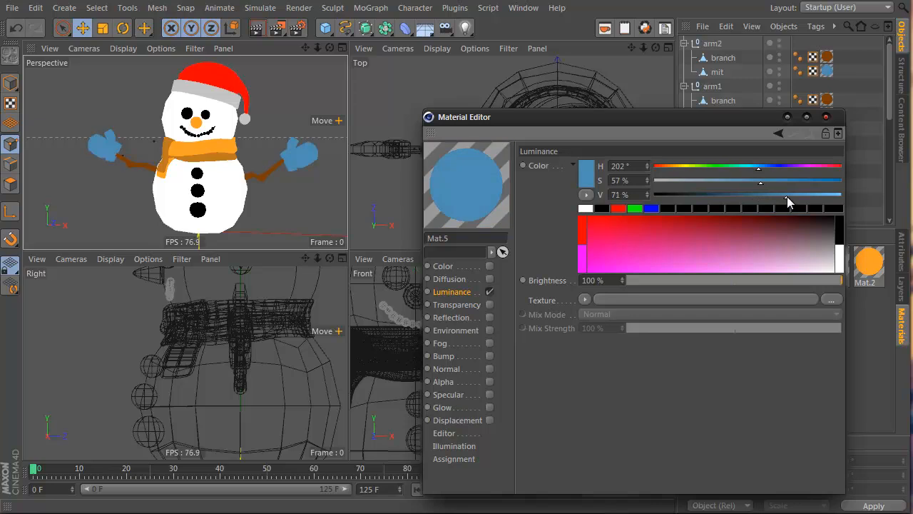
pyautogui.click(826, 117)
# Step: Lighten the brown branch material by setting its luminance colour to H 28°, S 75 %, V 70 %
pyautogui.doubleClick(694, 264)
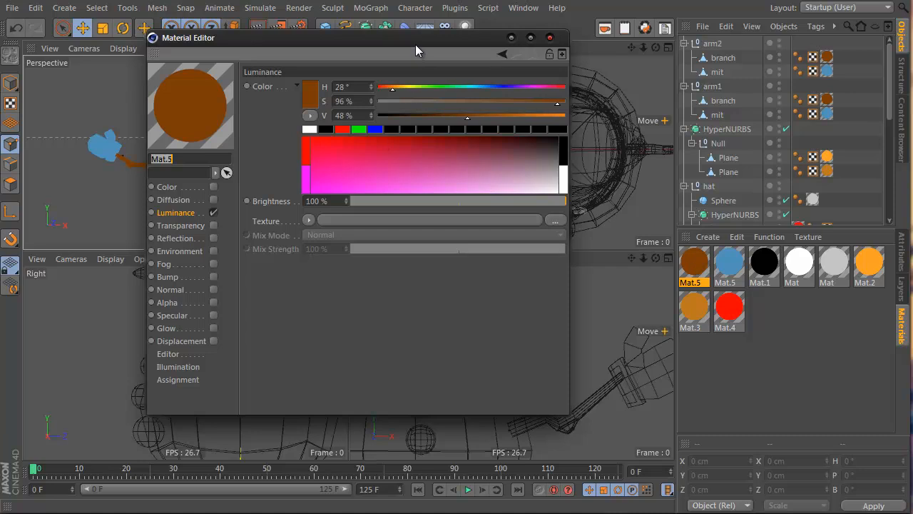
pyautogui.moveTo(447, 38); pyautogui.dragTo(635, 112)
pyautogui.moveTo(656, 190); pyautogui.dragTo(707, 179)
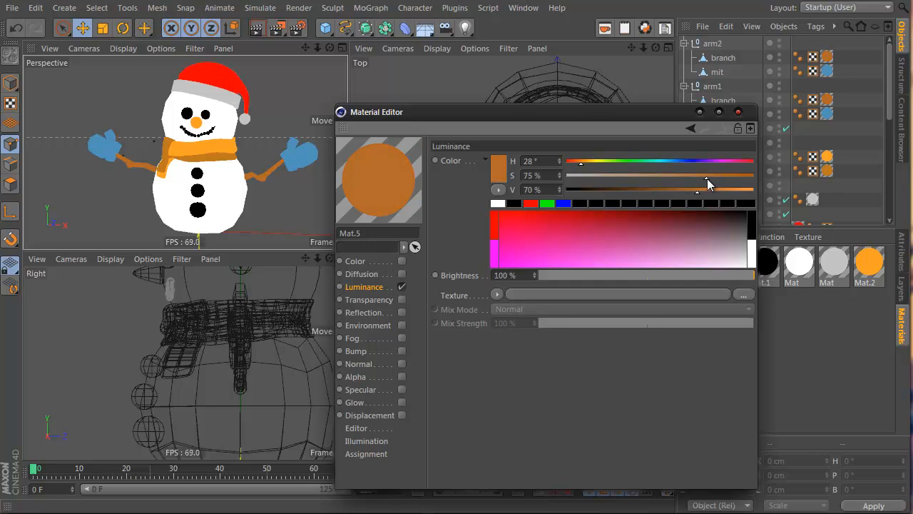
pyautogui.click(738, 112)
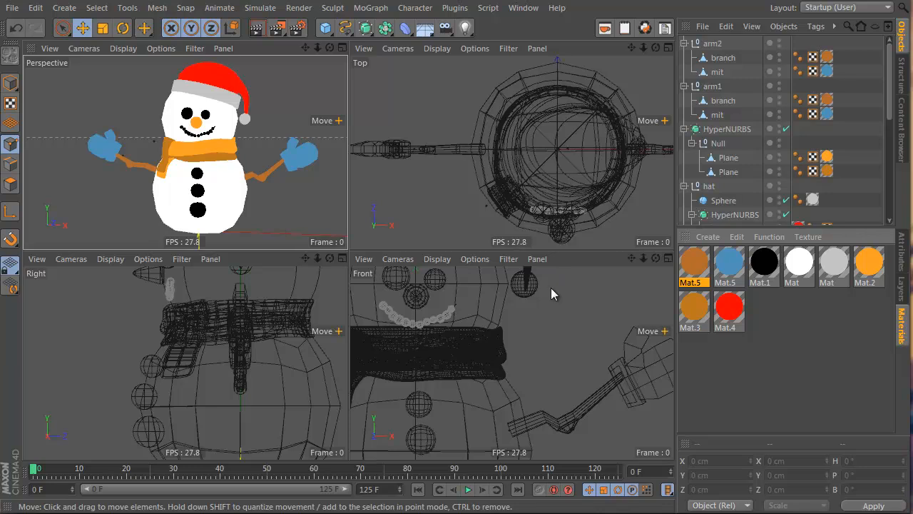
# Step: Enlarge the object list and rename the hat's Sphere as hat ball
pyautogui.moveTo(763, 228); pyautogui.dragTo(774, 362)
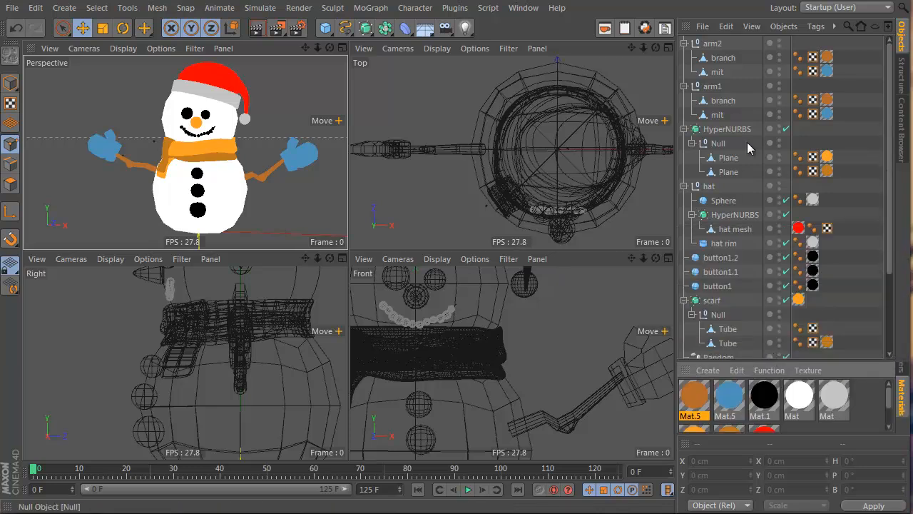
pyautogui.doubleClick(710, 201)
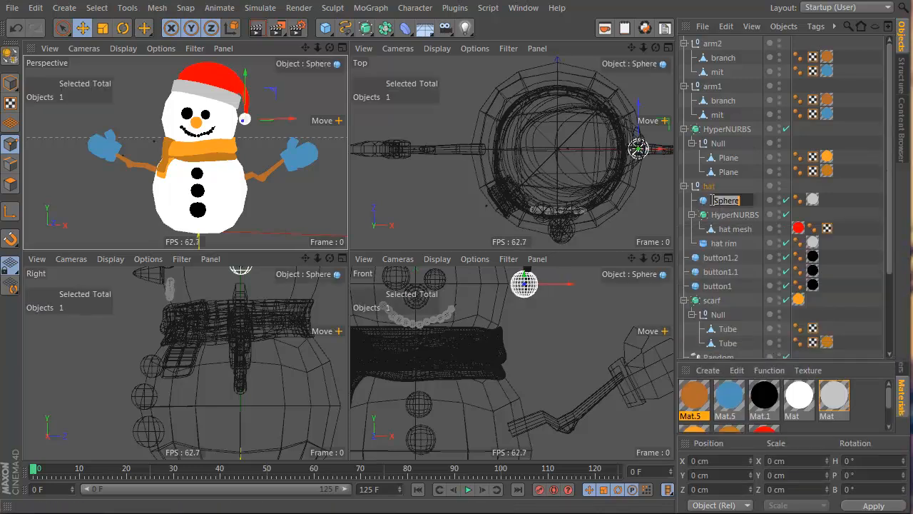
pyautogui.write('hat ball')
pyautogui.press('Return')
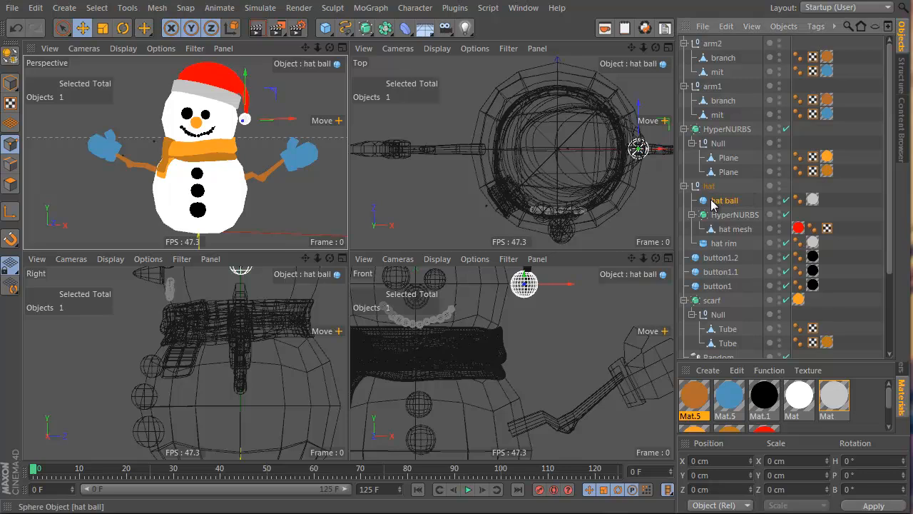
# Step: Take hat mesh out of its HyperNURBS, keeping it in the hat group, and delete the emptied HyperNURBS
pyautogui.moveTo(723, 209); pyautogui.dragTo(723, 208)
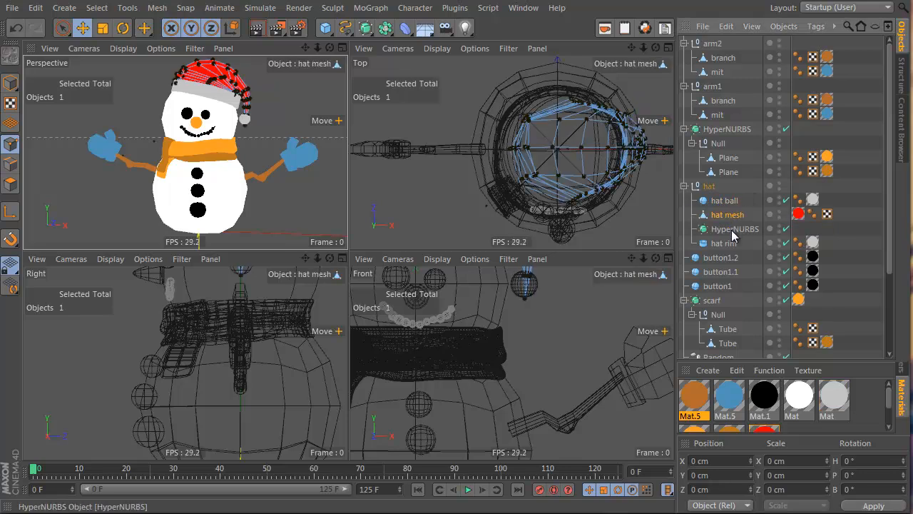
pyautogui.click(731, 229)
pyautogui.press('Delete')
pyautogui.click(728, 217)
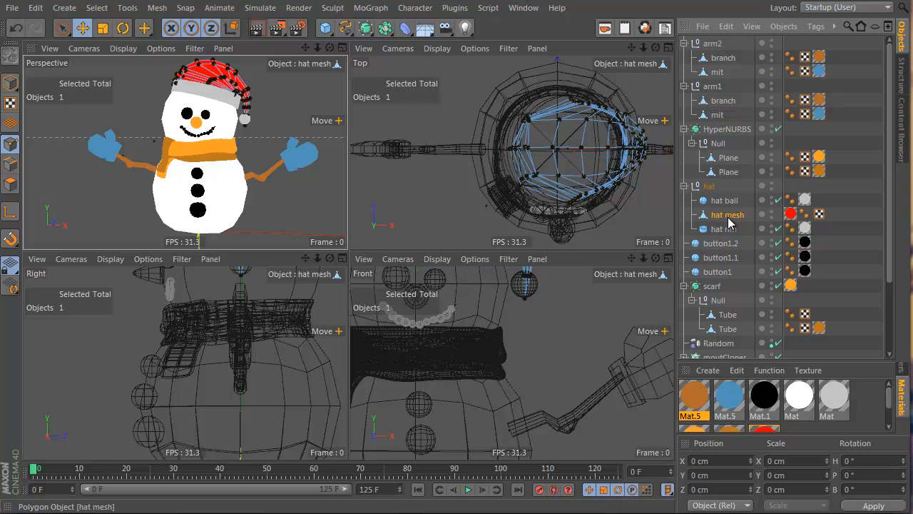
# Step: Take the null with the two tubes out of the scarf HyperNURBS, delete that HyperNURBS and rename the null as scarf top
pyautogui.click(717, 286)
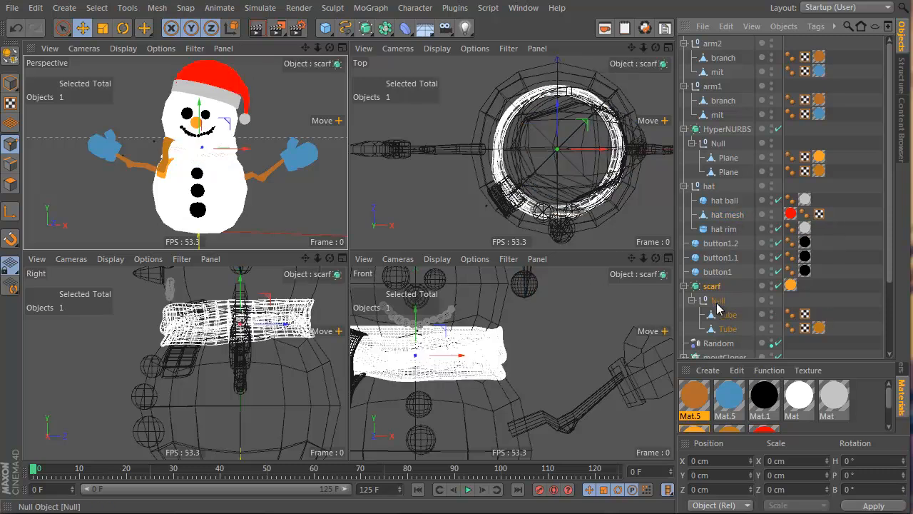
pyautogui.moveTo(718, 301); pyautogui.dragTo(706, 279)
pyautogui.click(709, 329)
pyautogui.press('Delete')
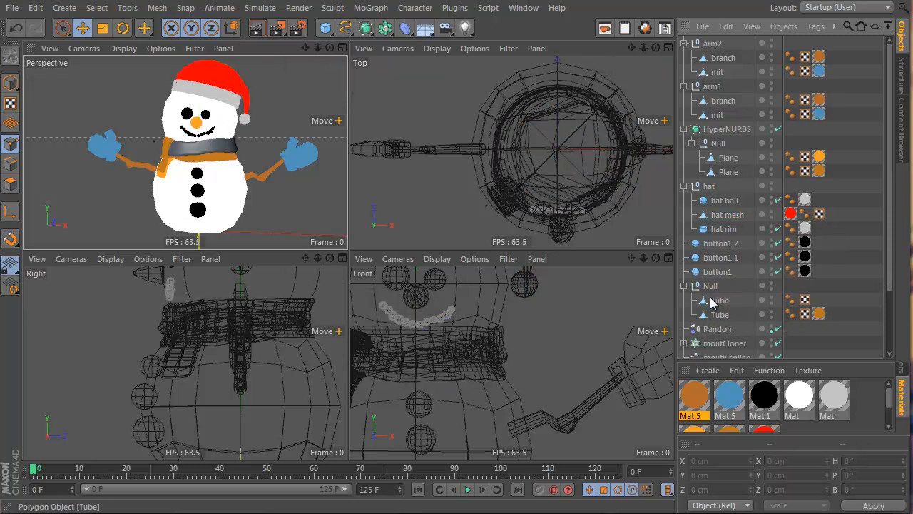
pyautogui.click(713, 286)
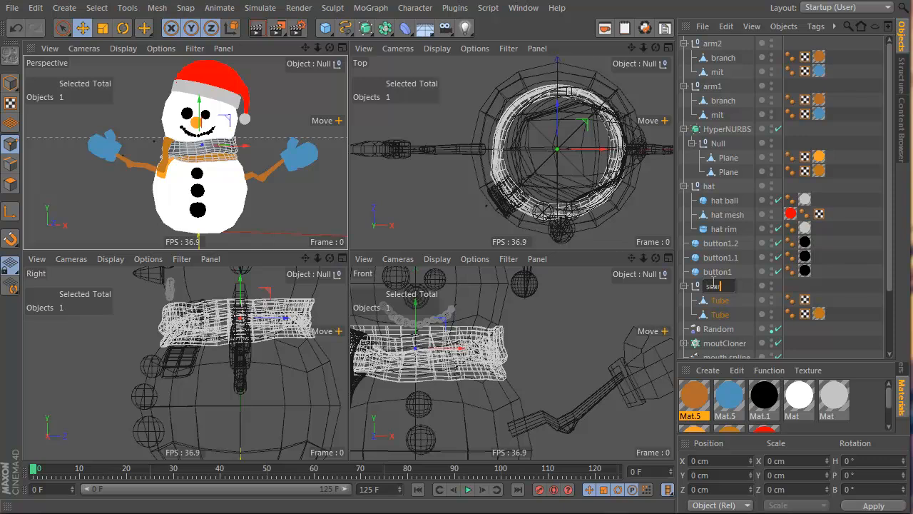
pyautogui.press('Return')
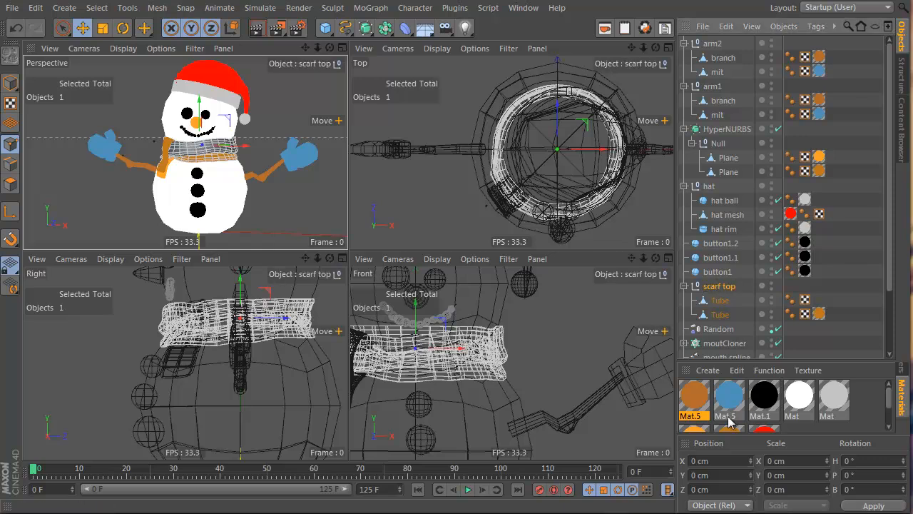
# Step: Apply the light orange Mat.2 material to the upper scarf tube
pyautogui.moveTo(722, 430); pyautogui.dragTo(724, 301)
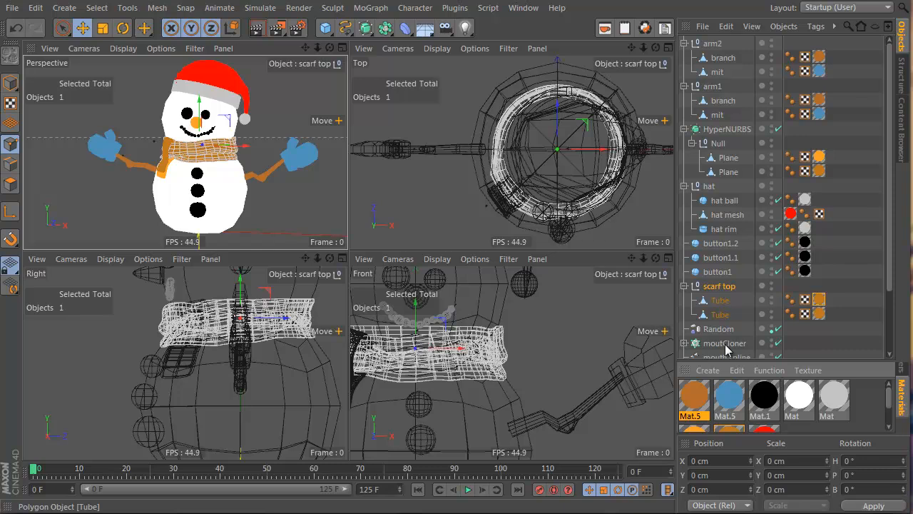
pyautogui.scroll(-1, 725, 403)
pyautogui.moveTo(694, 408); pyautogui.dragTo(821, 297)
pyautogui.click(840, 274)
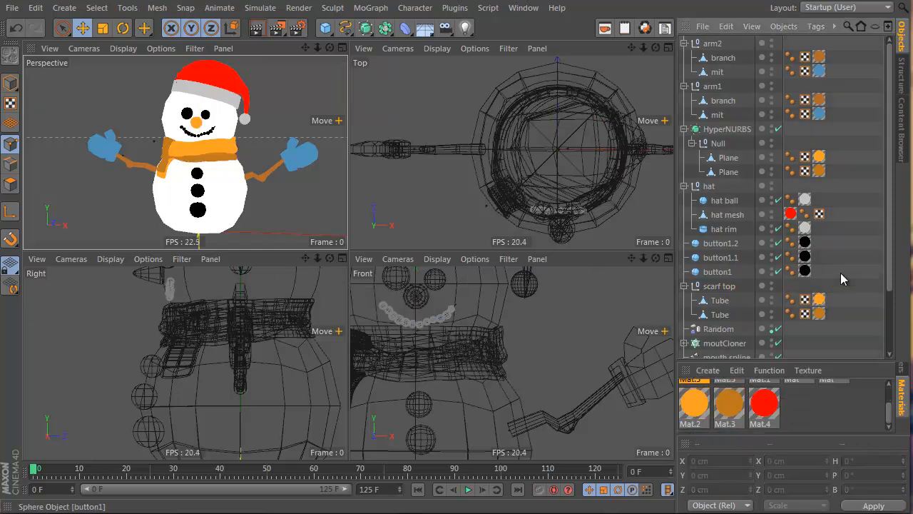
# Step: Rename the upper scarf tube as top scarf and the lower one as bottom scarf
pyautogui.click(723, 300)
pyautogui.doubleClick(723, 300)
pyautogui.write('to')
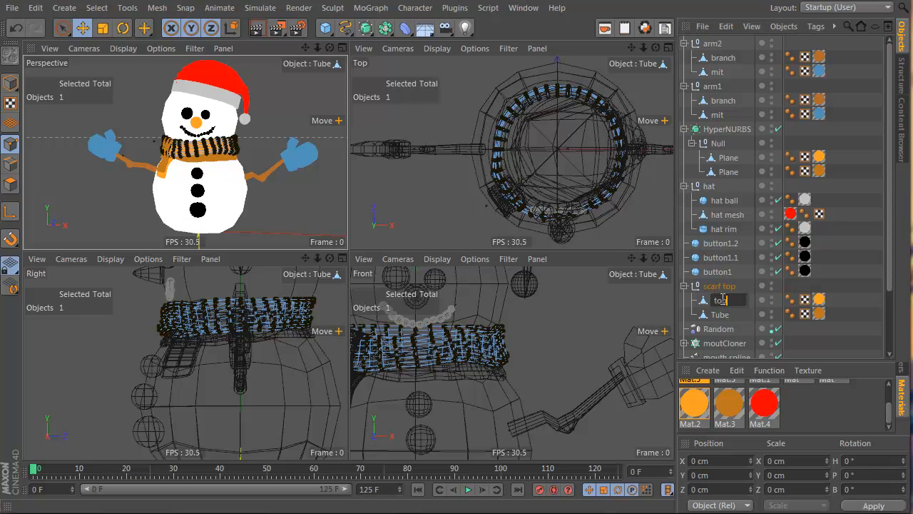
pyautogui.write('p scarf')
pyautogui.press('Return')
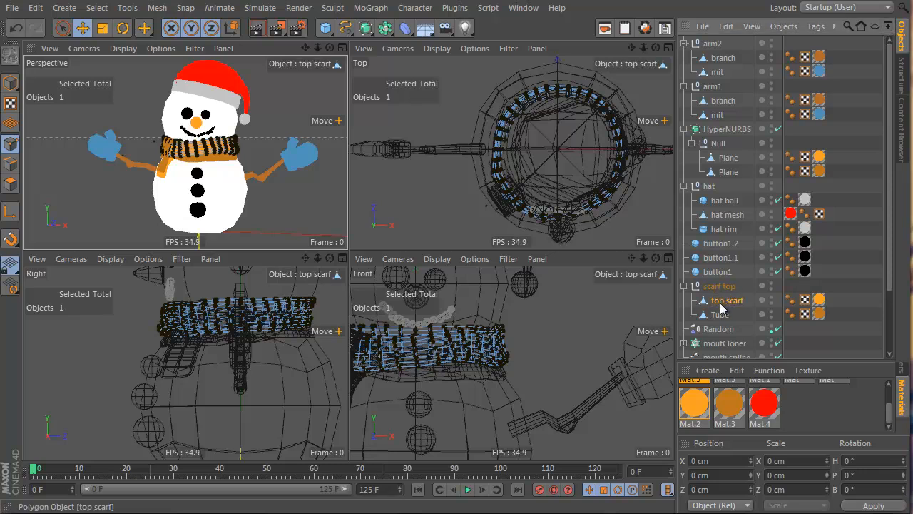
pyautogui.doubleClick(723, 314)
pyautogui.write('bot')
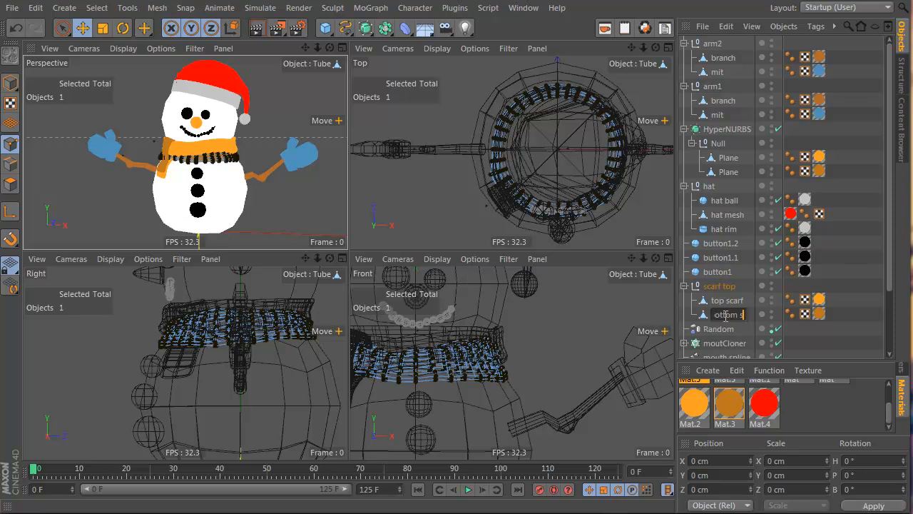
pyautogui.write('tom scarf')
pyautogui.press('Return')
# Step: Rename the null holding the top and bottom scarf pieces as Scarf
pyautogui.doubleClick(713, 286)
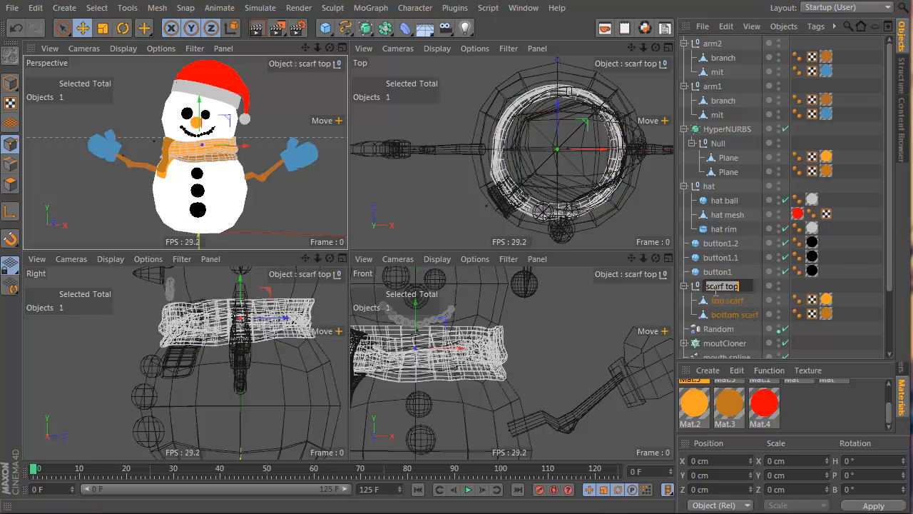
pyautogui.write('scarf')
pyautogui.press('Return')
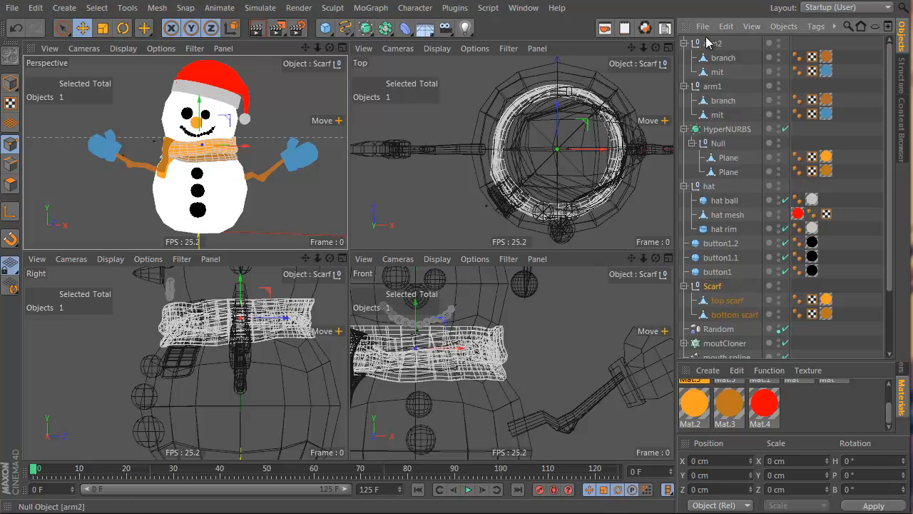
# Step: Rename the light orange Plane of the scarf's hanging end as scarfLapBottom and move it into the Scarf group
pyautogui.click(719, 144)
pyautogui.click(722, 160)
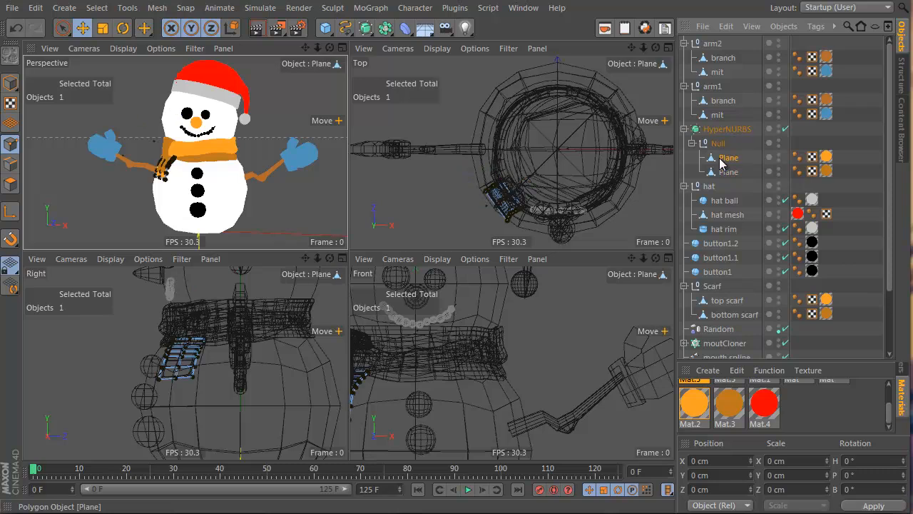
pyautogui.doubleClick(729, 159)
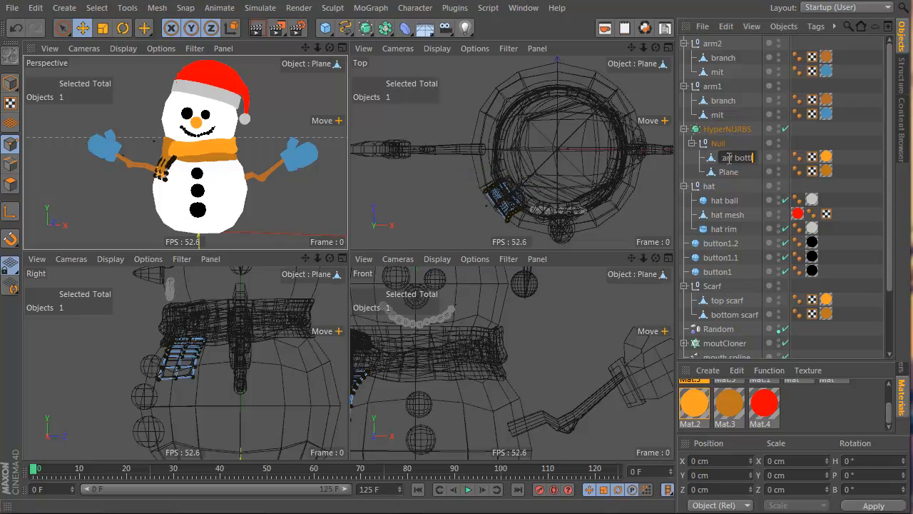
pyautogui.press('BackSpace')
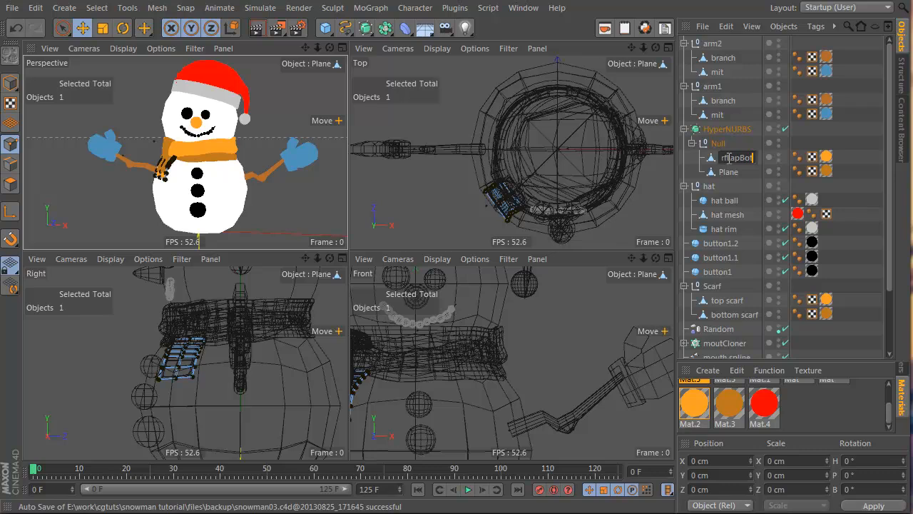
pyautogui.press('Return')
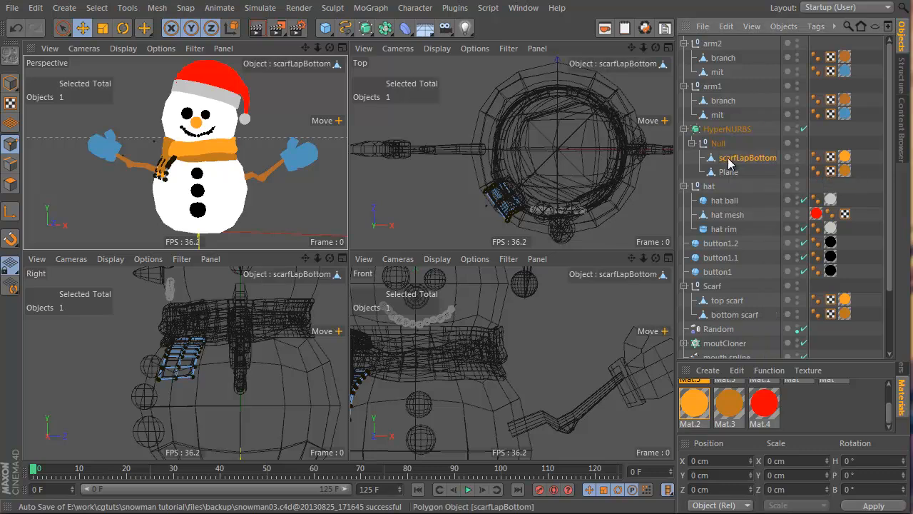
pyautogui.moveTo(726, 322); pyautogui.dragTo(728, 323)
# Step: Rename the remaining Plane under the HyperNURBS as ScarLapT and move it into the Scarf group
pyautogui.doubleClick(730, 158)
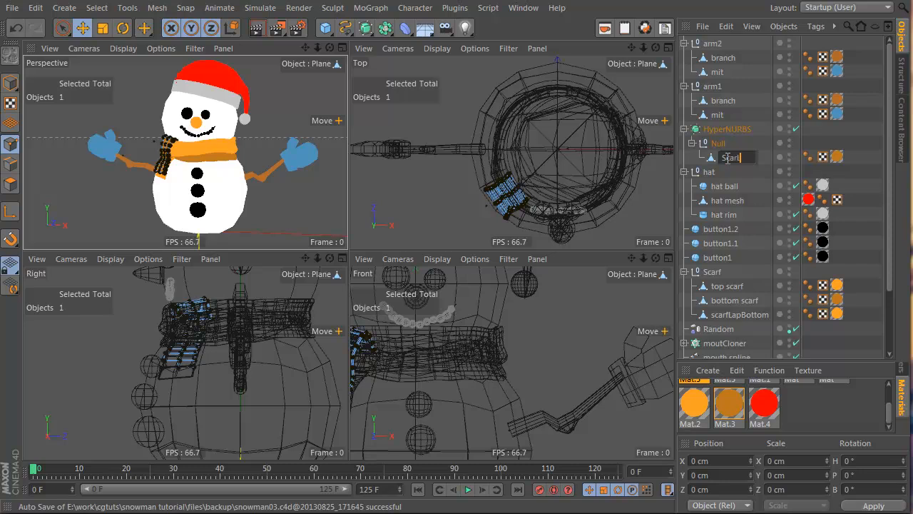
pyautogui.write('ScarLapT')
pyautogui.press('Return')
pyautogui.moveTo(724, 303); pyautogui.dragTo(798, 307)
# Step: Shorten the name of scarfLapBottom to scarfLapB
pyautogui.doubleClick(734, 315)
pyautogui.write('B')
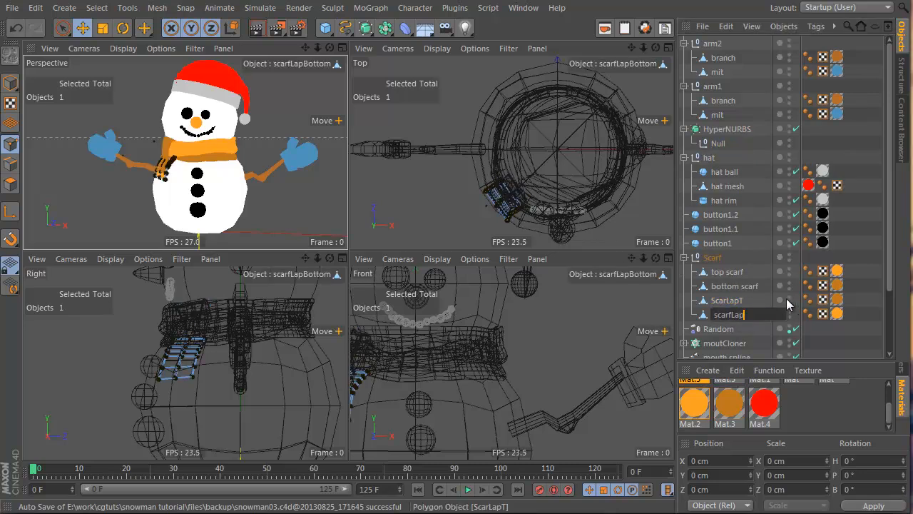
pyautogui.press('Return')
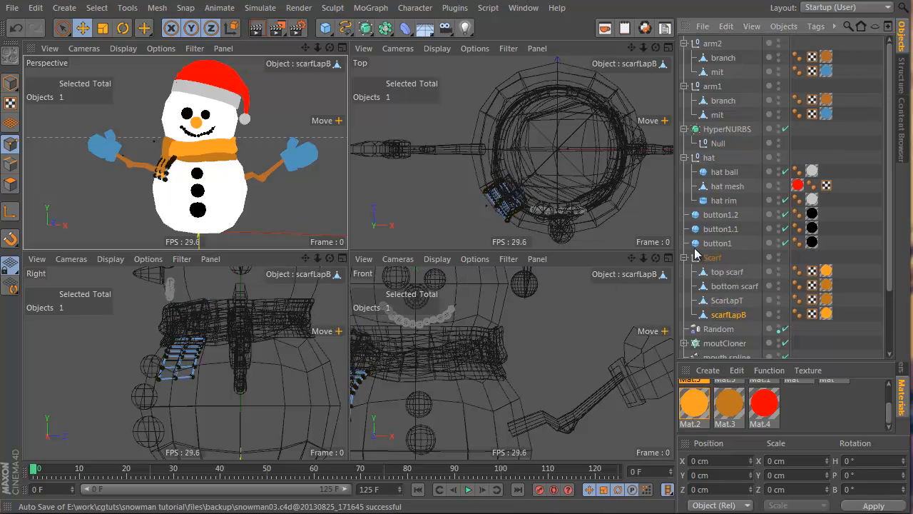
# Step: Group button1.2, button1.1 and button1 into a new null and expand it in the object hierarchy
pyautogui.rightClick(763, 257)
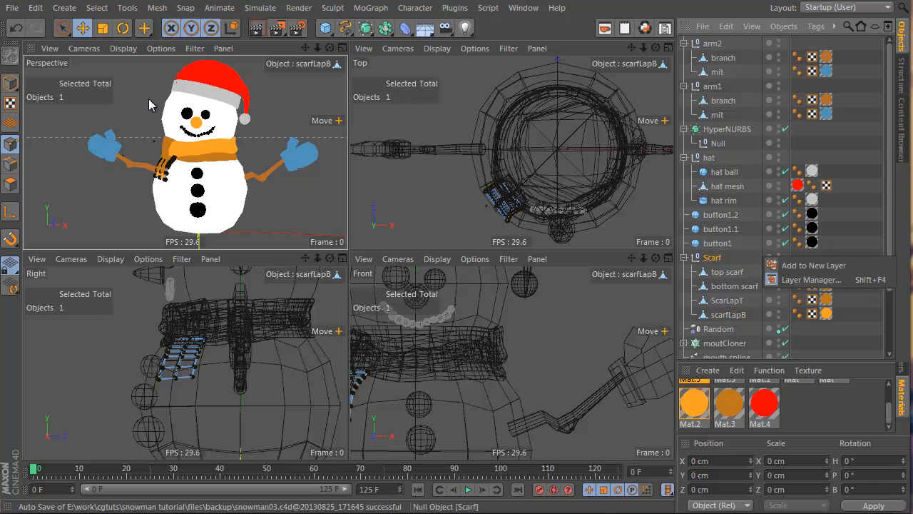
pyautogui.click(749, 255)
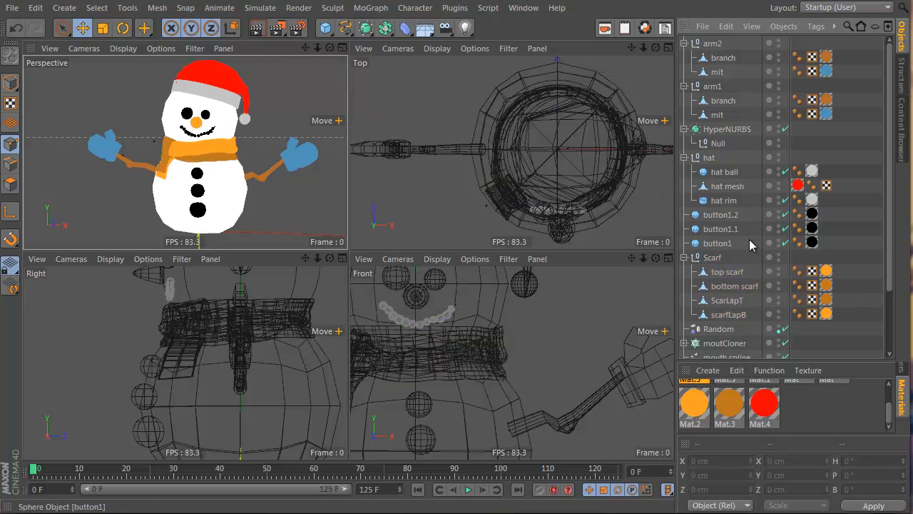
pyautogui.click(753, 215)
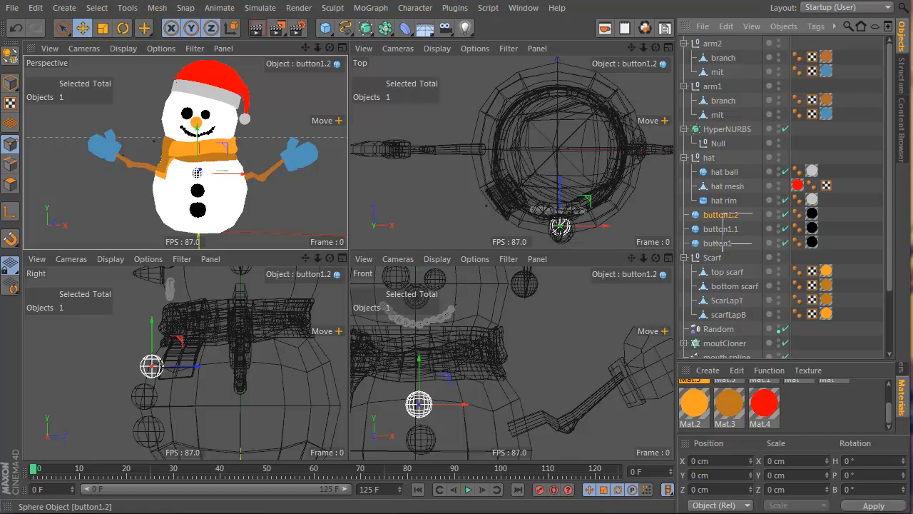
pyautogui.keyDown('shift'); pyautogui.click(722, 243); pyautogui.keyUp('shift')
pyautogui.hotkey('alt', 'g')
pyautogui.click(685, 214)
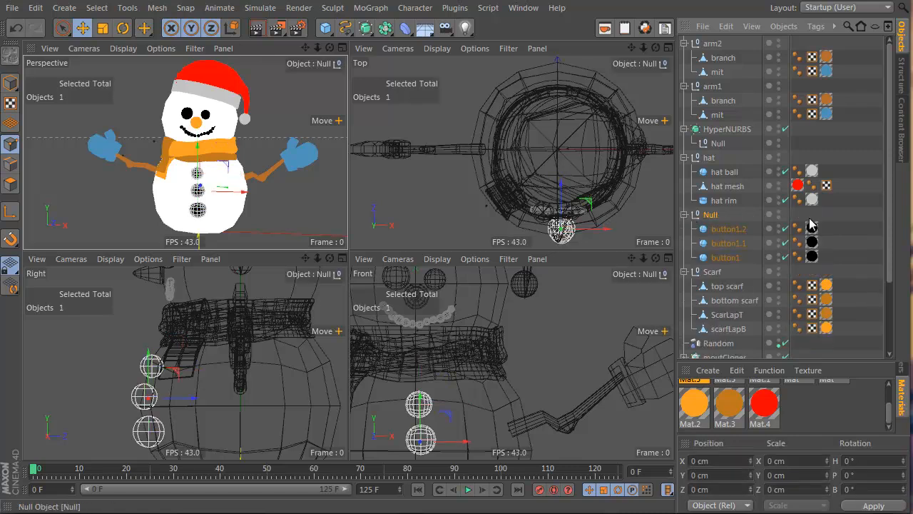
# Step: Replace the three button spheres' black material tags with a single one on their parent null and rename that null as buttons
pyautogui.moveTo(811, 226); pyautogui.dragTo(802, 262)
pyautogui.press('Delete')
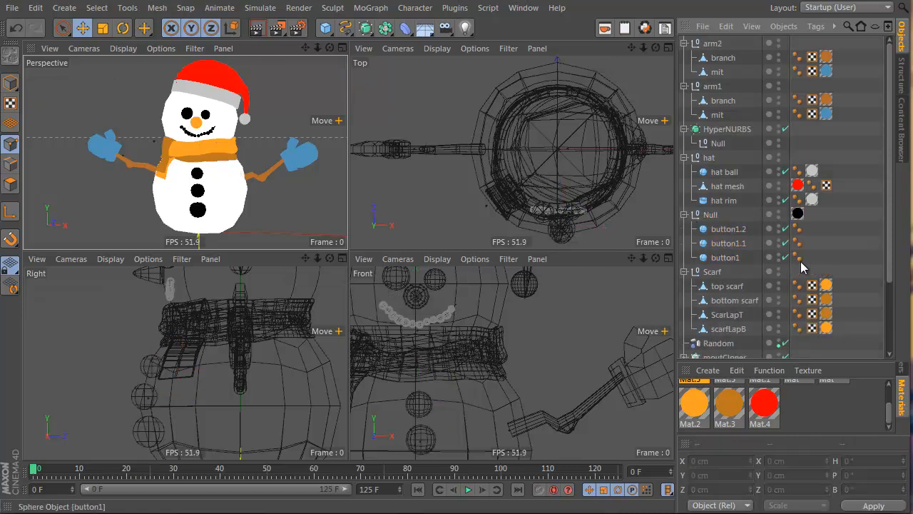
pyautogui.doubleClick(712, 215)
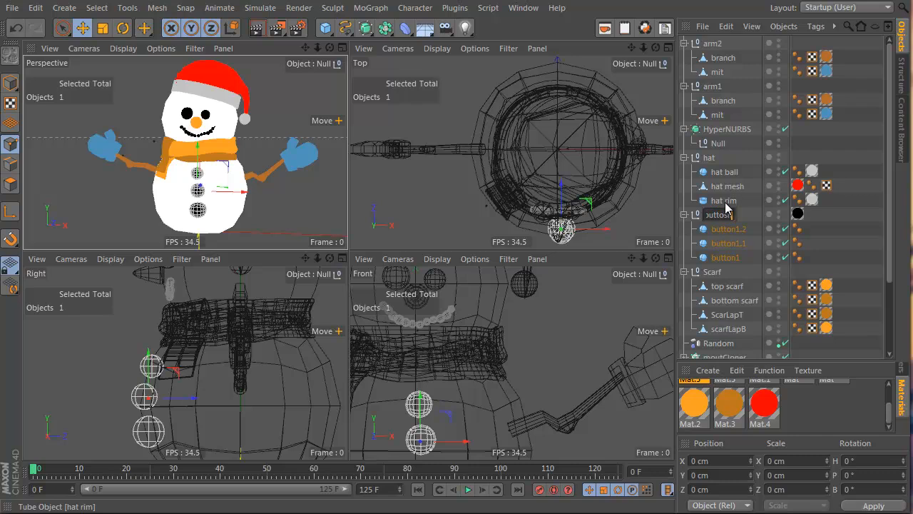
pyautogui.write('buttons')
pyautogui.press('Return')
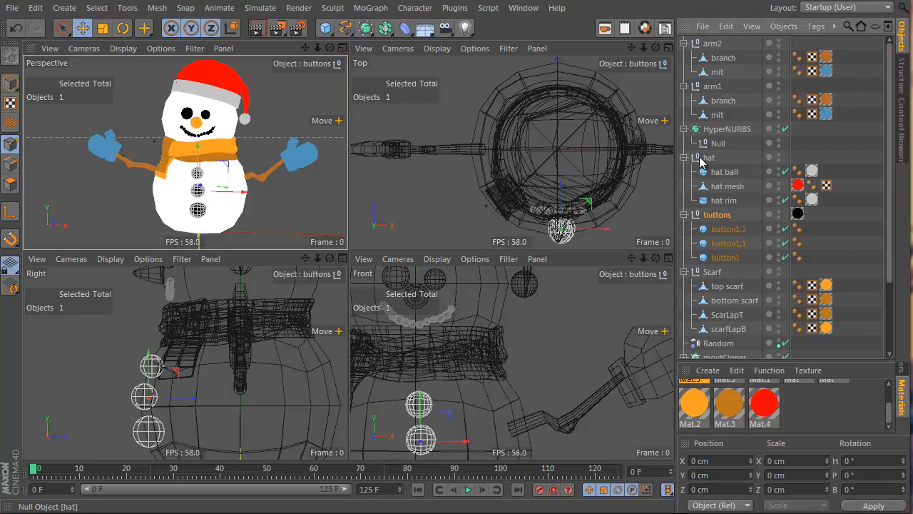
# Step: Delete the leftover HyperNURBS together with its empty Null
pyautogui.click(702, 160)
pyautogui.click(717, 131)
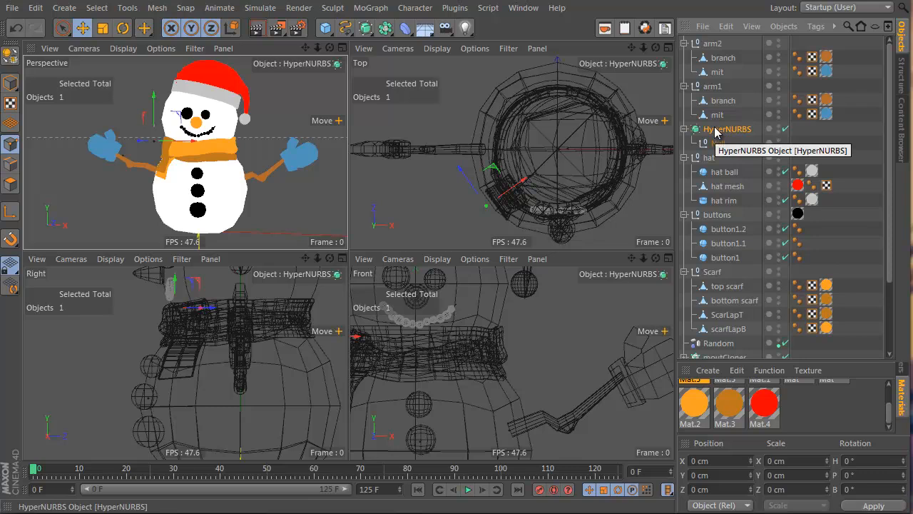
pyautogui.press('Delete')
# Step: Collapse the arm2, arm1, hat, buttons and Scarf groups in the object hierarchy
pyautogui.click(713, 86)
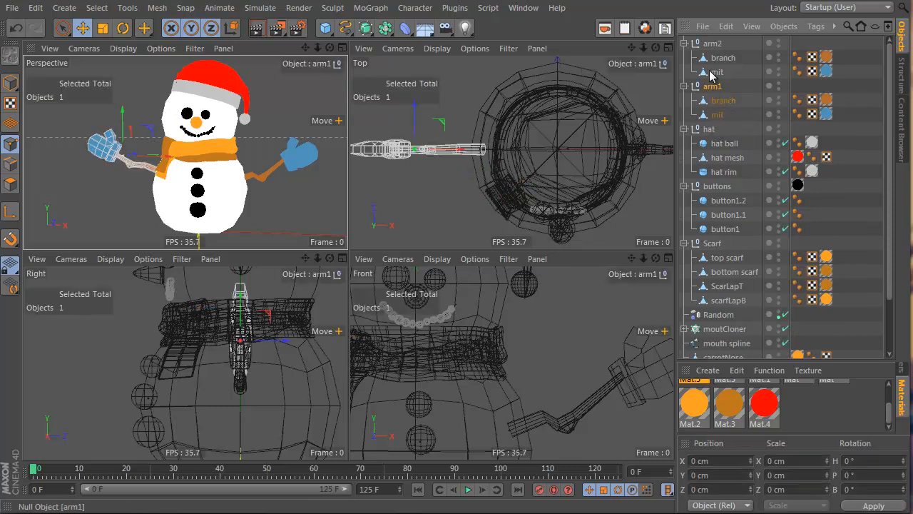
pyautogui.click(712, 44)
pyautogui.click(684, 44)
pyautogui.click(684, 58)
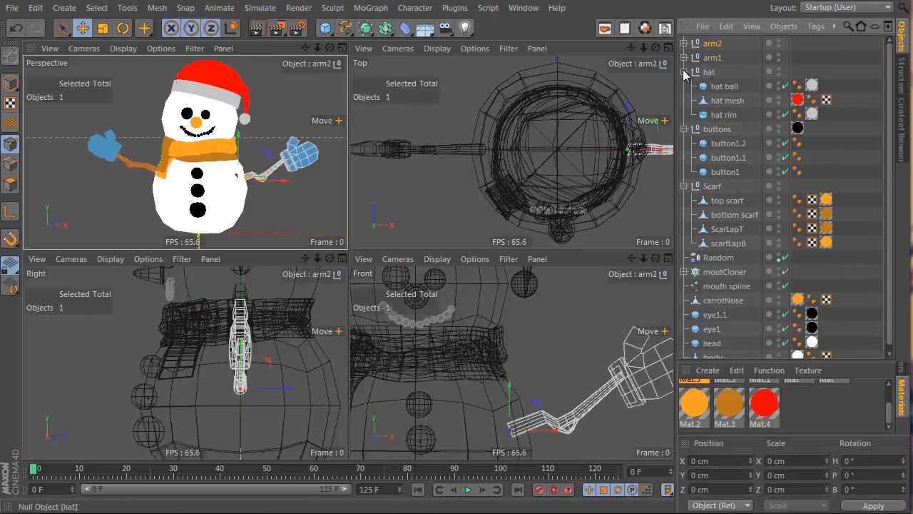
pyautogui.click(684, 72)
pyautogui.click(684, 86)
pyautogui.click(684, 100)
# Step: Rename the Random effector as RanMouth
pyautogui.click(702, 115)
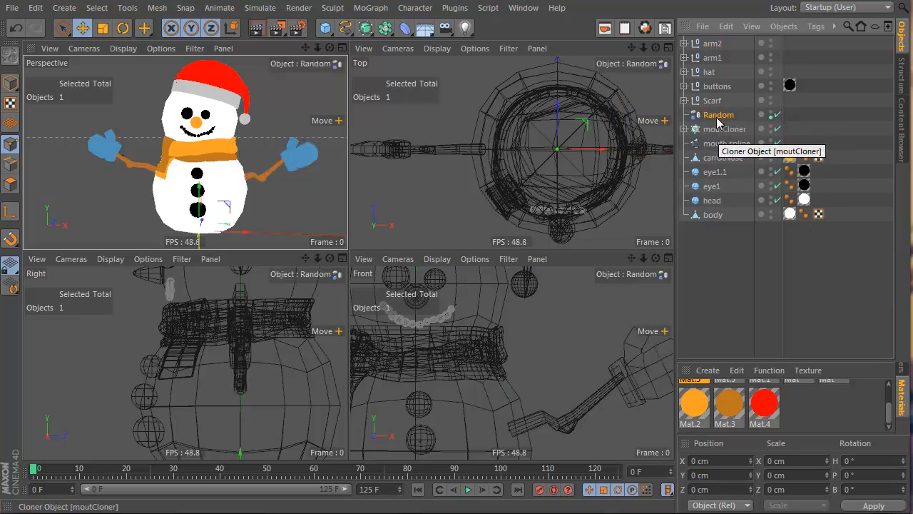
pyautogui.doubleClick(716, 115)
pyautogui.write('RanMo')
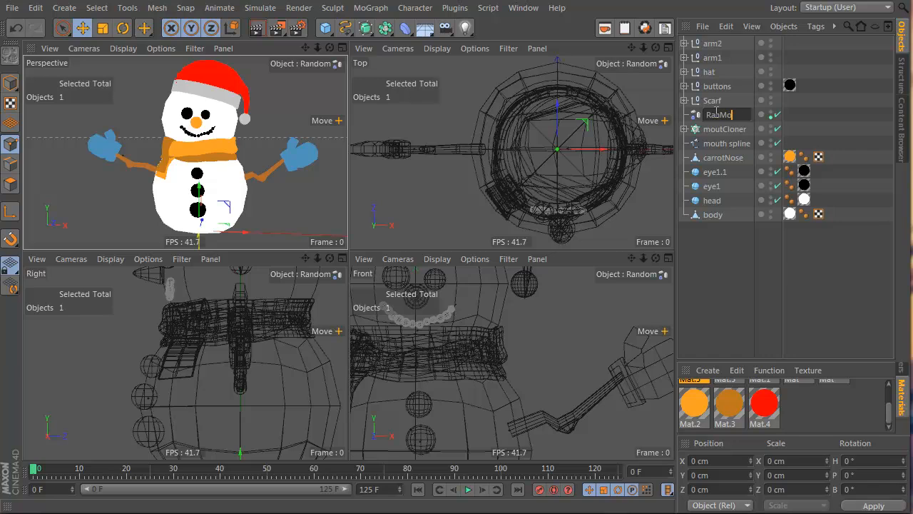
pyautogui.write('uth')
pyautogui.press('Return')
pyautogui.click(723, 143)
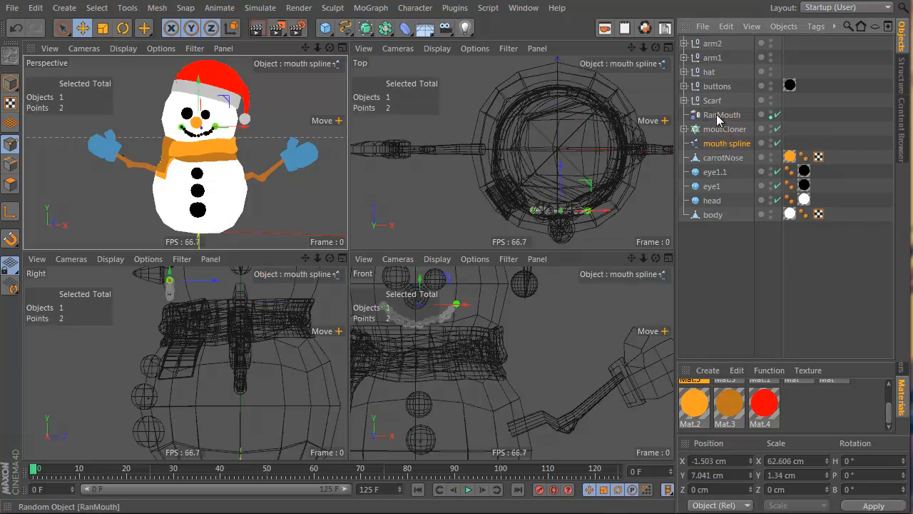
pyautogui.keyDown('shift'); pyautogui.click(720, 116); pyautogui.keyUp('shift')
pyautogui.hotkey('alt', 'g')
pyautogui.doubleClick(713, 114)
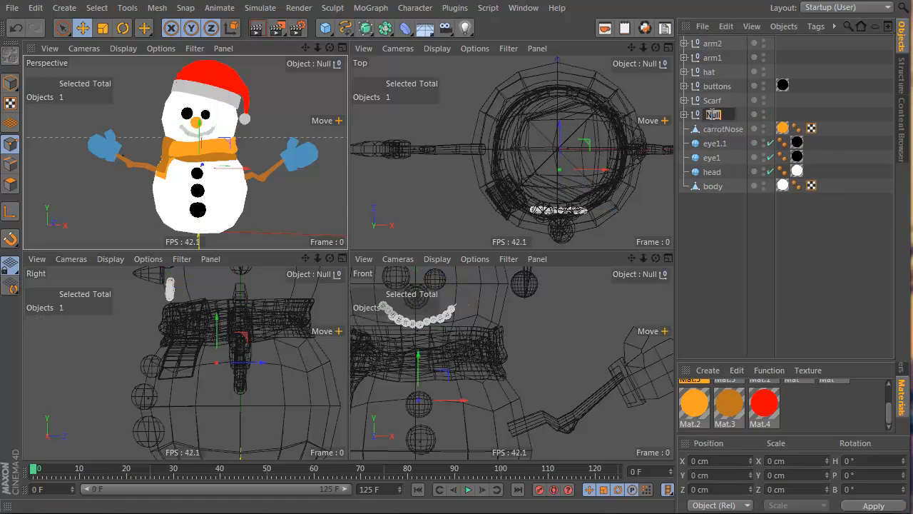
pyautogui.press('Escape')
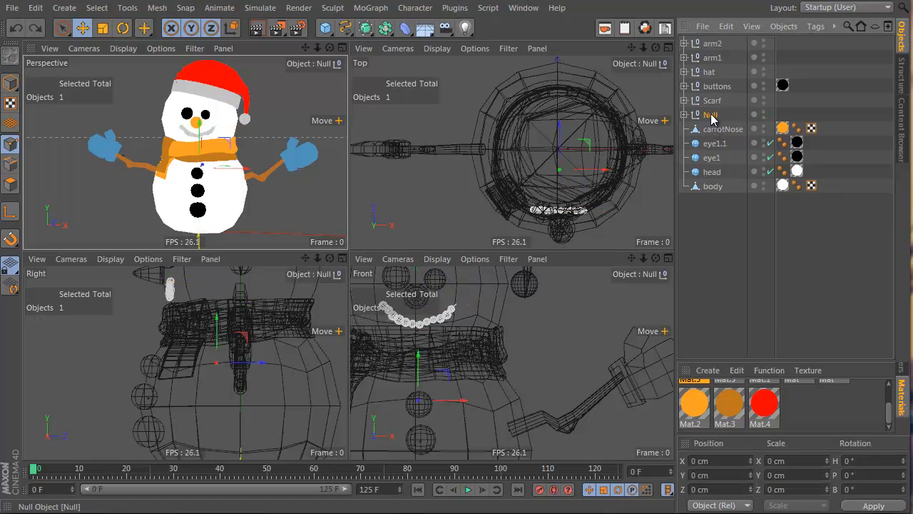
pyautogui.hotkey('ctrl', 'z')
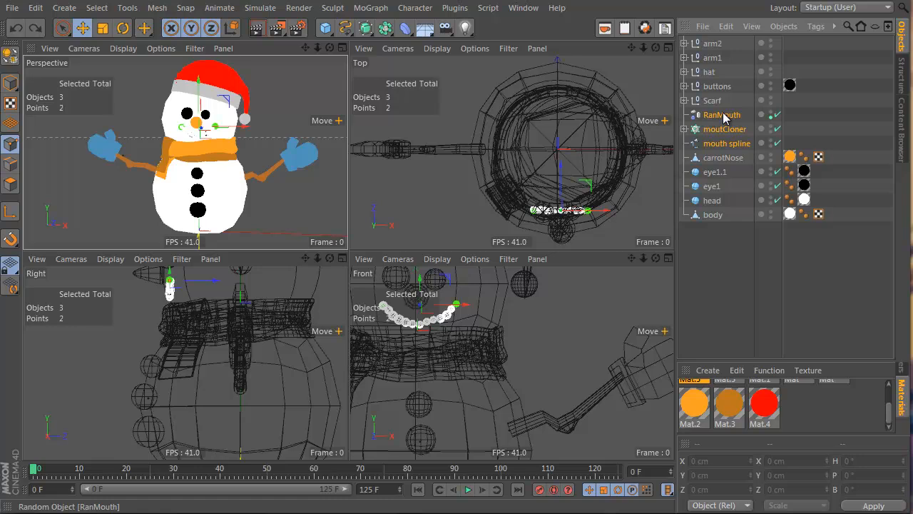
# Step: Examine the axis positions of moutCloner, carrotNose and mouth spline against the snowman's face in the Right view
pyautogui.click(715, 115)
pyautogui.click(724, 129)
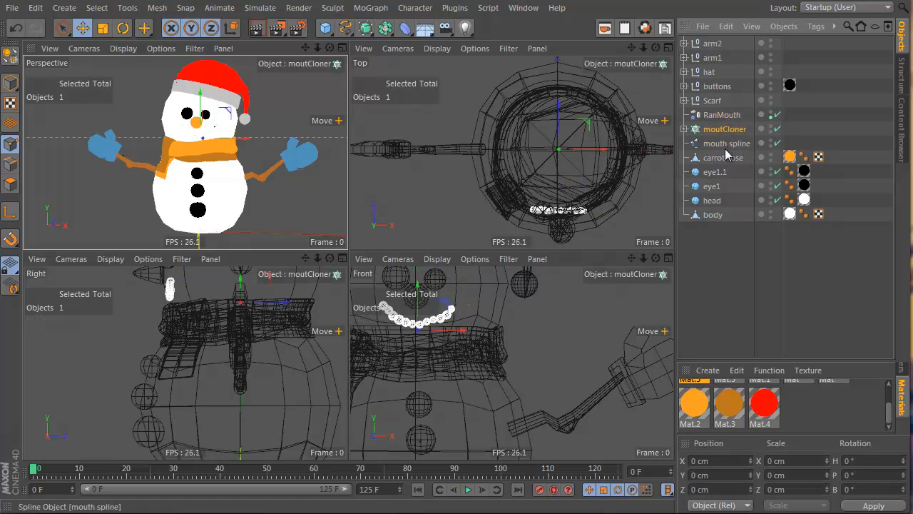
pyautogui.click(723, 158)
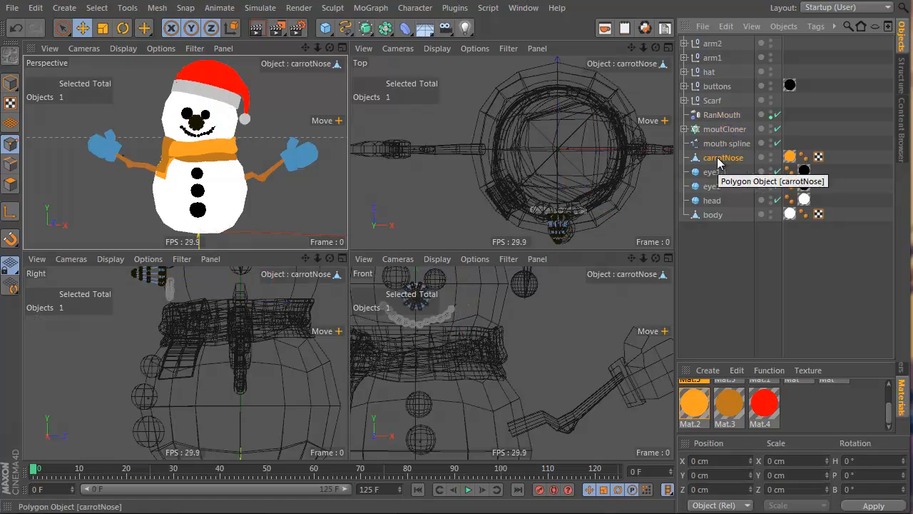
pyautogui.click(725, 143)
pyautogui.keyDown('alt'); pyautogui.moveTo(218, 299); pyautogui.dragTo(239, 362, button='middle'); pyautogui.keyUp('alt')
pyautogui.click(720, 128)
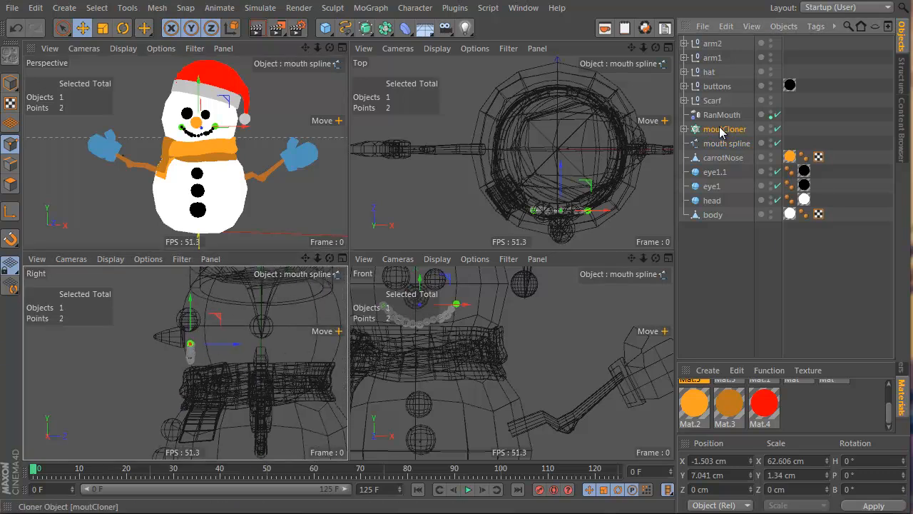
# Step: Switch to Model mode and make moutCloner a child of mouth spline
pyautogui.click(725, 143)
pyautogui.click(10, 82)
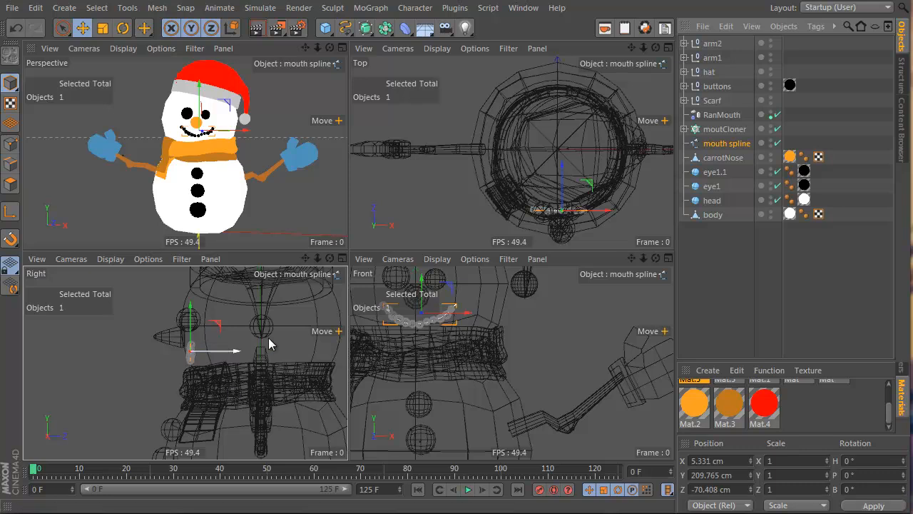
pyautogui.click(725, 129)
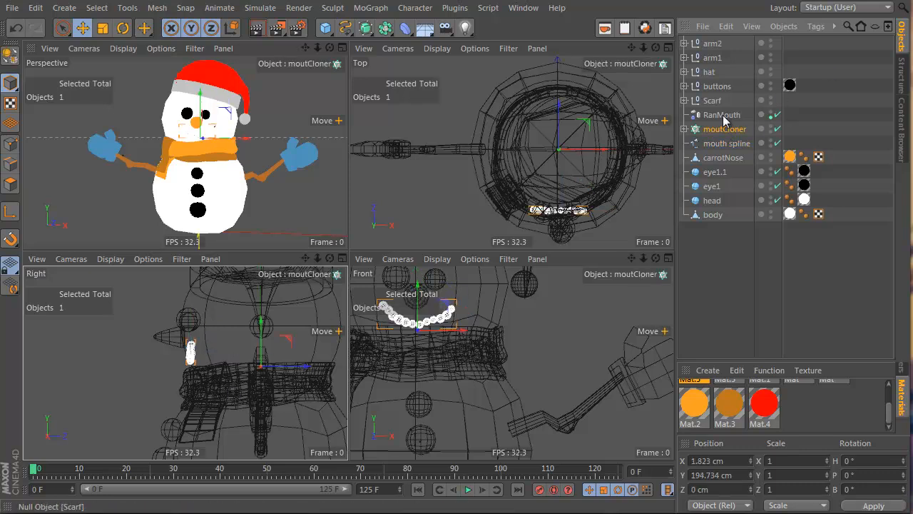
pyautogui.moveTo(723, 129); pyautogui.dragTo(714, 145)
# Step: Align moutCloner's axis to its parent mouth spline with the Reset PSR command
pyautogui.press('`')
pyautogui.press('8')
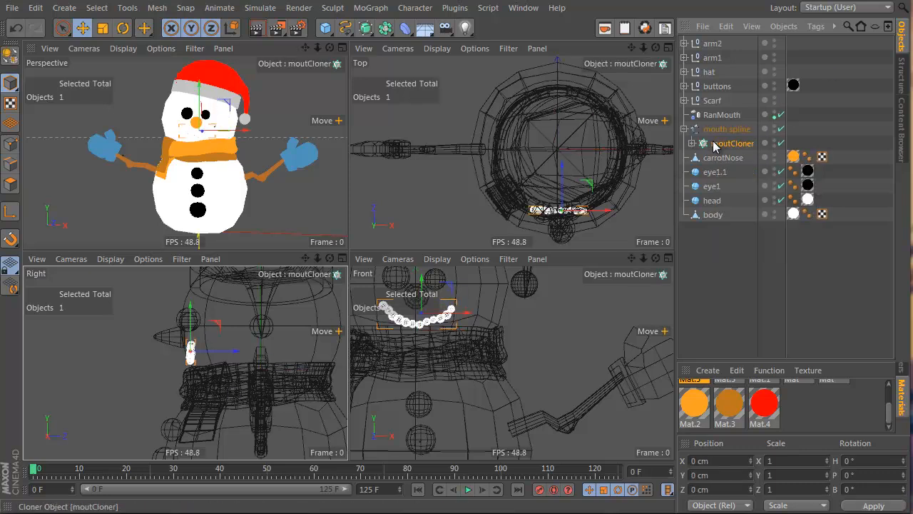
pyautogui.hotkey('shift', 'c')
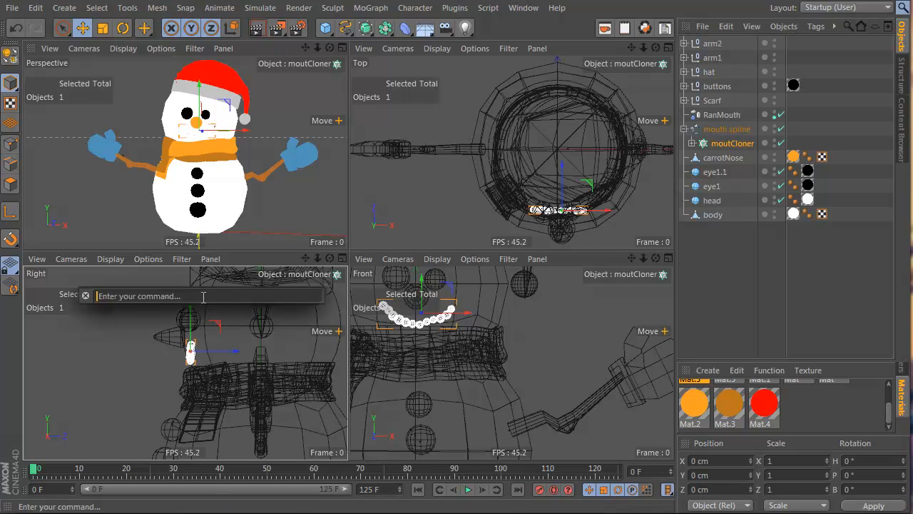
pyautogui.write('resest')
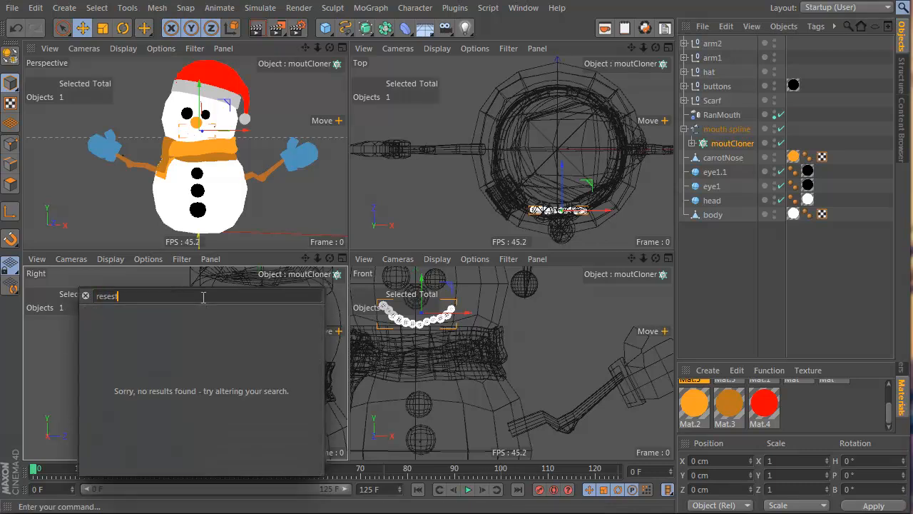
pyautogui.press('BackSpace')
pyautogui.press('BackSpace')
pyautogui.write('t psr')
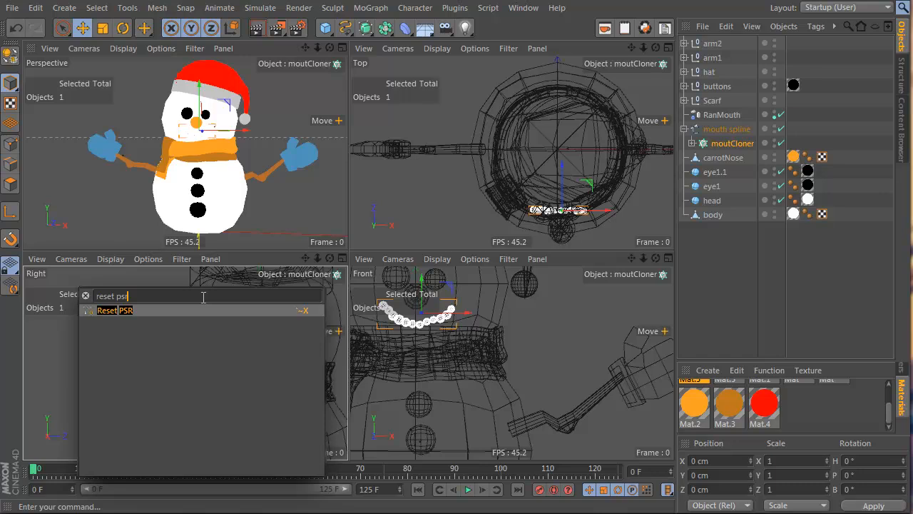
pyautogui.press('Return')
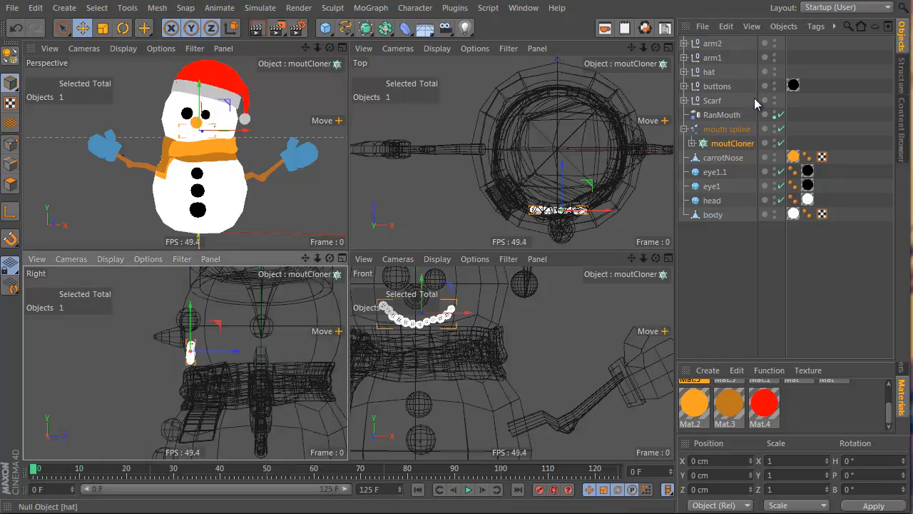
# Step: Move moutCloner back out of mouth spline to above RanMouth, and align RanMouth to the spline with Reset PSR
pyautogui.moveTo(731, 146); pyautogui.dragTo(720, 124)
pyautogui.click(723, 119)
pyautogui.press('`')
pyautogui.press('x')
# Step: Group moutCloner, RanMouth and mouth spline into a new null and rename it as Mouth
pyautogui.click(719, 117)
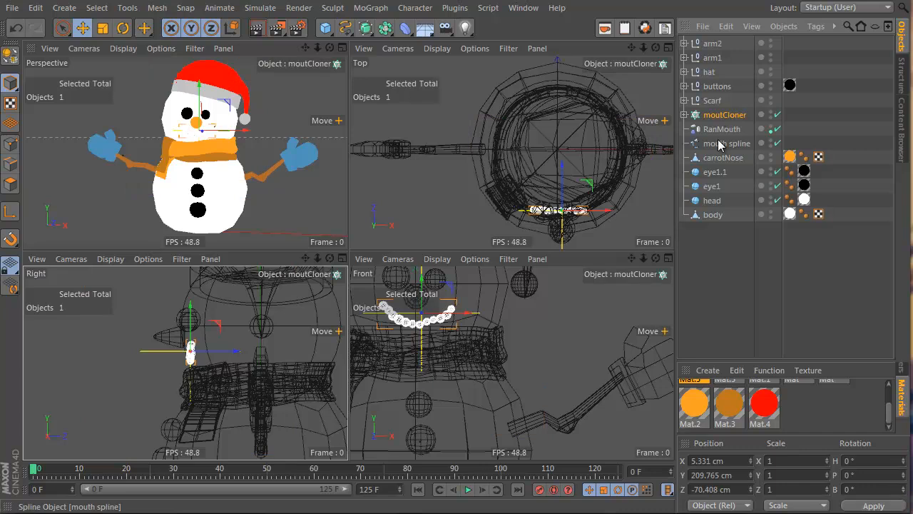
pyautogui.keyDown('shift'); pyautogui.click(719, 143); pyautogui.keyUp('shift')
pyautogui.hotkey('alt', 'g')
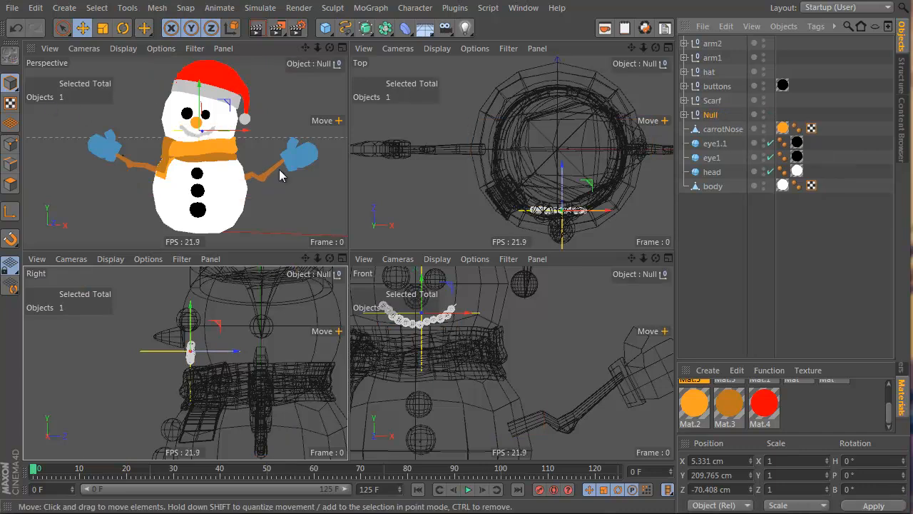
pyautogui.moveTo(212, 134)
pyautogui.keyDown('alt'); pyautogui.mouseDown()
pyautogui.moveTo(43, 142)
pyautogui.moveTo(622, 317)
pyautogui.moveTo(214, 151)
pyautogui.moveTo(227, 130)
pyautogui.mouseUp(); pyautogui.keyUp('alt')
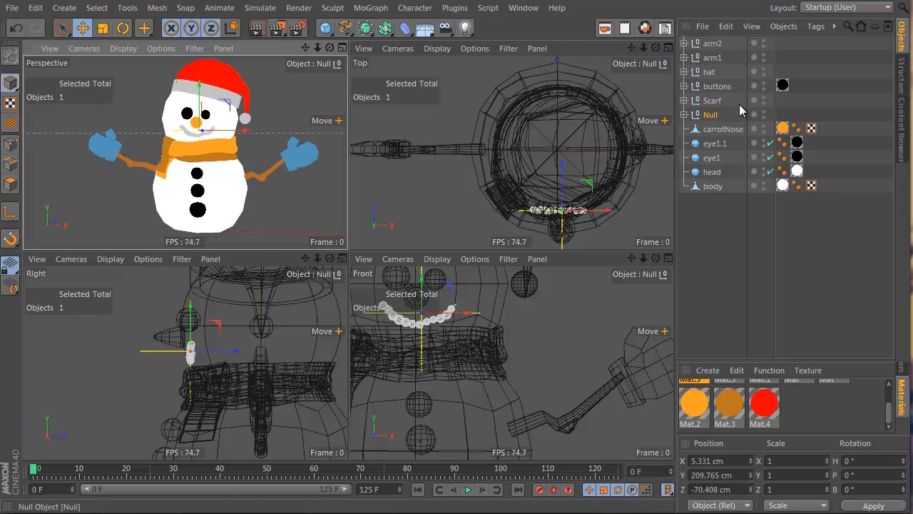
pyautogui.doubleClick(711, 115)
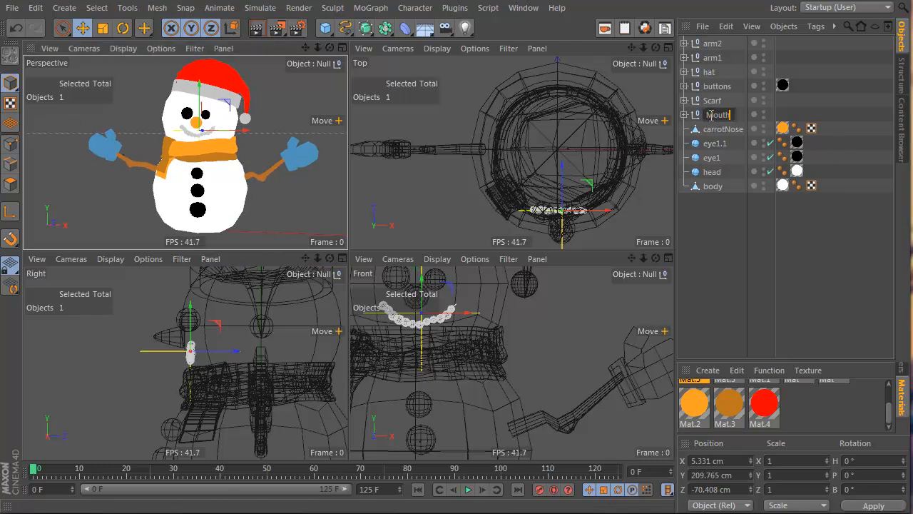
pyautogui.press('Return')
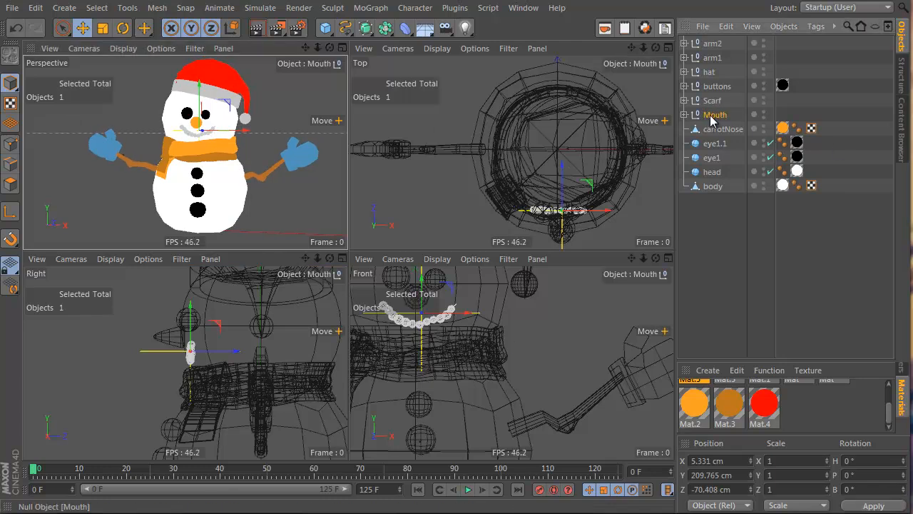
# Step: Rename the eye1.1 sphere as eye2
pyautogui.click(716, 129)
pyautogui.click(727, 143)
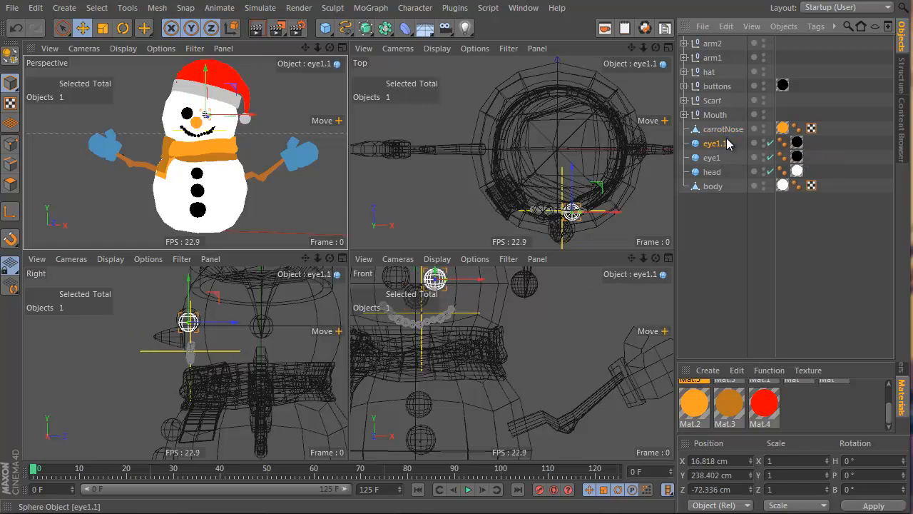
pyautogui.doubleClick(718, 145)
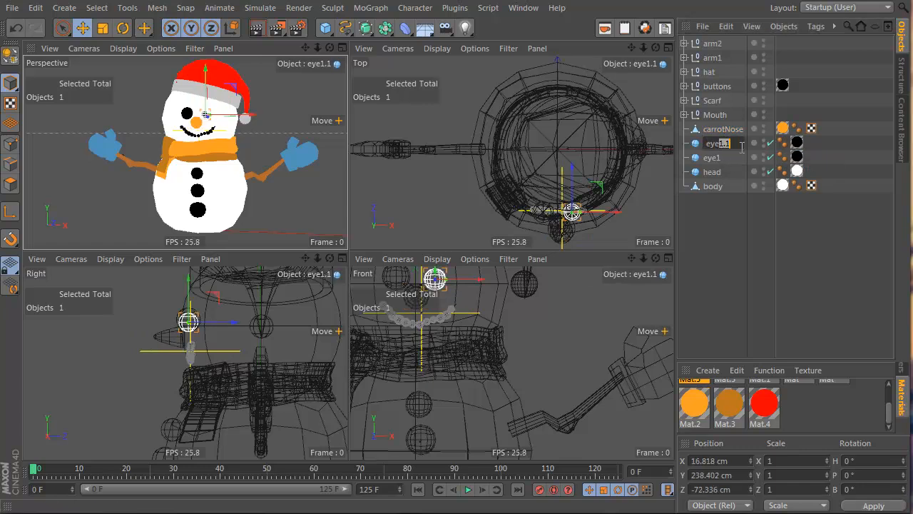
pyautogui.write('2')
pyautogui.press('Return')
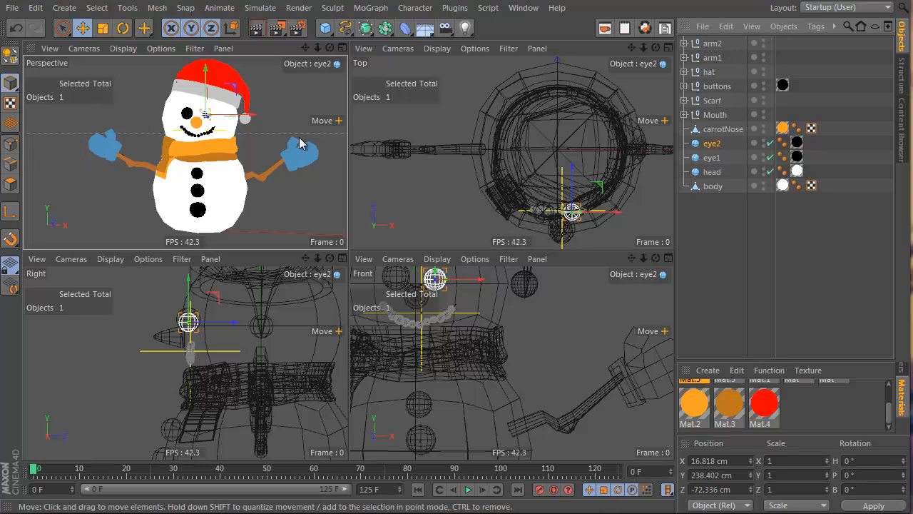
pyautogui.click(175, 108)
pyautogui.click(207, 115)
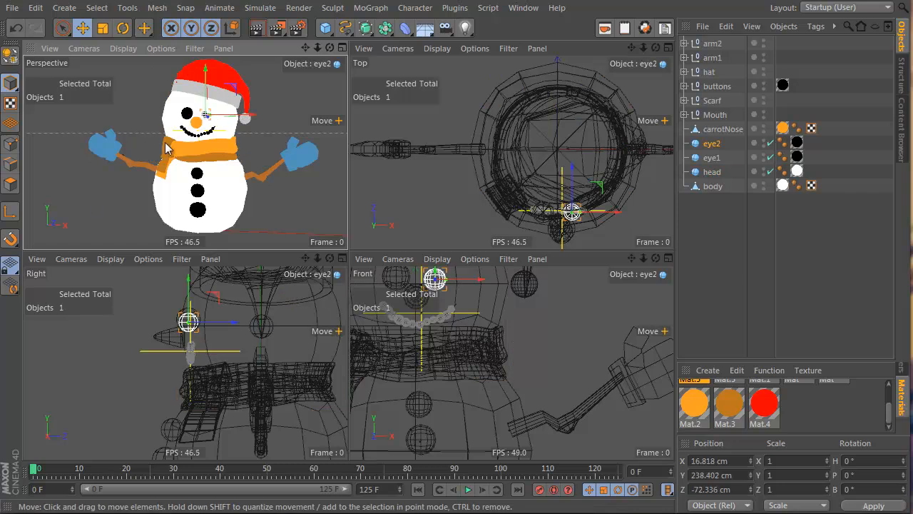
# Step: Select the hat mesh in the enlarged perspective view, expand the hat group and switch to edge editing
pyautogui.click(714, 226)
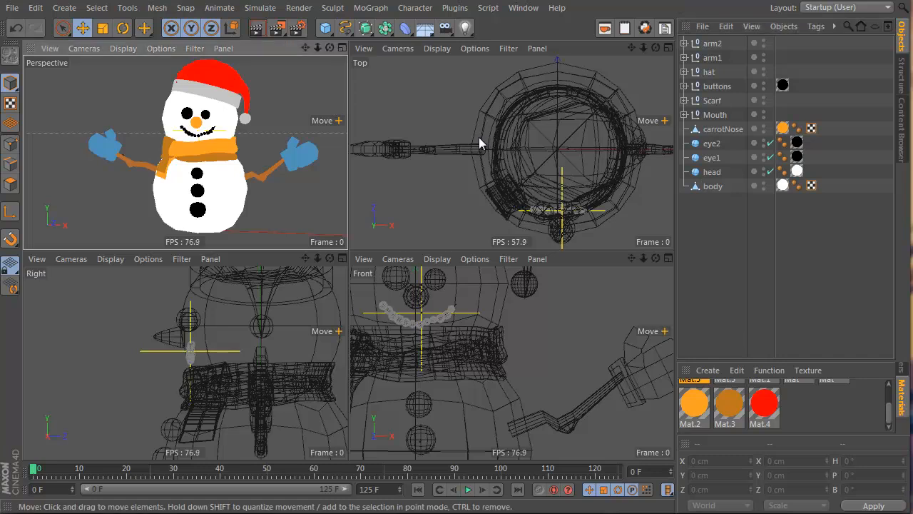
pyautogui.click(216, 83)
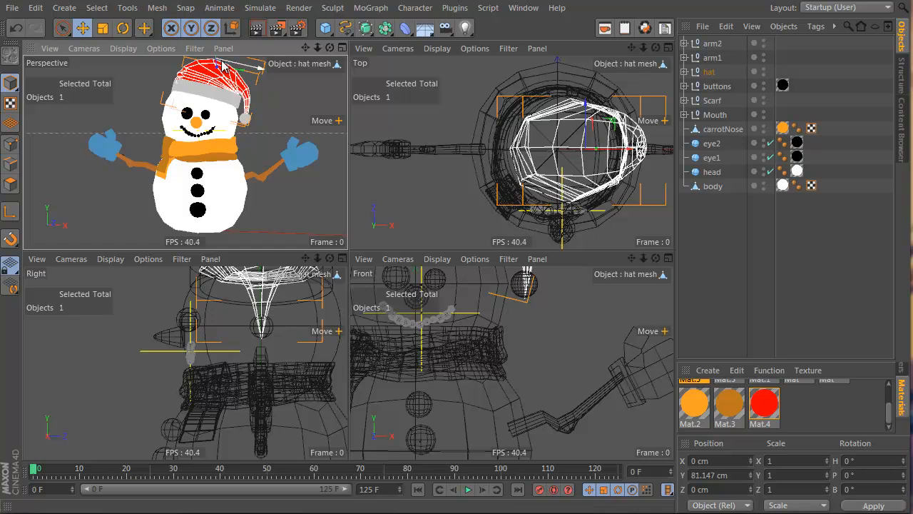
pyautogui.middleClick(222, 66)
pyautogui.scroll(5, 408, 129)
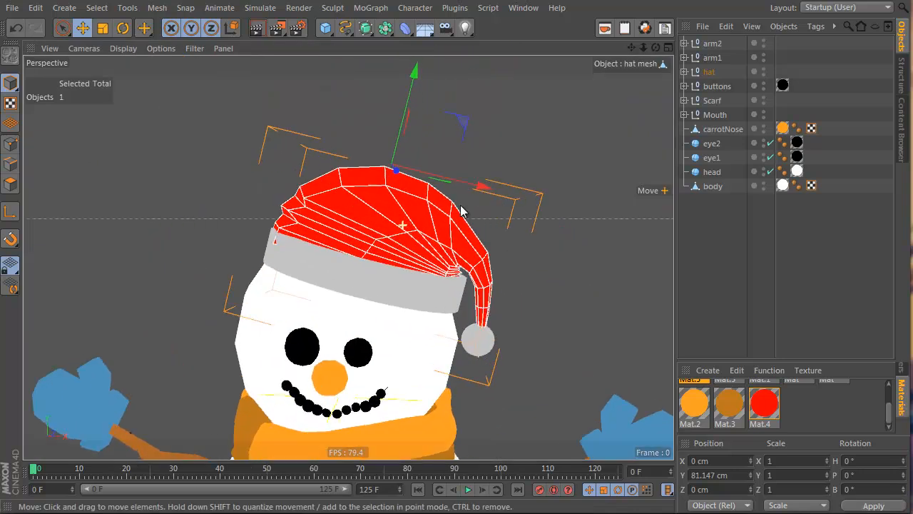
pyautogui.scroll(2, 468, 214)
pyautogui.keyDown('alt'); pyautogui.moveTo(431, 269); pyautogui.dragTo(460, 253); pyautogui.keyUp('alt')
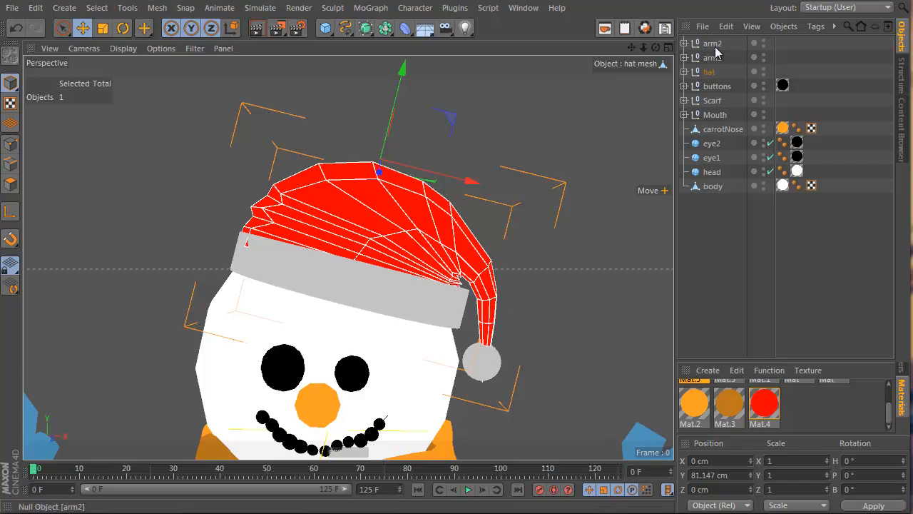
pyautogui.click(684, 72)
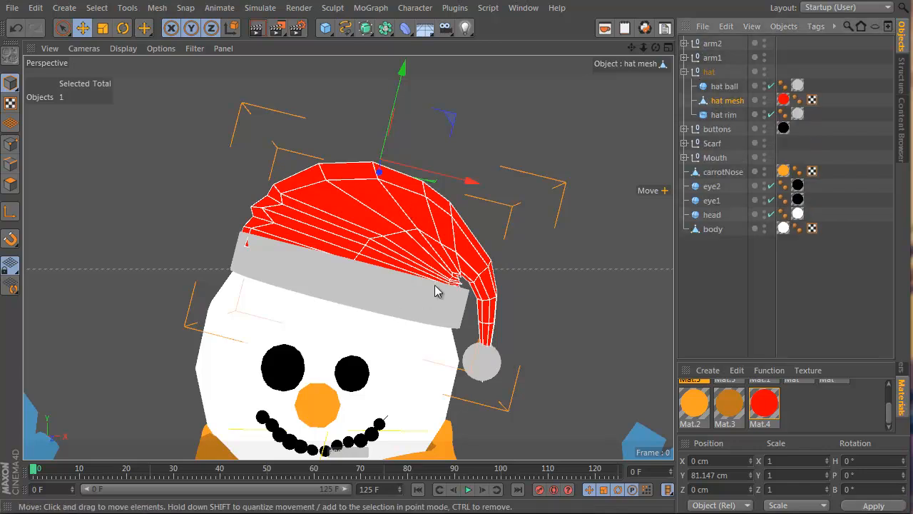
pyautogui.press('Return')
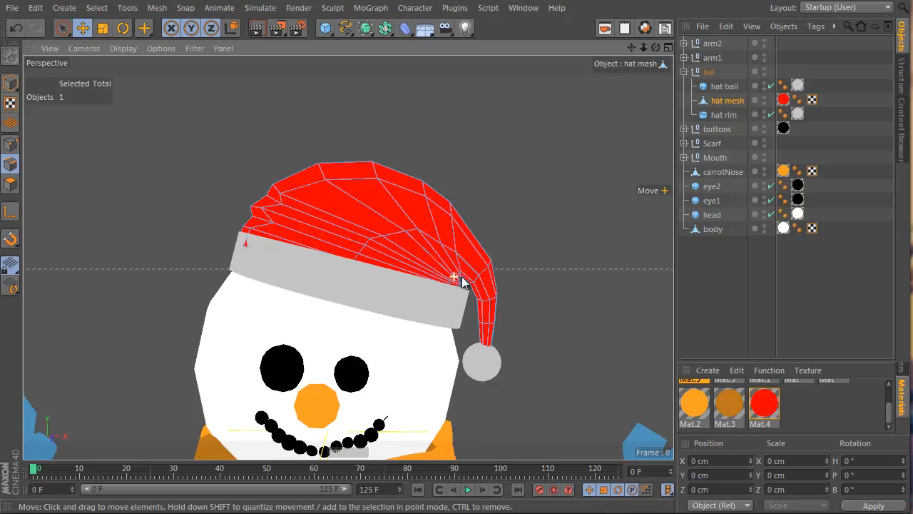
# Step: Select the hat mesh's crease edges where the folds meet beside the tail, removing the upper parts of the loops from the selection
pyautogui.scroll(5, 456, 283)
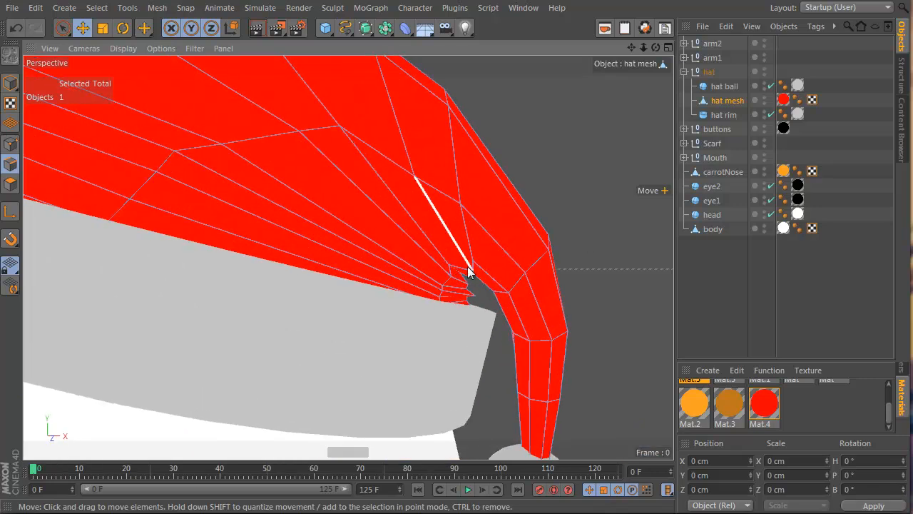
pyautogui.doubleClick(460, 260)
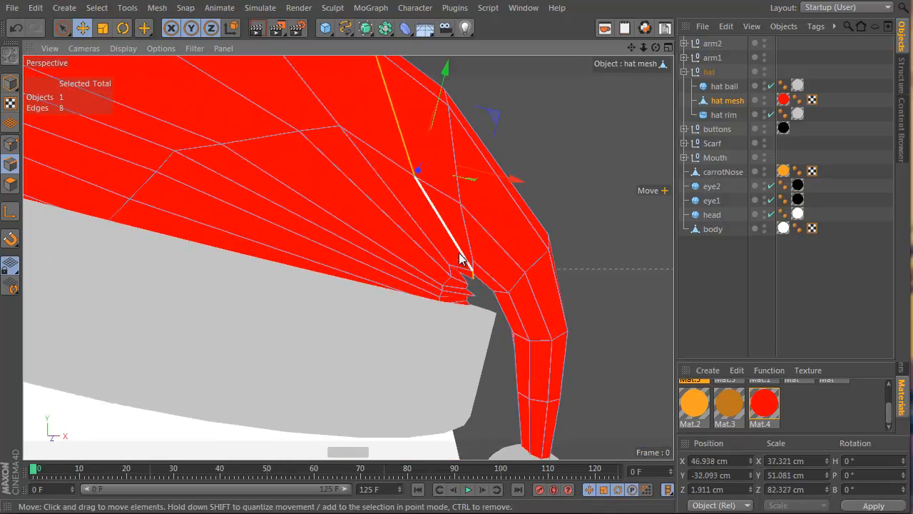
pyautogui.keyDown('shift'); pyautogui.doubleClick(403, 214); pyautogui.keyUp('shift')
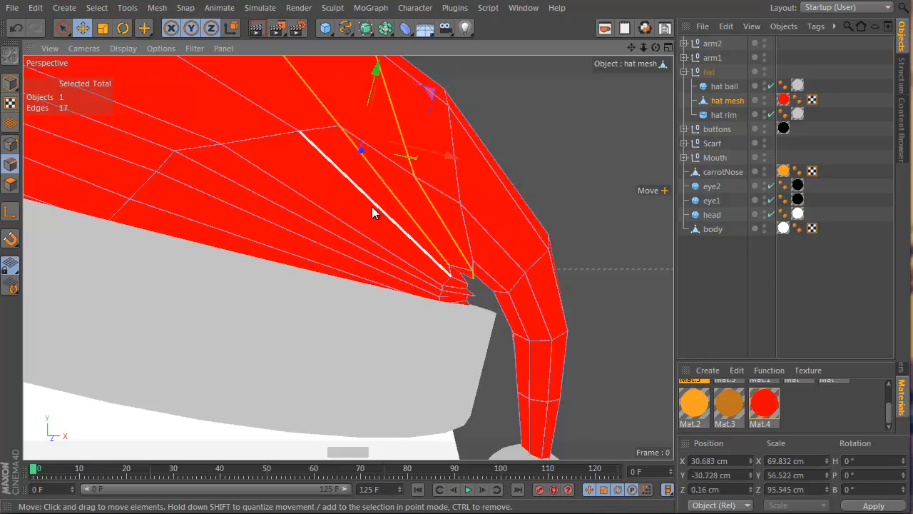
pyautogui.keyDown('shift'); pyautogui.doubleClick(372, 206); pyautogui.keyUp('shift')
pyautogui.scroll(-5, 361, 235)
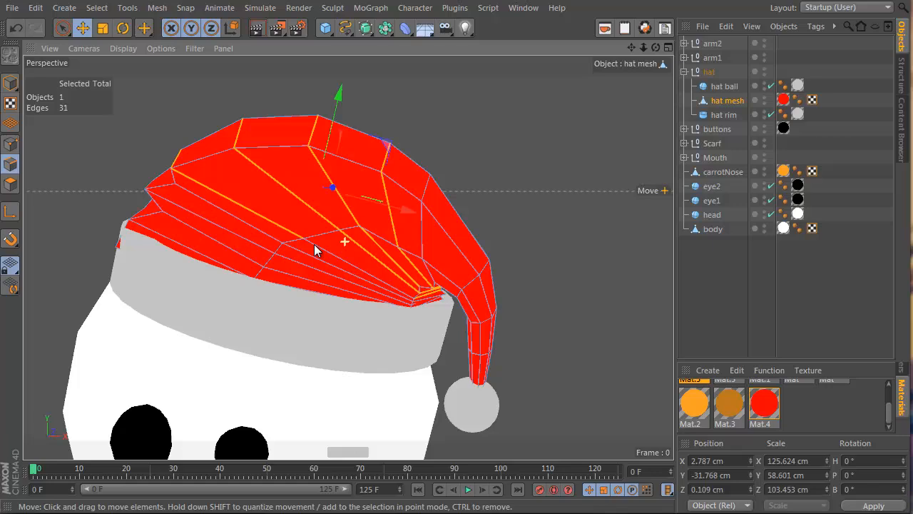
pyautogui.keyDown('alt'); pyautogui.moveTo(317, 249); pyautogui.dragTo(357, 225); pyautogui.keyUp('alt')
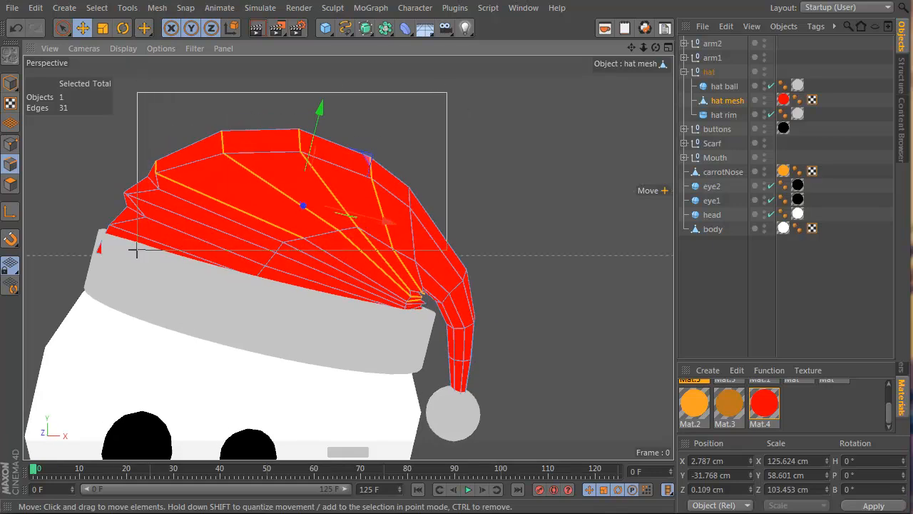
pyautogui.keyDown('ctrl'); pyautogui.moveTo(137, 251); pyautogui.dragTo(132, 248); pyautogui.keyUp('ctrl')
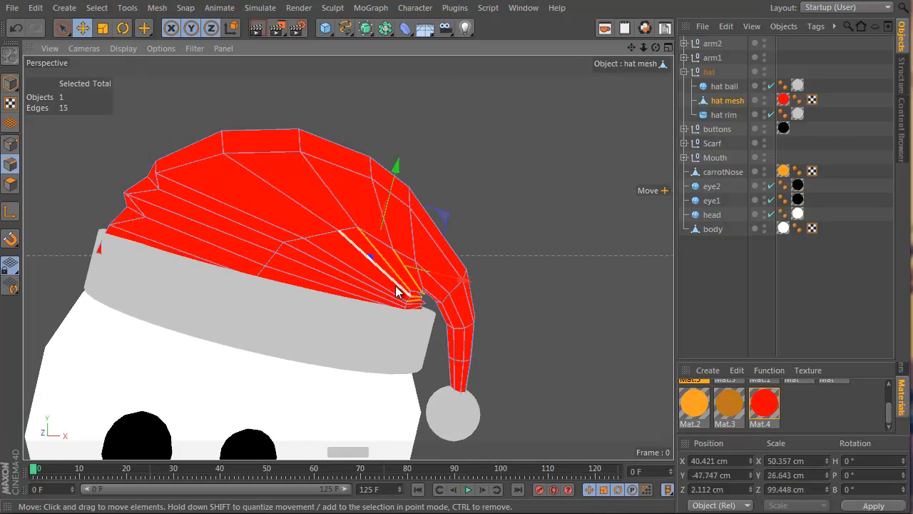
# Step: Raise the selected crease edges of the hat mesh to about Y -37 cm
pyautogui.keyDown('alt'); pyautogui.moveTo(333, 276); pyautogui.dragTo(425, 199); pyautogui.keyUp('alt')
pyautogui.press('r')
pyautogui.press('e')
pyautogui.keyDown('alt'); pyautogui.moveTo(367, 240); pyautogui.dragTo(292, 243); pyautogui.keyUp('alt')
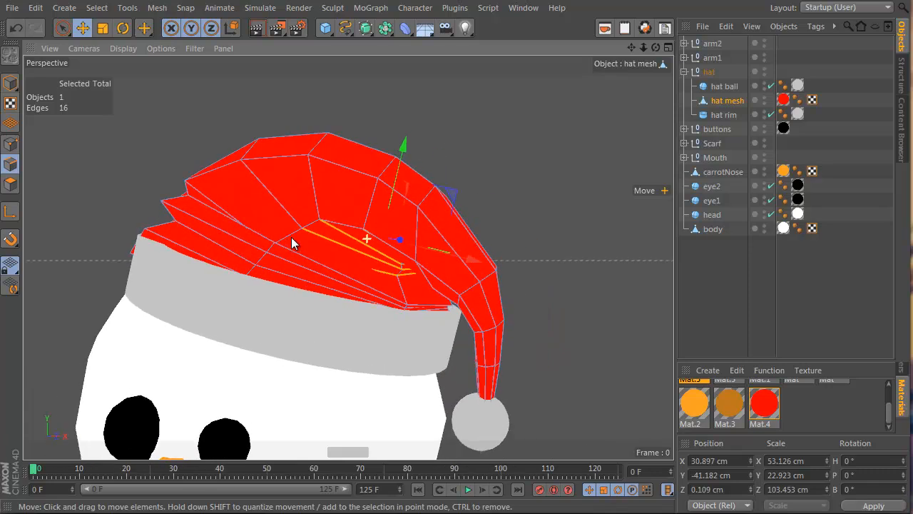
pyautogui.moveTo(400, 170); pyautogui.dragTo(403, 161)
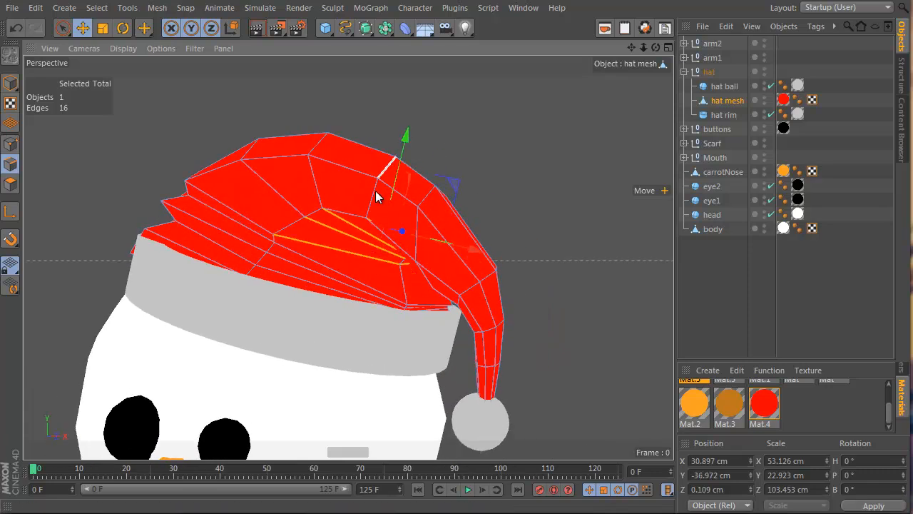
# Step: Select the matching lower crease edges beside the tail on the hat's front and back and raise them to about Y -51 cm
pyautogui.keyDown('alt'); pyautogui.moveTo(379, 198); pyautogui.dragTo(410, 187); pyautogui.keyUp('alt')
pyautogui.keyDown('alt'); pyautogui.moveTo(397, 271); pyautogui.dragTo(310, 289, button='right'); pyautogui.keyUp('alt')
pyautogui.click(498, 334)
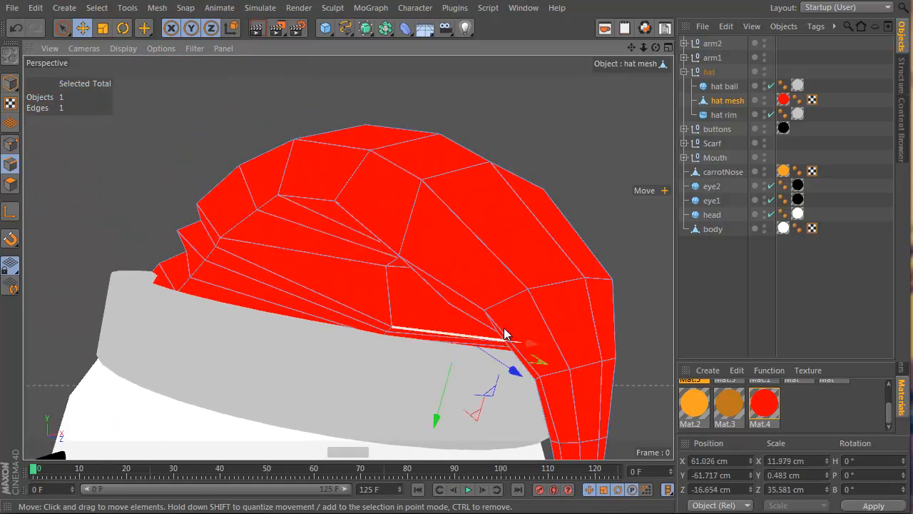
pyautogui.keyDown('alt'); pyautogui.moveTo(500, 333); pyautogui.dragTo(433, 277); pyautogui.keyUp('alt')
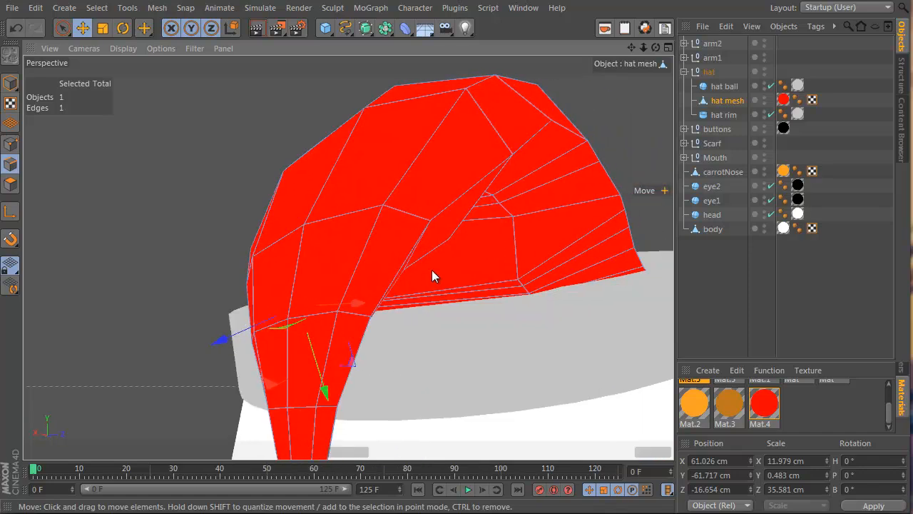
pyautogui.keyDown('shift'); pyautogui.click(485, 286); pyautogui.keyUp('shift')
pyautogui.keyDown('alt'); pyautogui.moveTo(486, 286); pyautogui.dragTo(270, 286); pyautogui.keyUp('alt')
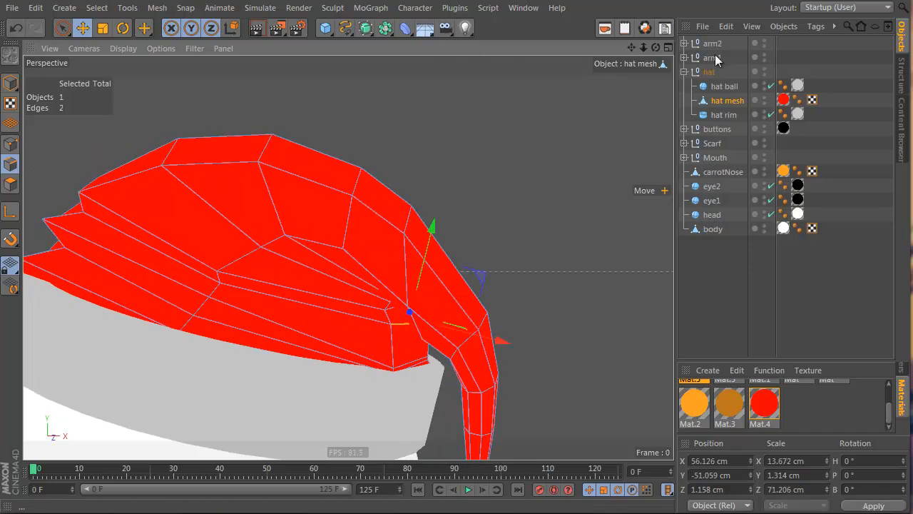
# Step: Add a HyperNURBS as the parent of the hat mesh to smooth it
pyautogui.click(365, 28)
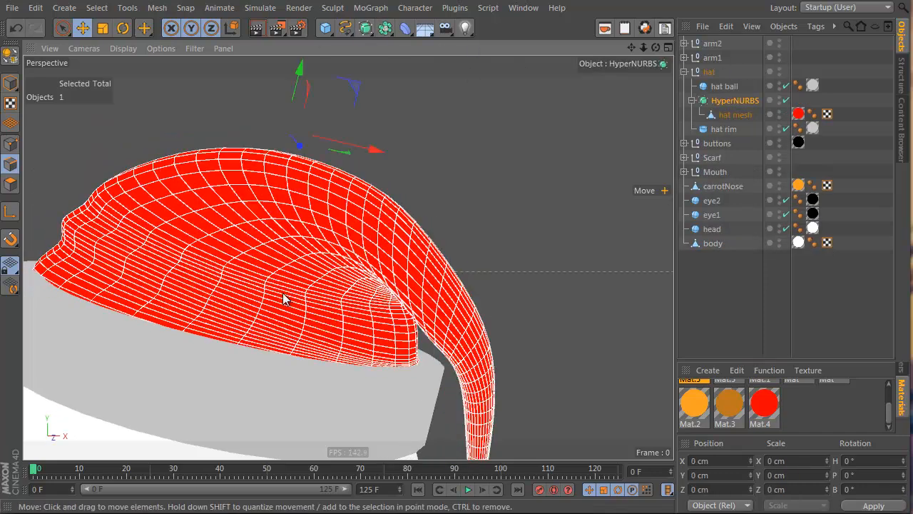
pyautogui.keyDown('alt'); pyautogui.moveTo(283, 298); pyautogui.dragTo(348, 298); pyautogui.keyUp('alt')
# Step: Enable the Color channel and disable Luminance on the hat's red material Mat.4
pyautogui.doubleClick(766, 416)
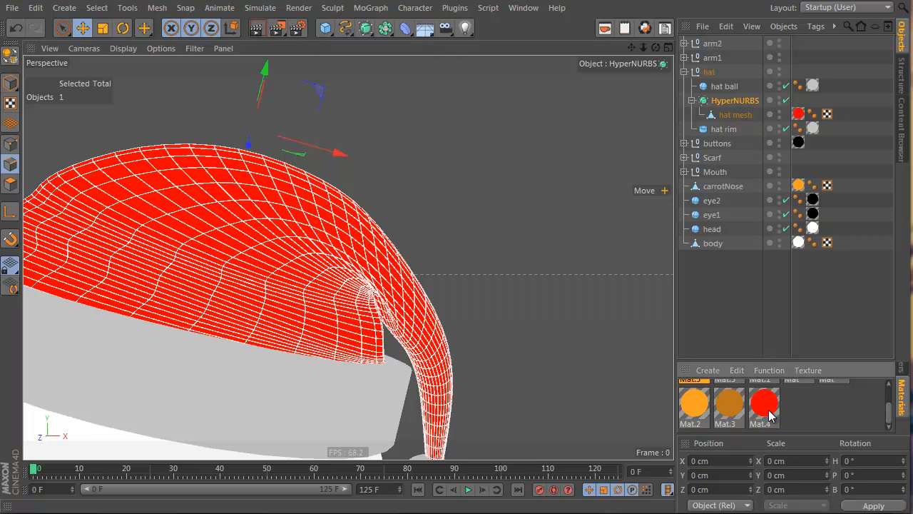
pyautogui.click(213, 187)
pyautogui.click(214, 213)
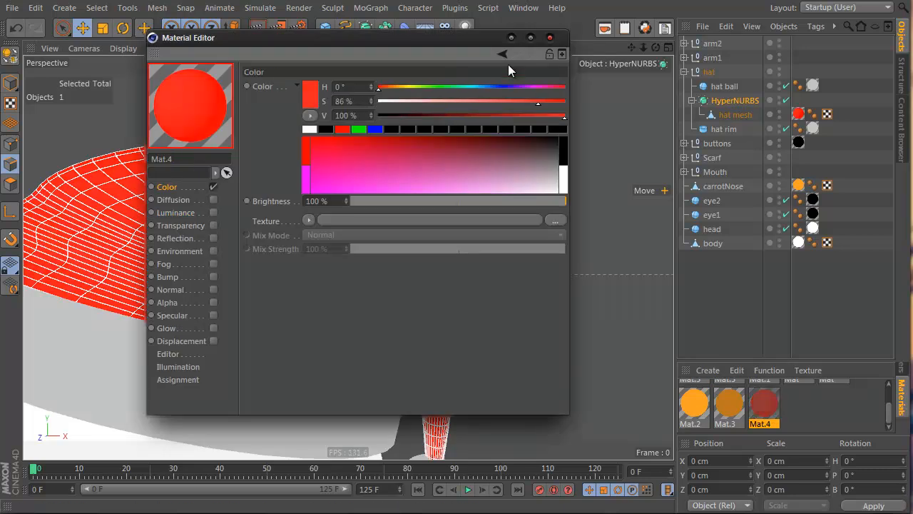
pyautogui.click(550, 38)
pyautogui.click(577, 216)
pyautogui.keyDown('alt'); pyautogui.moveTo(307, 289); pyautogui.dragTo(235, 279, button='right'); pyautogui.keyUp('alt')
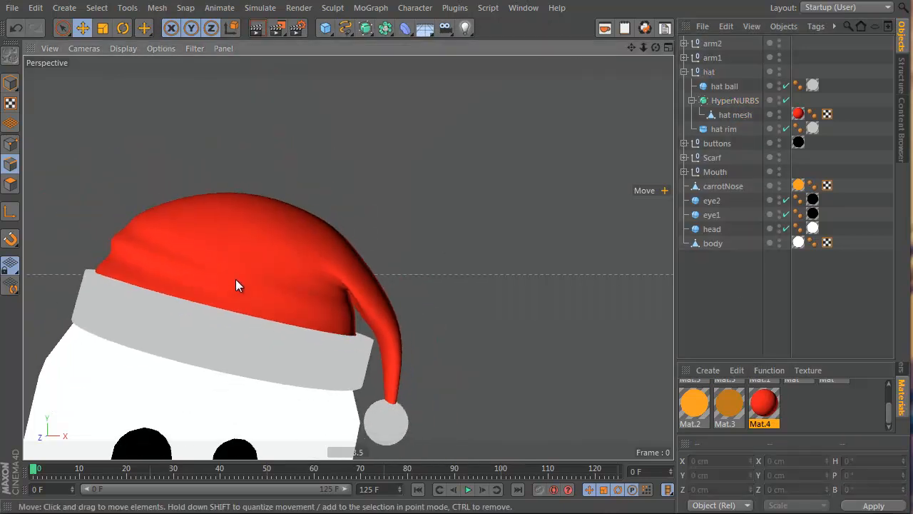
pyautogui.keyDown('alt'); pyautogui.moveTo(272, 246); pyautogui.dragTo(247, 244); pyautogui.keyUp('alt')
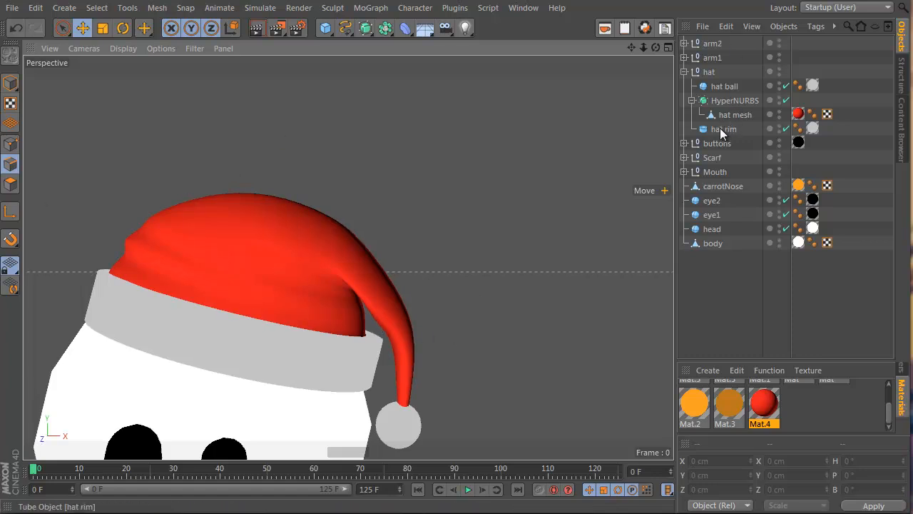
# Step: Try to shift the hat mesh's upper crease edges beside the tail to about X 22 cm, Y -33 cm
pyautogui.click(733, 116)
pyautogui.keyDown('alt'); pyautogui.moveTo(338, 280); pyautogui.dragTo(435, 276, button='right'); pyautogui.keyUp('alt')
pyautogui.keyDown('alt'); pyautogui.moveTo(332, 312); pyautogui.dragTo(364, 307); pyautogui.keyUp('alt')
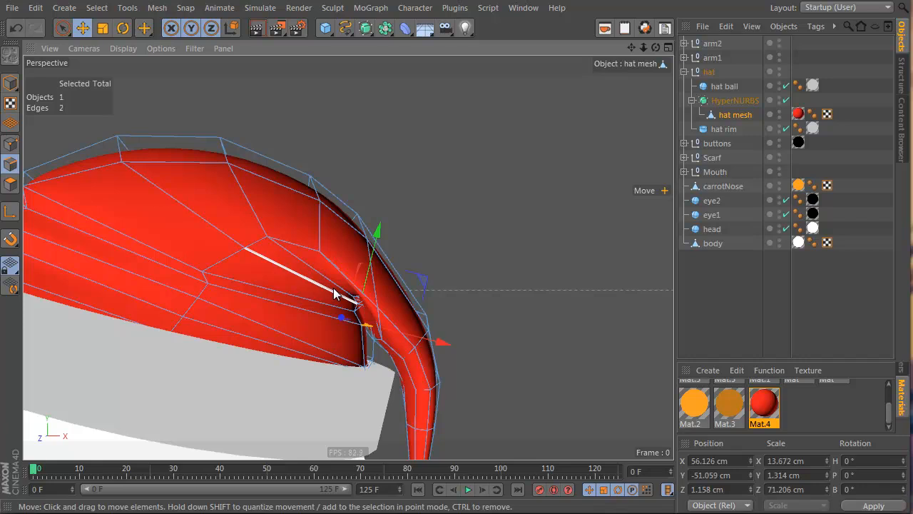
pyautogui.doubleClick(336, 288)
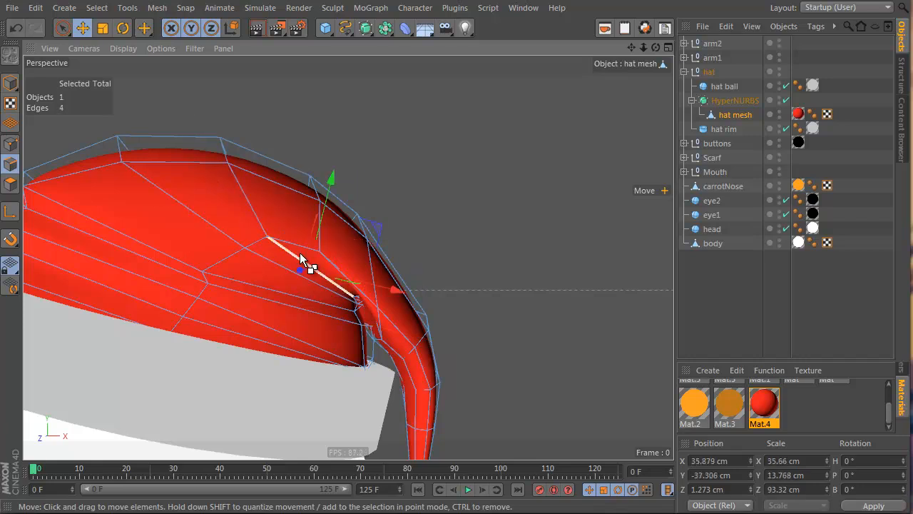
pyautogui.keyDown('alt'); pyautogui.moveTo(301, 254); pyautogui.dragTo(284, 247); pyautogui.keyUp('alt')
pyautogui.moveTo(369, 216); pyautogui.dragTo(336, 198)
pyautogui.keyDown('alt'); pyautogui.moveTo(337, 237); pyautogui.dragTo(288, 206); pyautogui.keyUp('alt')
pyautogui.keyDown('alt'); pyautogui.moveTo(347, 290); pyautogui.dragTo(349, 274); pyautogui.keyUp('alt')
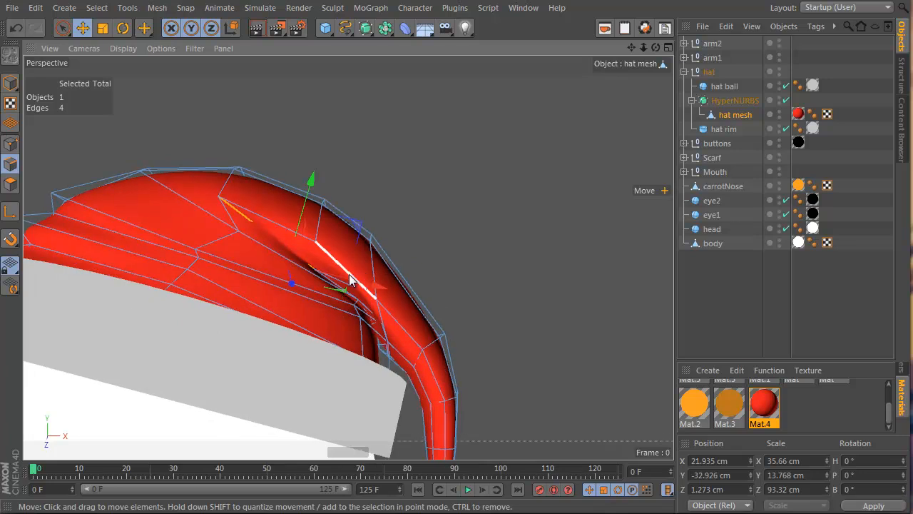
# Step: Toggle the hat's HyperNURBS smoothing off and on to compare the crease with the unsmoothed mesh
pyautogui.keyDown('alt'); pyautogui.moveTo(349, 274); pyautogui.dragTo(459, 264, button='right'); pyautogui.keyUp('alt')
pyautogui.press('q')
pyautogui.keyDown('alt'); pyautogui.moveTo(371, 311); pyautogui.dragTo(353, 330); pyautogui.keyUp('alt')
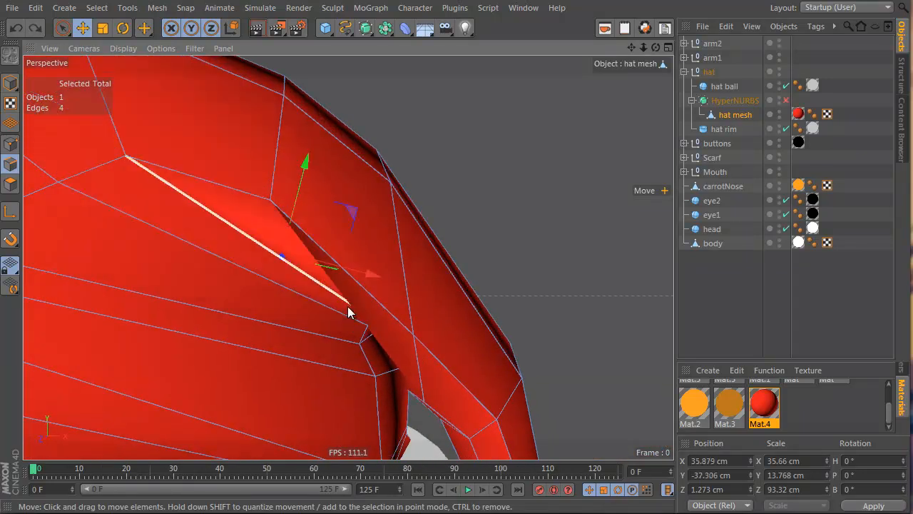
pyautogui.scroll(-5, 292, 307)
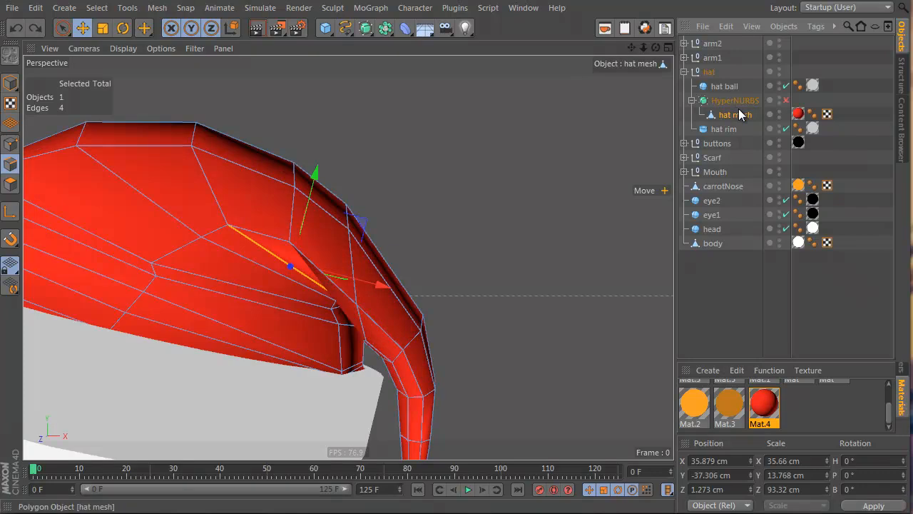
pyautogui.press('q')
pyautogui.press('q')
pyautogui.press('q')
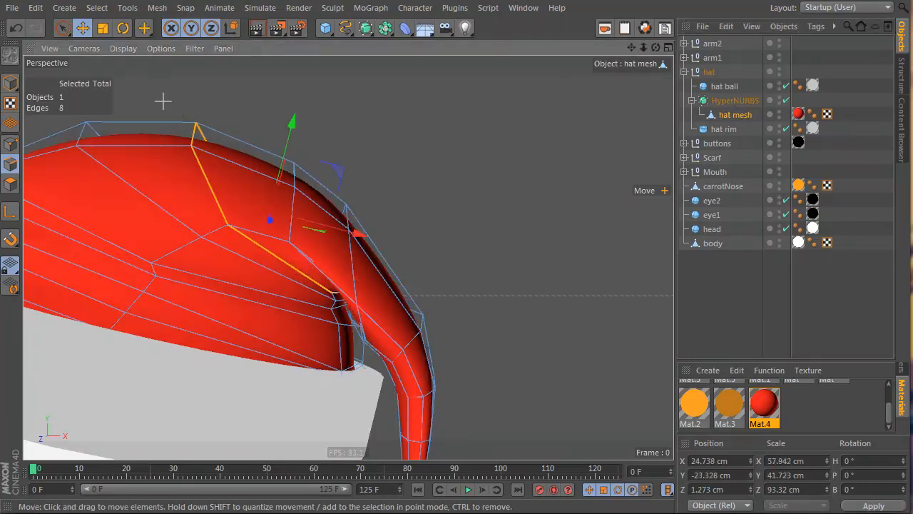
# Step: Try to move the four selected crease edges in the XY plane toward the middle of the hat
pyautogui.keyDown('ctrl'); pyautogui.moveTo(273, 248); pyautogui.dragTo(274, 248, button='right'); pyautogui.keyUp('ctrl')
pyautogui.keyDown('alt'); pyautogui.moveTo(212, 217); pyautogui.dragTo(107, 307); pyautogui.keyUp('alt')
pyautogui.keyDown('alt'); pyautogui.moveTo(438, 232); pyautogui.dragTo(148, 207); pyautogui.keyUp('alt')
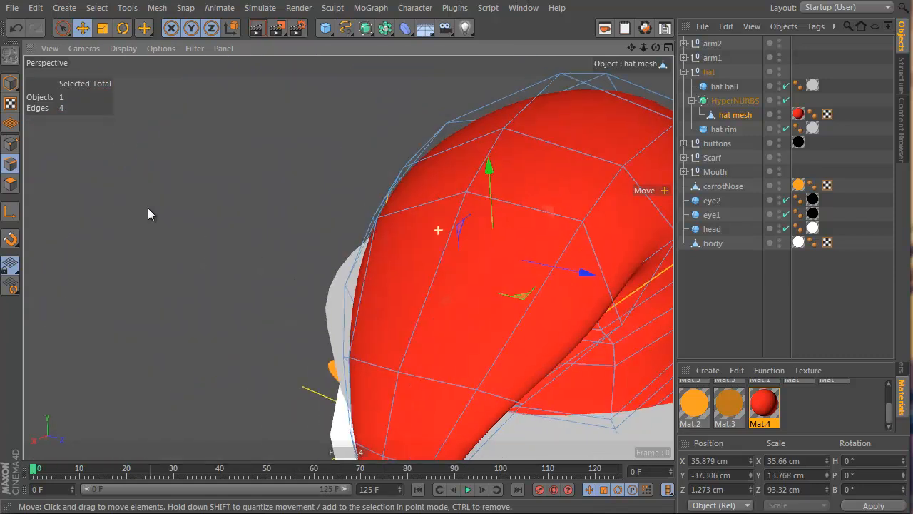
pyautogui.keyDown('alt'); pyautogui.moveTo(467, 238); pyautogui.dragTo(542, 253, button='right'); pyautogui.keyUp('alt')
pyautogui.keyDown('alt'); pyautogui.moveTo(391, 251); pyautogui.dragTo(699, 252); pyautogui.keyUp('alt')
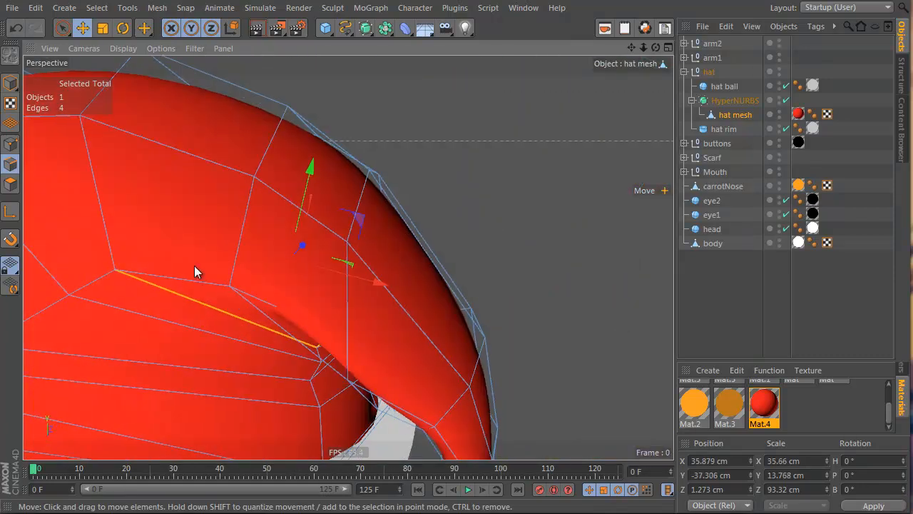
pyautogui.scroll(-2, 239, 283)
pyautogui.keyDown('alt'); pyautogui.moveTo(239, 283); pyautogui.dragTo(299, 257, button='middle'); pyautogui.keyUp('alt')
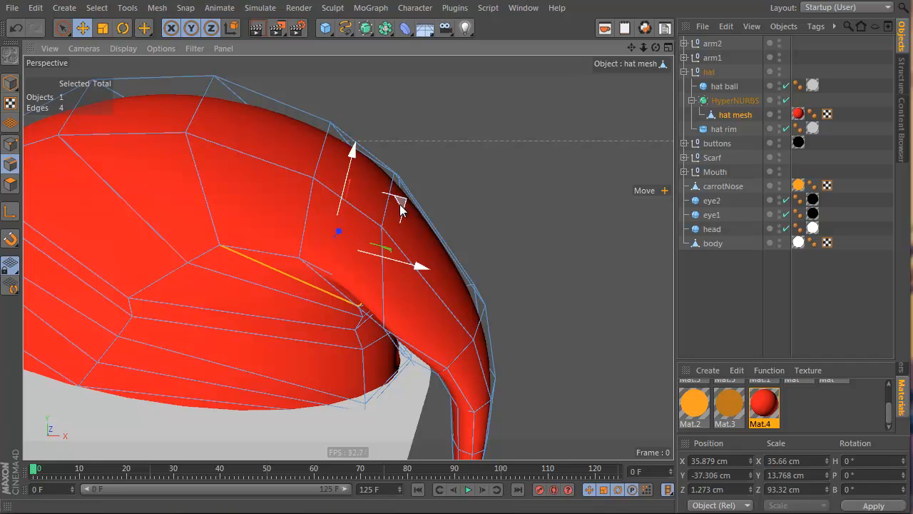
pyautogui.moveTo(399, 202); pyautogui.dragTo(319, 233)
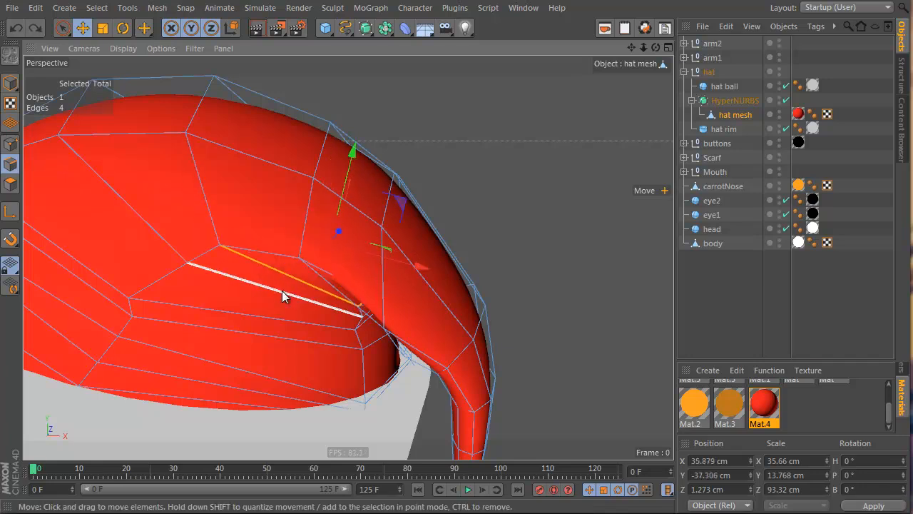
# Step: Select the two edges at the inner end of the hat's crease with Live Selection and move them to about X 32 cm, Y -37 cm
pyautogui.press('space')
pyautogui.keyDown('alt'); pyautogui.moveTo(394, 267); pyautogui.dragTo(142, 242); pyautogui.keyUp('alt')
pyautogui.click(366, 231)
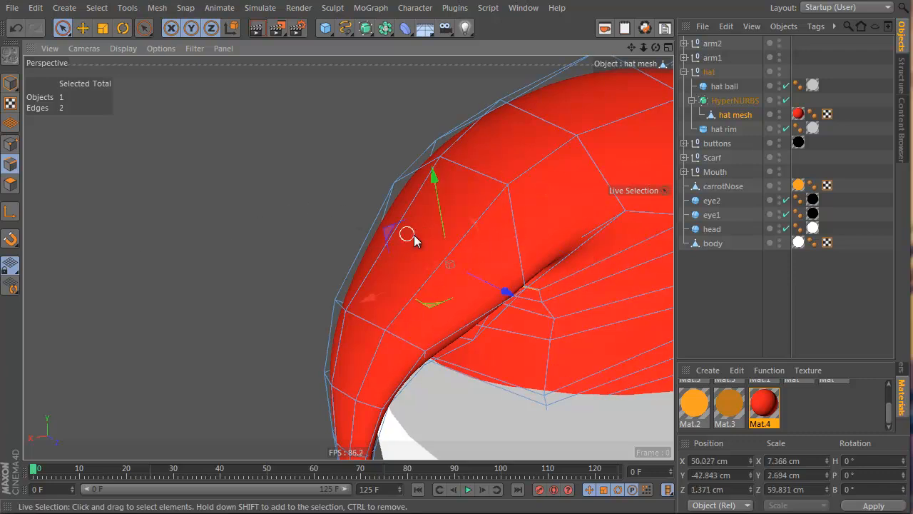
pyautogui.keyDown('alt'); pyautogui.moveTo(413, 235); pyautogui.dragTo(388, 220); pyautogui.keyUp('alt')
pyautogui.press('space')
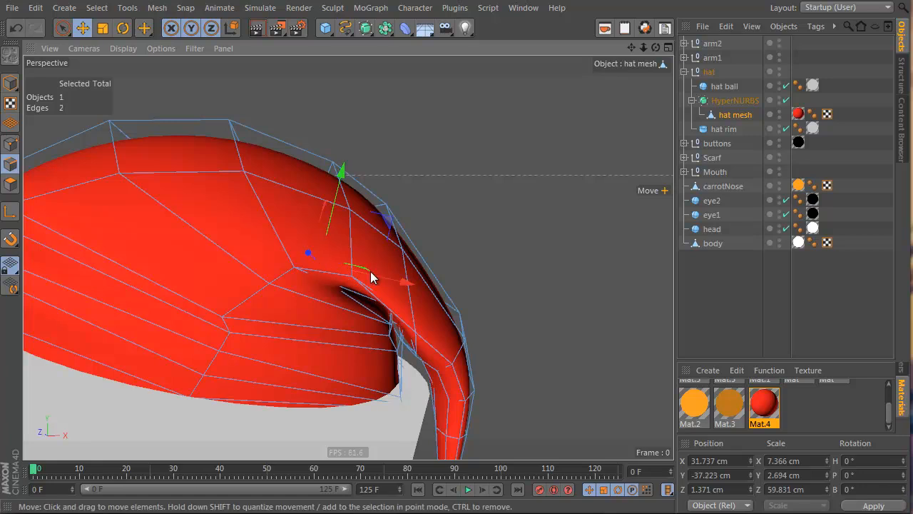
pyautogui.keyDown('alt'); pyautogui.moveTo(369, 268); pyautogui.dragTo(396, 254); pyautogui.keyUp('alt')
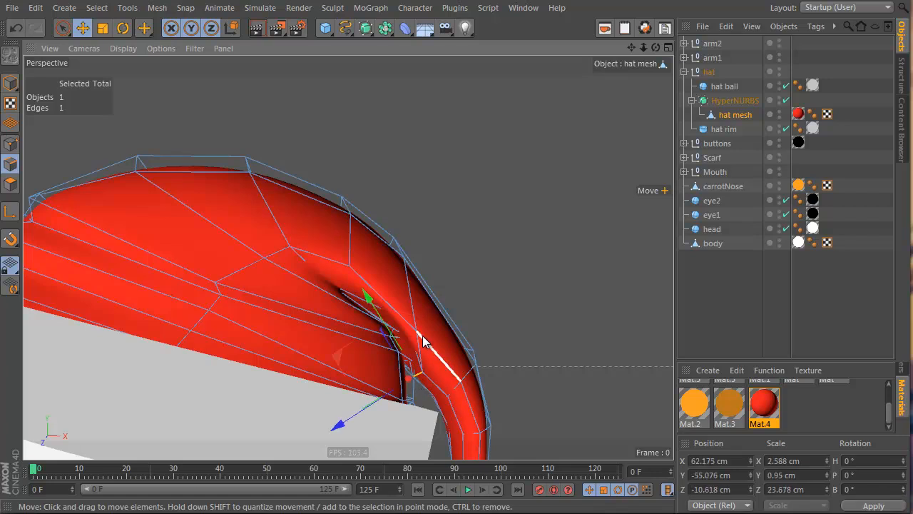
# Step: Turn off the hat's HyperNURBS smoothing and move the short edge inside the crease beside the tail to about X 51 cm, Y -45 cm
pyautogui.keyDown('alt'); pyautogui.moveTo(397, 327); pyautogui.dragTo(428, 328); pyautogui.keyUp('alt')
pyautogui.keyDown('alt'); pyautogui.moveTo(419, 328); pyautogui.dragTo(596, 285, button='right'); pyautogui.keyUp('alt')
pyautogui.press('q')
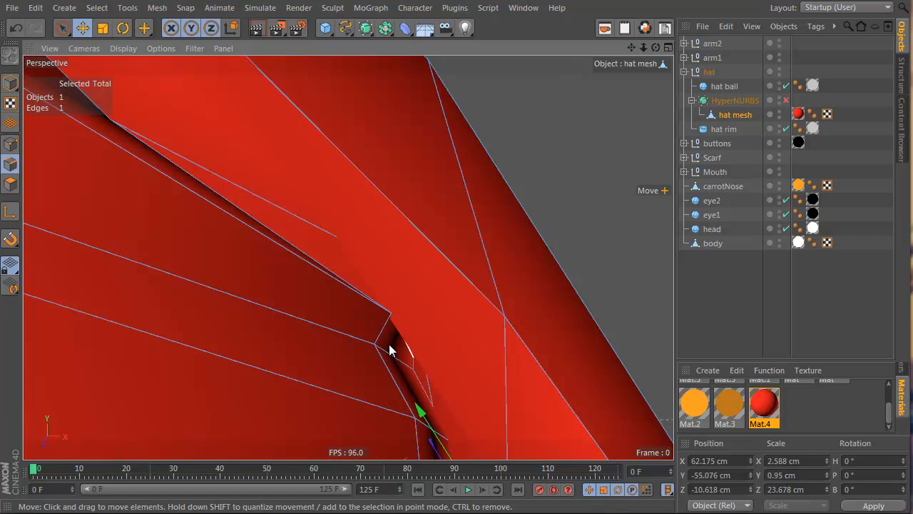
pyautogui.keyDown('alt'); pyautogui.moveTo(378, 323); pyautogui.dragTo(447, 357); pyautogui.keyUp('alt')
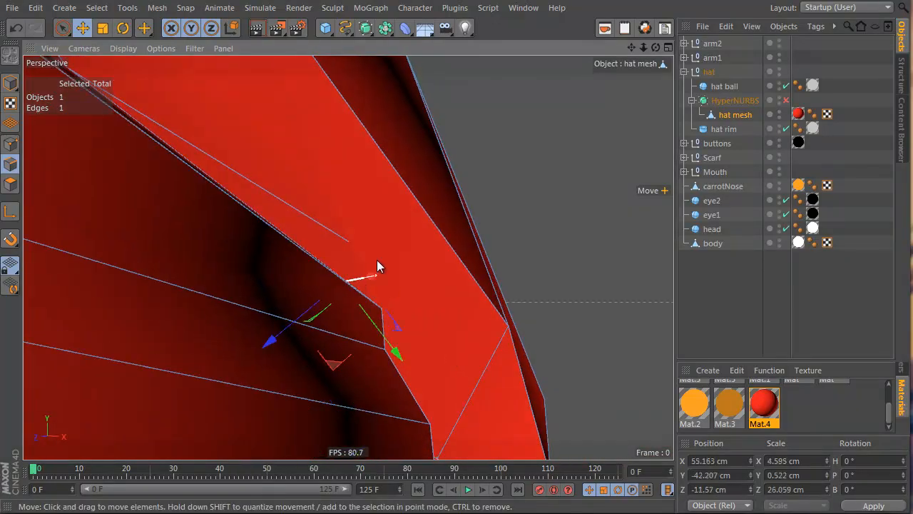
pyautogui.keyDown('alt'); pyautogui.moveTo(377, 261); pyautogui.dragTo(422, 288); pyautogui.keyUp('alt')
pyautogui.moveTo(423, 370); pyautogui.dragTo(367, 360)
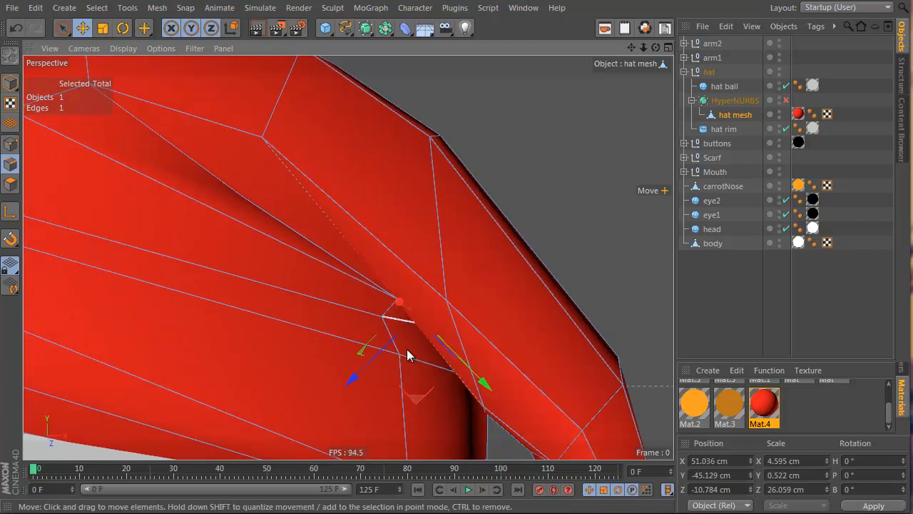
# Step: Narrow the edge loop on the crease's lower lip to its two short edges by the tail and move them to about X 45 cm, Y -42 cm
pyautogui.click(413, 376)
pyautogui.keyDown('alt'); pyautogui.moveTo(412, 375); pyautogui.dragTo(502, 385); pyautogui.keyUp('alt')
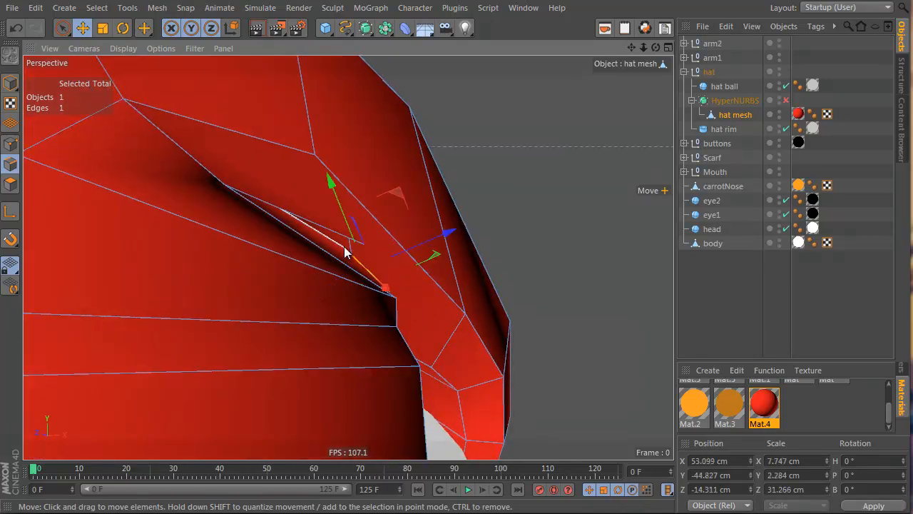
pyautogui.keyDown('alt'); pyautogui.moveTo(345, 251); pyautogui.dragTo(317, 274); pyautogui.keyUp('alt')
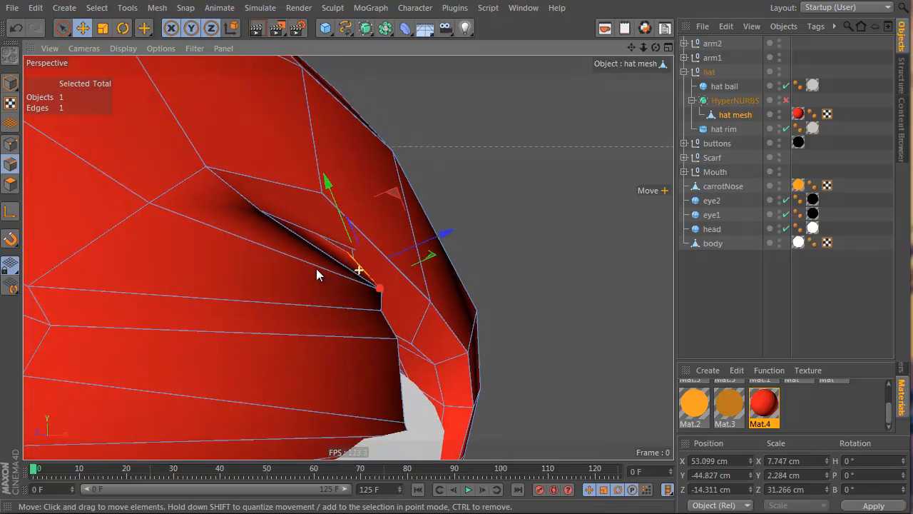
pyautogui.keyDown('alt'); pyautogui.moveTo(316, 268); pyautogui.dragTo(393, 263, button='right'); pyautogui.keyUp('alt')
pyautogui.doubleClick(346, 293)
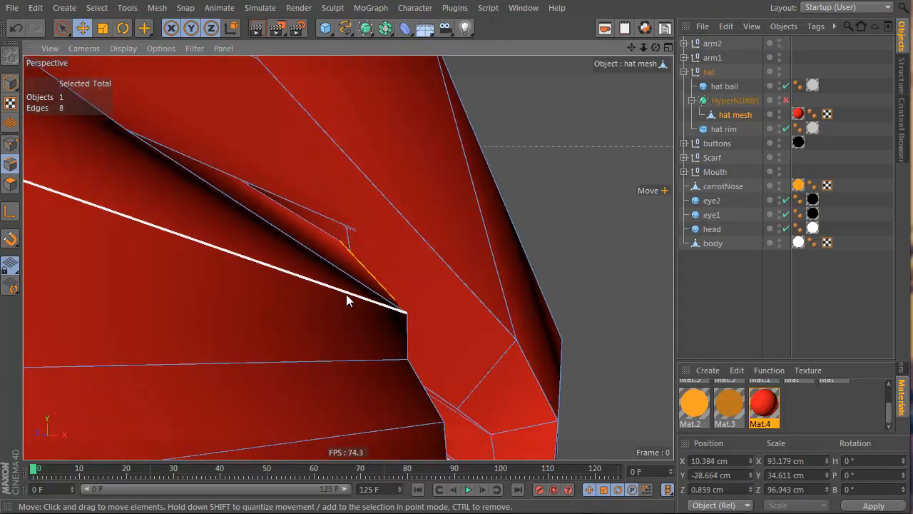
pyautogui.keyDown('alt'); pyautogui.moveTo(346, 294); pyautogui.dragTo(279, 245, button='right'); pyautogui.keyUp('alt')
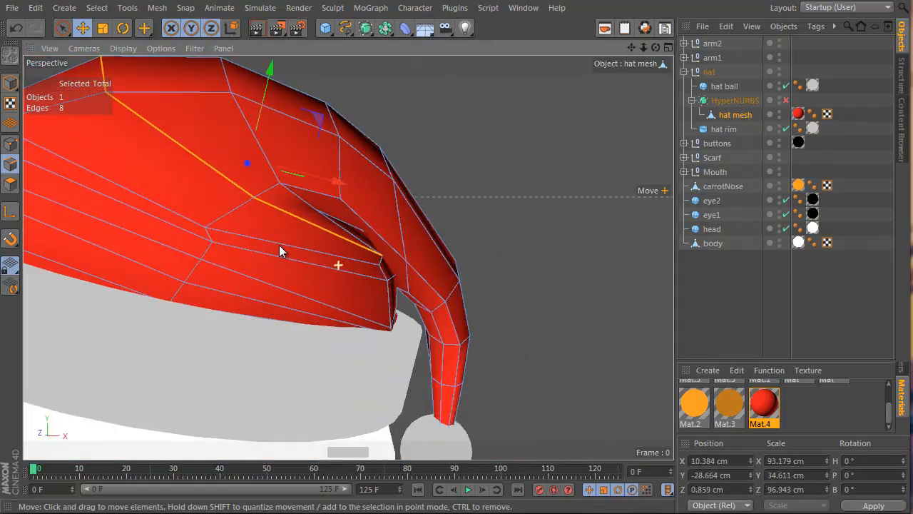
pyautogui.keyDown('alt'); pyautogui.moveTo(279, 245); pyautogui.dragTo(314, 294); pyautogui.keyUp('alt')
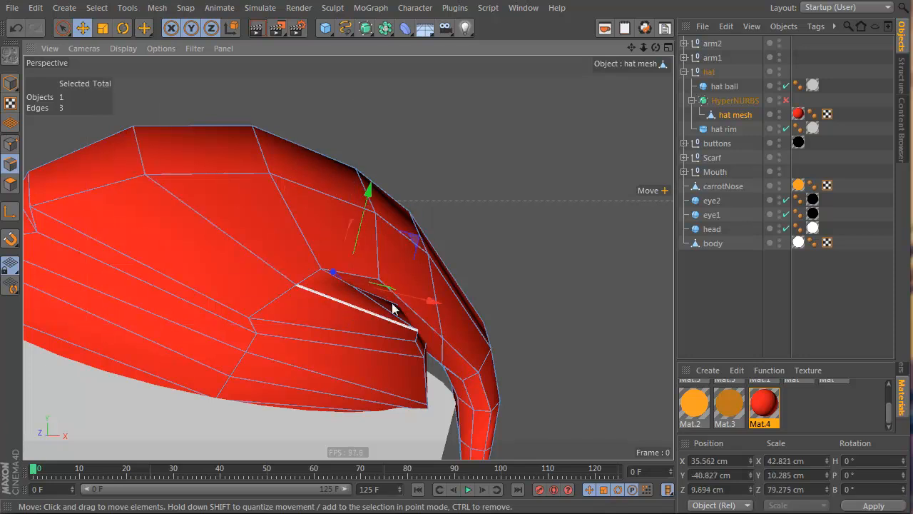
pyautogui.keyDown('alt'); pyautogui.moveTo(393, 308); pyautogui.dragTo(388, 193); pyautogui.keyUp('alt')
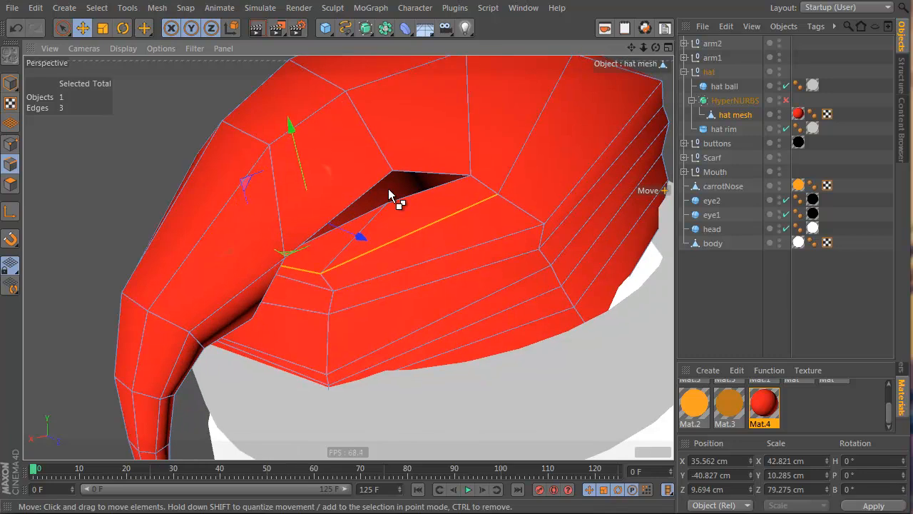
pyautogui.keyDown('ctrl'); pyautogui.click(401, 245); pyautogui.keyUp('ctrl')
pyautogui.keyDown('alt'); pyautogui.moveTo(409, 262); pyautogui.dragTo(243, 230); pyautogui.keyUp('alt')
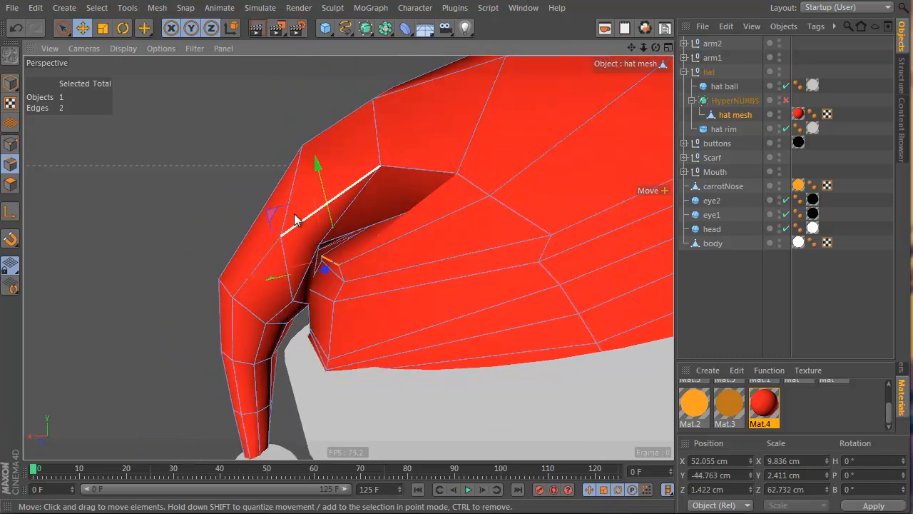
pyautogui.moveTo(296, 219)
pyautogui.mouseDown()
pyautogui.moveTo(285, 225)
pyautogui.moveTo(296, 201)
pyautogui.mouseUp()
pyautogui.moveTo(296, 201)
pyautogui.keyDown('alt'); pyautogui.mouseDown()
pyautogui.moveTo(310, 228)
pyautogui.moveTo(346, 183)
pyautogui.moveTo(300, 214)
pyautogui.moveTo(302, 201)
pyautogui.moveTo(292, 208)
pyautogui.mouseUp(); pyautogui.keyUp('alt')
pyautogui.keyDown('alt'); pyautogui.moveTo(325, 266); pyautogui.dragTo(351, 206); pyautogui.keyUp('alt')
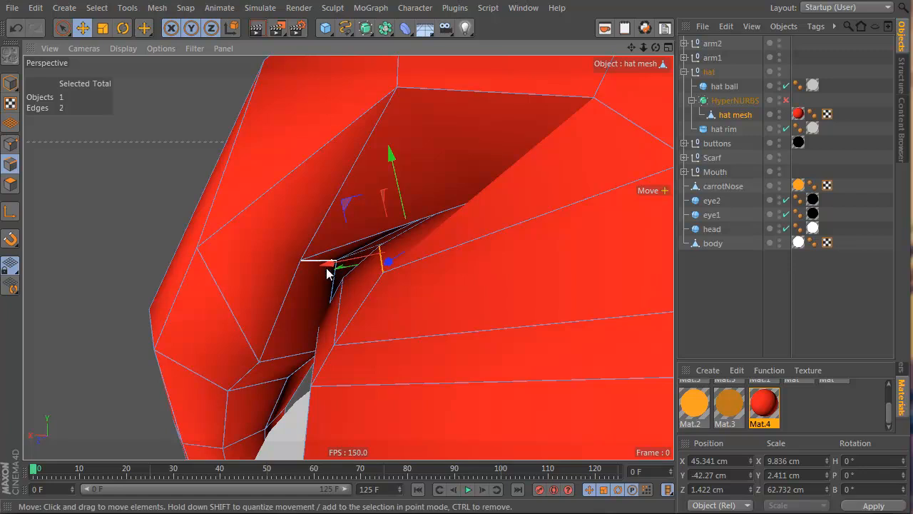
# Step: Select the matching edges deep inside the crease on both sides of the hat to refine the fold
pyautogui.keyDown('alt'); pyautogui.moveTo(328, 272); pyautogui.dragTo(356, 305); pyautogui.keyUp('alt')
pyautogui.click(357, 252)
pyautogui.keyDown('shift'); pyautogui.click(365, 252); pyautogui.keyUp('shift')
pyautogui.keyDown('alt'); pyautogui.moveTo(364, 283); pyautogui.dragTo(276, 285, button='right'); pyautogui.keyUp('alt')
pyautogui.keyDown('alt'); pyautogui.moveTo(300, 299); pyautogui.dragTo(379, 179); pyautogui.keyUp('alt')
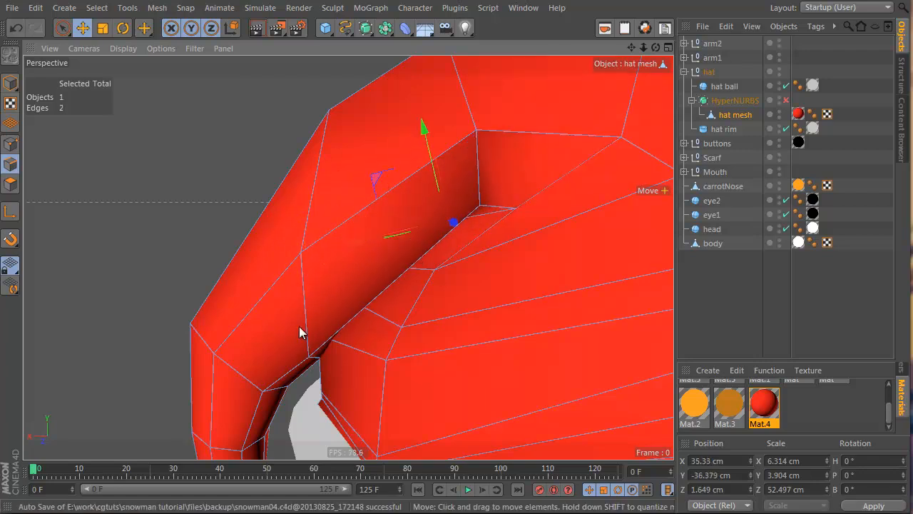
pyautogui.keyDown('alt'); pyautogui.moveTo(304, 349); pyautogui.dragTo(262, 298); pyautogui.keyUp('alt')
pyautogui.click(323, 371)
pyautogui.keyDown('alt'); pyautogui.moveTo(336, 420); pyautogui.dragTo(147, 338); pyautogui.keyUp('alt')
pyautogui.keyDown('shift'); pyautogui.click(361, 414); pyautogui.keyUp('shift')
# Step: Select the two outer edges at the tail's bend, rotate them in the XY plane and move them to about X 59 cm, Y -29 cm
pyautogui.click(302, 222)
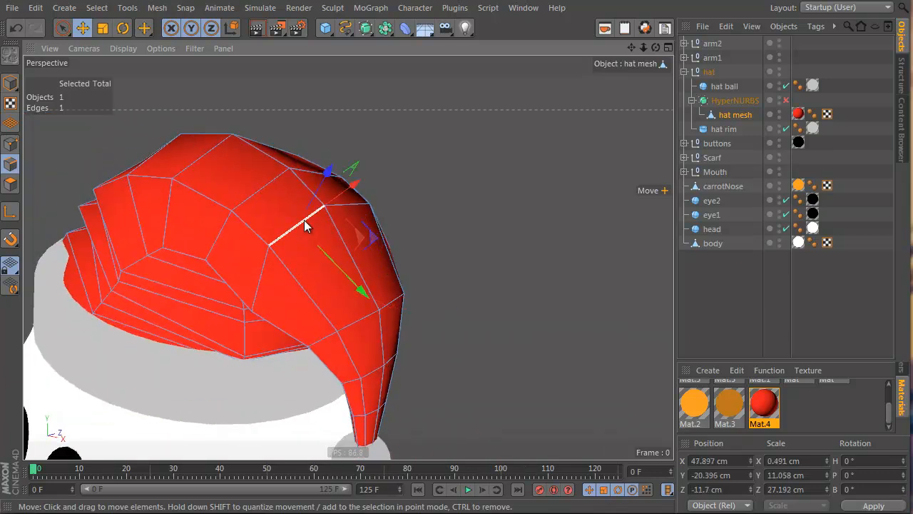
pyautogui.keyDown('shift'); pyautogui.click(350, 204); pyautogui.keyUp('shift')
pyautogui.keyDown('alt'); pyautogui.moveTo(350, 204); pyautogui.dragTo(391, 197); pyautogui.keyUp('alt')
pyautogui.press('r')
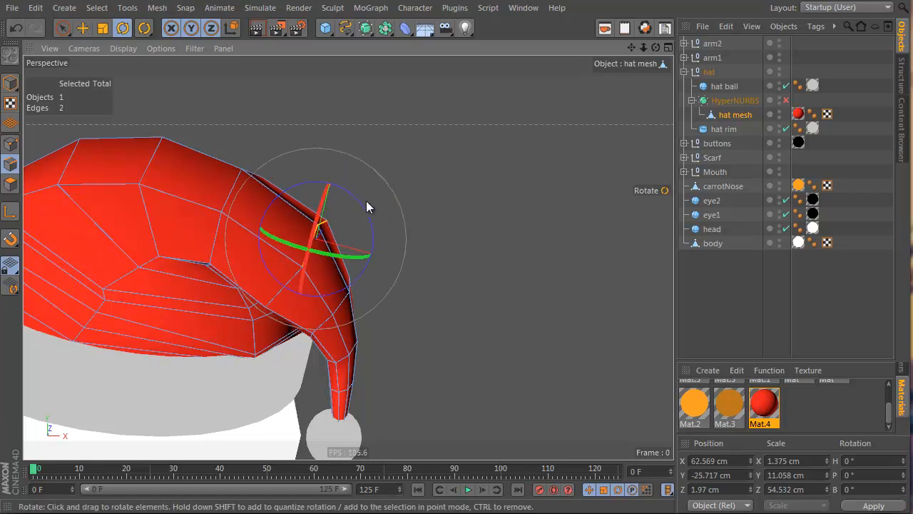
pyautogui.moveTo(356, 197); pyautogui.dragTo(195, 250)
pyautogui.hotkey('ctrl', 'z')
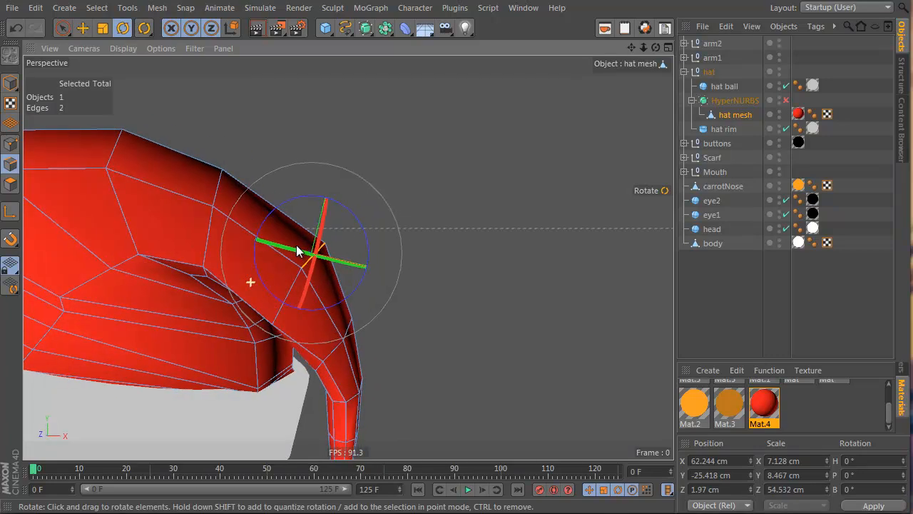
pyautogui.press('e')
pyautogui.moveTo(376, 211); pyautogui.dragTo(374, 226)
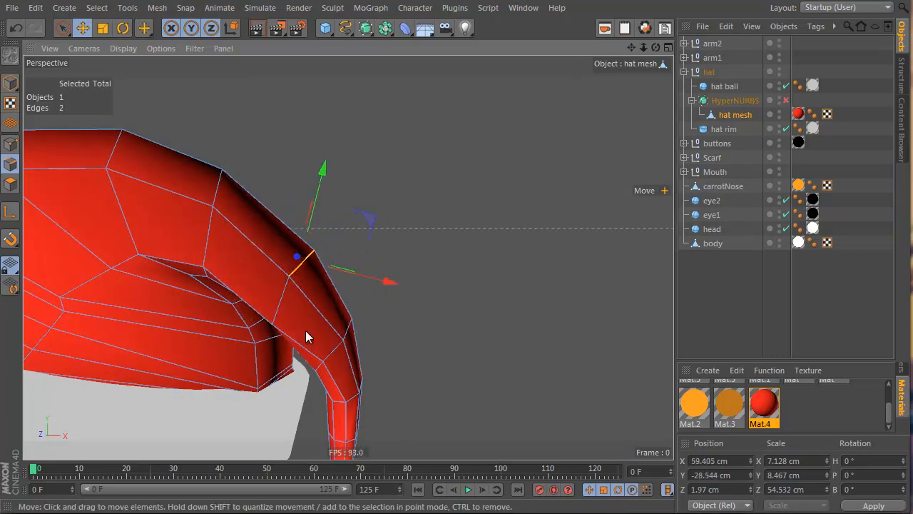
# Step: Select the two side points at the tail's bend in point mode and move them to about X 60 cm, Y -27 cm
pyautogui.click(10, 144)
pyautogui.click(289, 269)
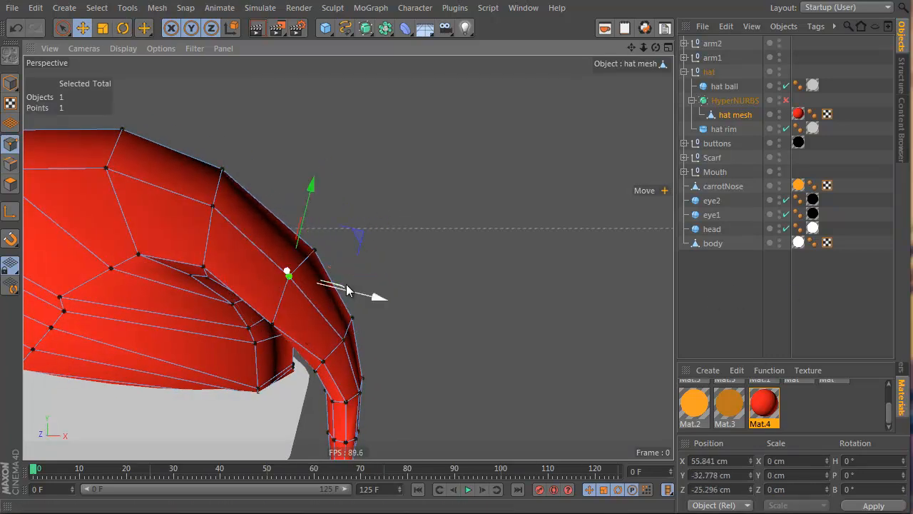
pyautogui.keyDown('alt'); pyautogui.moveTo(346, 284); pyautogui.dragTo(382, 289); pyautogui.keyUp('alt')
pyautogui.keyDown('shift'); pyautogui.click(599, 271); pyautogui.keyUp('shift')
pyautogui.keyDown('alt'); pyautogui.moveTo(524, 300); pyautogui.dragTo(652, 297); pyautogui.keyUp('alt')
pyautogui.moveTo(460, 217); pyautogui.dragTo(307, 254)
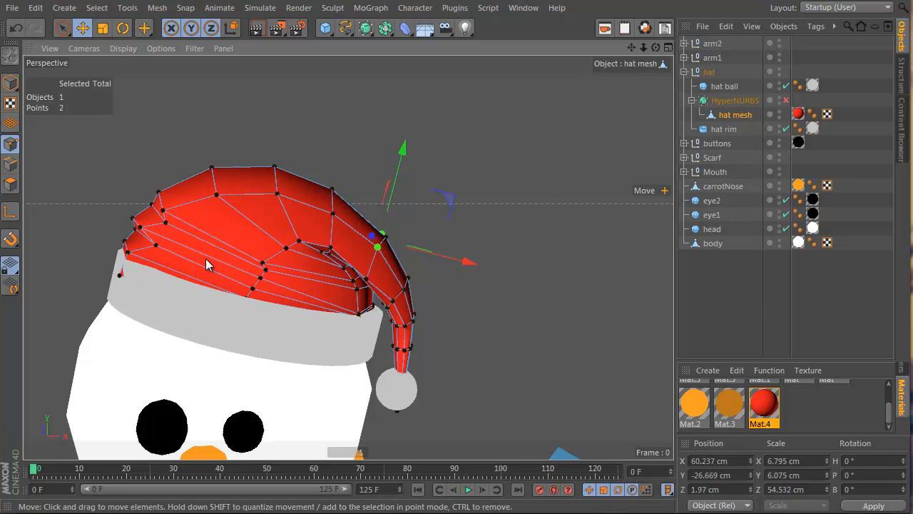
# Step: Turn the hat's HyperNURBS smoothing back on and inspect the snowman from the front and from above
pyautogui.click(720, 297)
pyautogui.keyDown('alt'); pyautogui.moveTo(300, 251); pyautogui.dragTo(177, 321, button='right'); pyautogui.keyUp('alt')
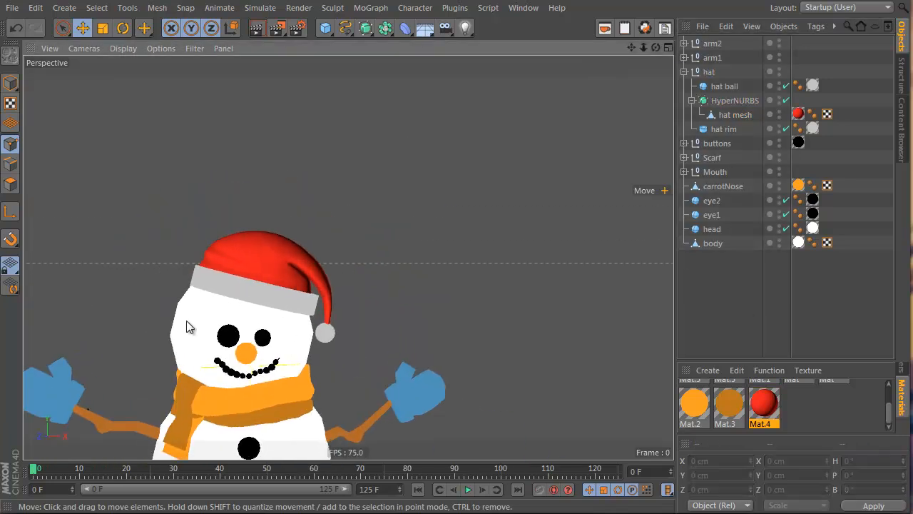
pyautogui.keyDown('alt'); pyautogui.moveTo(357, 271); pyautogui.dragTo(618, 318); pyautogui.keyUp('alt')
pyautogui.keyDown('alt'); pyautogui.moveTo(251, 180); pyautogui.dragTo(201, 262, button='right'); pyautogui.keyUp('alt')
pyautogui.moveTo(201, 262)
pyautogui.keyDown('alt'); pyautogui.mouseDown()
pyautogui.moveTo(265, 167)
pyautogui.moveTo(200, 264)
pyautogui.mouseUp(); pyautogui.keyUp('alt')
# Step: Sculpt the rear side of the hat mesh with an enlarged Brush after clearing the point selection
pyautogui.click(261, 264)
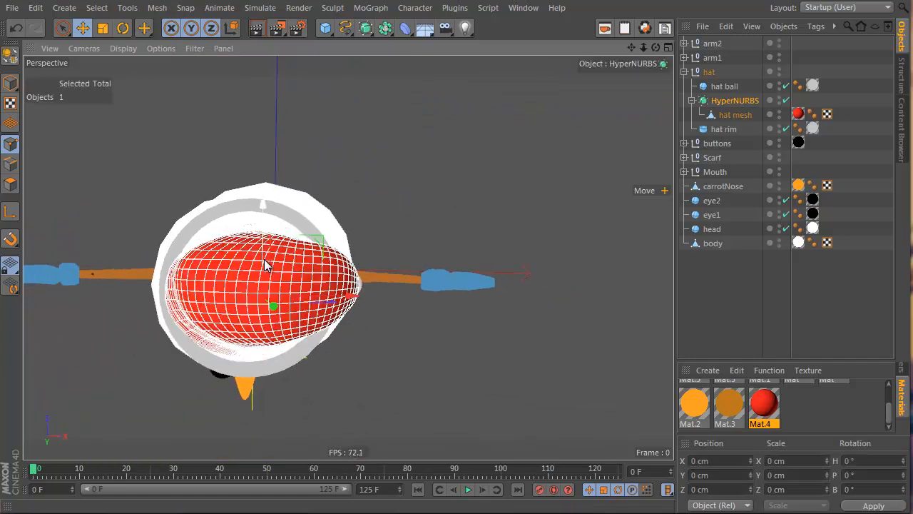
pyautogui.click(731, 114)
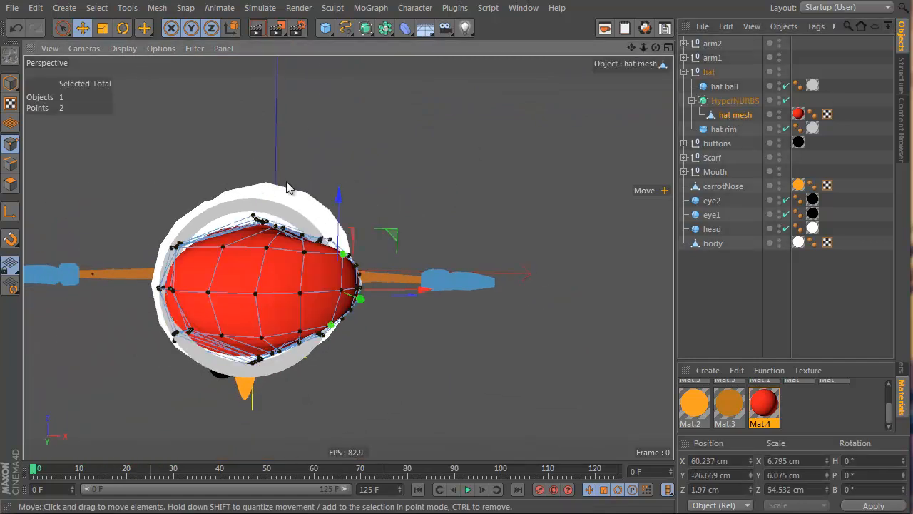
pyautogui.rightClick(255, 219)
pyautogui.click(314, 294)
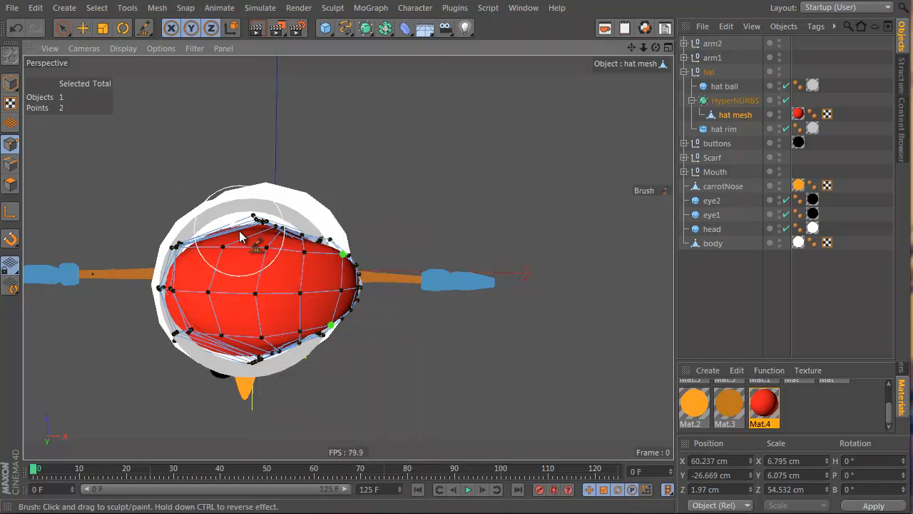
pyautogui.moveTo(283, 220); pyautogui.dragTo(269, 218, button='middle')
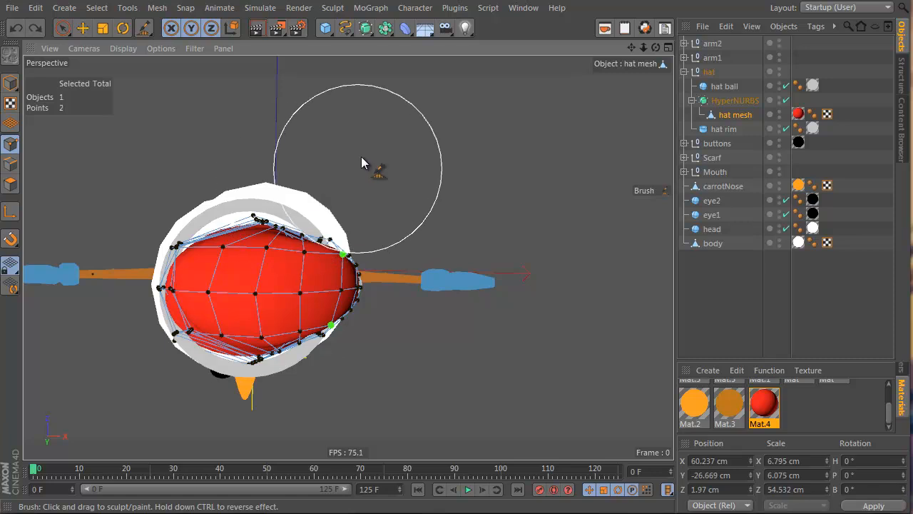
pyautogui.hotkey('ctrl', 'shift', 'a')
pyautogui.moveTo(222, 203)
pyautogui.mouseDown()
pyautogui.moveTo(236, 226)
pyautogui.moveTo(230, 218)
pyautogui.moveTo(207, 227)
pyautogui.moveTo(275, 168)
pyautogui.moveTo(202, 244)
pyautogui.moveTo(192, 236)
pyautogui.mouseUp()
# Step: Brush the hat mesh's lower side and crown to even out its shape above the rim
pyautogui.moveTo(217, 301)
pyautogui.keyDown('alt'); pyautogui.mouseDown()
pyautogui.moveTo(268, 106)
pyautogui.moveTo(619, 319)
pyautogui.moveTo(38, 79)
pyautogui.mouseUp(); pyautogui.keyUp('alt')
pyautogui.moveTo(94, 244)
pyautogui.keyDown('alt'); pyautogui.mouseDown()
pyautogui.moveTo(154, 215)
pyautogui.moveTo(187, 219)
pyautogui.mouseUp(); pyautogui.keyUp('alt')
pyautogui.moveTo(287, 331); pyautogui.dragTo(302, 389)
pyautogui.moveTo(293, 338); pyautogui.dragTo(298, 340)
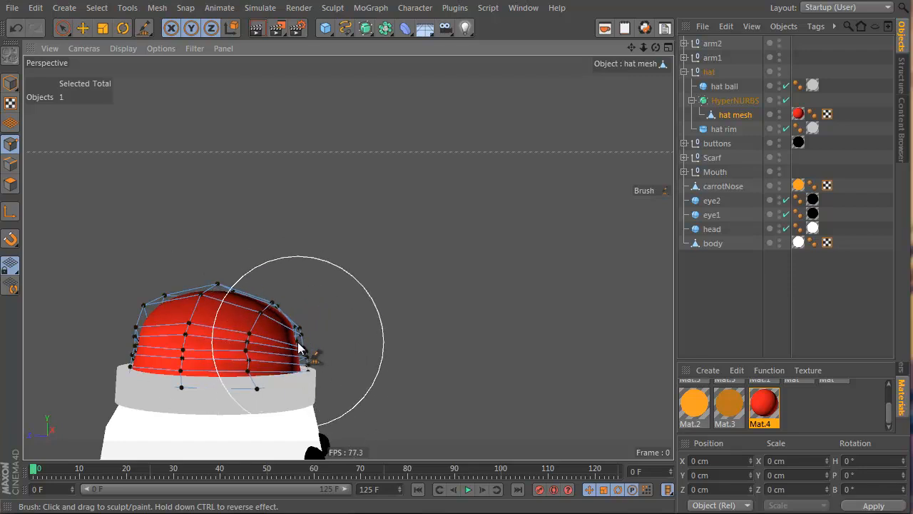
pyautogui.keyDown('alt'); pyautogui.moveTo(147, 343); pyautogui.dragTo(200, 335); pyautogui.keyUp('alt')
pyautogui.moveTo(197, 293); pyautogui.dragTo(197, 282)
pyautogui.keyDown('alt'); pyautogui.moveTo(264, 324); pyautogui.dragTo(283, 323); pyautogui.keyUp('alt')
pyautogui.keyDown('alt'); pyautogui.moveTo(333, 351); pyautogui.dragTo(343, 316); pyautogui.keyUp('alt')
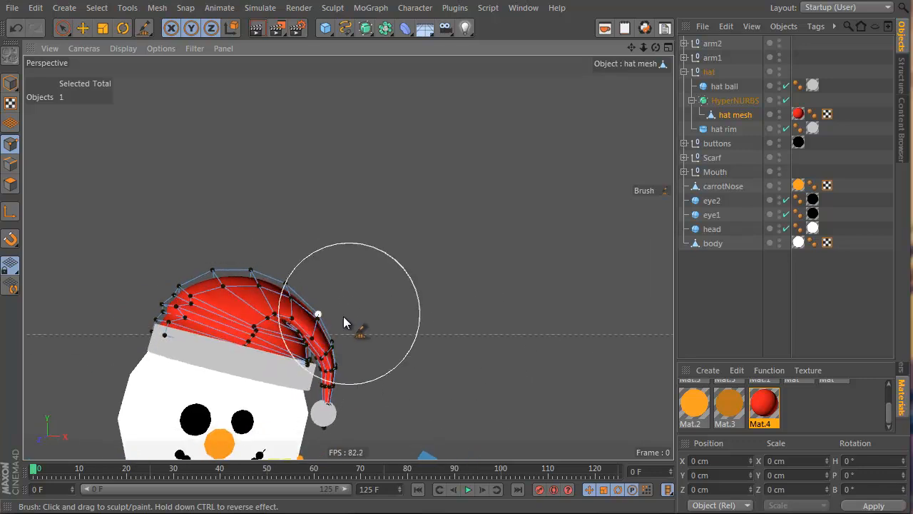
# Step: Deselect the hat mesh and check the whole snowman from the front
pyautogui.click(692, 297)
pyautogui.scroll(-3, 313, 360)
pyautogui.keyDown('alt'); pyautogui.moveTo(314, 360); pyautogui.dragTo(319, 257, button='middle'); pyautogui.keyUp('alt')
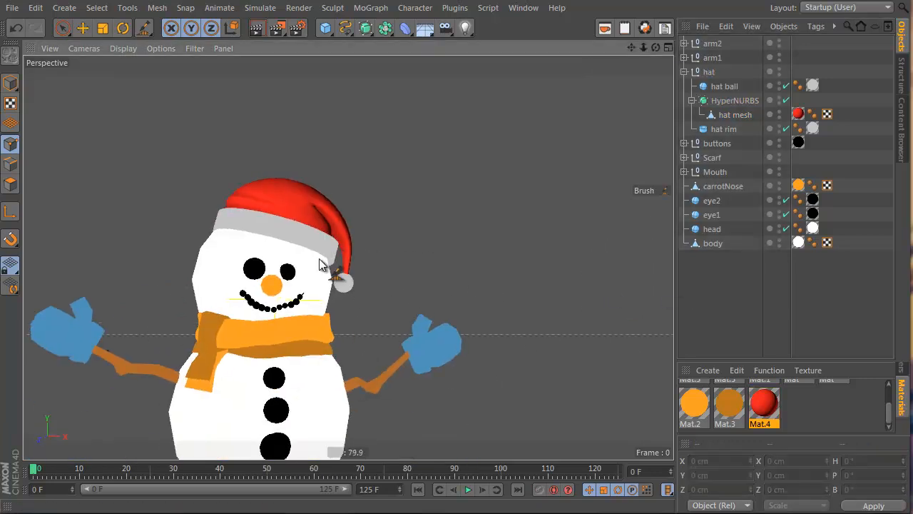
pyautogui.keyDown('alt'); pyautogui.moveTo(319, 258); pyautogui.dragTo(286, 308); pyautogui.keyUp('alt')
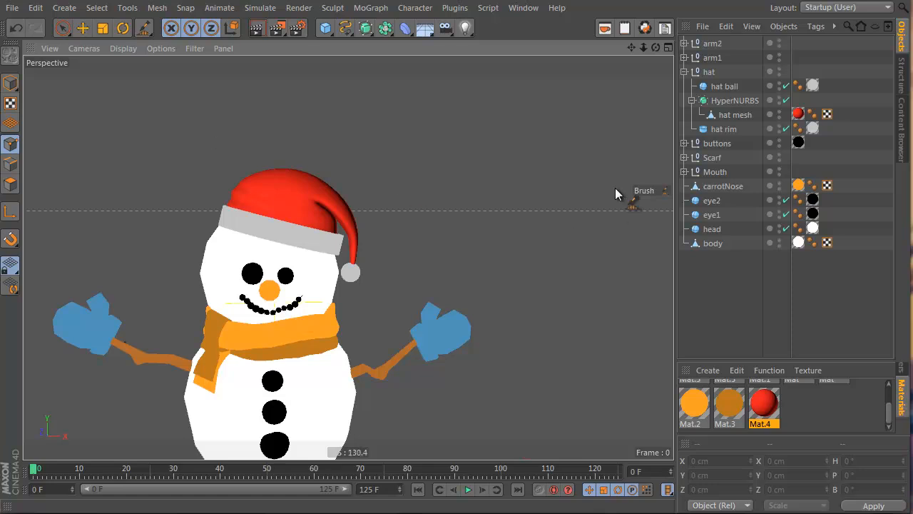
pyautogui.keyDown('alt'); pyautogui.moveTo(299, 385); pyautogui.dragTo(337, 335, button='middle'); pyautogui.keyUp('alt')
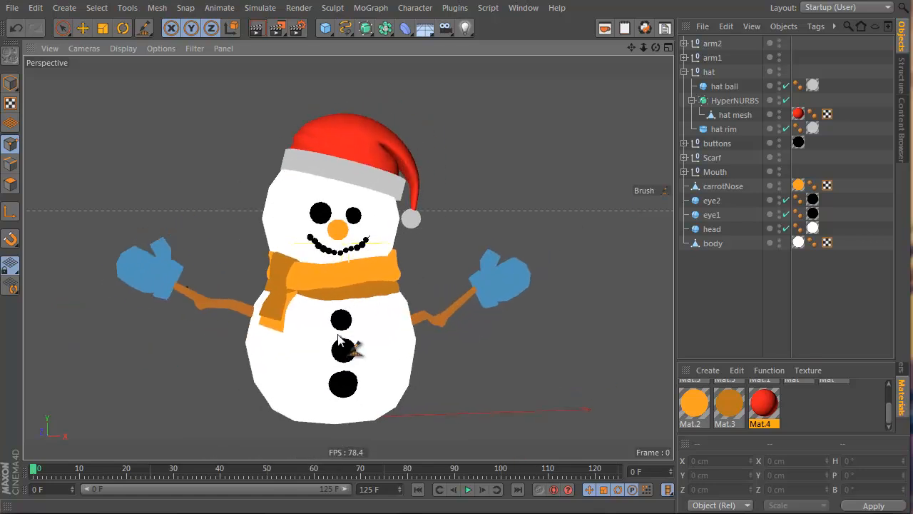
pyautogui.keyDown('alt'); pyautogui.moveTo(348, 330); pyautogui.dragTo(326, 343); pyautogui.keyUp('alt')
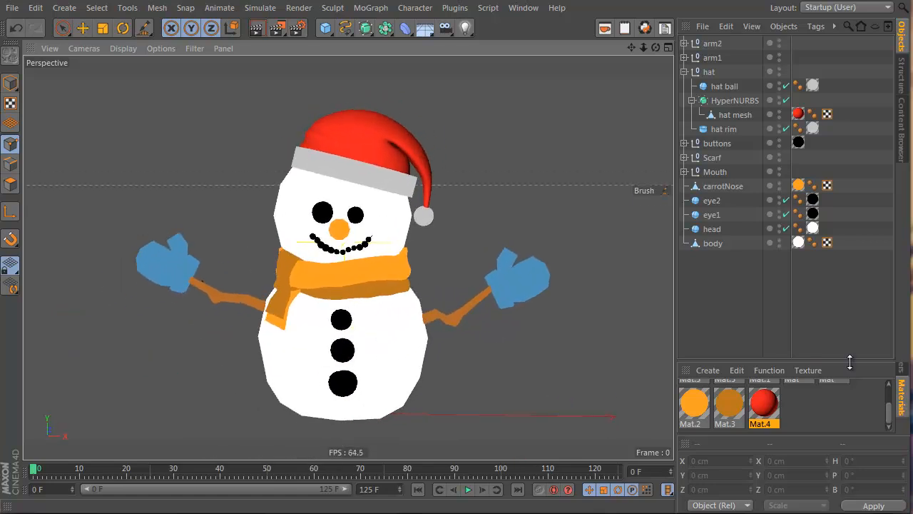
# Step: Edit the orange Mat.2 material: disable Luminance, enable Color and load a Gradient as the Color texture
pyautogui.moveTo(850, 362); pyautogui.dragTo(872, 168)
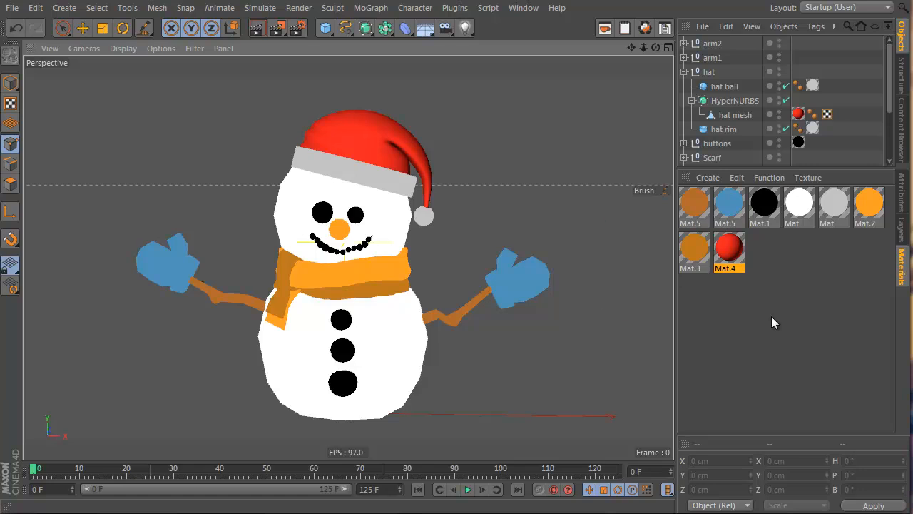
pyautogui.doubleClick(878, 205)
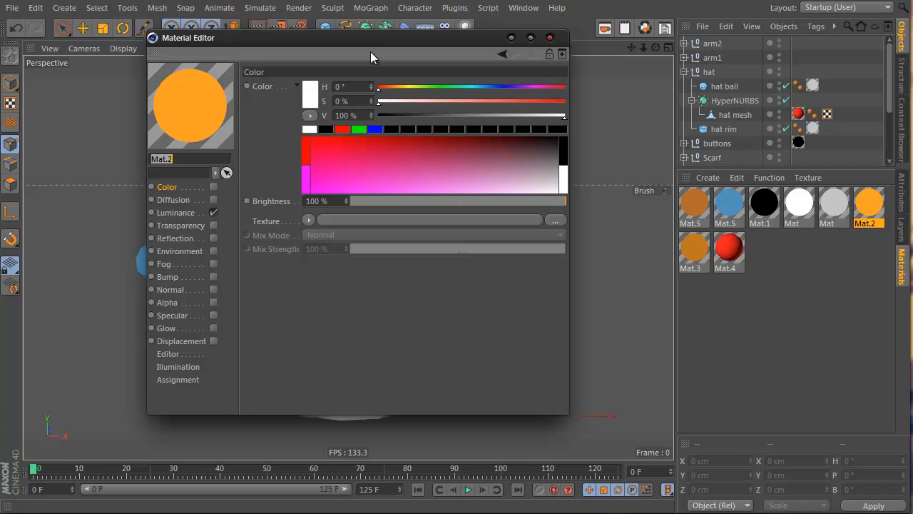
pyautogui.moveTo(376, 33); pyautogui.dragTo(753, 83)
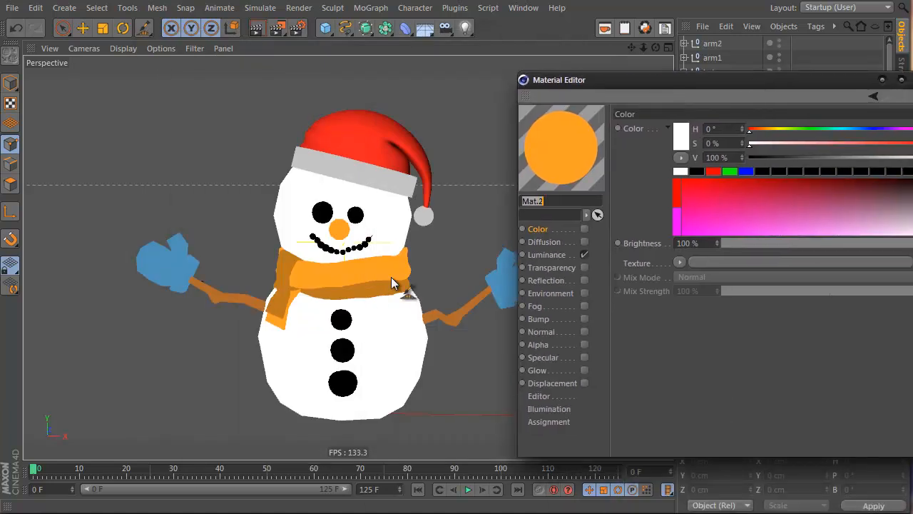
pyautogui.click(585, 229)
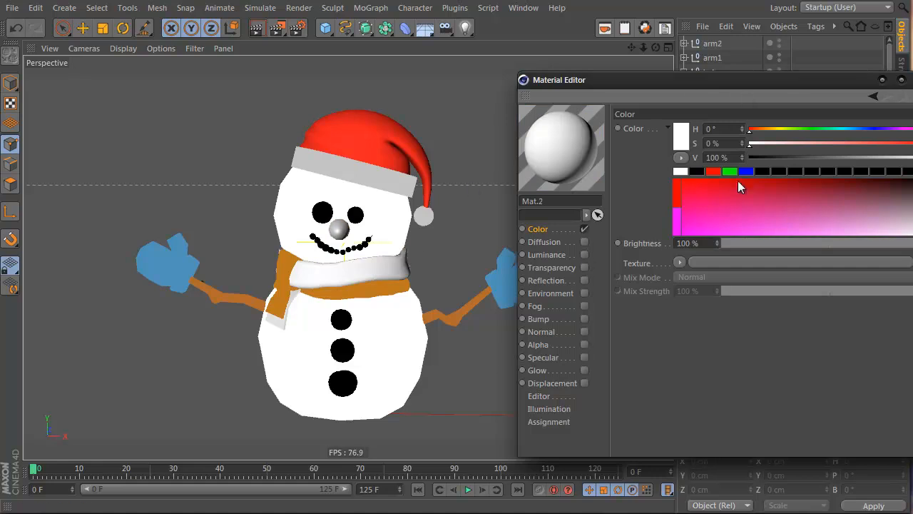
pyautogui.click(682, 264)
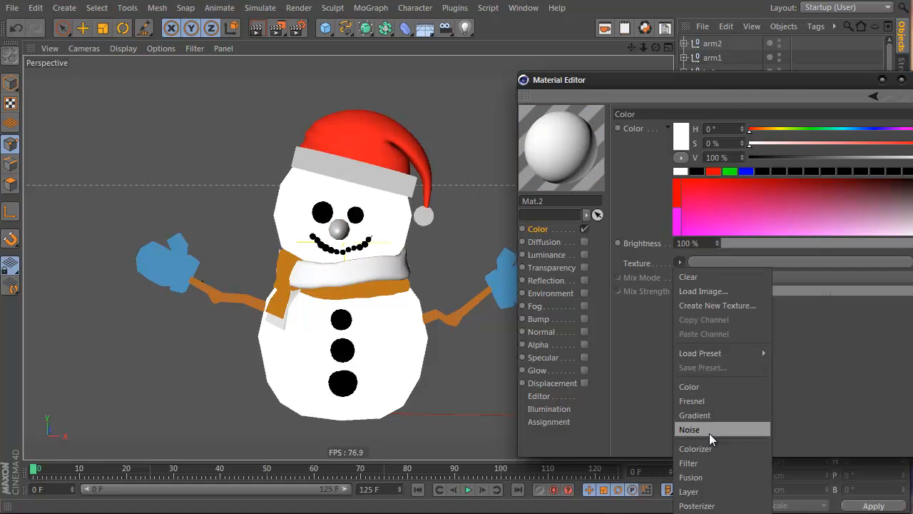
pyautogui.click(712, 414)
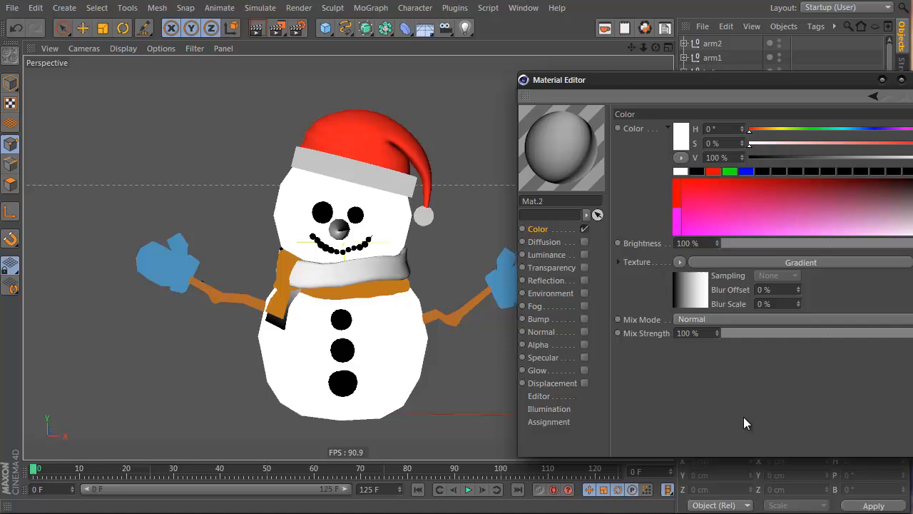
# Step: Open the Mat.2 gradient, set its knot interpolation to None, and move the white knot to about 49% for a hard two-color split
pyautogui.click(701, 291)
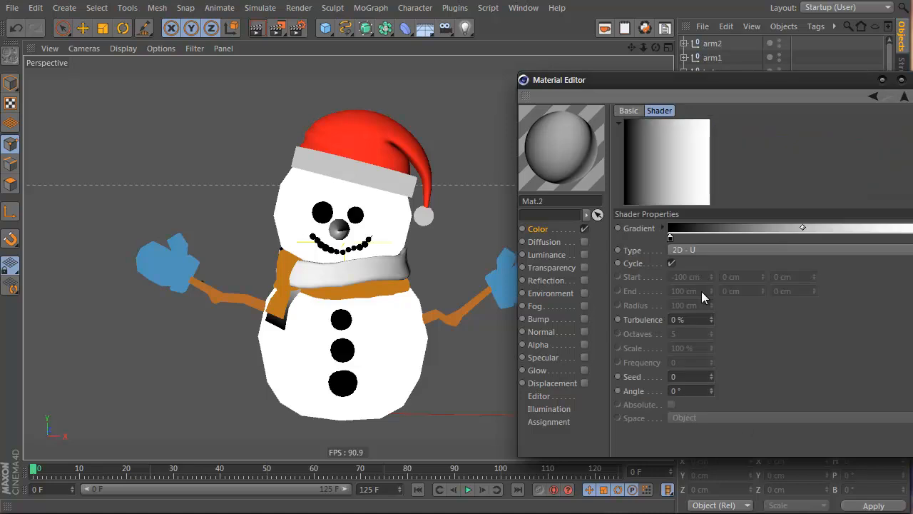
pyautogui.click(662, 227)
pyautogui.click(780, 250)
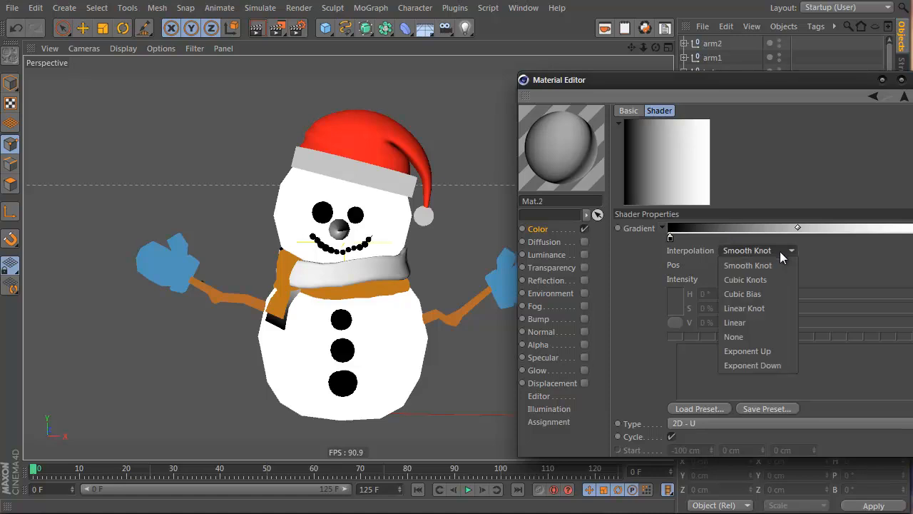
pyautogui.click(750, 322)
pyautogui.click(769, 246)
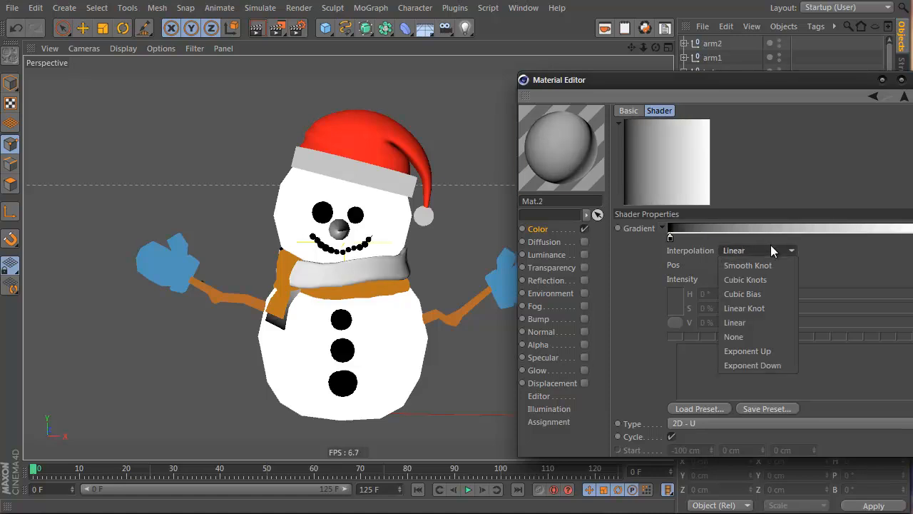
pyautogui.click(773, 337)
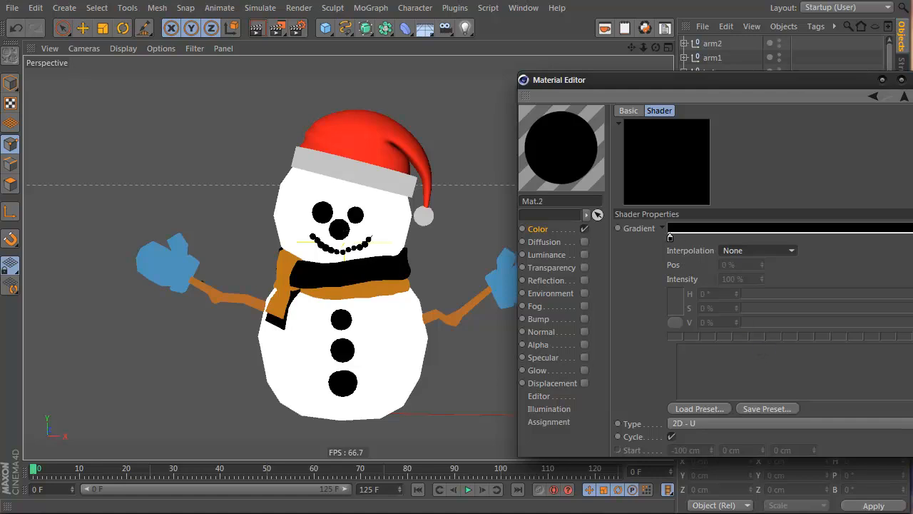
pyautogui.click(790, 238)
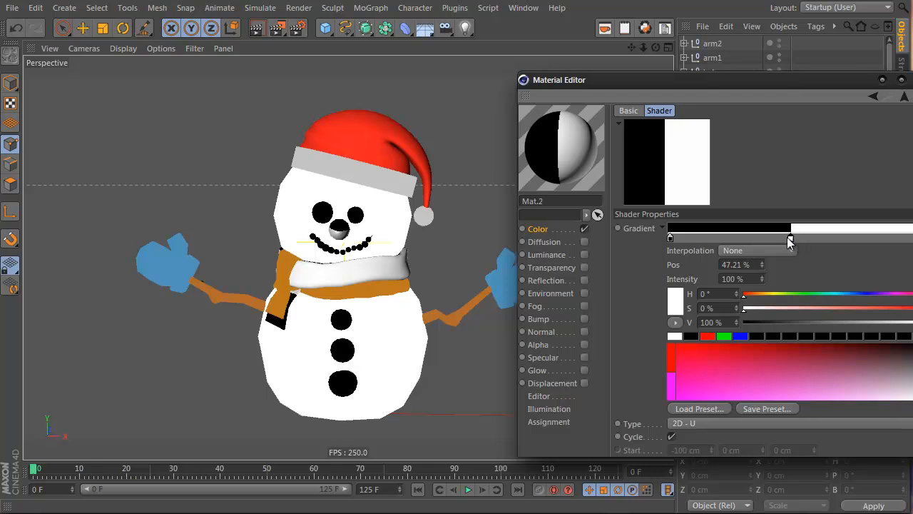
# Step: Color the middle gradient knot yellow-orange with hue 43°, saturation 100% and brightness 100%
pyautogui.moveTo(753, 296); pyautogui.dragTo(771, 296)
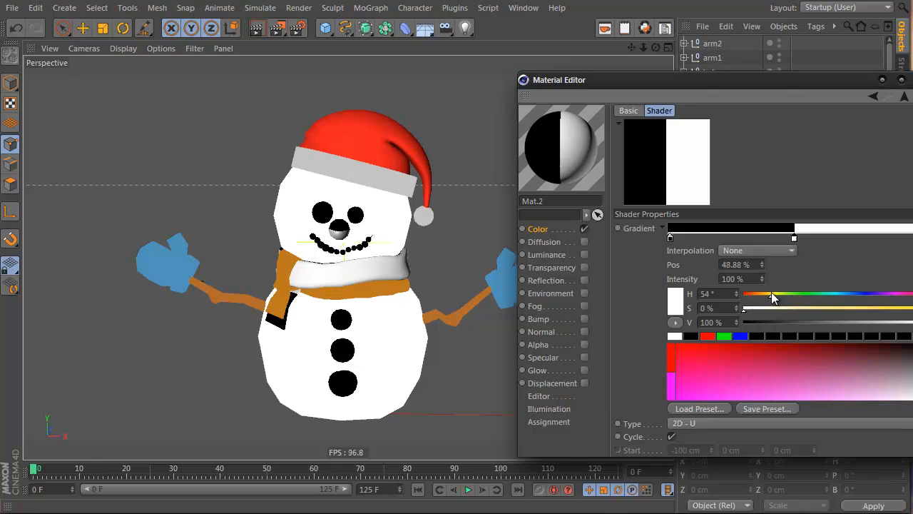
pyautogui.moveTo(893, 311); pyautogui.dragTo(912, 313)
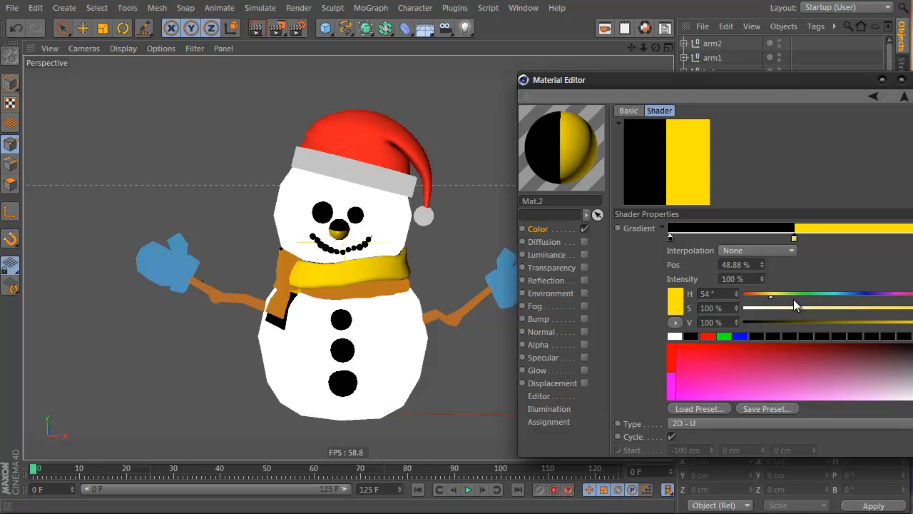
pyautogui.moveTo(771, 295); pyautogui.dragTo(764, 294)
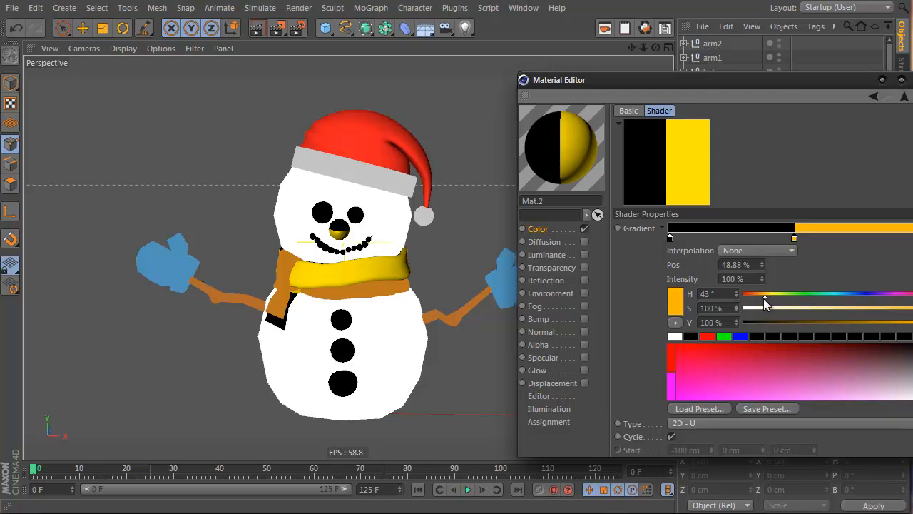
# Step: Color the gradient's starting knot deep orange with hue 25°, saturation 100% and brightness 100%, and close the material editor
pyautogui.click(671, 238)
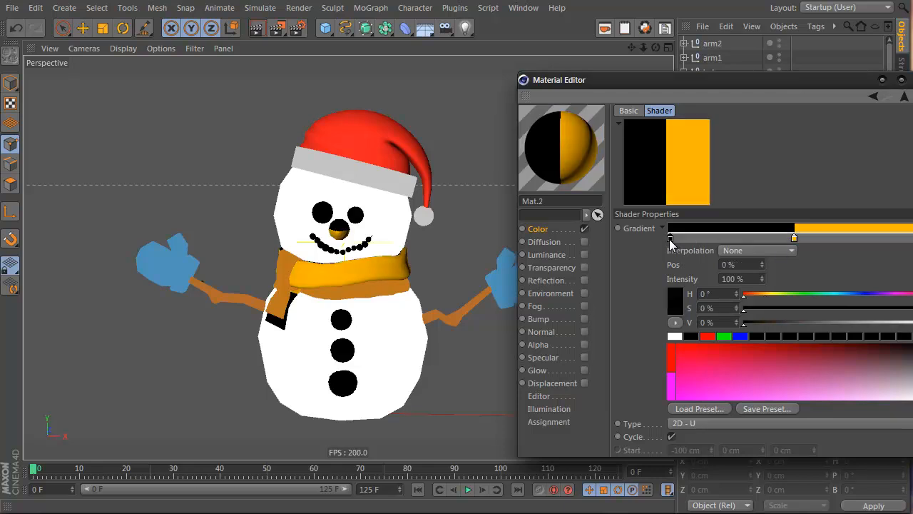
pyautogui.click(869, 311)
pyautogui.moveTo(878, 325); pyautogui.dragTo(900, 321)
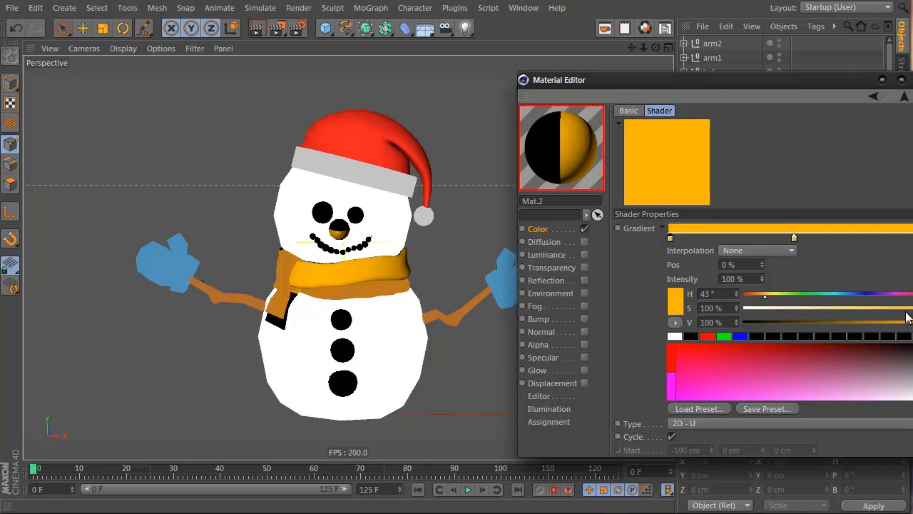
pyautogui.moveTo(761, 295); pyautogui.dragTo(755, 297)
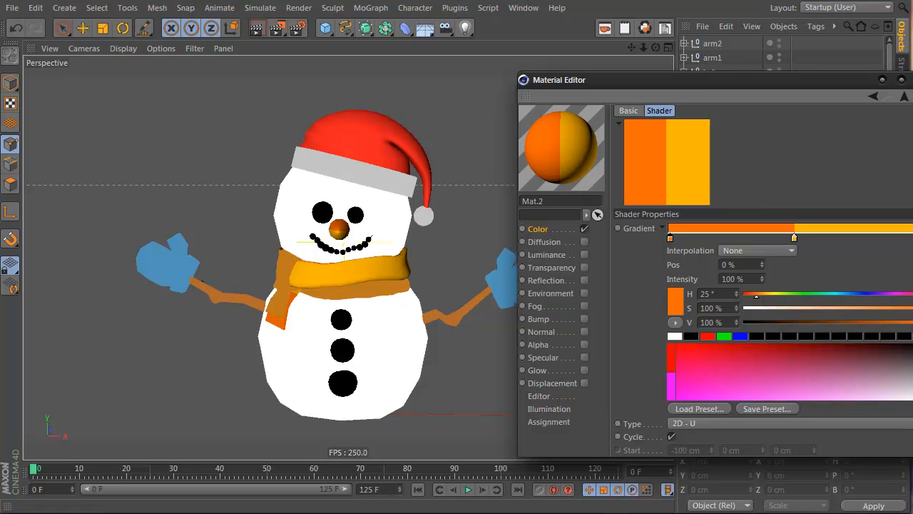
pyautogui.click(912, 80)
# Step: Select the top scarf object with the Move tool and expand the Scarf group in the object hierarchy
pyautogui.keyDown('alt'); pyautogui.moveTo(304, 262); pyautogui.dragTo(375, 258); pyautogui.keyUp('alt')
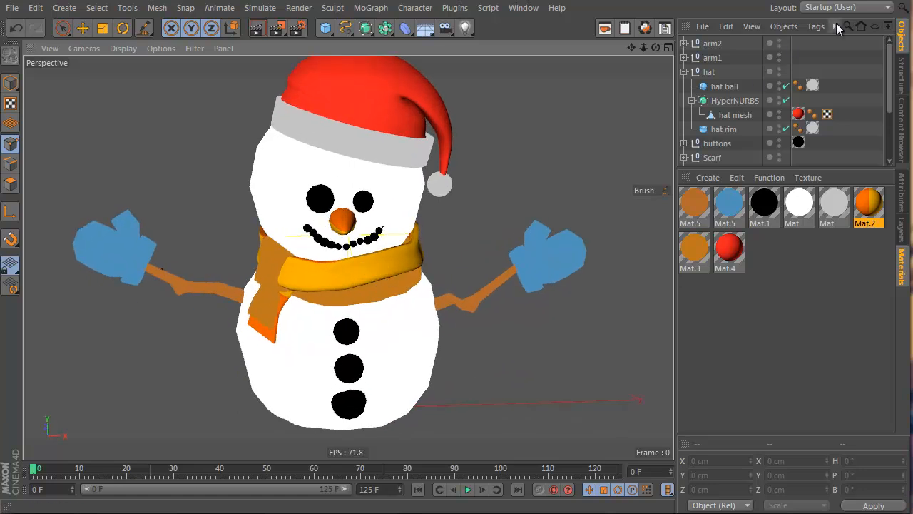
pyautogui.scroll(-3, 799, 129)
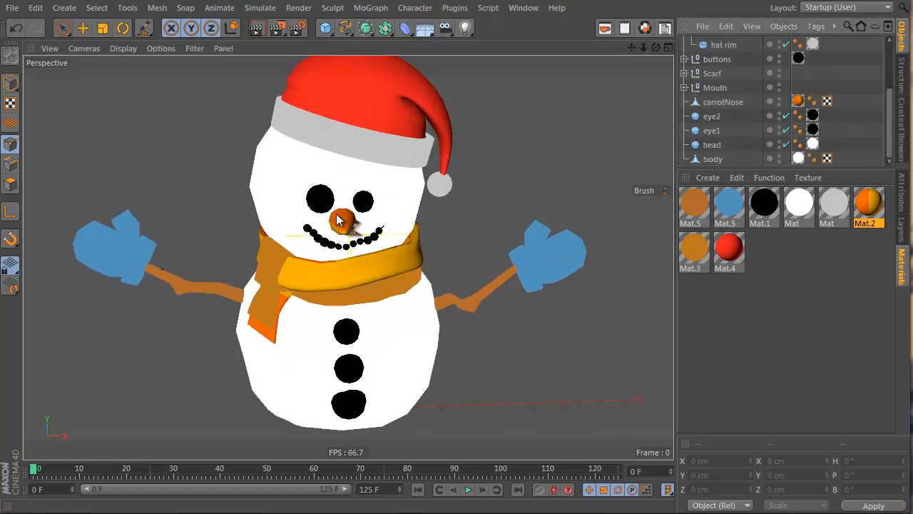
pyautogui.moveTo(338, 220); pyautogui.dragTo(392, 263)
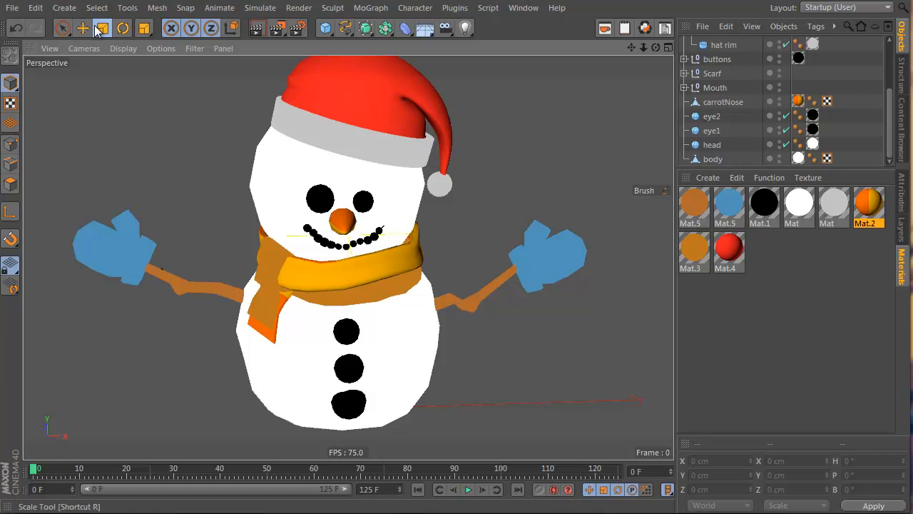
pyautogui.click(82, 27)
pyautogui.click(405, 261)
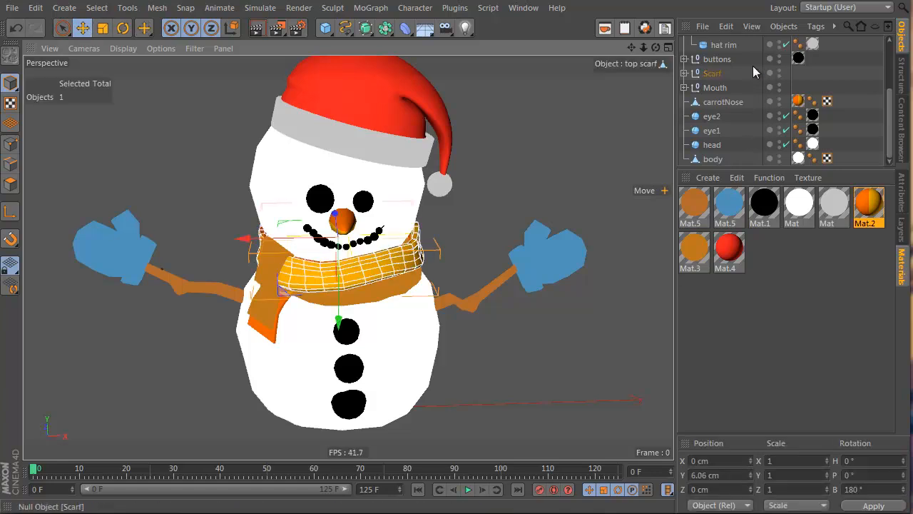
pyautogui.click(684, 74)
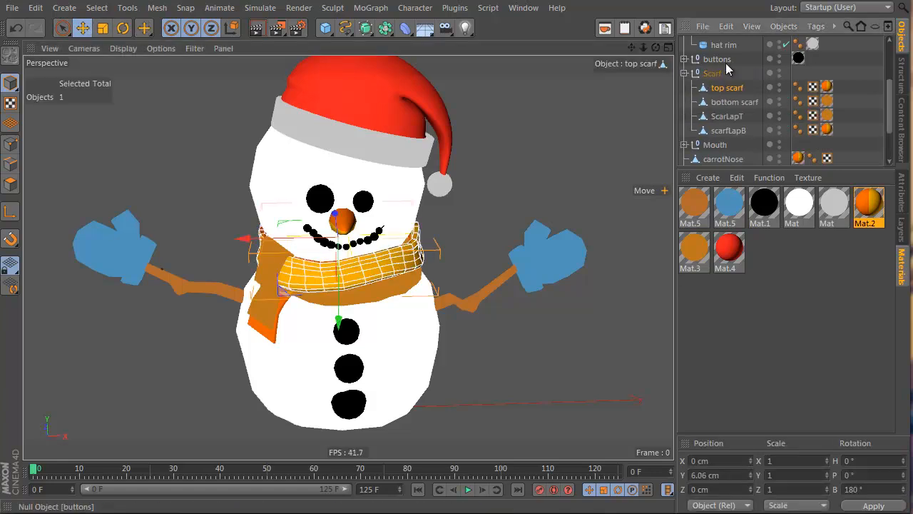
# Step: Try Cylindrical projection on the top scarf's Mat.2 texture tag and undo it
pyautogui.doubleClick(828, 89)
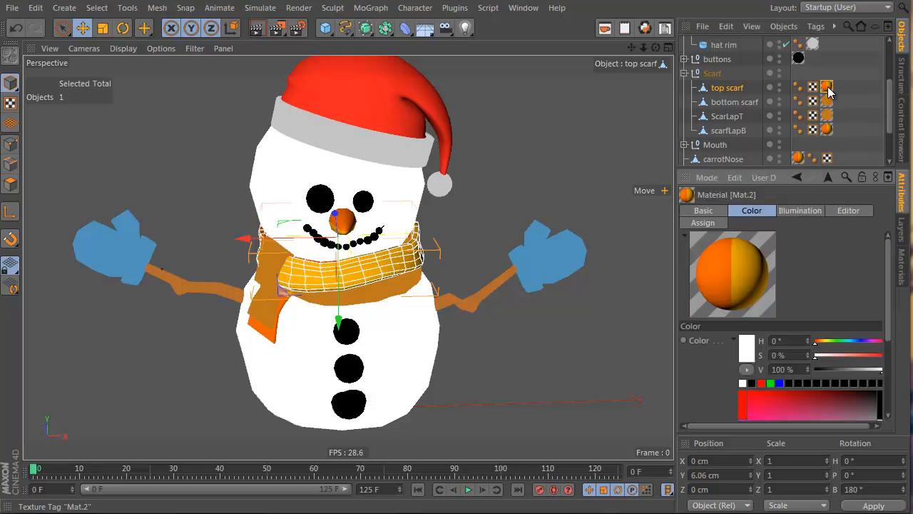
pyautogui.click(827, 87)
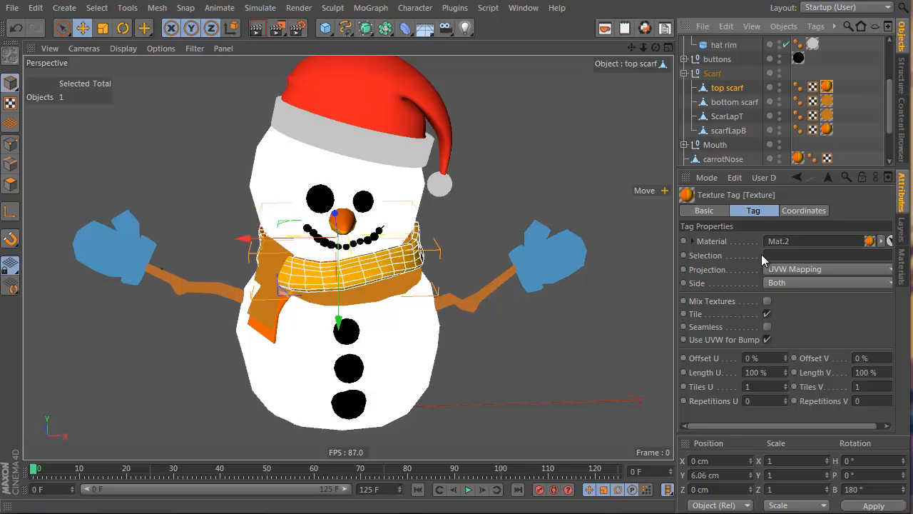
pyautogui.click(791, 269)
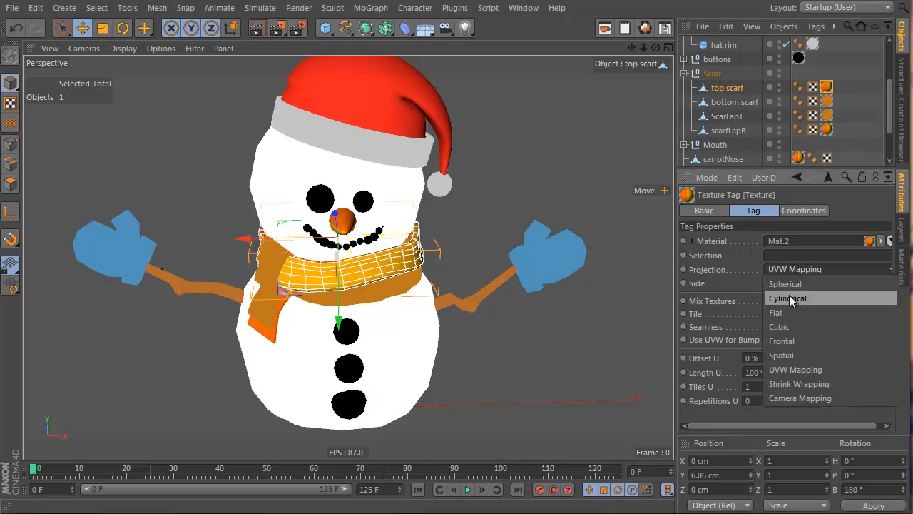
pyautogui.click(789, 298)
pyautogui.keyDown('alt'); pyautogui.moveTo(514, 314); pyautogui.dragTo(379, 244); pyautogui.keyUp('alt')
pyautogui.scroll(3, 379, 245)
pyautogui.hotkey('ctrl', 'z')
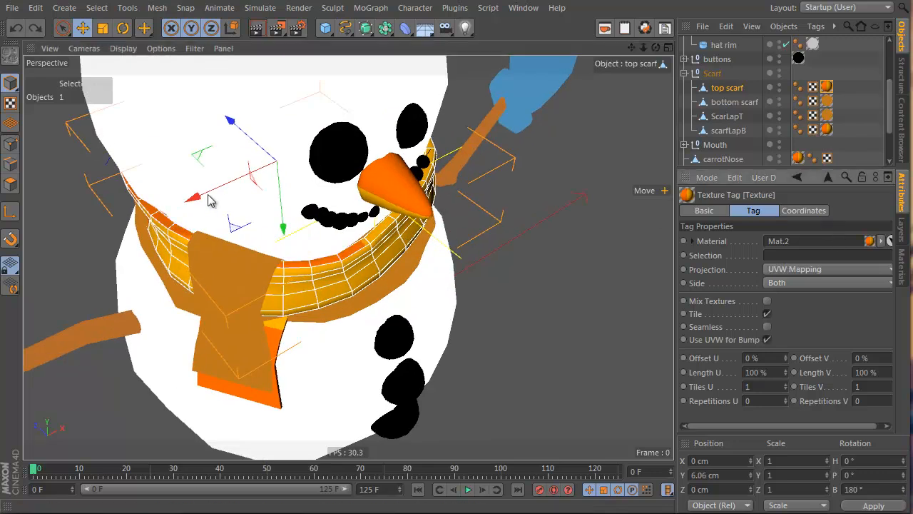
# Step: Add a HyperNURBS as parent of the top scarf to smooth it
pyautogui.keyDown('alt'); pyautogui.moveTo(212, 202); pyautogui.dragTo(247, 167); pyautogui.keyUp('alt')
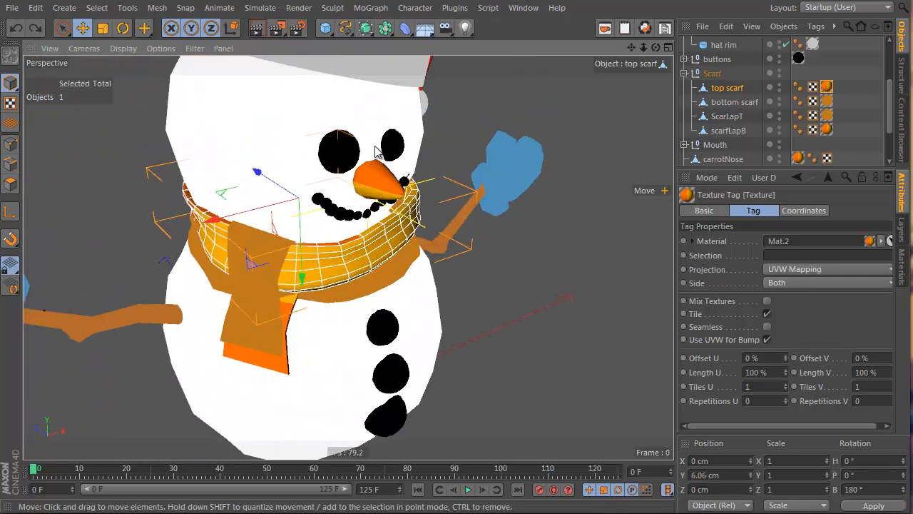
pyautogui.keyDown('alt'); pyautogui.click(363, 33); pyautogui.keyUp('alt')
pyautogui.keyDown('alt'); pyautogui.moveTo(379, 204); pyautogui.dragTo(464, 203); pyautogui.keyUp('alt')
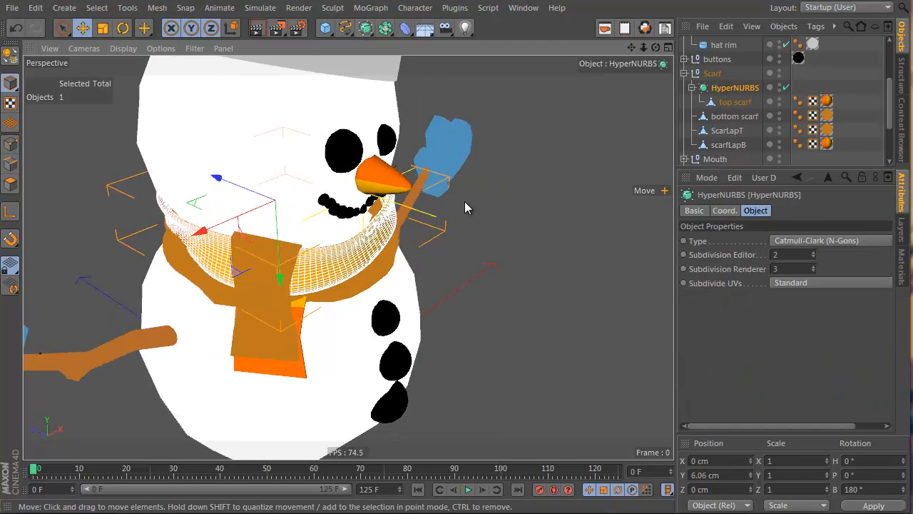
pyautogui.click(739, 106)
pyautogui.click(754, 87)
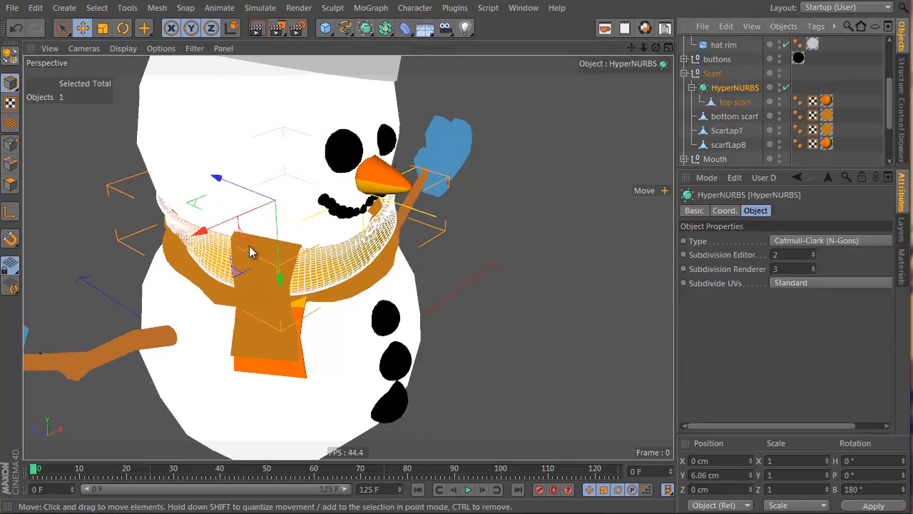
pyautogui.click(762, 99)
# Step: Inspect the smoothed scarf up close and set the top scarf's Mat.2 texture projection to Cylindrical
pyautogui.moveTo(259, 209)
pyautogui.keyDown('alt'); pyautogui.mouseDown()
pyautogui.moveTo(268, 236)
pyautogui.moveTo(484, 329)
pyautogui.mouseUp(); pyautogui.keyUp('alt')
pyautogui.keyDown('alt'); pyautogui.moveTo(213, 262); pyautogui.dragTo(380, 241, button='right'); pyautogui.keyUp('alt')
pyautogui.keyDown('alt'); pyautogui.moveTo(265, 235); pyautogui.dragTo(363, 198, button='right'); pyautogui.keyUp('alt')
pyautogui.keyDown('alt'); pyautogui.moveTo(363, 198); pyautogui.dragTo(220, 163); pyautogui.keyUp('alt')
pyautogui.keyDown('alt'); pyautogui.moveTo(220, 162); pyautogui.dragTo(318, 142, button='right'); pyautogui.keyUp('alt')
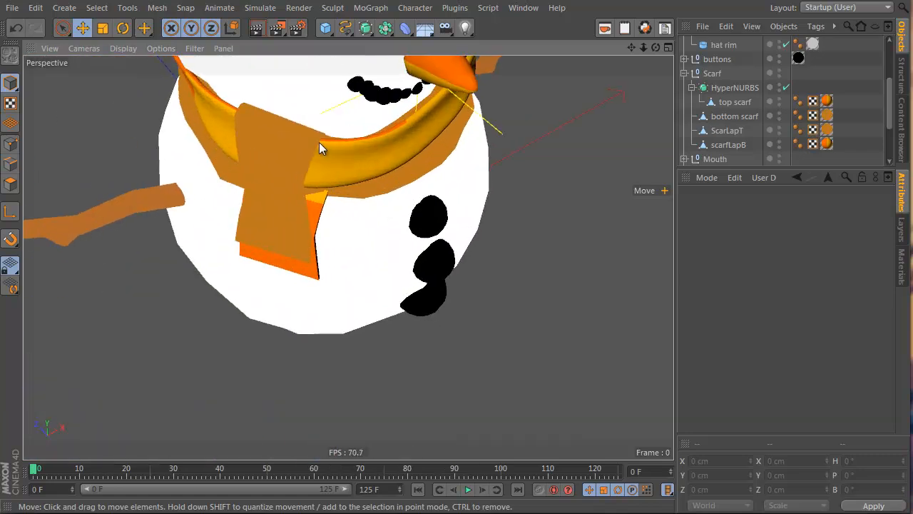
pyautogui.keyDown('alt'); pyautogui.moveTo(319, 142); pyautogui.dragTo(254, 240, button='middle'); pyautogui.keyUp('alt')
pyautogui.click(745, 102)
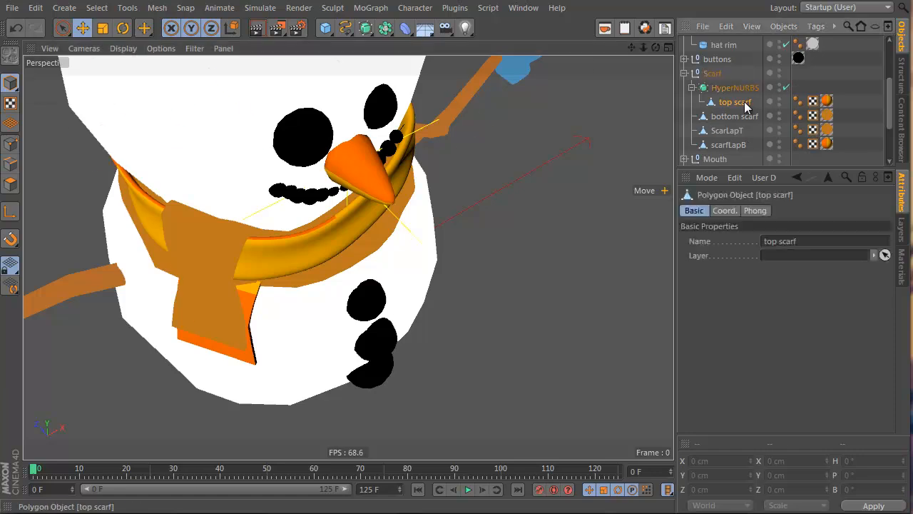
pyautogui.click(826, 101)
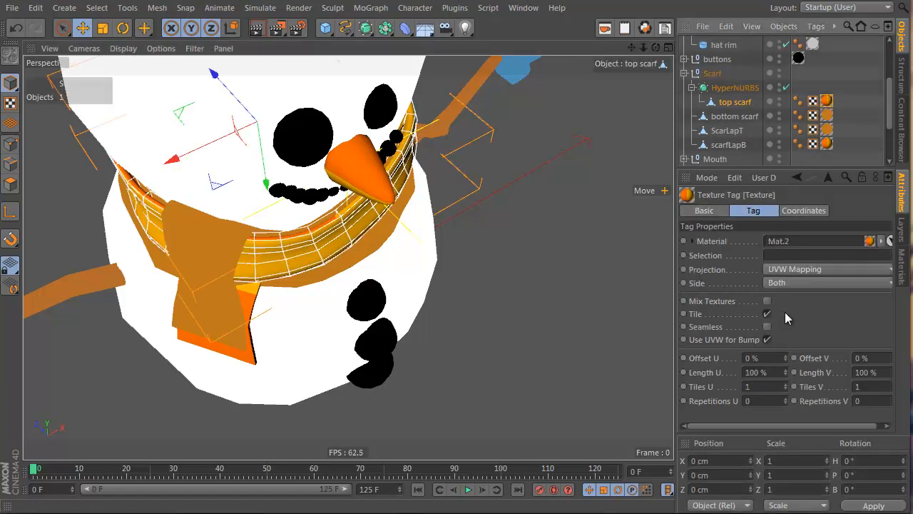
pyautogui.click(820, 269)
pyautogui.click(792, 298)
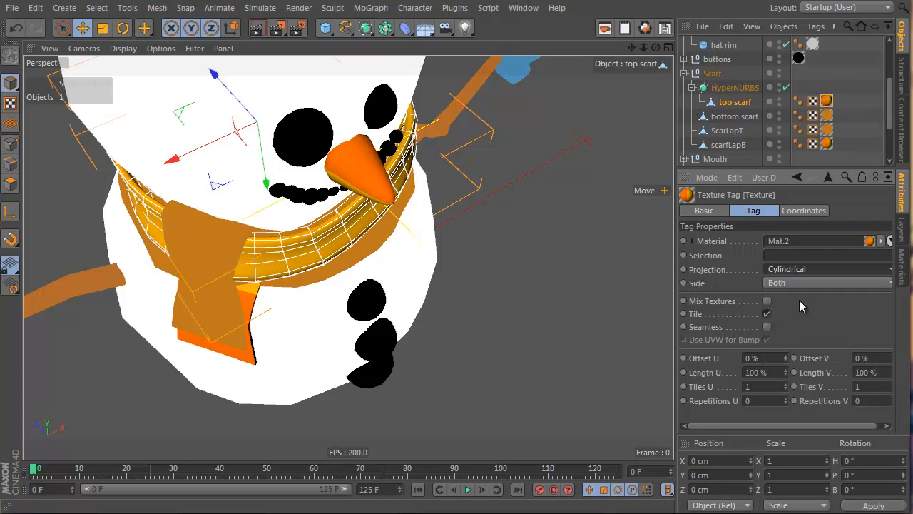
# Step: Raise the top scarf texture's Tiles U to 12.56 to make vertical stripes around the scarf
pyautogui.keyDown('alt'); pyautogui.moveTo(190, 243); pyautogui.dragTo(298, 308); pyautogui.keyUp('alt')
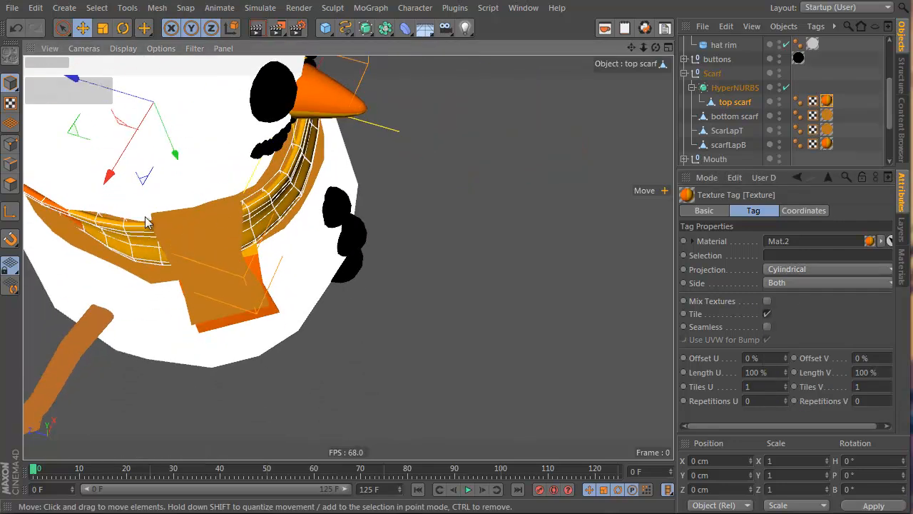
pyautogui.keyDown('alt'); pyautogui.moveTo(146, 223); pyautogui.dragTo(615, 322); pyautogui.keyUp('alt')
pyautogui.keyDown('alt'); pyautogui.moveTo(259, 294); pyautogui.dragTo(264, 360); pyautogui.keyUp('alt')
pyautogui.moveTo(786, 387)
pyautogui.mouseDown()
pyautogui.moveTo(792, 371)
pyautogui.moveTo(790, 392)
pyautogui.mouseUp()
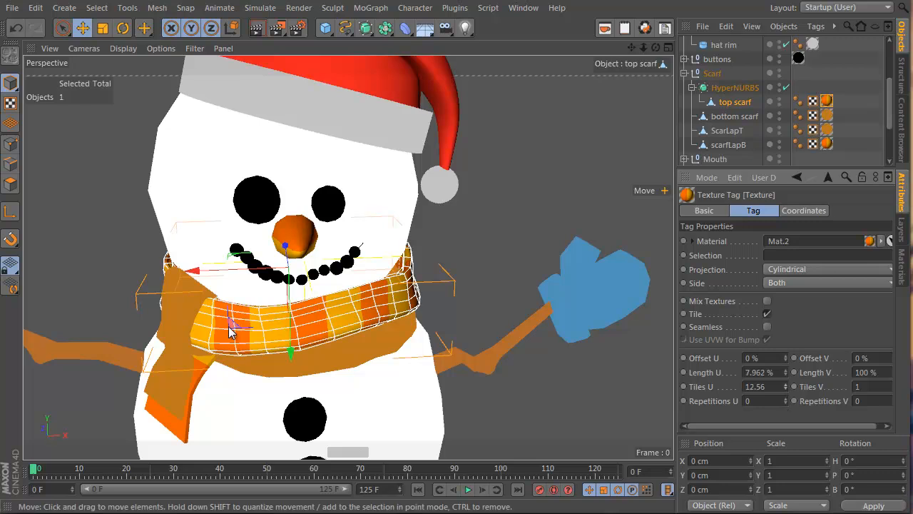
# Step: Copy the top scarf's striped Mat.2 texture tag onto the bottom scarf
pyautogui.moveTo(229, 327)
pyautogui.keyDown('alt'); pyautogui.mouseDown()
pyautogui.moveTo(229, 292)
pyautogui.moveTo(232, 318)
pyautogui.mouseUp(); pyautogui.keyUp('alt')
pyautogui.keyDown('alt'); pyautogui.moveTo(352, 372); pyautogui.dragTo(353, 342, button='middle'); pyautogui.keyUp('alt')
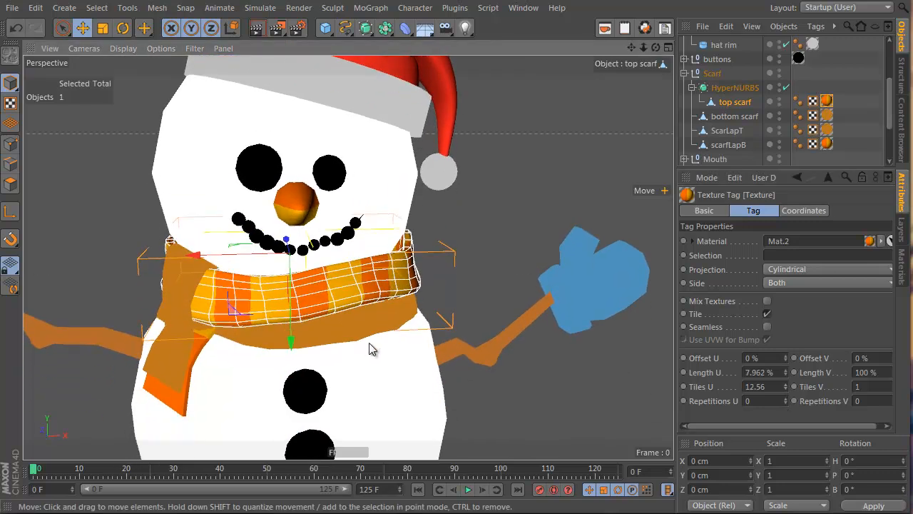
pyautogui.click(746, 120)
pyautogui.keyDown('ctrl'); pyautogui.moveTo(827, 104); pyautogui.dragTo(849, 119); pyautogui.keyUp('ctrl')
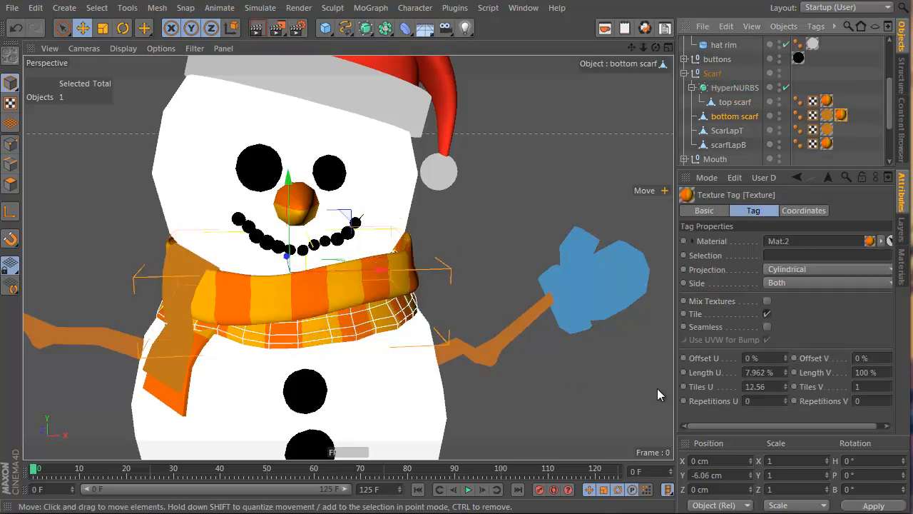
# Step: Rotate the bottom scarf's texture projection about -6° around its vertical axis, using Texture mode with axis modification enabled
pyautogui.click(10, 104)
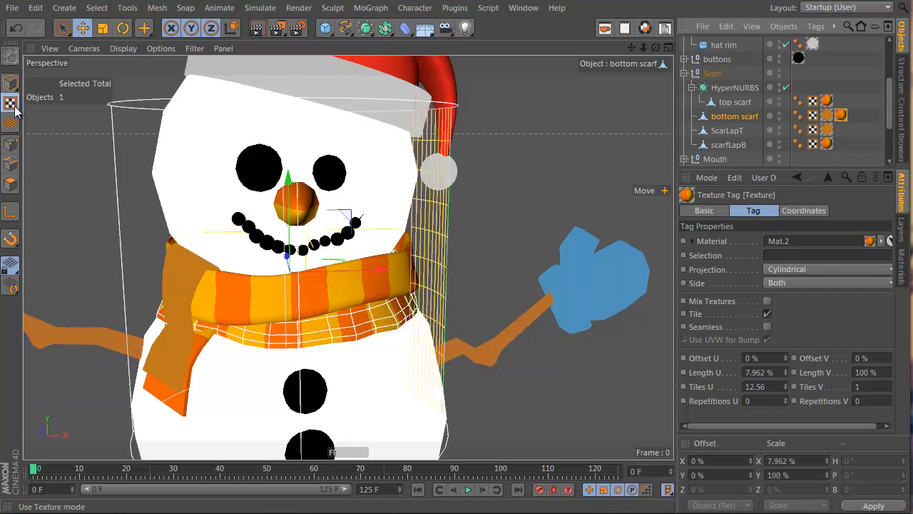
pyautogui.click(10, 211)
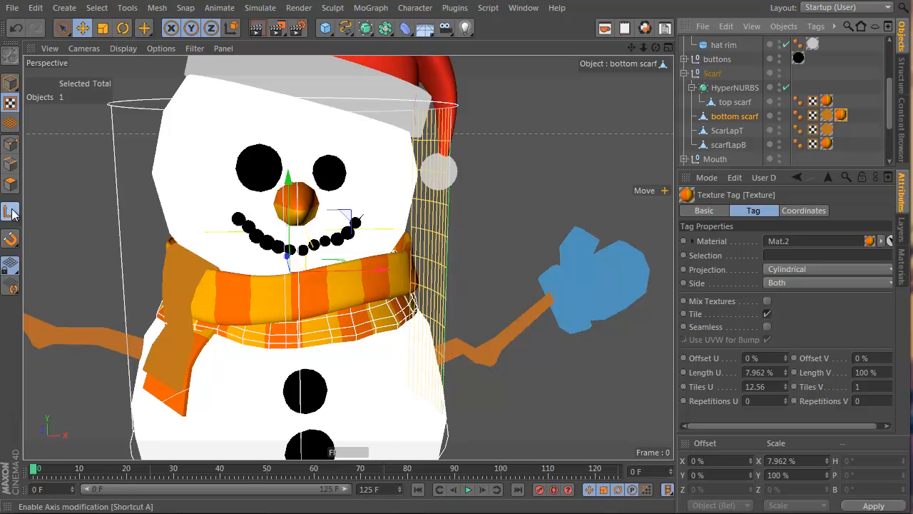
pyautogui.click(123, 28)
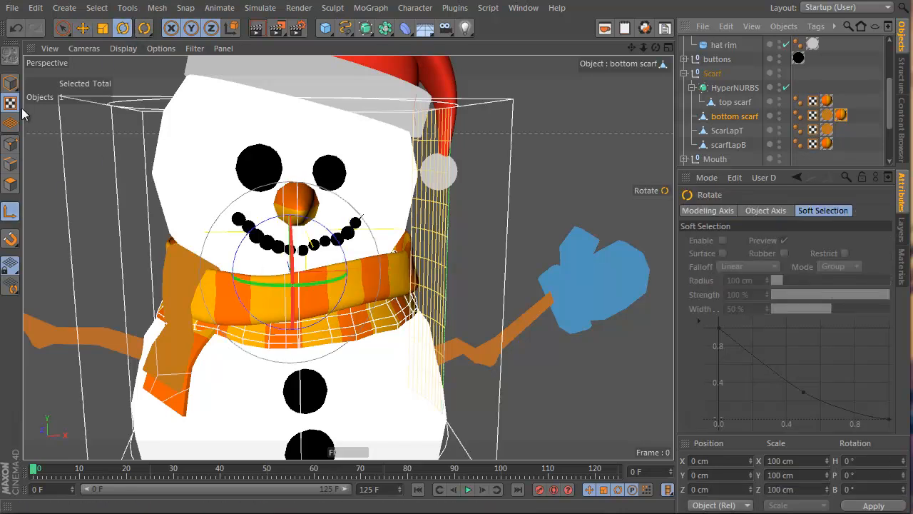
pyautogui.moveTo(310, 281)
pyautogui.mouseDown()
pyautogui.moveTo(294, 283)
pyautogui.moveTo(302, 282)
pyautogui.mouseUp()
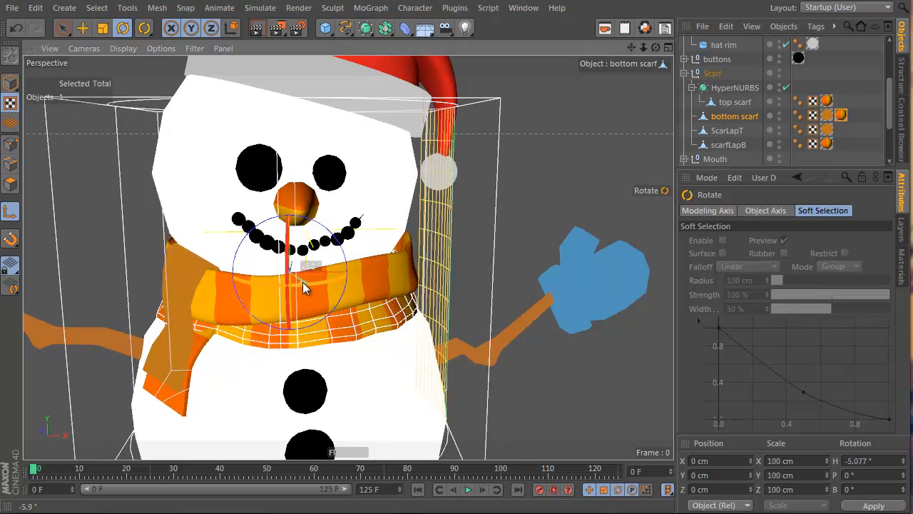
# Step: Add a Stick Texture tag to the top scarf
pyautogui.click(751, 69)
pyautogui.keyDown('alt'); pyautogui.moveTo(363, 277); pyautogui.dragTo(362, 356); pyautogui.keyUp('alt')
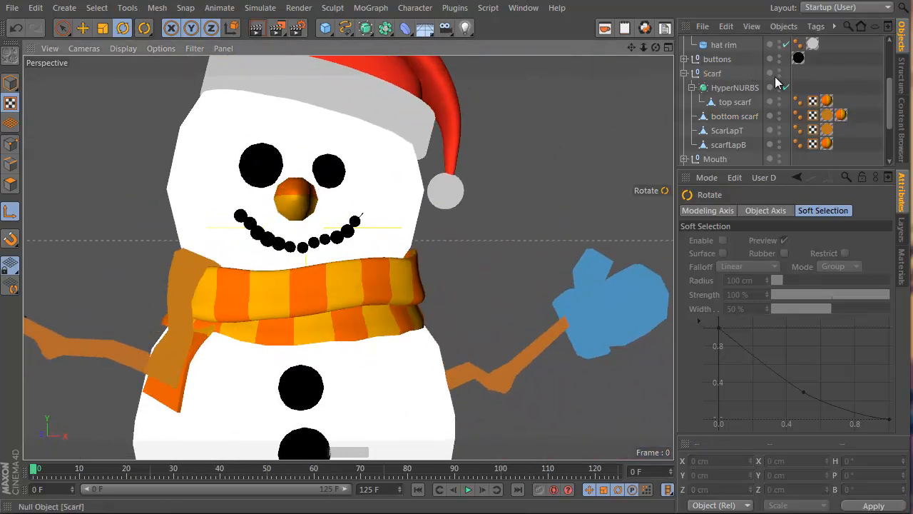
pyautogui.click(735, 102)
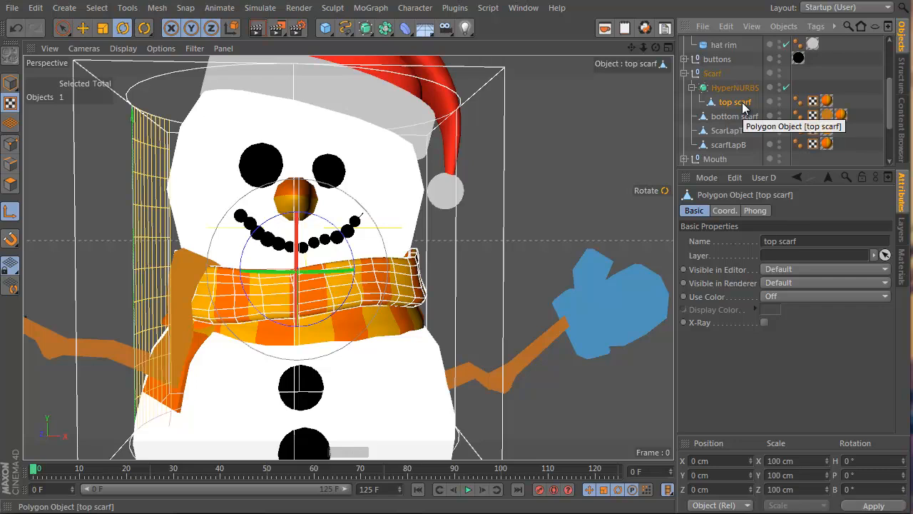
pyautogui.rightClick(742, 104)
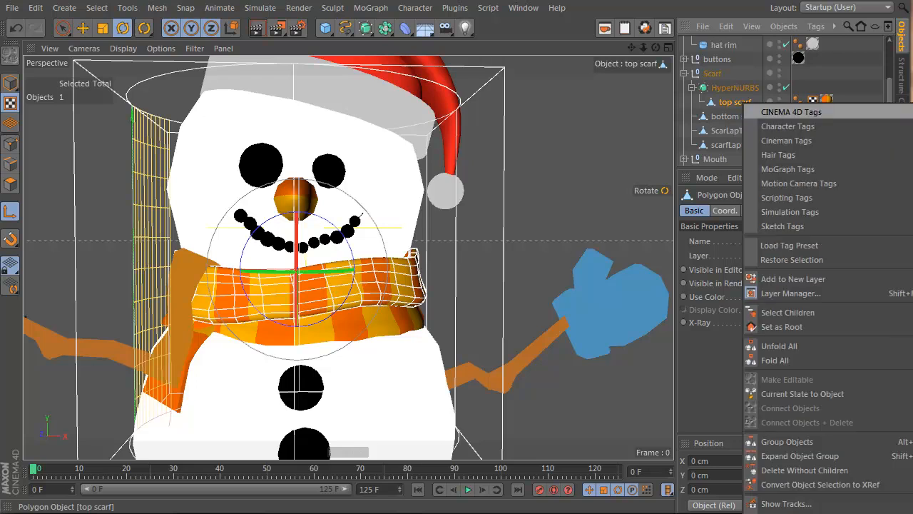
pyautogui.moveTo(791, 112)
pyautogui.click(699, 343)
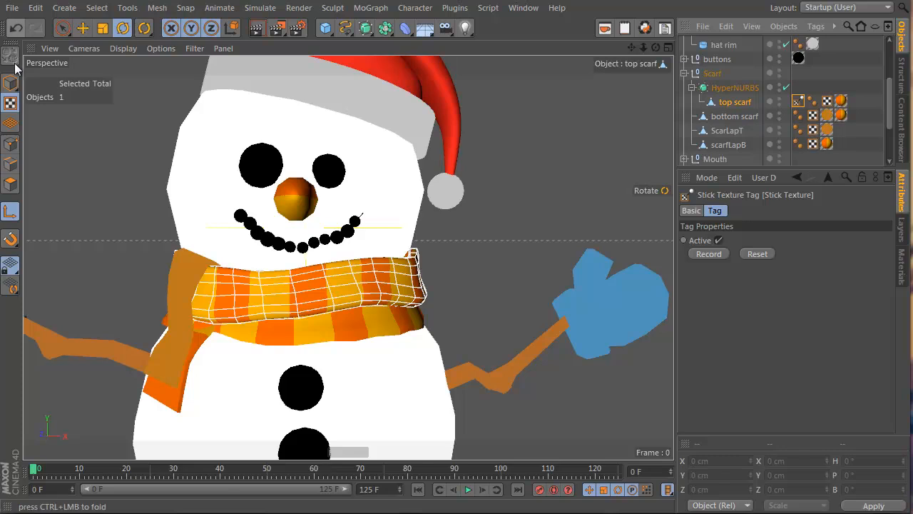
# Step: Switch to Points mode and activate the Brush tool in Smear mode for the top scarf
pyautogui.click(10, 144)
pyautogui.scroll(3, 457, 260)
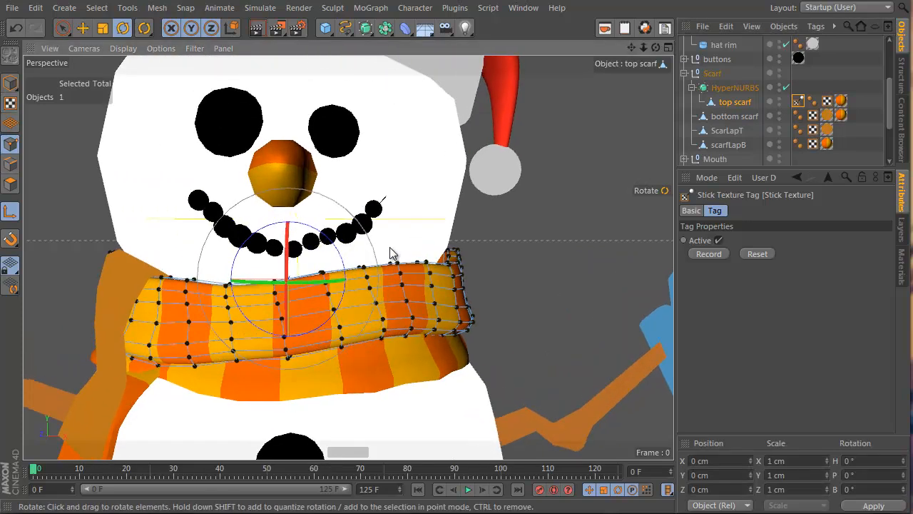
pyautogui.rightClick(436, 190)
pyautogui.click(477, 265)
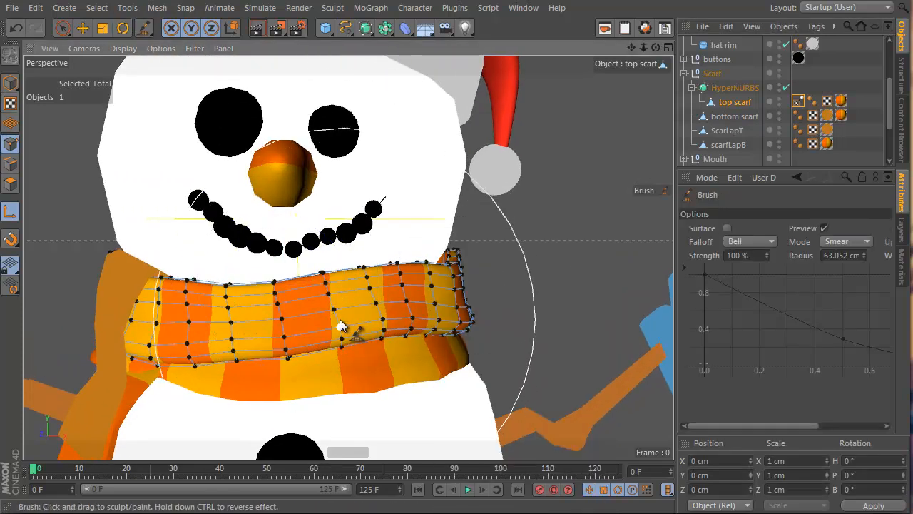
# Step: Try smearing the top scarf's points with and without its Stick Texture tag, deleting the tag and undoing both strokes
pyautogui.moveTo(346, 319)
pyautogui.mouseDown()
pyautogui.moveTo(305, 324)
pyautogui.moveTo(379, 318)
pyautogui.moveTo(274, 326)
pyautogui.mouseUp()
pyautogui.hotkey('ctrl', 'z')
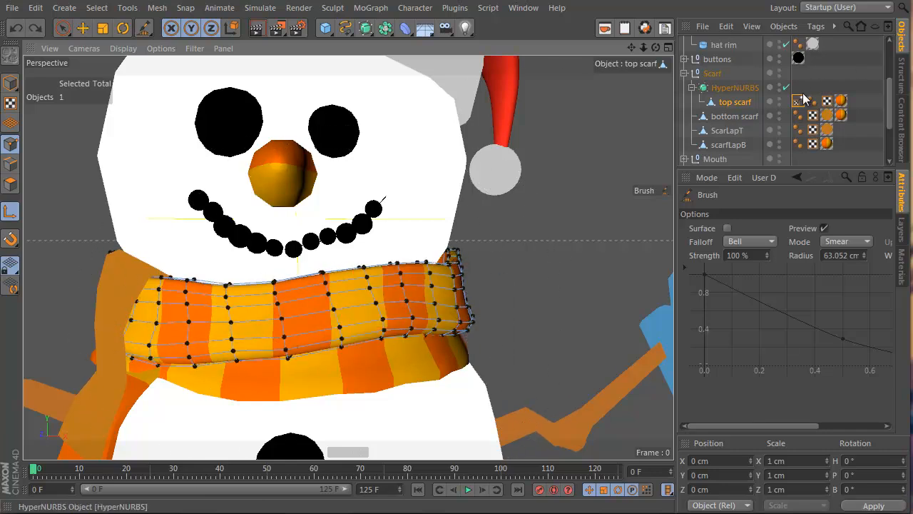
pyautogui.click(799, 100)
pyautogui.press('Delete')
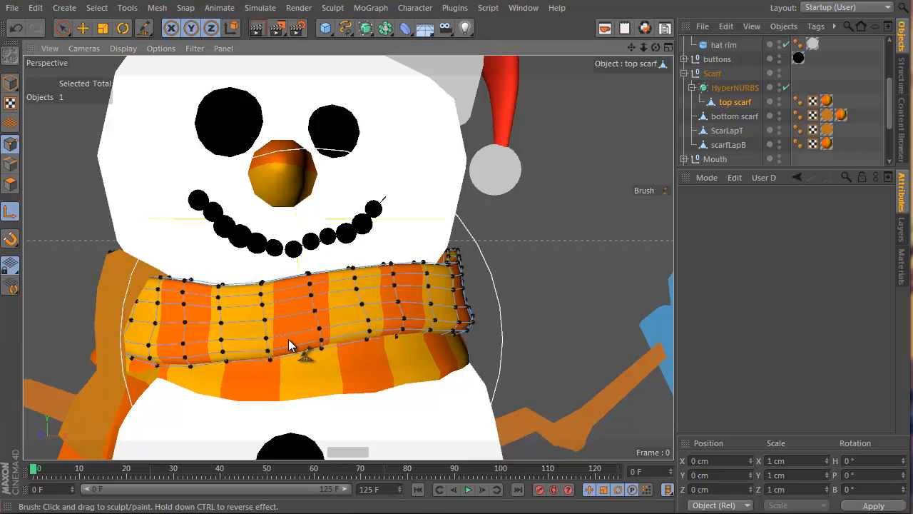
pyautogui.moveTo(296, 347)
pyautogui.mouseDown()
pyautogui.moveTo(364, 335)
pyautogui.moveTo(288, 346)
pyautogui.moveTo(330, 328)
pyautogui.mouseUp()
pyautogui.hotkey('ctrl', 'z')
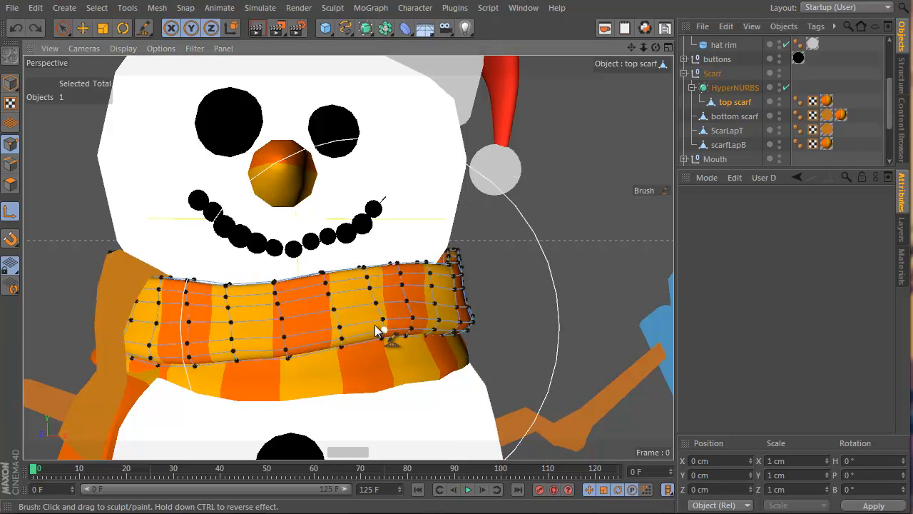
# Step: Give the top scarf a new Stick Texture tag and smear its front points with a smaller brush to make the stripes wavy
pyautogui.rightClick(735, 106)
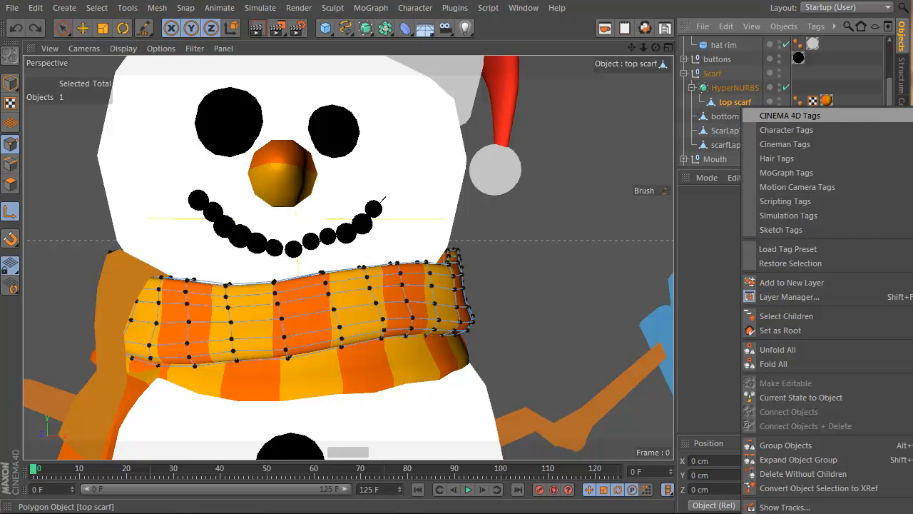
pyautogui.click(912, 344)
pyautogui.keyDown('alt'); pyautogui.moveTo(388, 293); pyautogui.dragTo(369, 314); pyautogui.keyUp('alt')
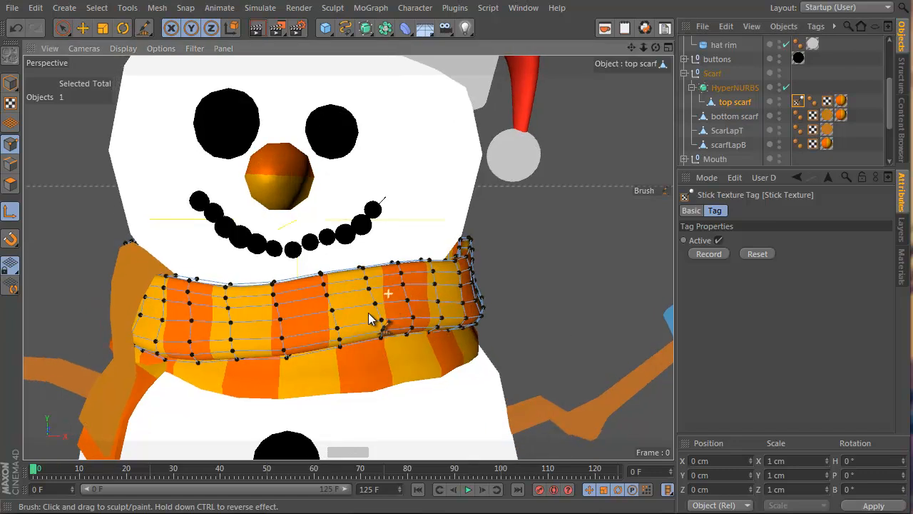
pyautogui.scroll(3, 369, 313)
pyautogui.moveTo(397, 294); pyautogui.dragTo(255, 332, button='middle')
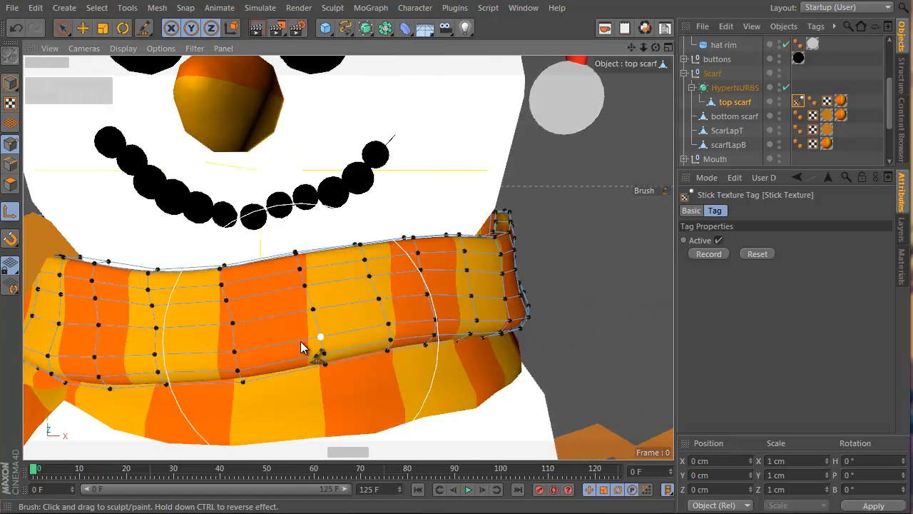
pyautogui.moveTo(301, 347)
pyautogui.mouseDown()
pyautogui.moveTo(309, 359)
pyautogui.moveTo(316, 292)
pyautogui.moveTo(294, 271)
pyautogui.moveTo(427, 280)
pyautogui.moveTo(367, 321)
pyautogui.moveTo(542, 279)
pyautogui.moveTo(511, 330)
pyautogui.mouseUp()
pyautogui.moveTo(575, 290)
pyautogui.mouseDown()
pyautogui.moveTo(577, 245)
pyautogui.moveTo(564, 263)
pyautogui.mouseUp()
pyautogui.scroll(-2, 283, 291)
pyautogui.moveTo(282, 290)
pyautogui.keyDown('alt'); pyautogui.mouseDown()
pyautogui.moveTo(401, 301)
pyautogui.moveTo(157, 268)
pyautogui.moveTo(233, 261)
pyautogui.mouseUp(); pyautogui.keyUp('alt')
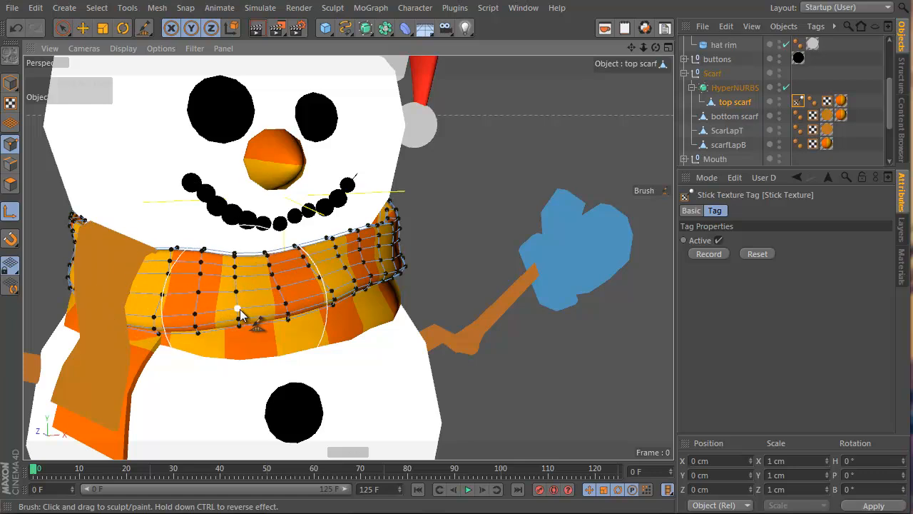
pyautogui.keyDown('alt'); pyautogui.moveTo(239, 309); pyautogui.dragTo(86, 296); pyautogui.keyUp('alt')
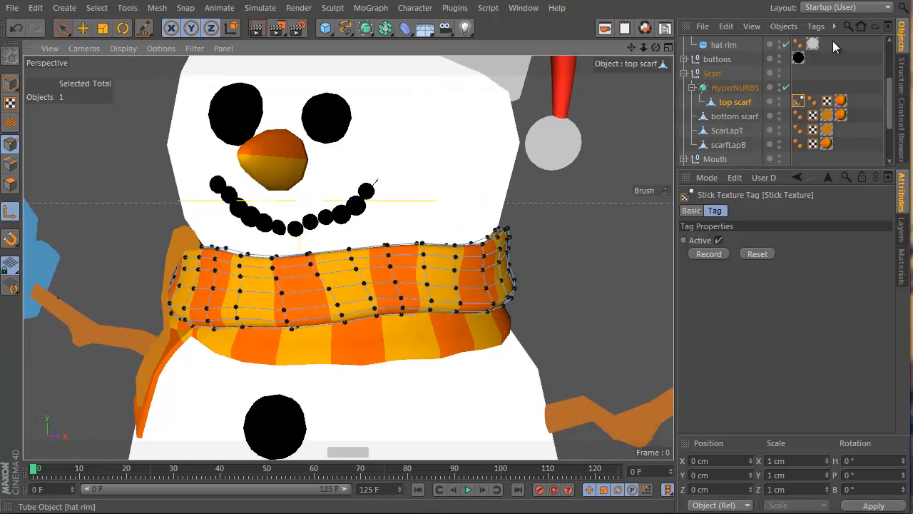
pyautogui.click(756, 100)
pyautogui.keyDown('alt'); pyautogui.moveTo(389, 282); pyautogui.dragTo(433, 275); pyautogui.keyUp('alt')
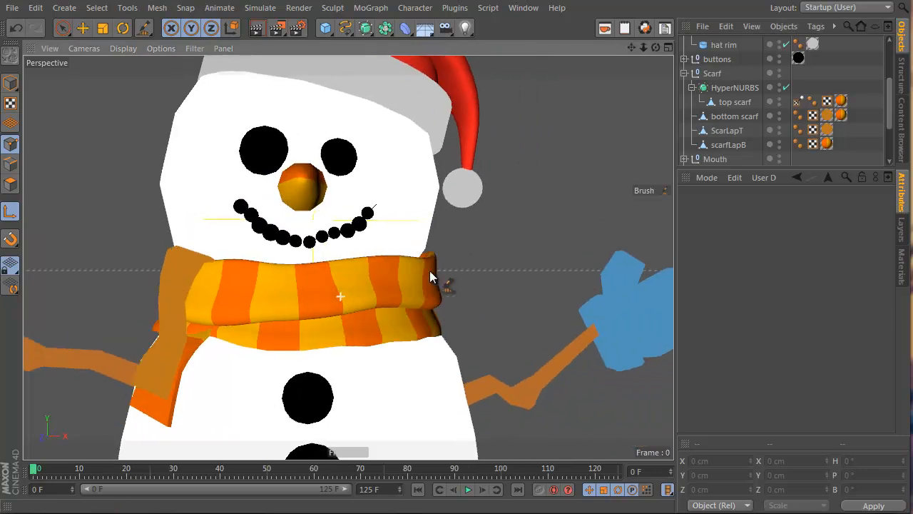
# Step: Add a Stick Texture tag to the bottom scarf and test it with one brush stroke, undoing the stroke
pyautogui.click(735, 116)
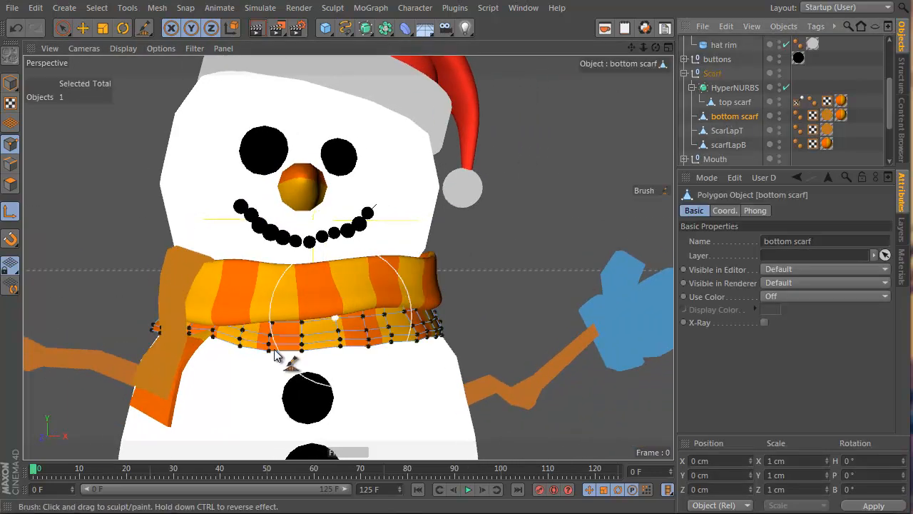
pyautogui.keyDown('alt'); pyautogui.moveTo(286, 360); pyautogui.dragTo(355, 254, button='right'); pyautogui.keyUp('alt')
pyautogui.keyDown('alt'); pyautogui.moveTo(354, 254); pyautogui.dragTo(362, 328); pyautogui.keyUp('alt')
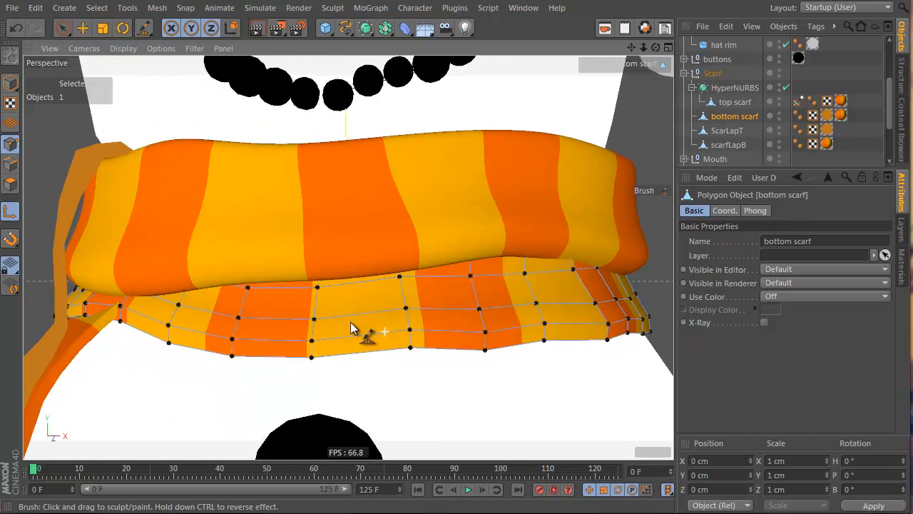
pyautogui.click(841, 115)
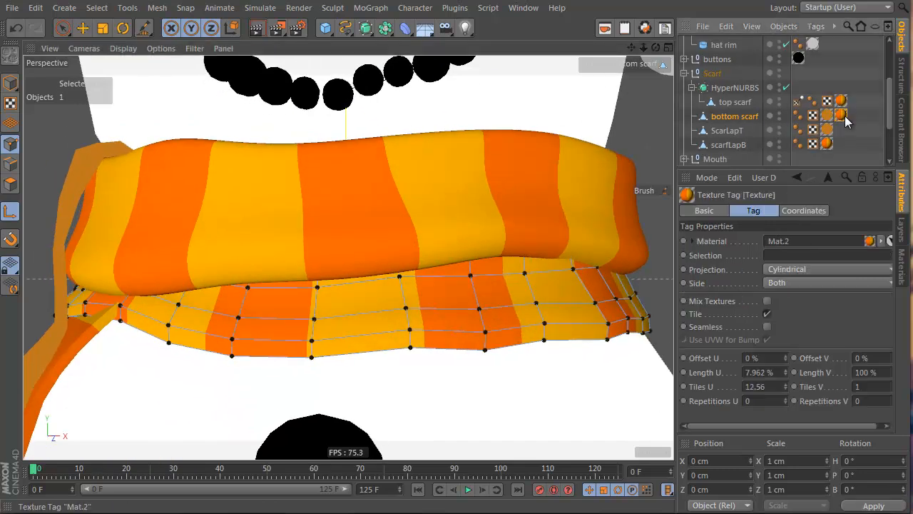
pyautogui.rightClick(724, 116)
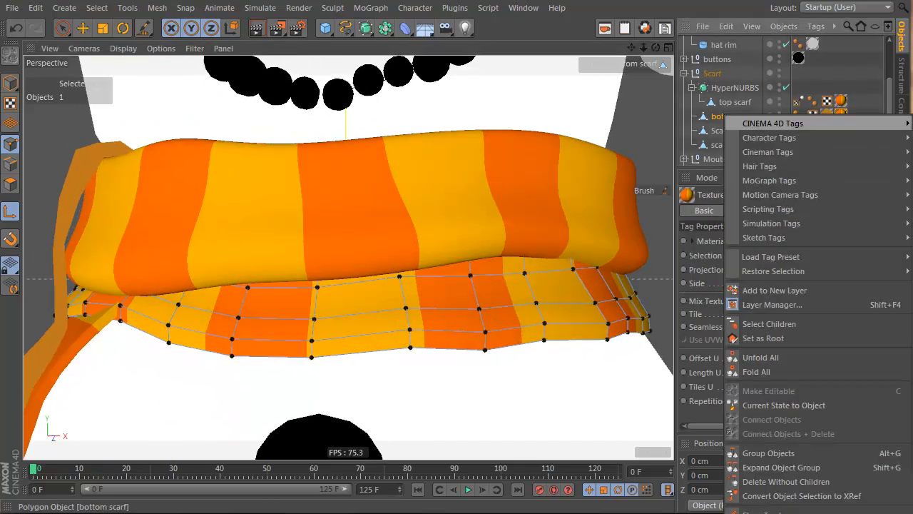
pyautogui.click(912, 344)
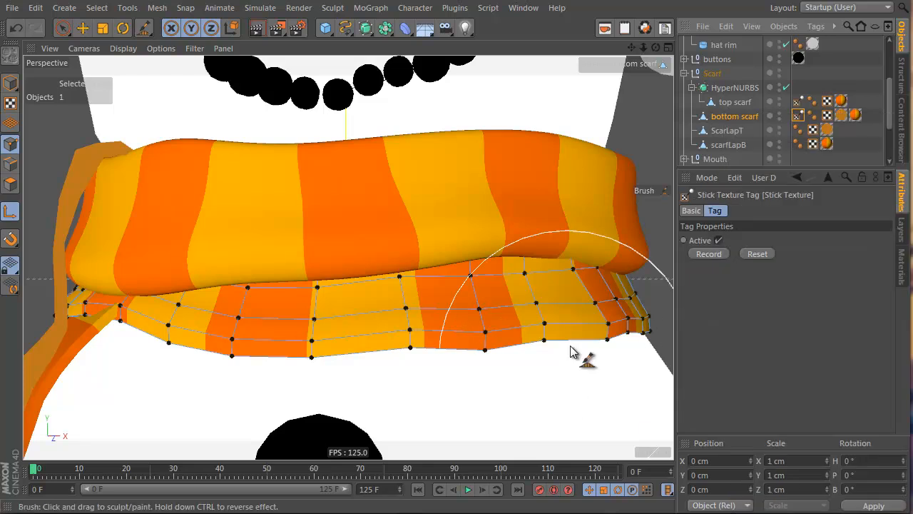
pyautogui.moveTo(485, 339)
pyautogui.mouseDown()
pyautogui.moveTo(514, 336)
pyautogui.moveTo(408, 335)
pyautogui.moveTo(485, 328)
pyautogui.mouseUp()
pyautogui.hotkey('ctrl', 'z')
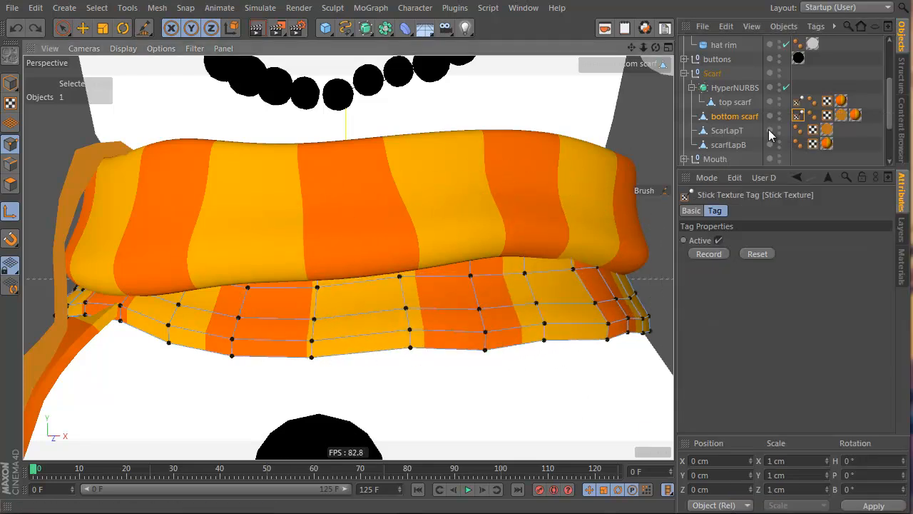
# Step: Take the top scarf out of the HyperNURBS object and delete the HyperNURBS from the Scarf group
pyautogui.moveTo(735, 102)
pyautogui.mouseDown()
pyautogui.moveTo(720, 79)
pyautogui.moveTo(728, 88)
pyautogui.mouseUp()
pyautogui.click(729, 105)
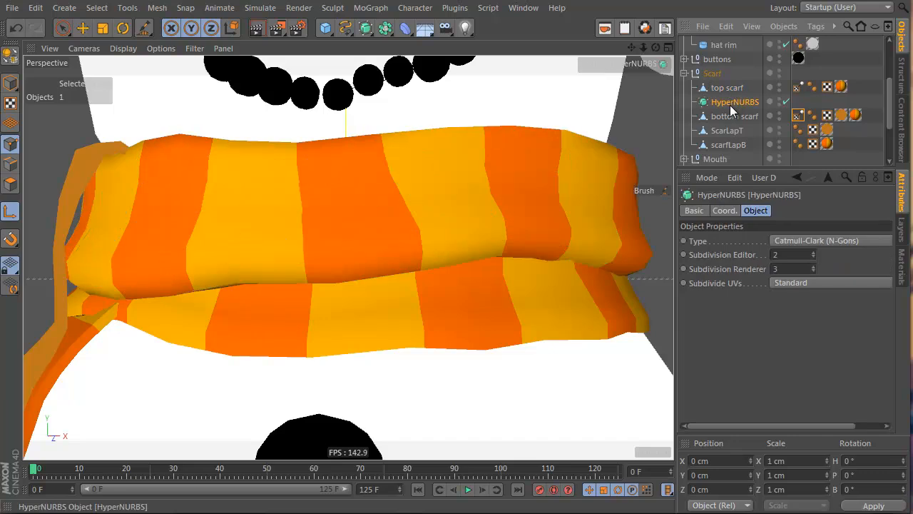
pyautogui.press('Delete')
pyautogui.click(710, 76)
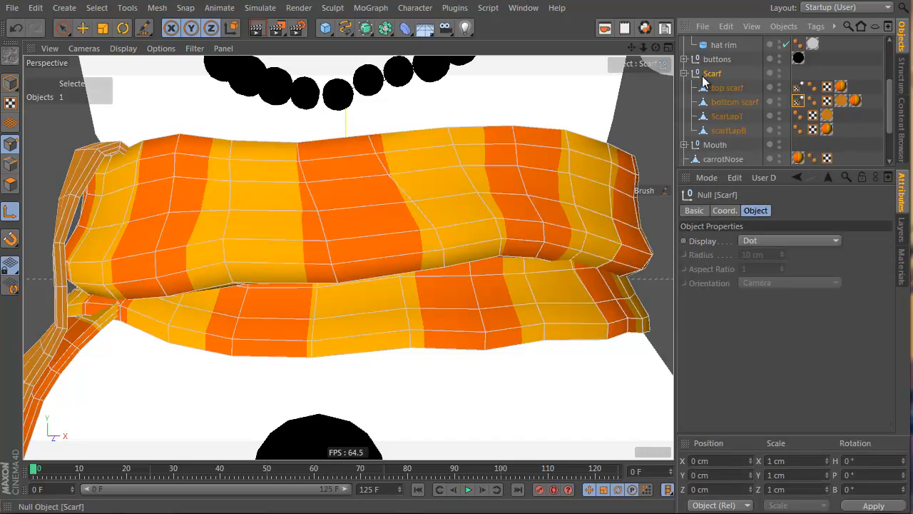
pyautogui.scroll(3, 702, 76)
pyautogui.scroll(-3, 709, 124)
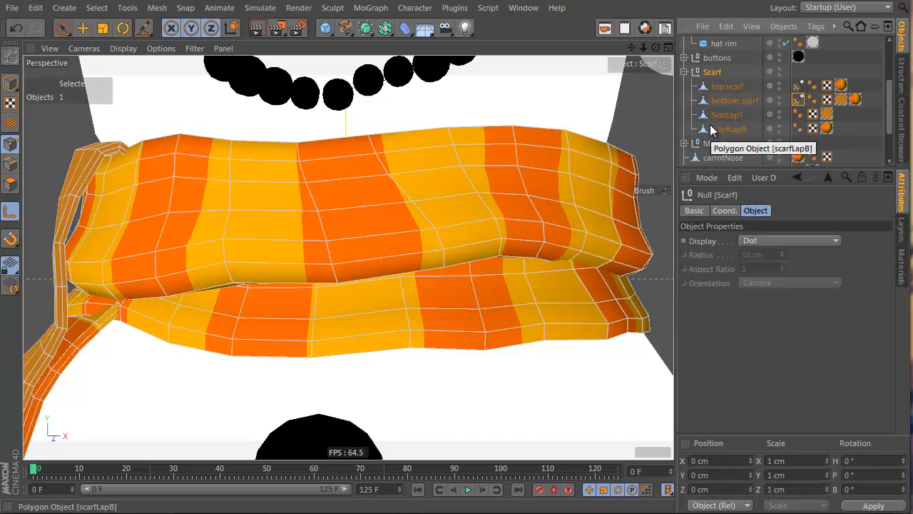
# Step: Move the Mat.2 texture tag from scarfLapB to ScarLapT
pyautogui.keyDown('alt'); pyautogui.moveTo(209, 158); pyautogui.dragTo(411, 107); pyautogui.keyUp('alt')
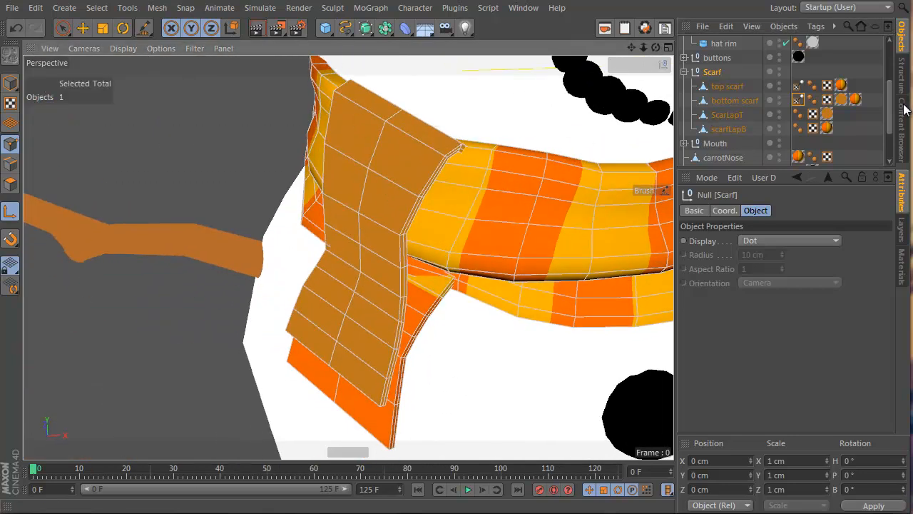
pyautogui.click(742, 100)
pyautogui.click(758, 116)
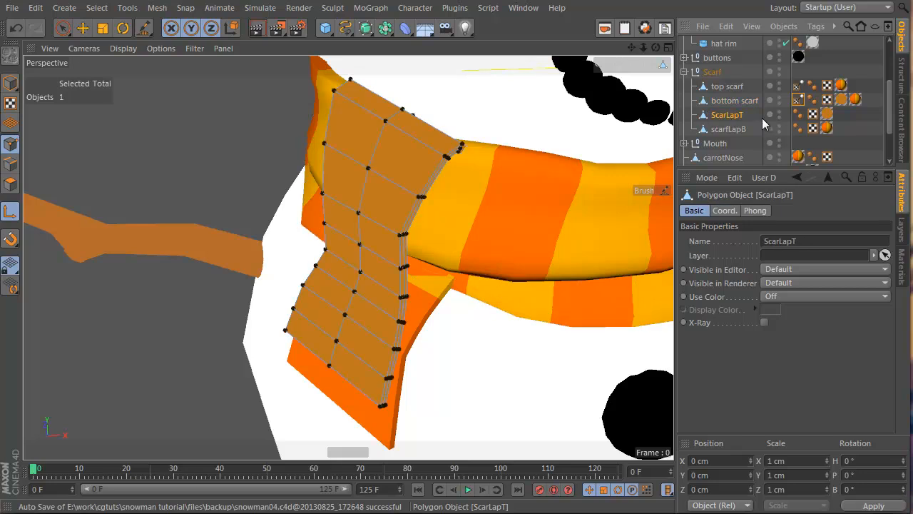
pyautogui.click(828, 116)
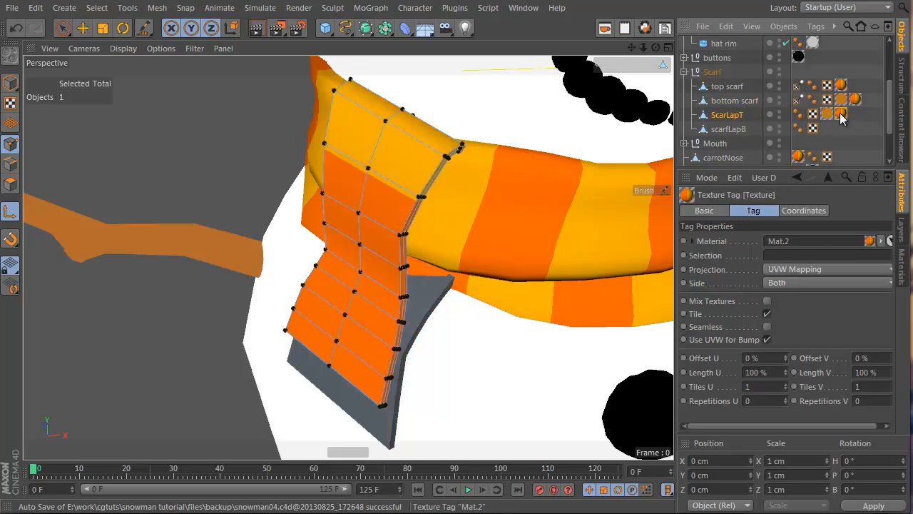
# Step: Set the ScarLapT Mat.2 texture's Tiles U to 5.58 and Offset U to 4 %
pyautogui.moveTo(451, 232)
pyautogui.keyDown('alt'); pyautogui.mouseDown()
pyautogui.moveTo(347, 191)
pyautogui.moveTo(369, 202)
pyautogui.mouseUp(); pyautogui.keyUp('alt')
pyautogui.moveTo(383, 225)
pyautogui.keyDown('alt'); pyautogui.mouseDown(button='right')
pyautogui.moveTo(487, 212)
pyautogui.moveTo(396, 230)
pyautogui.mouseUp(button='right'); pyautogui.keyUp('alt')
pyautogui.keyDown('alt'); pyautogui.moveTo(397, 229); pyautogui.dragTo(442, 205); pyautogui.keyUp('alt')
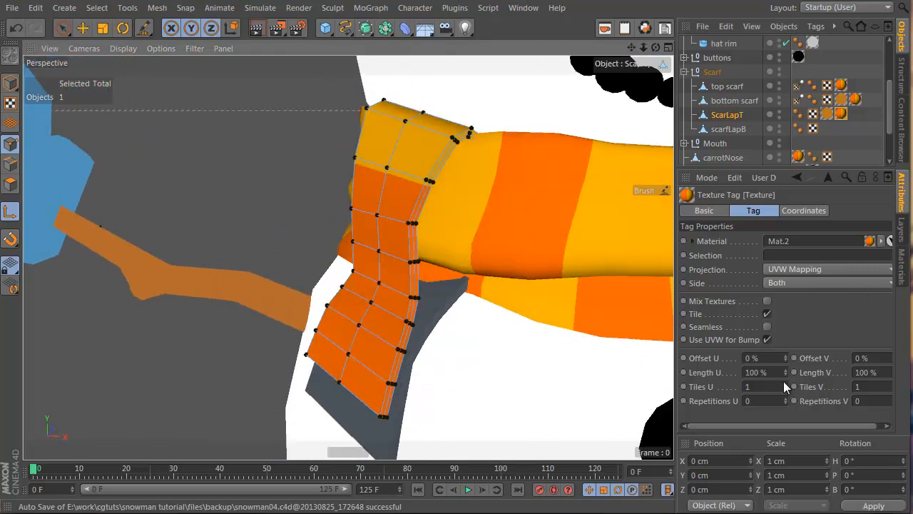
pyautogui.moveTo(787, 381)
pyautogui.mouseDown()
pyautogui.moveTo(792, 367)
pyautogui.moveTo(787, 383)
pyautogui.mouseUp()
pyautogui.keyDown('alt'); pyautogui.moveTo(307, 428); pyautogui.dragTo(489, 285); pyautogui.keyUp('alt')
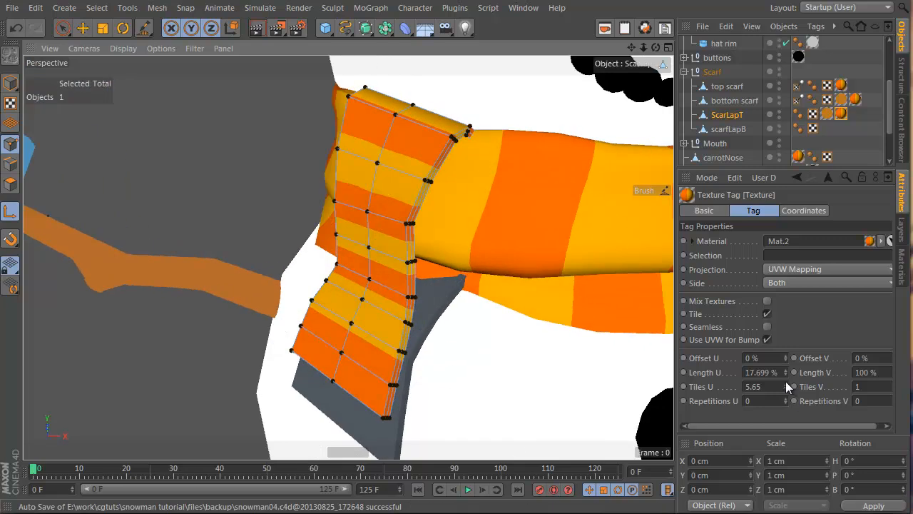
pyautogui.moveTo(786, 381); pyautogui.dragTo(787, 355)
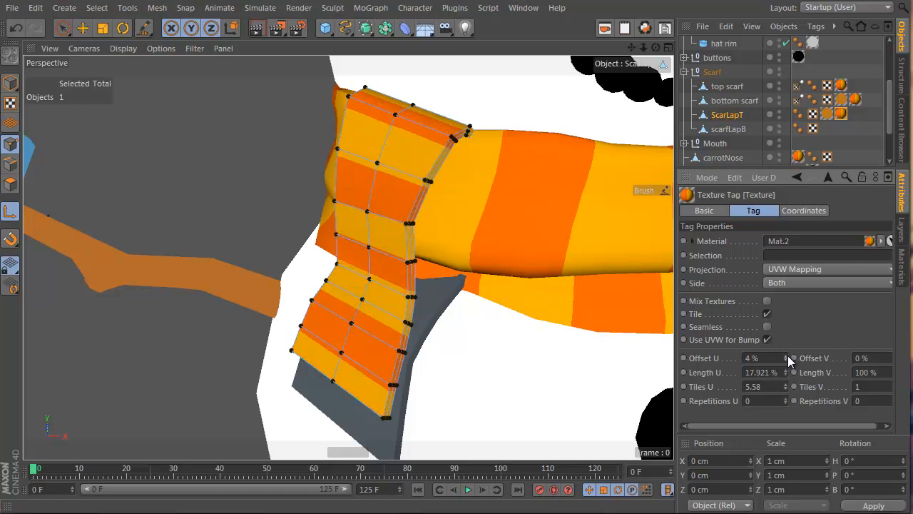
# Step: Set the ScarLapT Mat.2 texture's Tiles U to 3.36 and copy its texture tag onto scarfLapB
pyautogui.keyDown('alt'); pyautogui.moveTo(479, 272); pyautogui.dragTo(443, 279); pyautogui.keyUp('alt')
pyautogui.keyDown('alt'); pyautogui.moveTo(444, 279); pyautogui.dragTo(376, 301, button='right'); pyautogui.keyUp('alt')
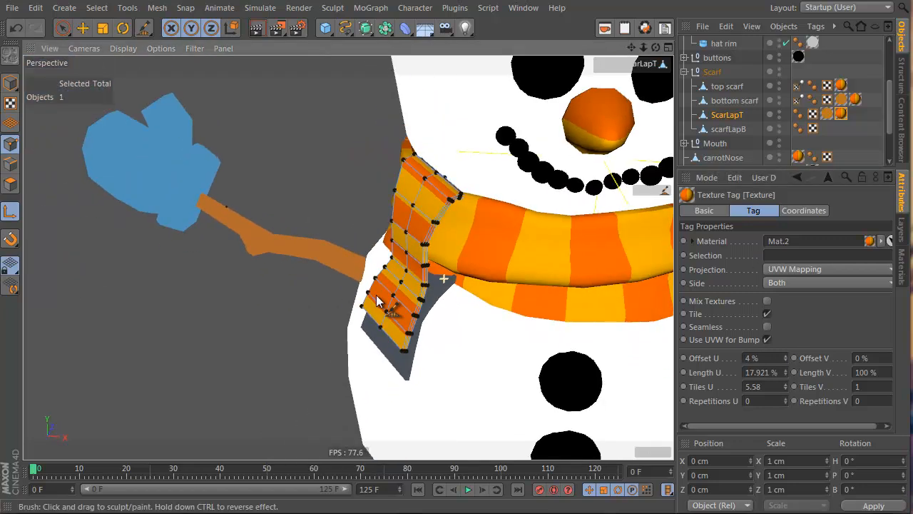
pyautogui.keyDown('alt'); pyautogui.moveTo(377, 301); pyautogui.dragTo(519, 316); pyautogui.keyUp('alt')
pyautogui.moveTo(783, 387)
pyautogui.mouseDown()
pyautogui.moveTo(785, 405)
pyautogui.moveTo(783, 387)
pyautogui.mouseUp()
pyautogui.keyDown('alt'); pyautogui.moveTo(469, 268); pyautogui.dragTo(374, 209); pyautogui.keyUp('alt')
pyautogui.keyDown('ctrl'); pyautogui.moveTo(841, 114); pyautogui.dragTo(831, 130); pyautogui.keyUp('ctrl')
pyautogui.keyDown('alt'); pyautogui.moveTo(450, 328); pyautogui.dragTo(396, 348); pyautogui.keyUp('alt')
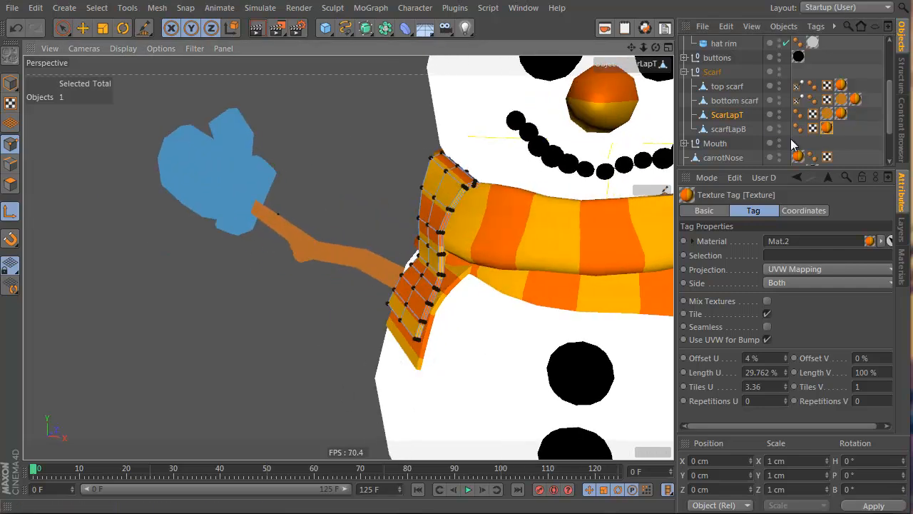
# Step: Delete the leftover plain Mat.3 texture tags from ScarLapT and the bottom scarf
pyautogui.click(827, 116)
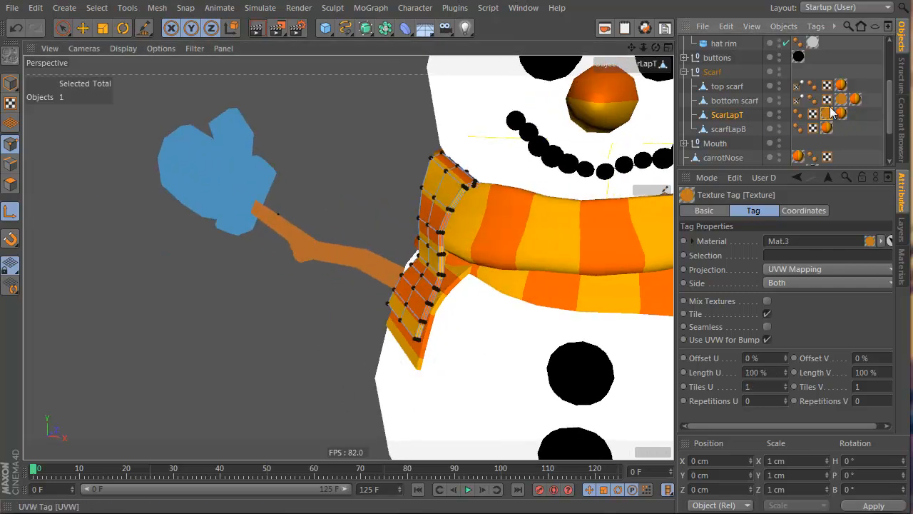
pyautogui.press('Delete')
pyautogui.click(844, 100)
pyautogui.press('Delete')
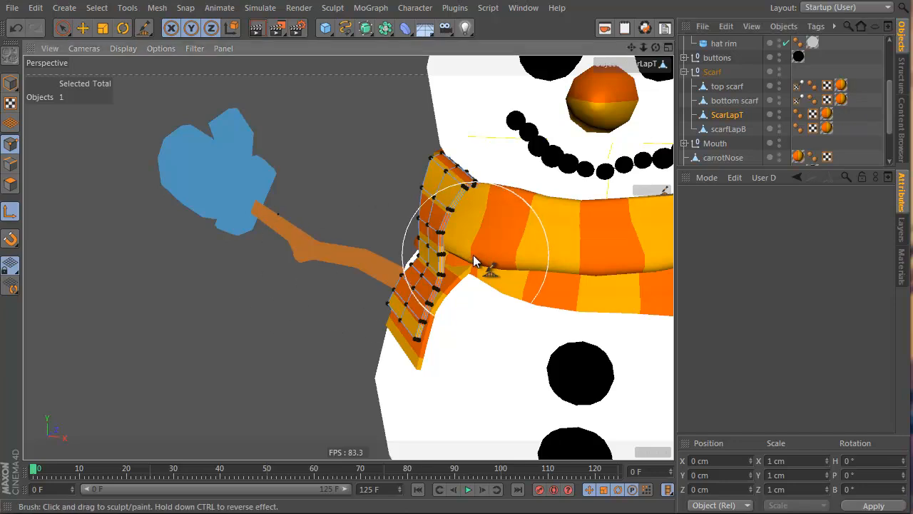
pyautogui.keyDown('alt'); pyautogui.moveTo(473, 255); pyautogui.dragTo(416, 267, button='right'); pyautogui.keyUp('alt')
pyautogui.click(838, 123)
pyautogui.keyDown('alt'); pyautogui.moveTo(465, 266); pyautogui.dragTo(634, 259); pyautogui.keyUp('alt')
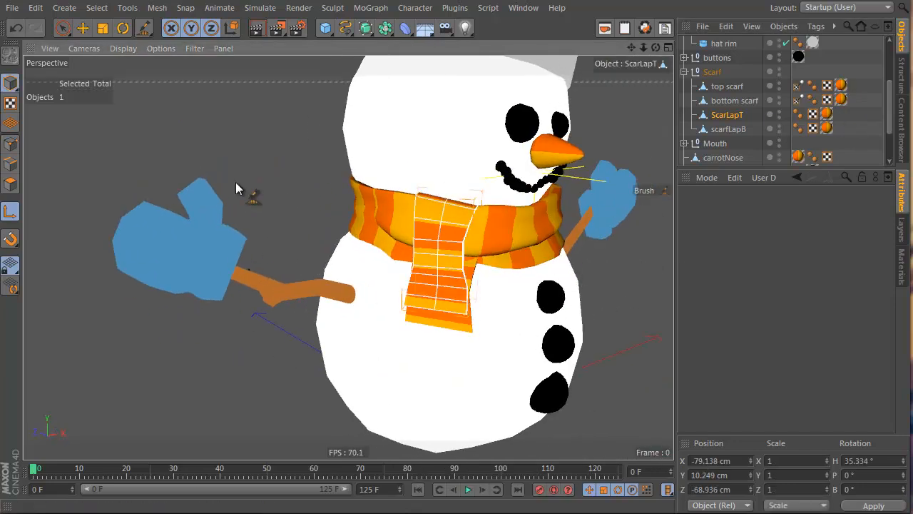
# Step: Select the carrot nose and create a new material for it
pyautogui.click(901, 275)
pyautogui.keyDown('alt'); pyautogui.moveTo(540, 241); pyautogui.dragTo(438, 217); pyautogui.keyUp('alt')
pyautogui.keyDown('alt'); pyautogui.moveTo(439, 217); pyautogui.dragTo(334, 271, button='middle'); pyautogui.keyUp('alt')
pyautogui.click(753, 128)
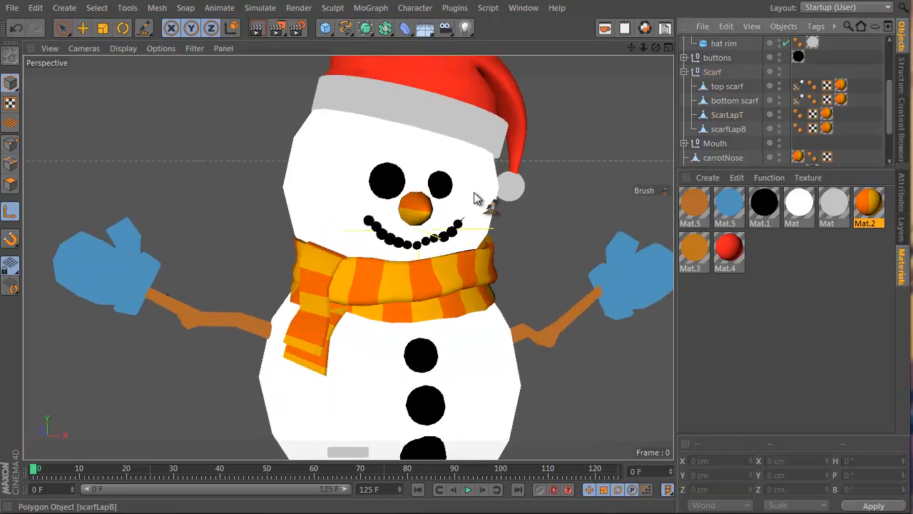
pyautogui.keyDown('alt'); pyautogui.moveTo(475, 196); pyautogui.dragTo(438, 247); pyautogui.keyUp('alt')
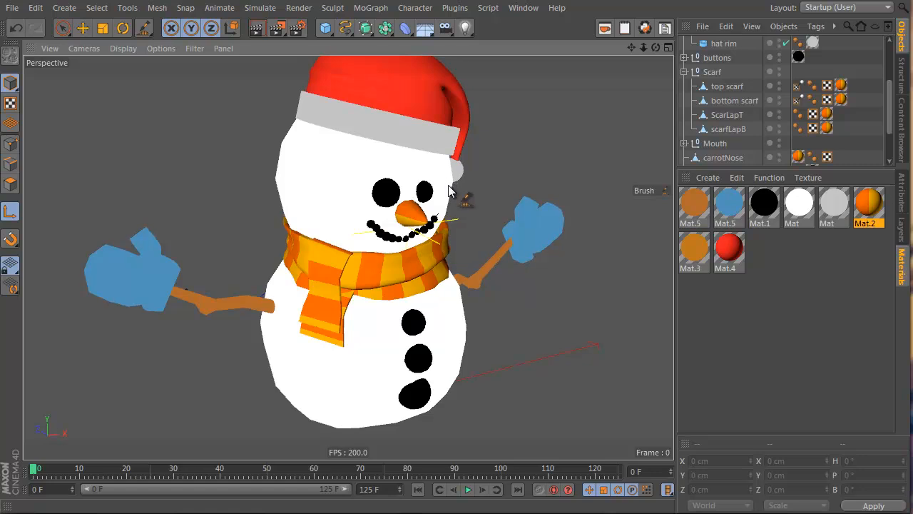
pyautogui.press('space')
pyautogui.click(417, 222)
pyautogui.click(832, 271)
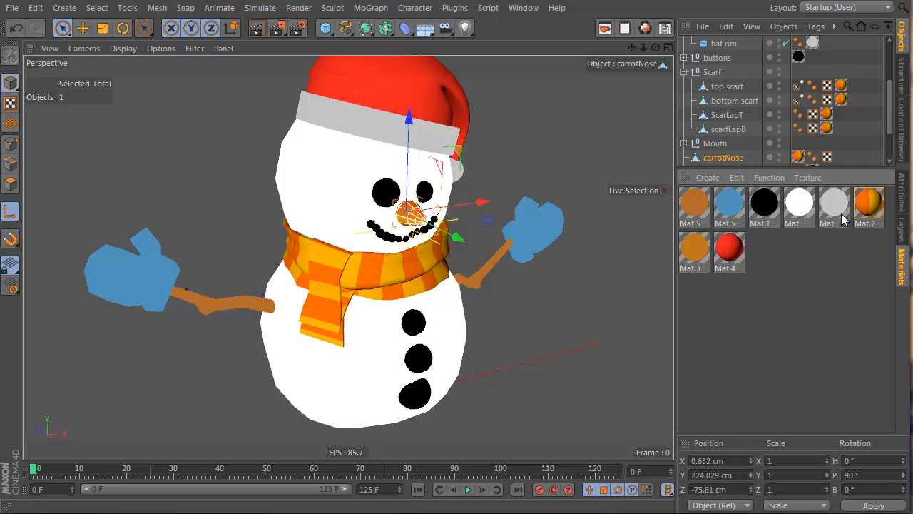
pyautogui.doubleClick(784, 261)
# Step: Set the new Mat.6 material's color to bright orange with H 28°, S 100 % and V 100 %
pyautogui.doubleClick(694, 206)
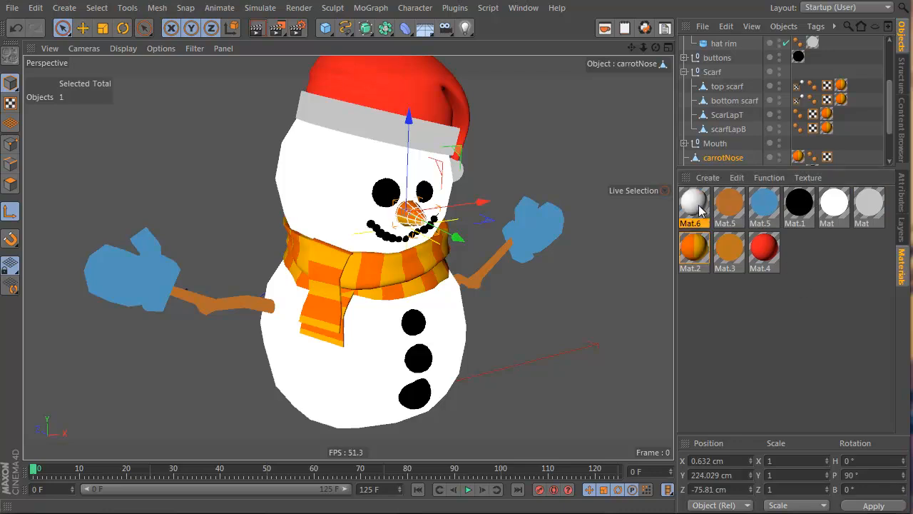
pyautogui.moveTo(385, 87); pyautogui.dragTo(525, 116)
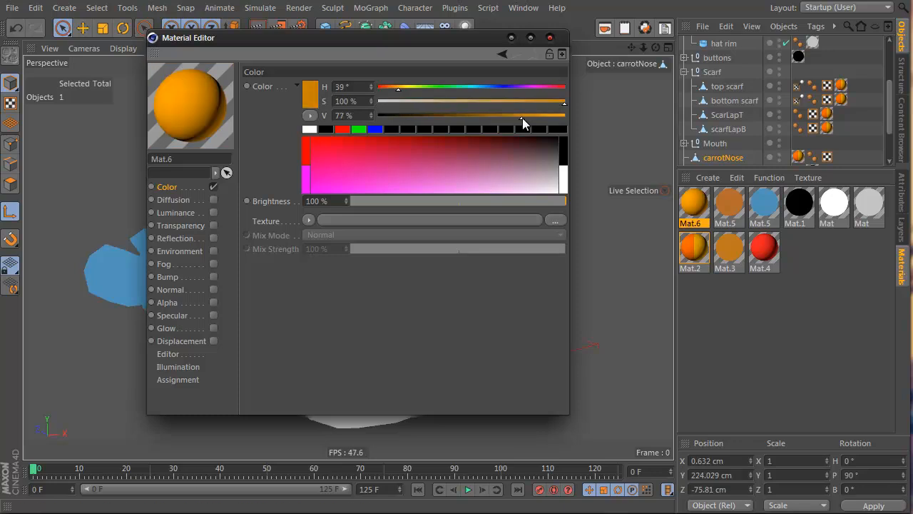
pyautogui.moveTo(398, 89); pyautogui.dragTo(394, 91)
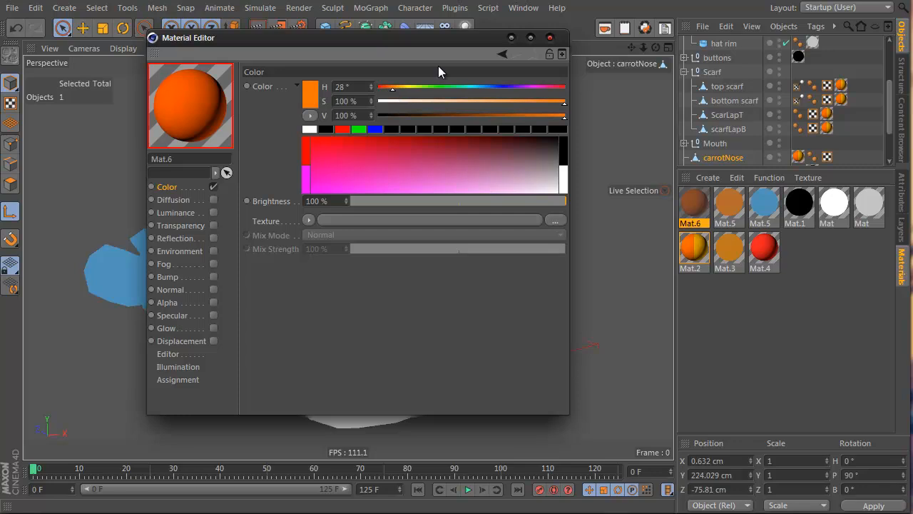
pyautogui.click(549, 37)
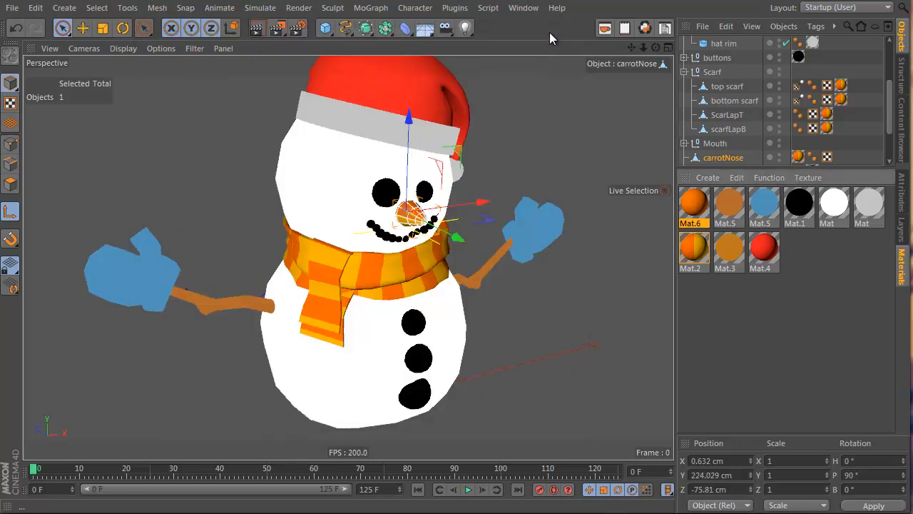
# Step: Replace the carrot nose's striped material with the plain orange Mat.6
pyautogui.click(885, 146)
pyautogui.scroll(3, 338, 232)
pyautogui.moveTo(371, 234)
pyautogui.keyDown('alt'); pyautogui.mouseDown()
pyautogui.moveTo(385, 237)
pyautogui.moveTo(374, 235)
pyautogui.mouseUp(); pyautogui.keyUp('alt')
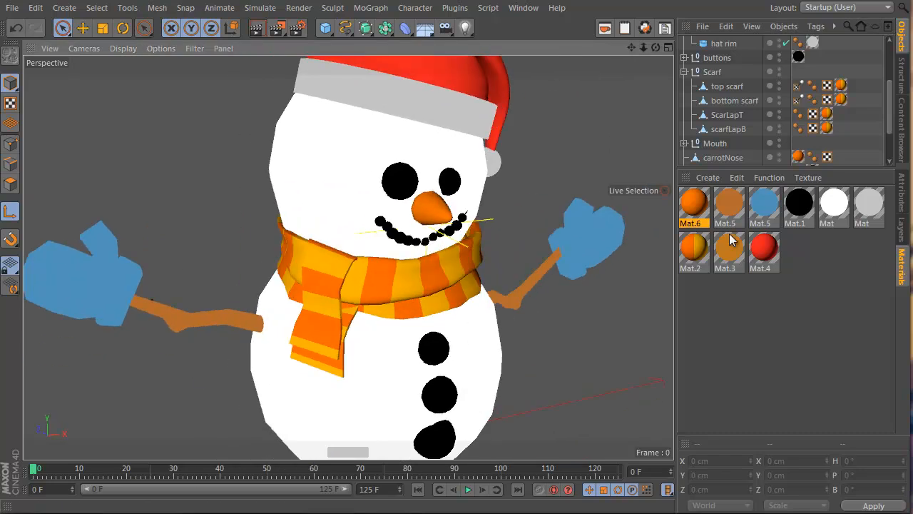
# Step: Rename the plain orange Mat.6 material as carrot and the striped Mat.2 material as scarf
pyautogui.doubleClick(690, 224)
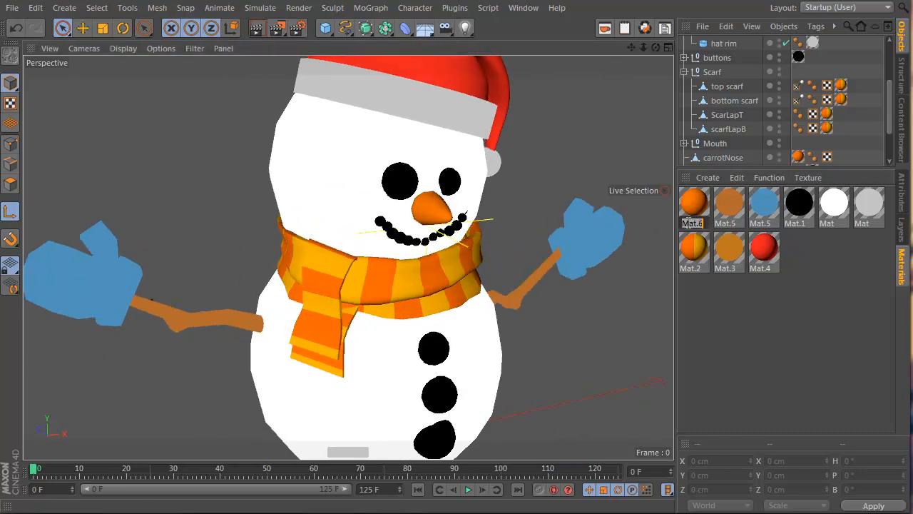
pyautogui.write('carrot')
pyautogui.press('Return')
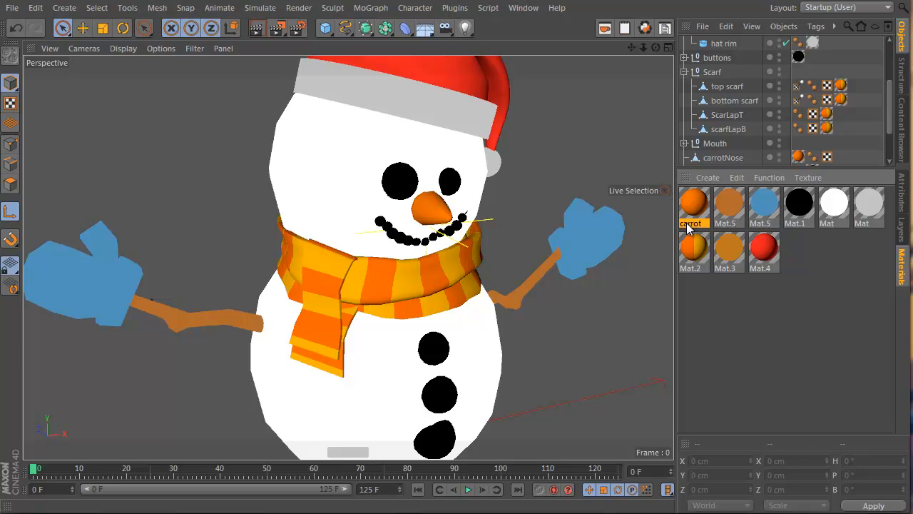
pyautogui.doubleClick(692, 268)
pyautogui.write('s')
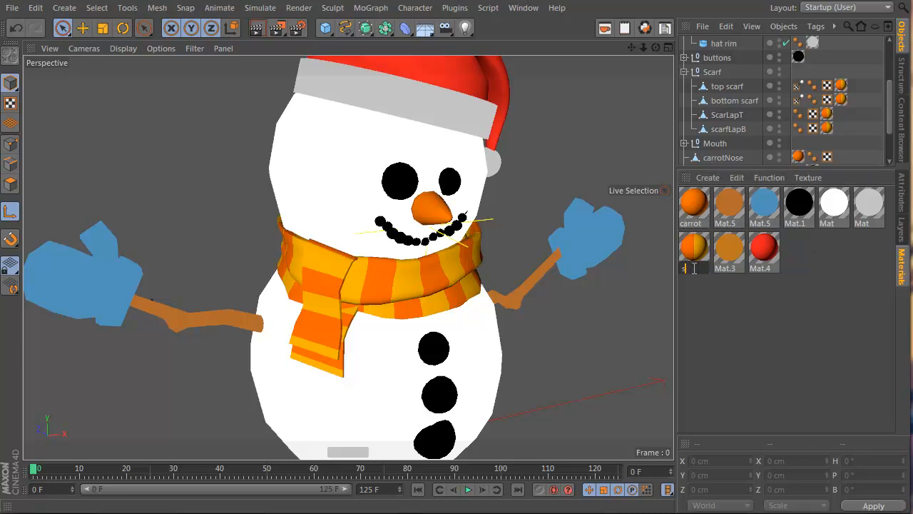
pyautogui.write('carf')
pyautogui.press('Return')
# Step: Rename the red Mat.4 material as hat and the blue Mat.5 material as mits
pyautogui.doubleClick(762, 268)
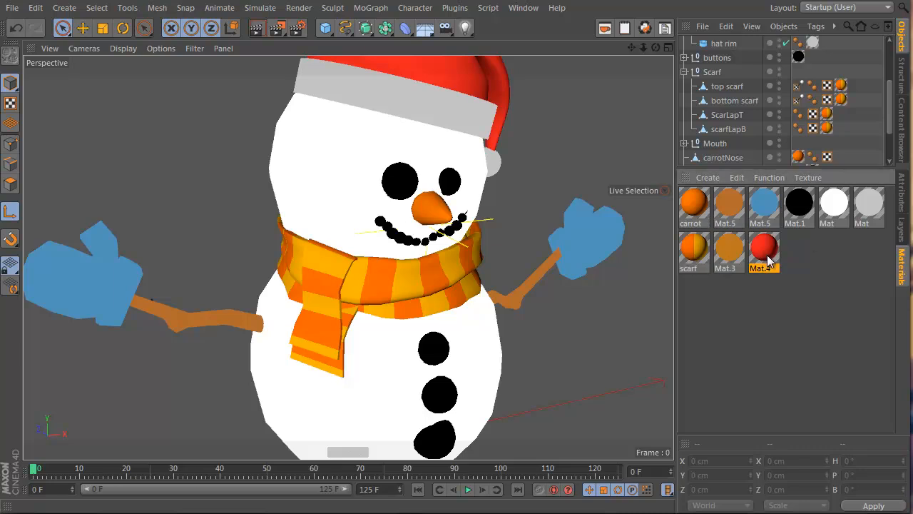
pyautogui.write('hat')
pyautogui.press('Return')
pyautogui.scroll(-3, 333, 244)
pyautogui.keyDown('alt'); pyautogui.moveTo(381, 281); pyautogui.dragTo(271, 198); pyautogui.keyUp('alt')
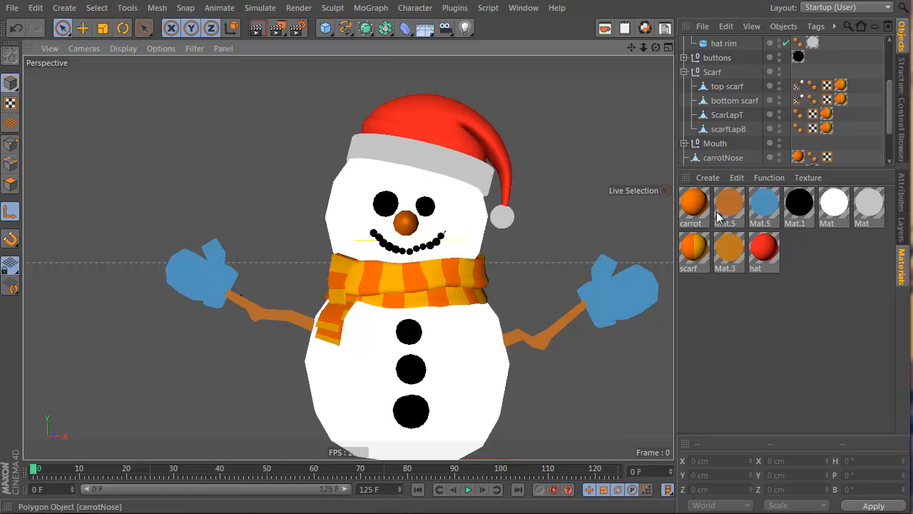
pyautogui.doubleClick(762, 223)
pyautogui.write('mits')
pyautogui.press('Return')
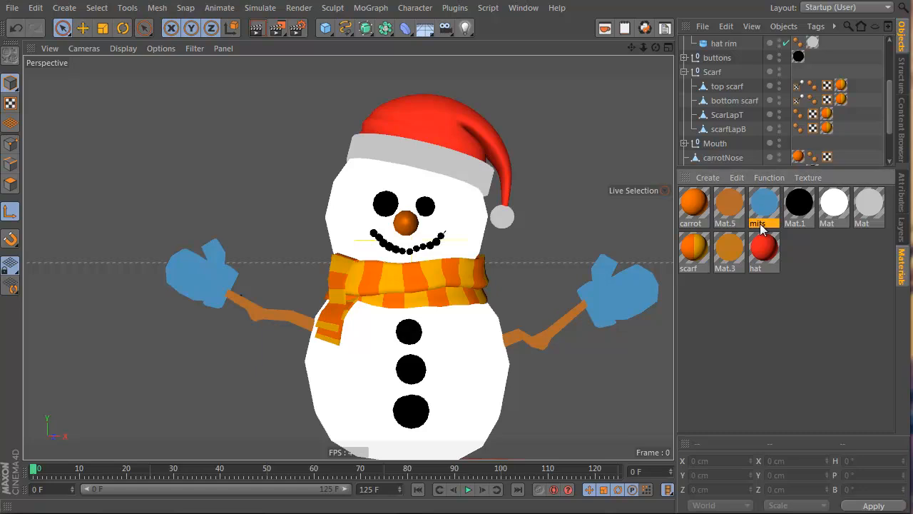
pyautogui.keyDown('alt'); pyautogui.moveTo(430, 289); pyautogui.dragTo(409, 303); pyautogui.keyUp('alt')
pyautogui.keyDown('alt'); pyautogui.moveTo(408, 302); pyautogui.dragTo(355, 276, button='middle'); pyautogui.keyUp('alt')
pyautogui.scroll(-2, 359, 284)
pyautogui.keyDown('alt'); pyautogui.moveTo(358, 285); pyautogui.dragTo(383, 278); pyautogui.keyUp('alt')
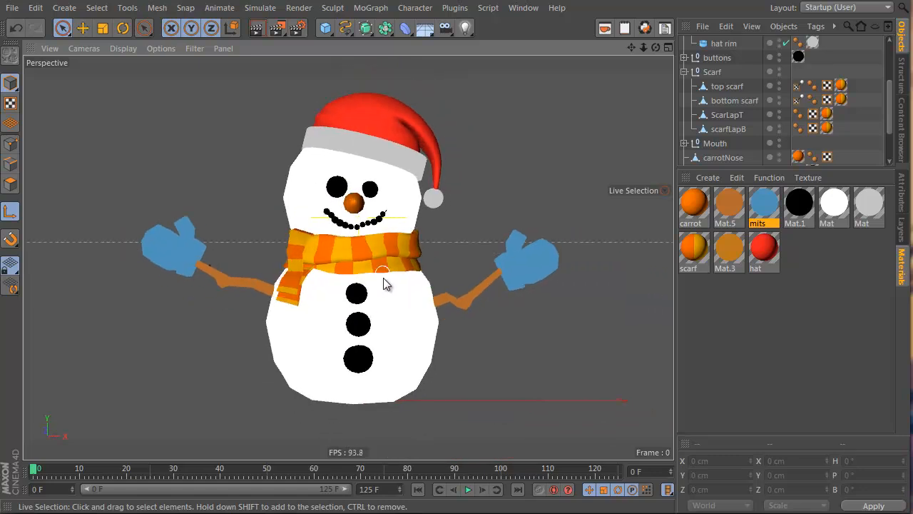
pyautogui.keyDown('alt'); pyautogui.moveTo(383, 278); pyautogui.dragTo(390, 288, button='middle'); pyautogui.keyUp('alt')
pyautogui.keyDown('alt'); pyautogui.moveTo(406, 319); pyautogui.dragTo(408, 307); pyautogui.keyUp('alt')
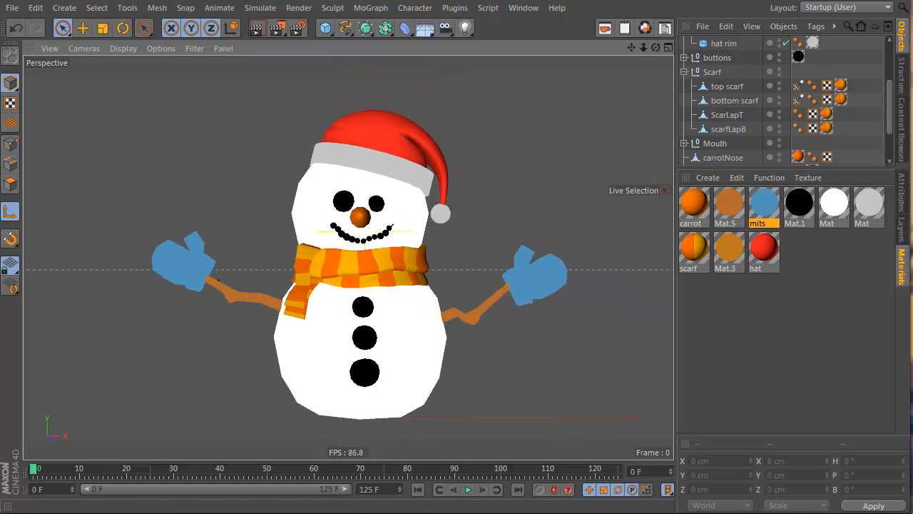